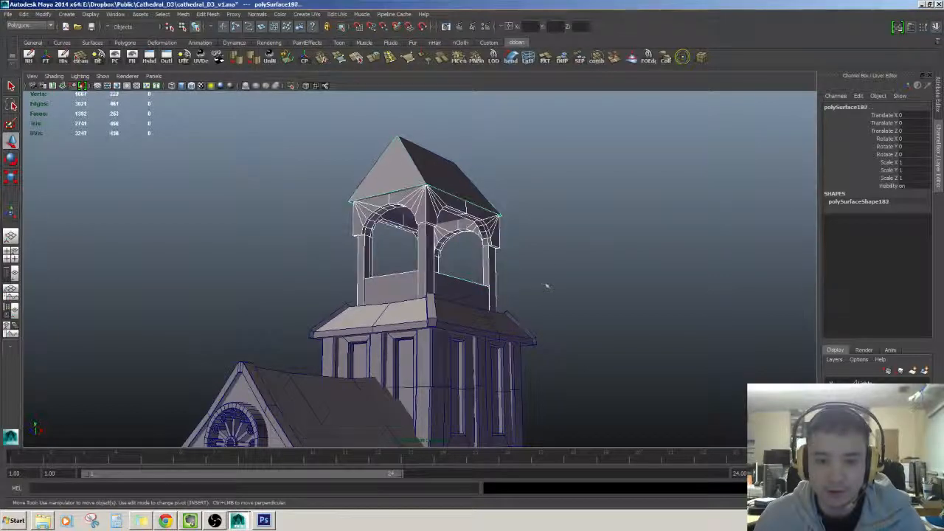
- Inspect the cathedral's belfry as a whole, including the low wall panel between its pillars
scroll(544, 278, "down", 5)
middle_click_drag(536, 352, 550, 247, "alt")
scroll(549, 247, "up", 4)
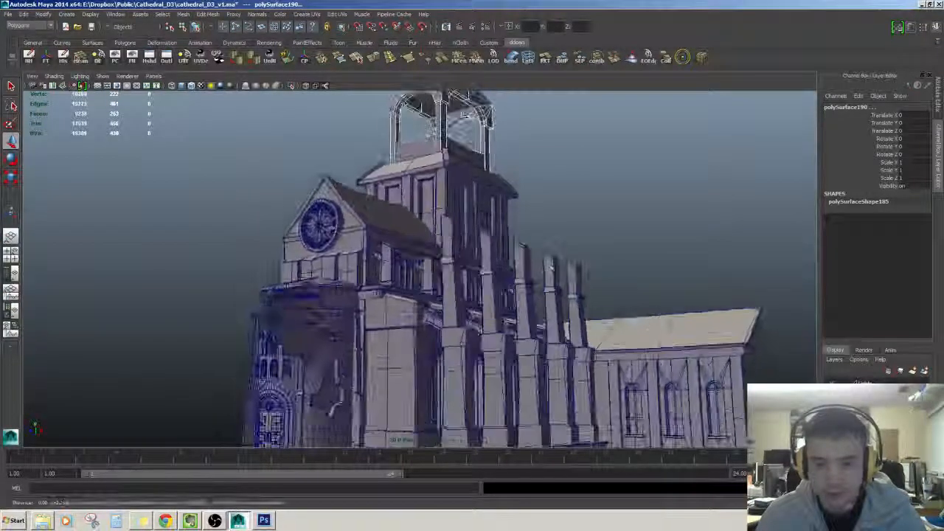
middle_click_drag(547, 199, 526, 356, "alt")
scroll(542, 315, "up", 4)
middle_click_drag(562, 286, 548, 313, "alt")
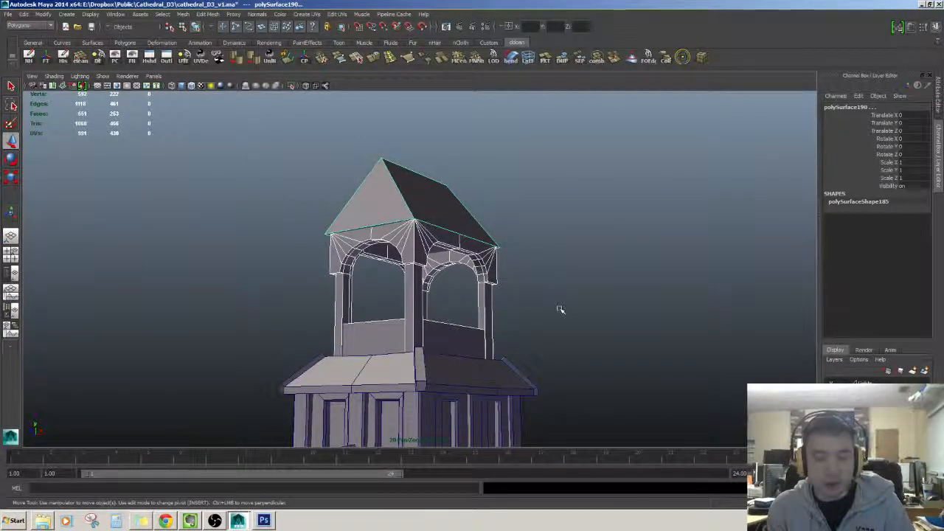
left_click(456, 341)
key("f")
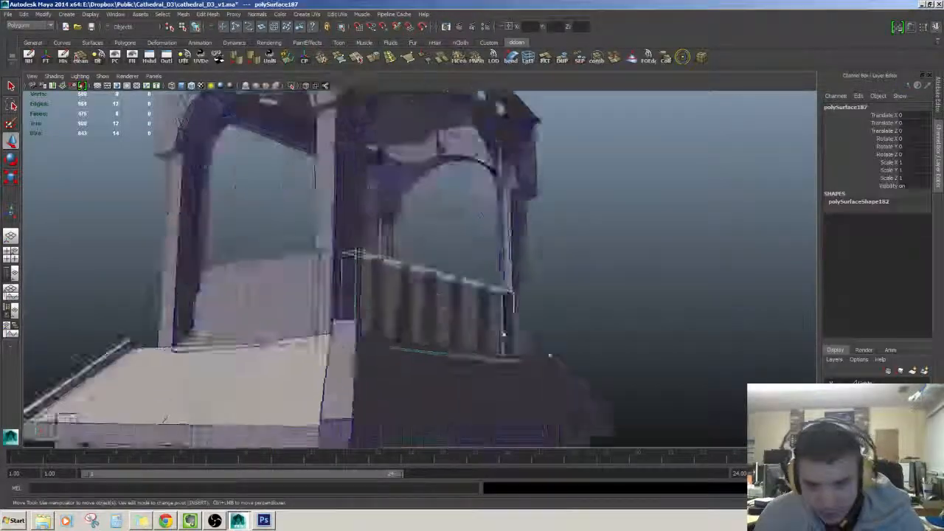
right_click_drag(504, 337, 516, 320, "alt")
middle_click_drag(516, 320, 513, 236, "alt")
right_click_drag(514, 236, 545, 280, "alt")
mouse_move(545, 280)
left_mouse_down("alt")
mouse_move(524, 317)
mouse_move(509, 290)
mouse_move(528, 274)
left_mouse_up("alt")
right_click_drag(528, 274, 520, 259, "alt")
left_click_drag(520, 259, 491, 206, "alt")
middle_click_drag(491, 206, 515, 303, "alt")
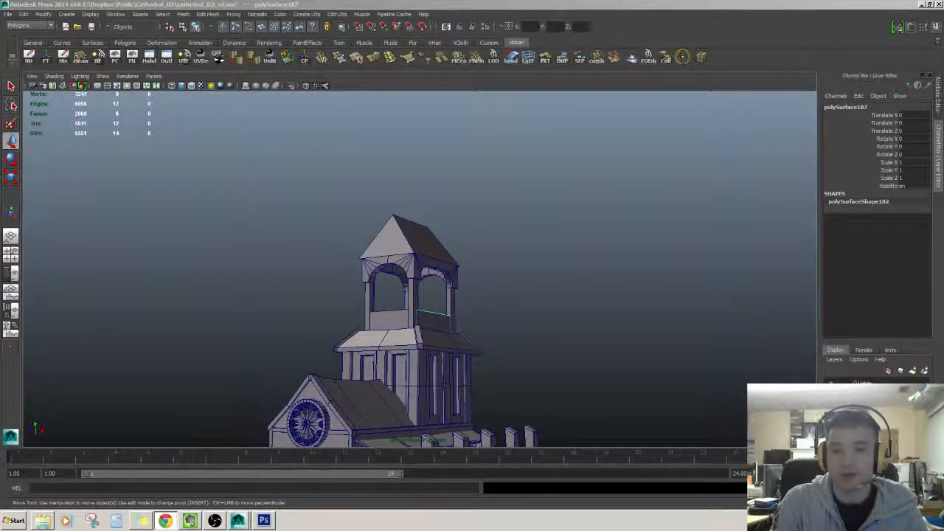
- Examine the belfry's arched frame, low wall panels and the tower corner pillar below to see how the pieces are separated
left_click(543, 255)
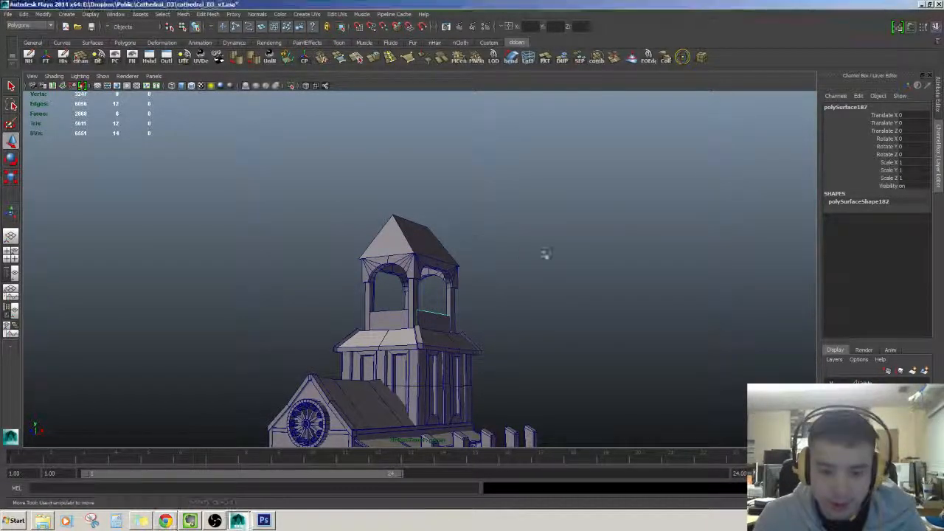
left_click_drag(174, 195, 497, 316)
right_click_drag(527, 293, 578, 336, "alt")
left_click(557, 295)
left_click_drag(578, 336, 474, 288, "alt")
right_click_drag(474, 288, 450, 279, "alt")
left_click(454, 260)
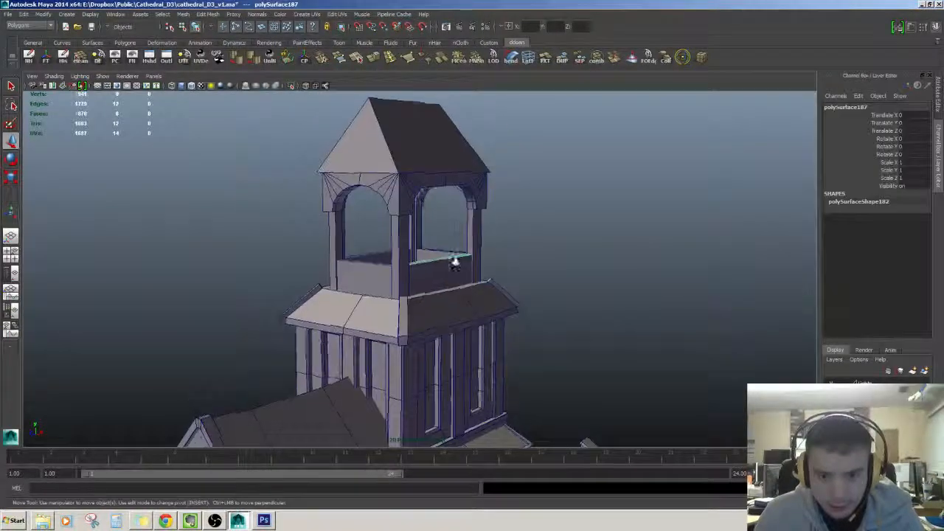
left_click_drag(455, 261, 472, 240, "alt")
left_click(472, 240)
left_click(396, 213)
left_click_drag(397, 213, 442, 224, "alt")
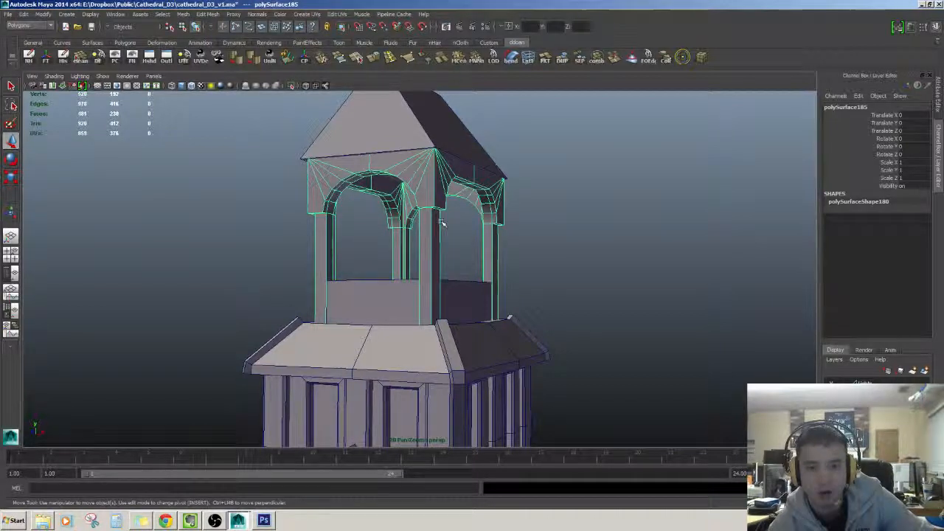
left_click(372, 295)
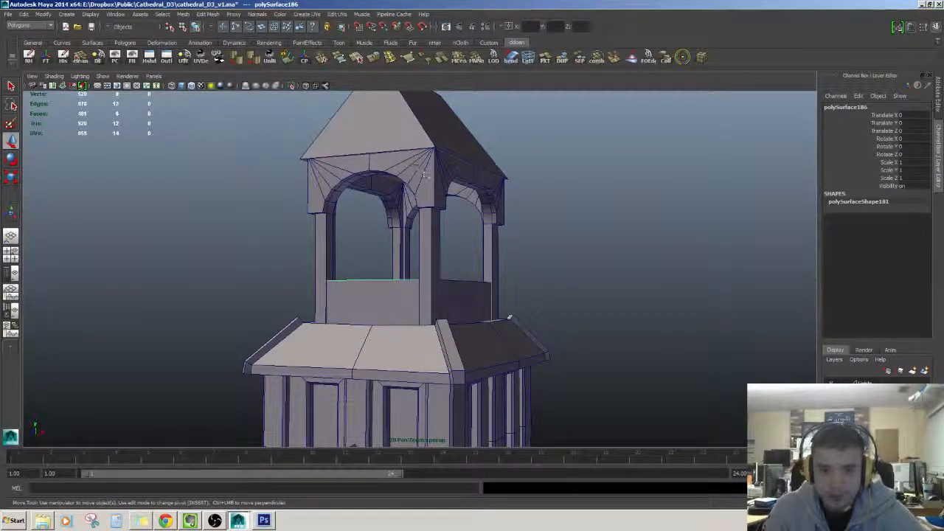
left_click(435, 233)
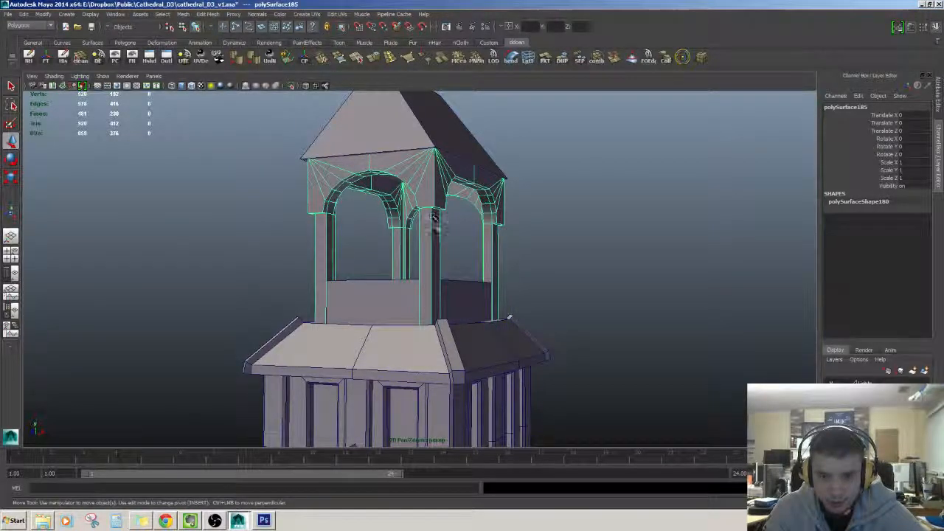
scroll(443, 266, "down", 3)
scroll(450, 289, "up", 3)
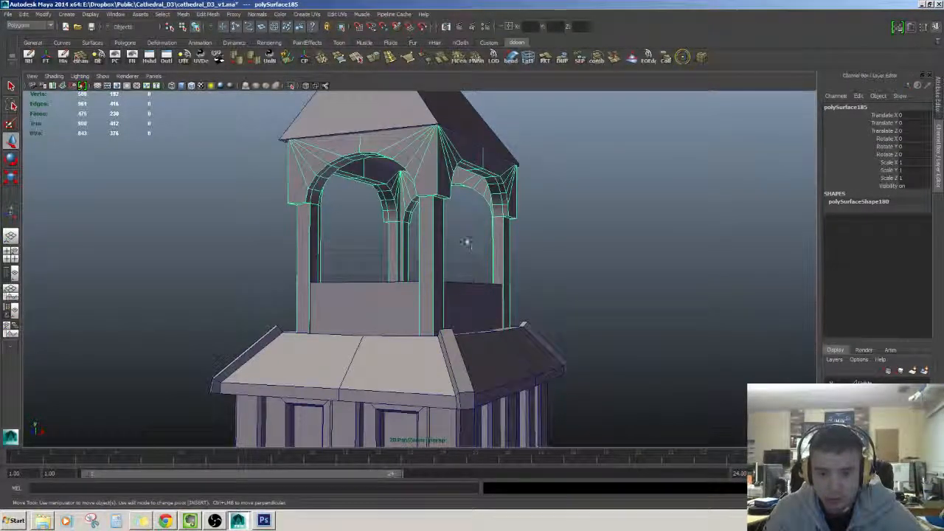
scroll(466, 299, "down", 4)
left_click(422, 345)
left_click(455, 338)
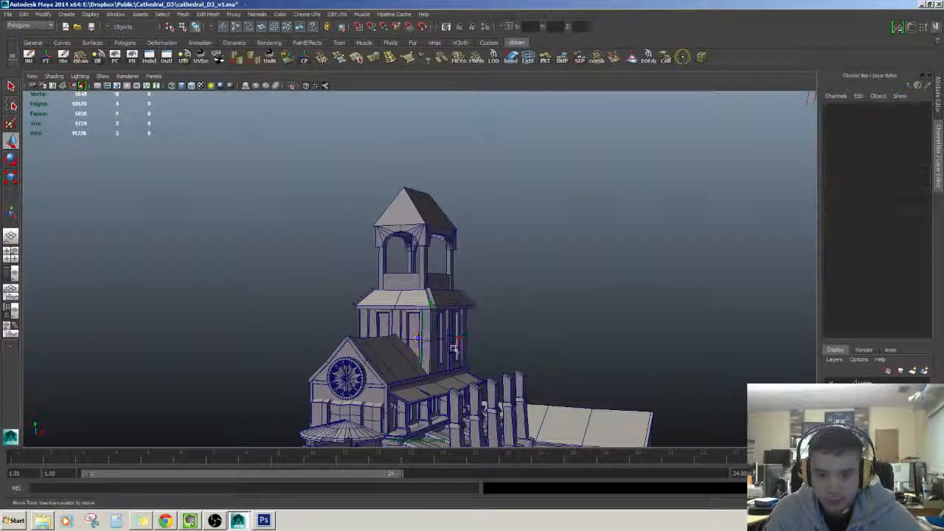
left_click(432, 337)
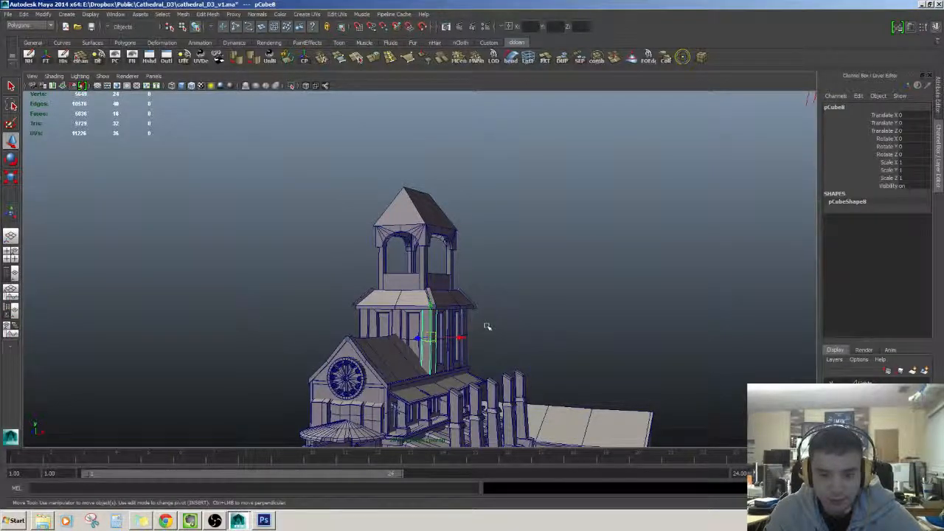
scroll(486, 327, "up", 5)
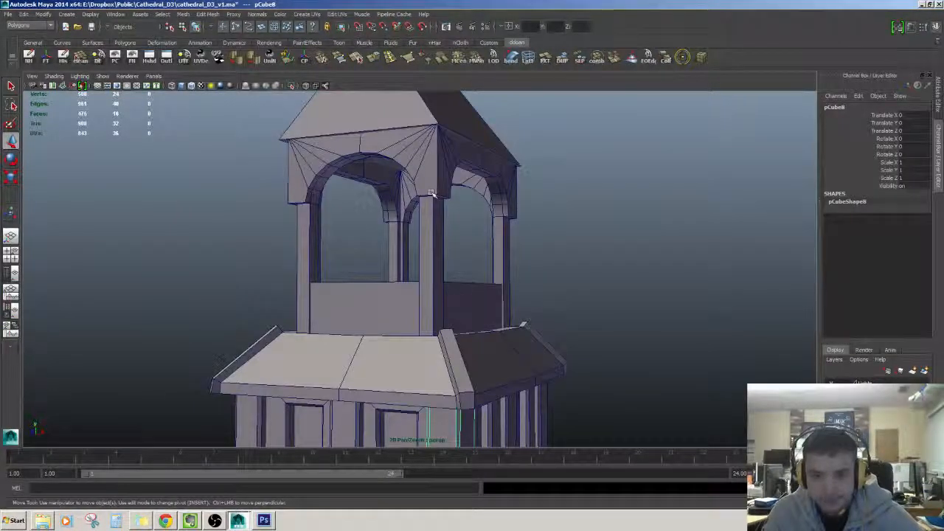
left_click(432, 169)
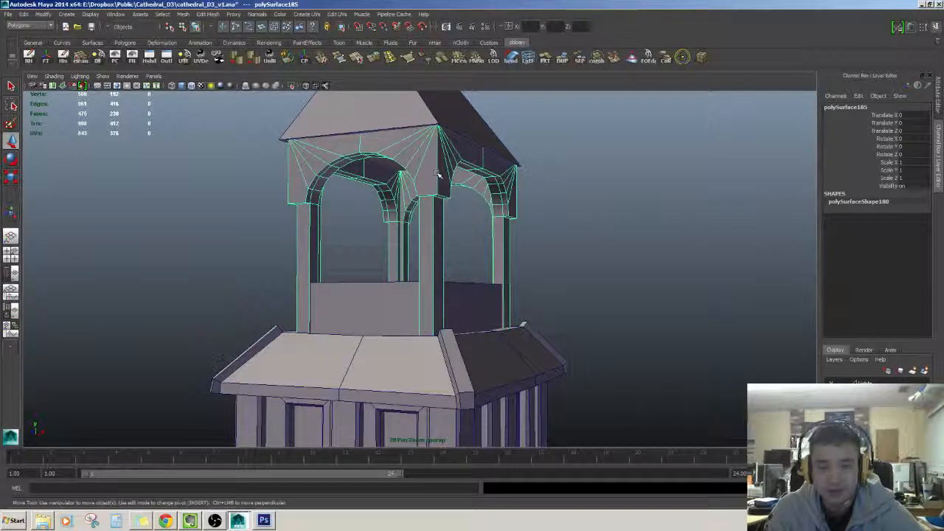
- Check the belfry's side wall panel up close and from a distance against the whole cathedral
left_click(565, 172)
scroll(453, 221, "up", 4)
left_click_drag(453, 221, 373, 283, "alt")
scroll(443, 226, "down", 3)
left_click(394, 227)
left_click(567, 256)
left_click(424, 321)
key("f")
scroll(447, 317, "down", 5)
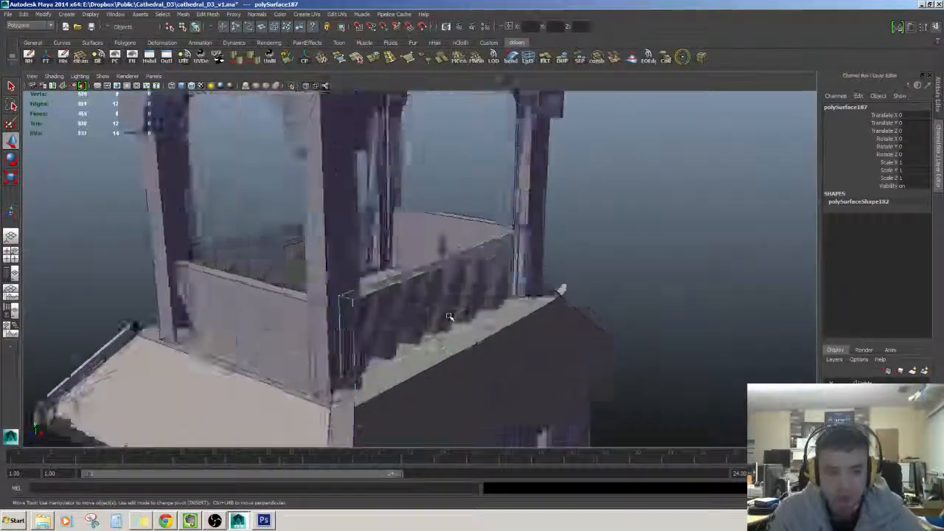
left_click_drag(449, 316, 442, 255, "alt")
left_click(491, 252)
left_click(406, 319)
scroll(459, 234, "up", 3)
scroll(427, 239, "down", 6)
scroll(443, 255, "down", 1)
middle_click_drag(442, 256, 472, 242, "alt")
scroll(472, 242, "up", 2)
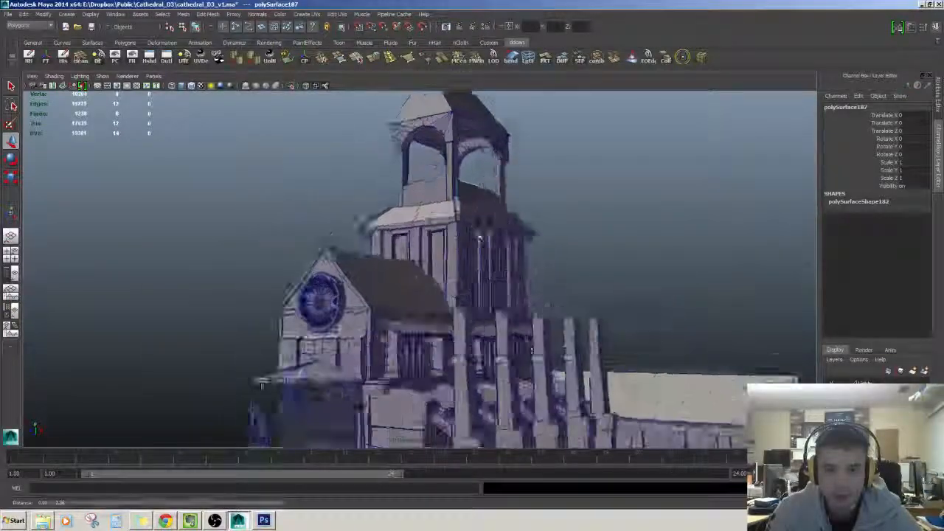
scroll(472, 242, "down", 3)
mouse_move(472, 242)
left_mouse_down("alt")
mouse_move(463, 203)
mouse_move(466, 237)
left_mouse_up("alt")
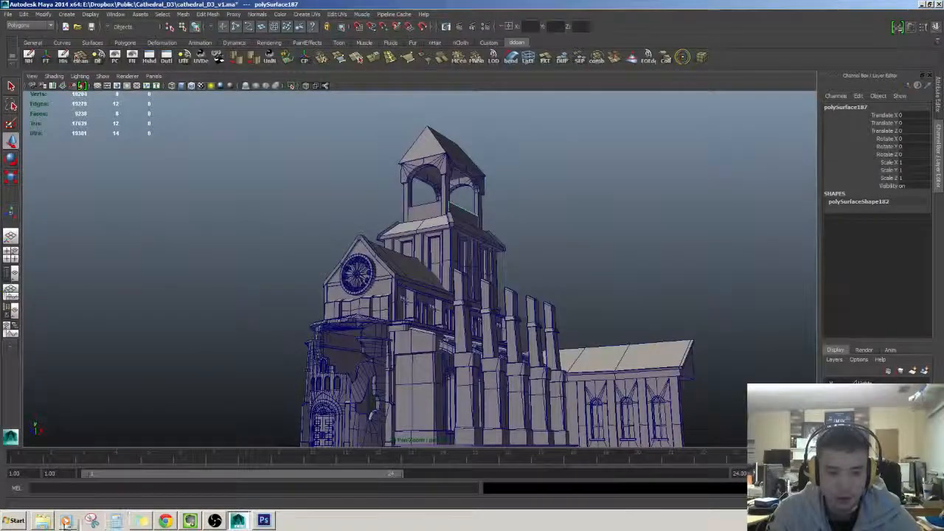
- Open the reference picture IMG_20141002_014034.jpg from the cathedral folder and enlarge its tower
left_click(44, 521)
double_click(585, 179)
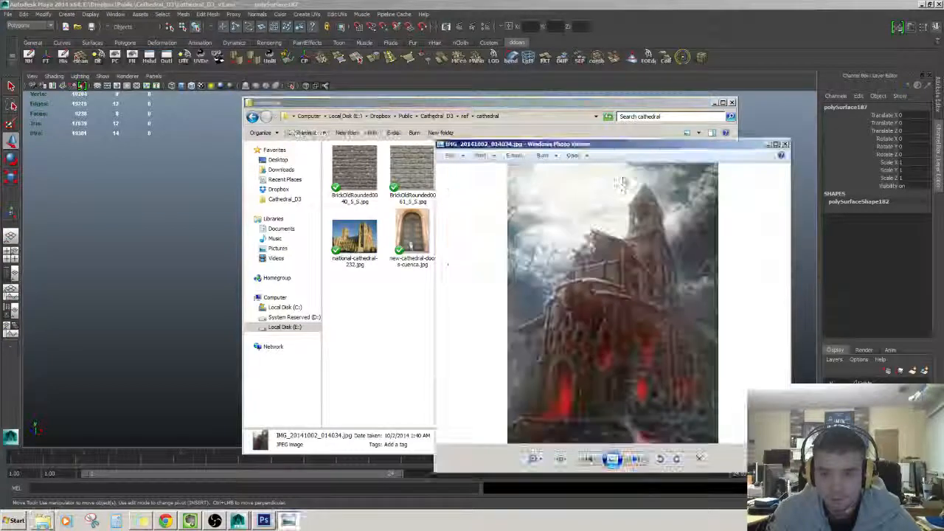
scroll(633, 260, "up", 2)
left_click_drag(659, 203, 657, 228)
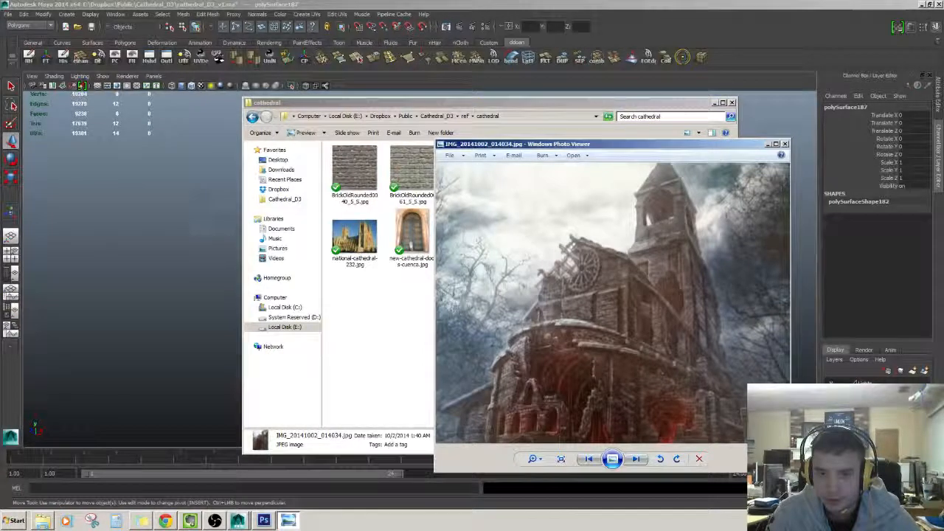
- Switch back to Maya and compare the belfry's front and side wall panels from near and far
left_click(193, 215)
scroll(428, 214, "up", 4)
left_click(436, 180)
key("f")
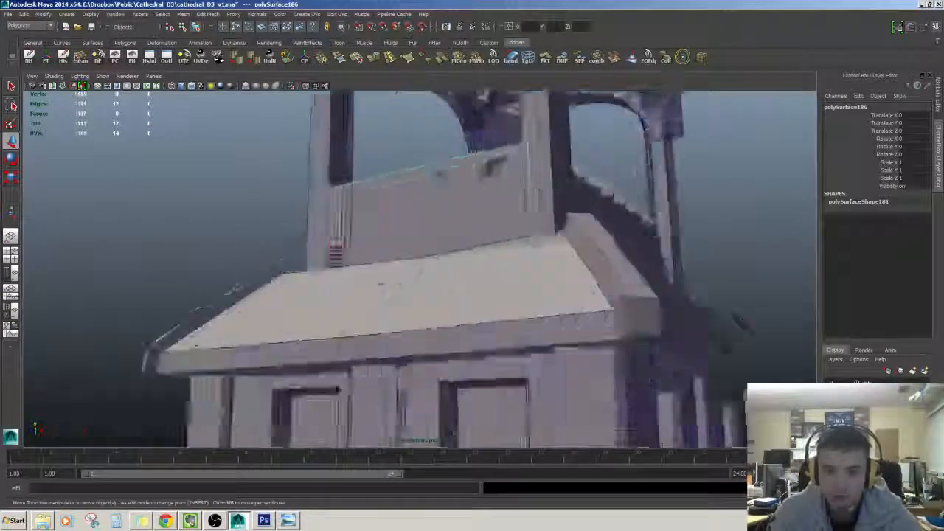
left_click_drag(338, 390, 497, 270, "alt")
scroll(585, 251, "down", 4)
scroll(524, 268, "up", 4)
scroll(523, 268, "down", 4)
scroll(516, 268, "up", 4)
left_click(516, 269)
key("ctrl+z")
scroll(516, 265, "down", 3)
left_click(523, 264)
scroll(497, 269, "up", 6)
scroll(495, 269, "down", 4)
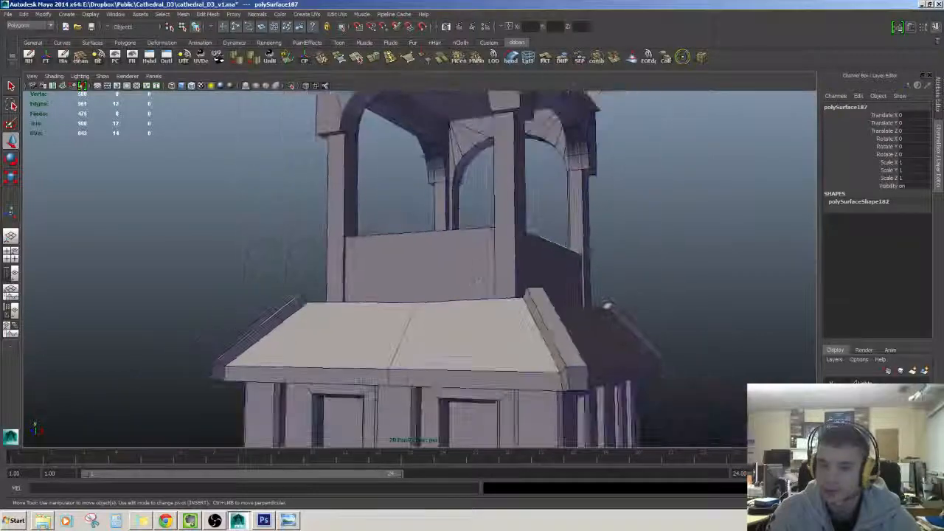
scroll(606, 304, "down", 5)
left_click_drag(545, 343, 536, 215, "alt")
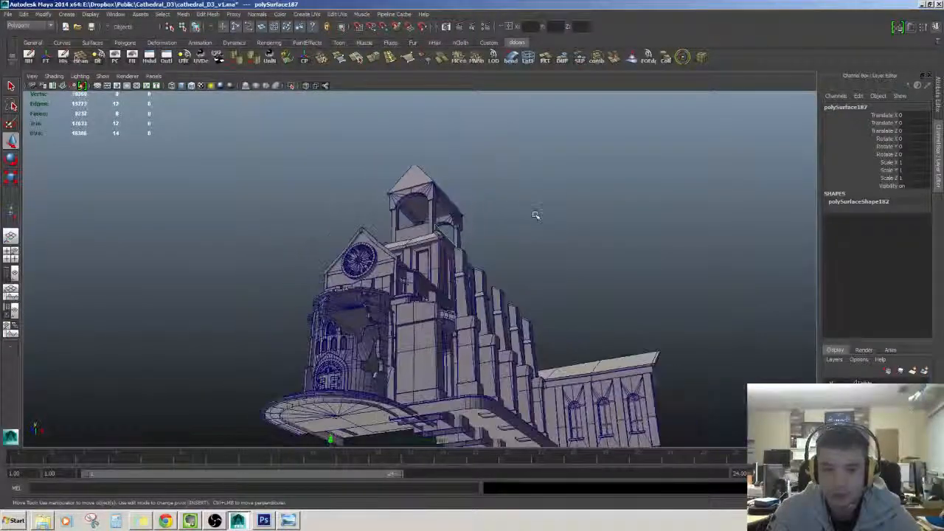
- Select the belfry's front low wall panel and isolate it in the view
scroll(535, 228, "up", 4)
middle_click_drag(533, 243, 531, 199, "alt")
left_click_drag(531, 199, 507, 277, "alt")
scroll(528, 249, "up", 8)
left_click(538, 291)
scroll(538, 291, "down", 4)
left_click_drag(582, 240, 509, 265, "alt")
key("ctrl+1")
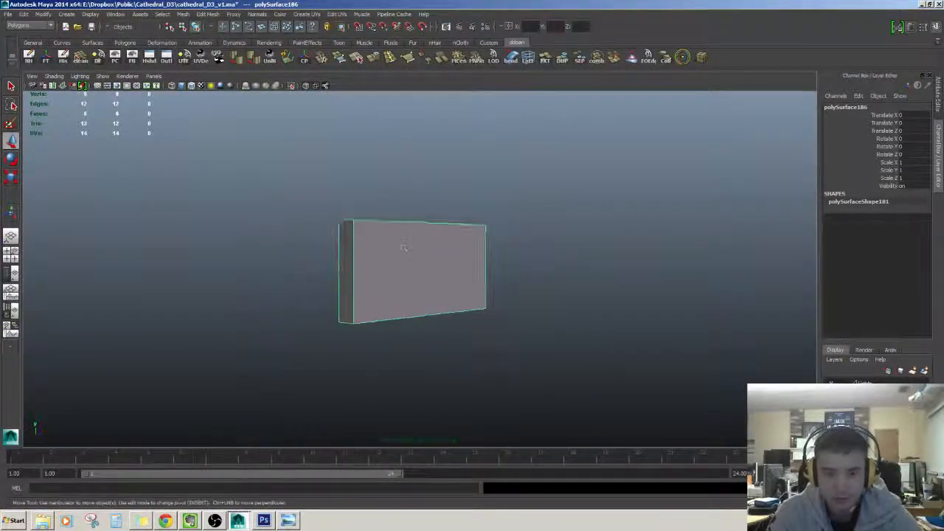
- Try deleting the back, bottom and end faces of the isolated wall panel, keeping only its front and top
right_click_drag(403, 247, 404, 283)
left_click(403, 298)
mouse_move(403, 298)
left_mouse_down("alt")
mouse_move(376, 258)
mouse_move(418, 288)
left_mouse_up("alt")
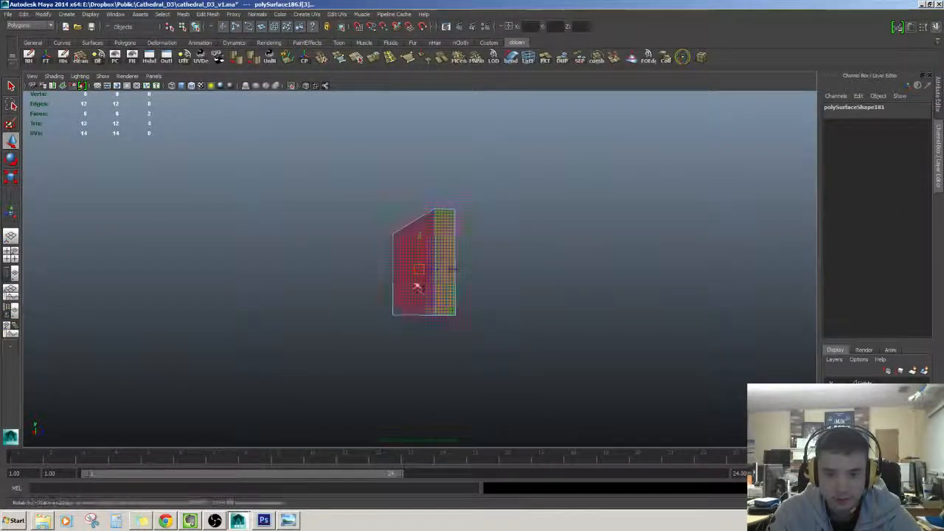
left_click(329, 308, "shift")
left_click_drag(328, 308, 525, 363, "alt")
key("Delete")
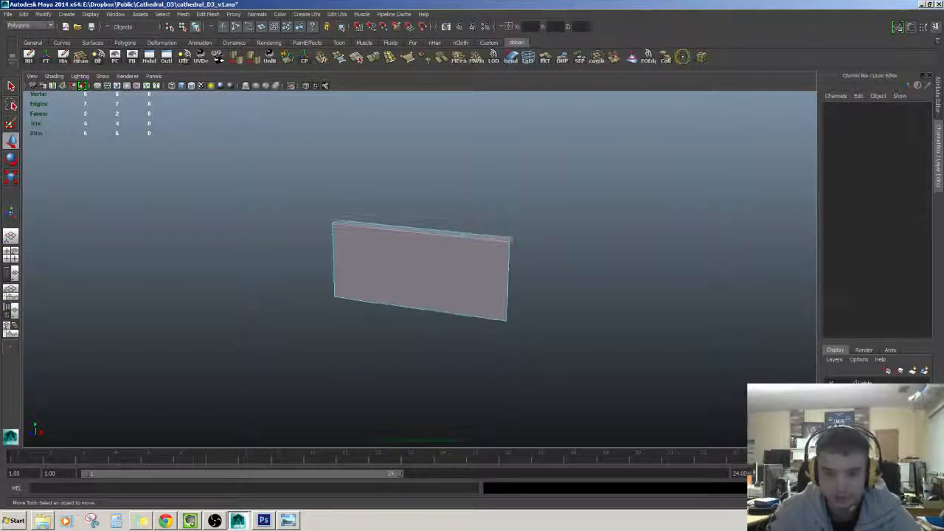
- Show the whole model again and examine the reduced wall panel from the outside and inside of the belfry
left_click_drag(394, 244, 433, 251, "alt")
key("F8")
key("ctrl+1")
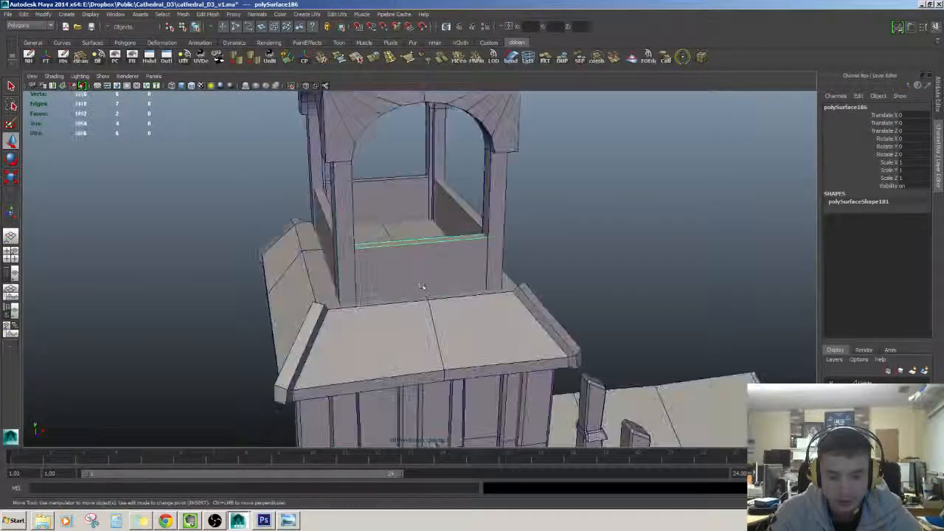
scroll(421, 285, "down", 4)
left_click_drag(421, 285, 401, 243, "alt")
left_click(313, 278)
scroll(313, 278, "up", 3)
scroll(287, 274, "down", 6)
scroll(290, 268, "up", 6)
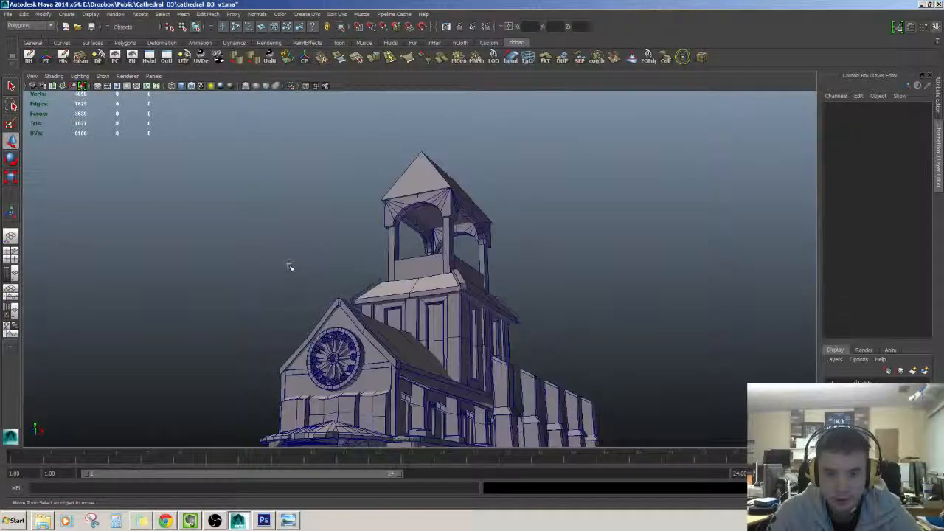
left_click_drag(292, 270, 444, 217, "alt")
left_click(417, 284)
scroll(404, 244, "up", 3)
scroll(405, 244, "down", 5)
left_click_drag(331, 289, 206, 346, "alt")
scroll(266, 302, "up", 4)
key("F11")
left_click(449, 224)
left_click_drag(449, 223, 556, 219, "alt")
scroll(341, 265, "down", 4)
left_click_drag(342, 265, 617, 280, "alt")
left_click(592, 281)
scroll(592, 282, "up", 4)
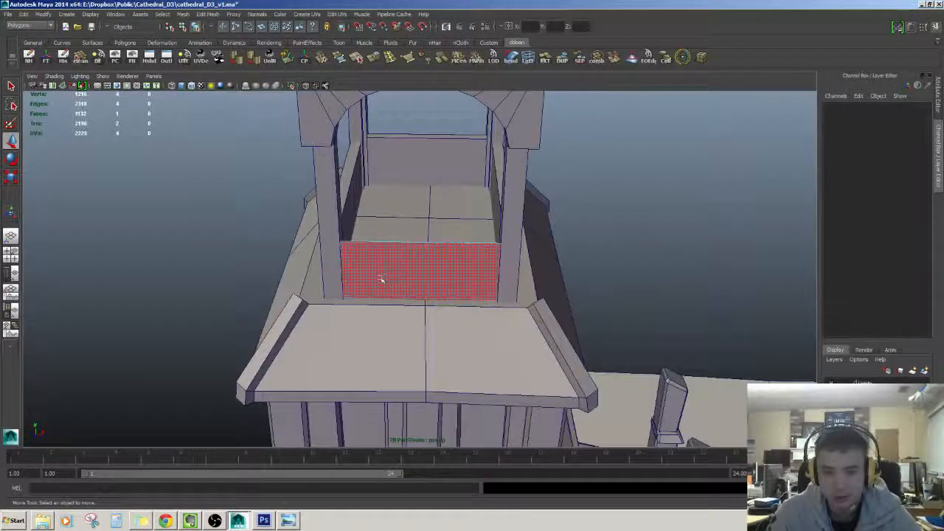
- Undo back to the isolated wall panel with its deleted faces restored
key("ctrl+z")
left_click_drag(381, 278, 413, 255, "alt")
key("F8")
key("ctrl+z")
key("ctrl+z")
key("ctrl+z")
key("ctrl+z")
key("ctrl+z")
key("ctrl+z")
key("ctrl+z")
key("ctrl+z")
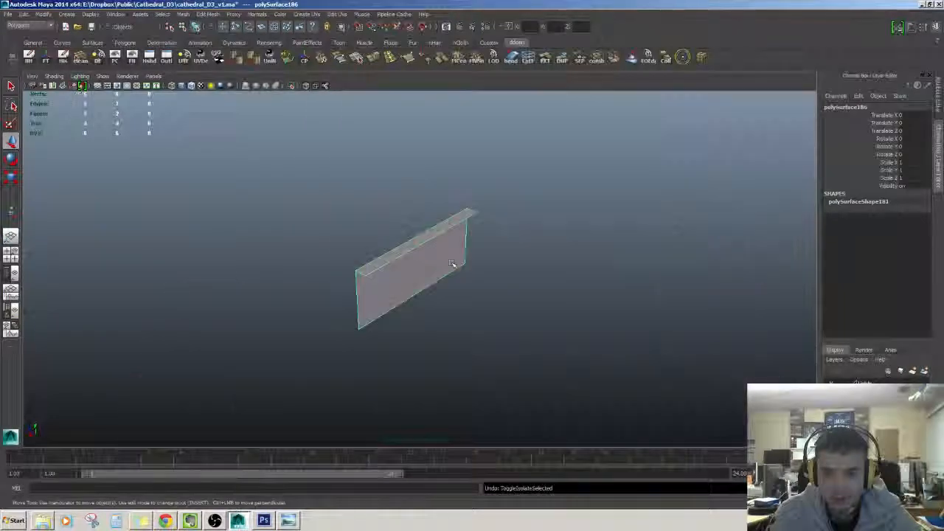
key("ctrl+z")
- Delete the two end faces and the bottom face of the isolated wall panel
left_click(373, 322)
left_click_drag(487, 297, 387, 299, "alt")
left_click(458, 300, "shift")
left_click_drag(478, 347, 487, 308, "alt")
left_click(439, 275, "shift")
key("Delete")
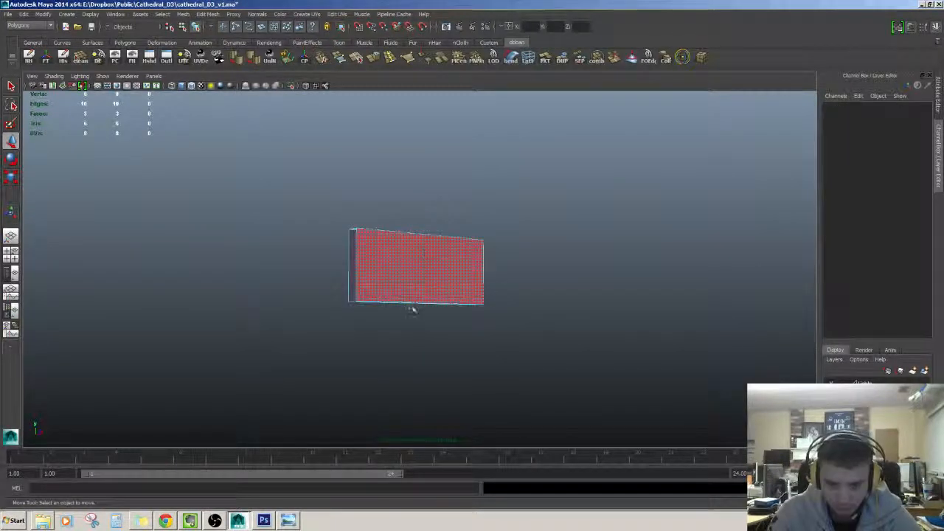
- Show the rest of the model and check the edited front wall panel within the belfry from several angles
key("F8")
scroll(440, 314, "down", 3)
left_click_drag(411, 307, 516, 317, "alt")
key("shift+i")
left_click(466, 253)
left_click(398, 257)
scroll(398, 258, "up", 3)
scroll(545, 247, "down", 4)
scroll(547, 242, "up", 2)
scroll(546, 254, "down", 3)
left_click(538, 266)
scroll(539, 265, "up", 5)
left_click(449, 274)
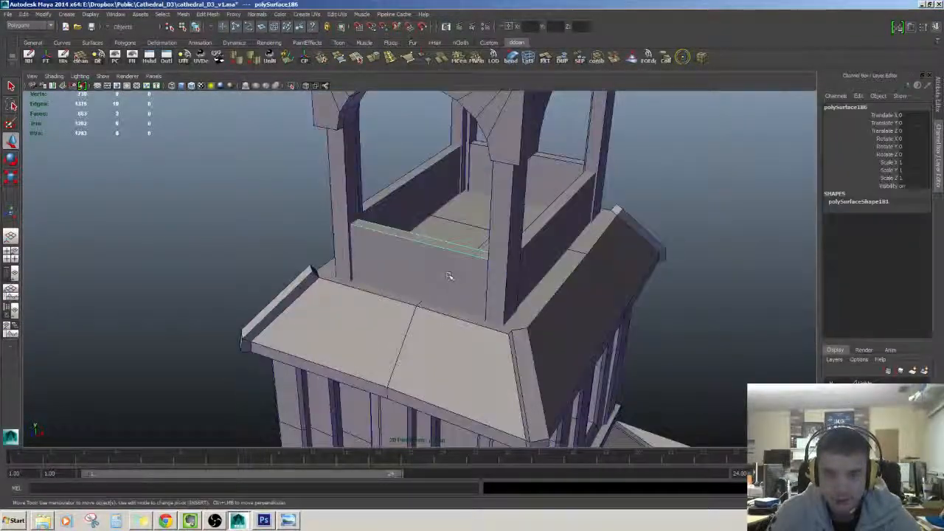
left_click_drag(449, 276, 459, 255, "alt")
scroll(459, 255, "up", 2)
scroll(367, 278, "up", 4)
left_click_drag(367, 278, 473, 272, "alt")
scroll(480, 271, "down", 5)
scroll(579, 310, "down", 1)
left_click(498, 227)
scroll(498, 228, "up", 1)
- Isolate the belfry's front wall panel and insert a horizontal edge loop just below its top edge
left_click(460, 257)
scroll(460, 259, "up", 1)
key("ctrl+1")
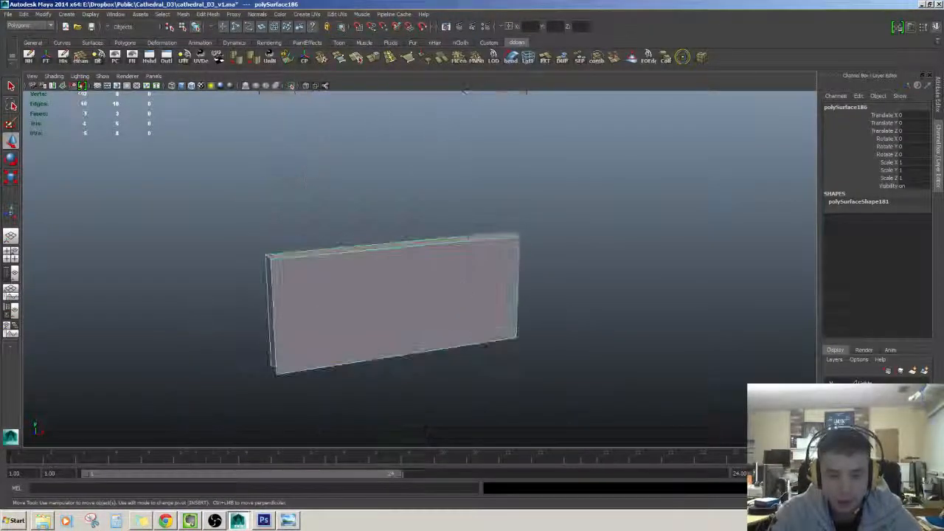
left_click_drag(426, 269, 374, 275, "alt")
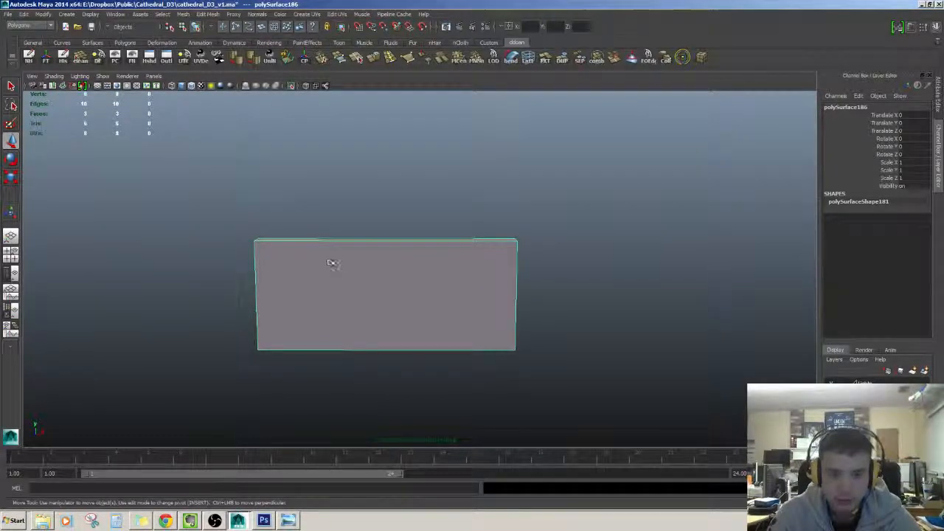
right_click_drag(290, 274, 267, 268, "shift")
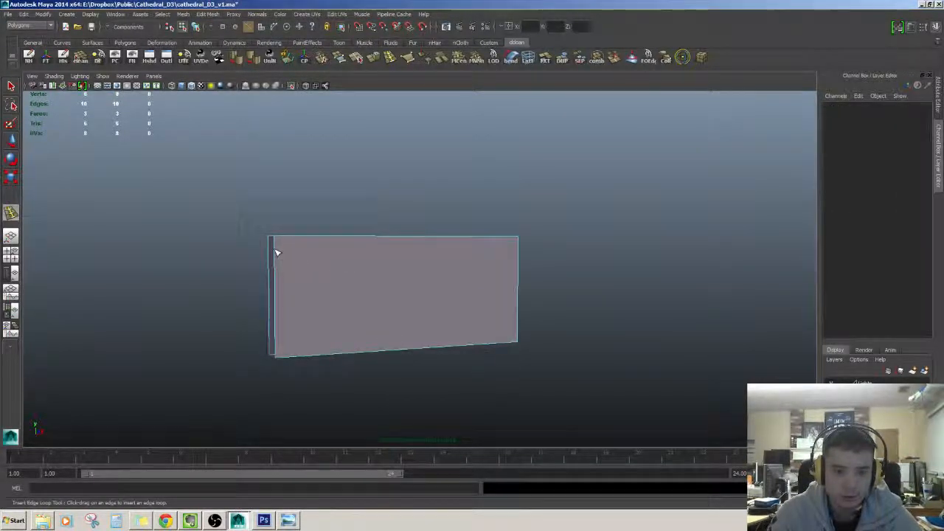
left_click(277, 254)
left_click_drag(278, 254, 313, 280, "alt")
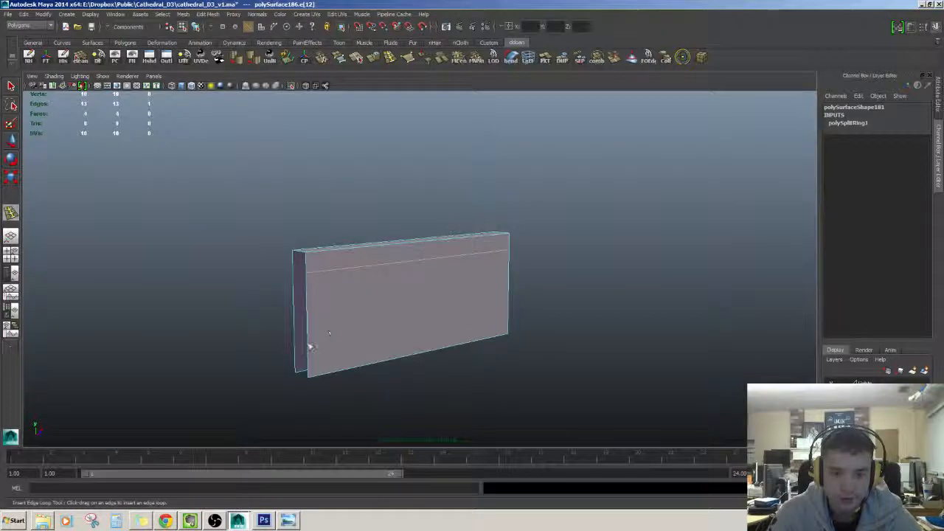
- Insert a second horizontal edge loop just above the panel's bottom edge, and show the rest of the model
left_click(310, 357)
left_click_drag(310, 356, 350, 347, "alt")
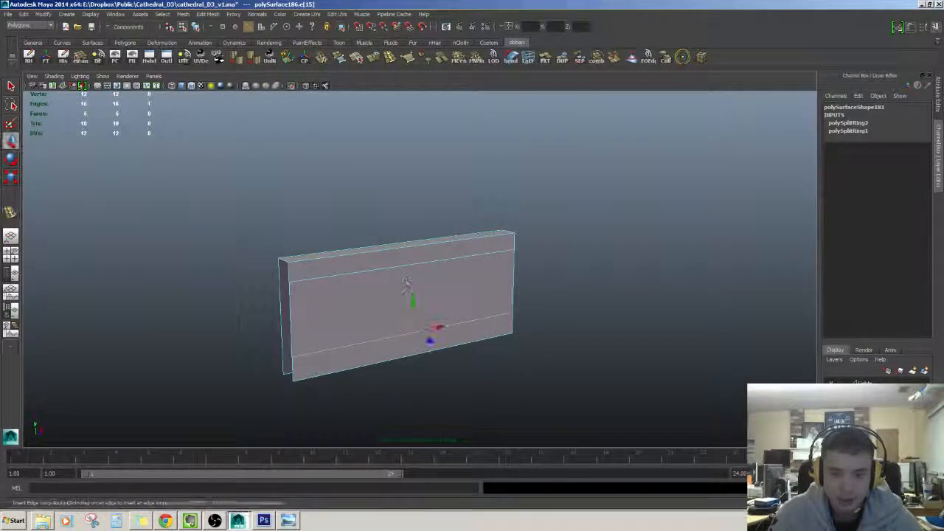
key("F8")
left_click_drag(397, 323, 375, 355, "alt")
key("shift+i")
left_click_drag(422, 275, 404, 256, "alt")
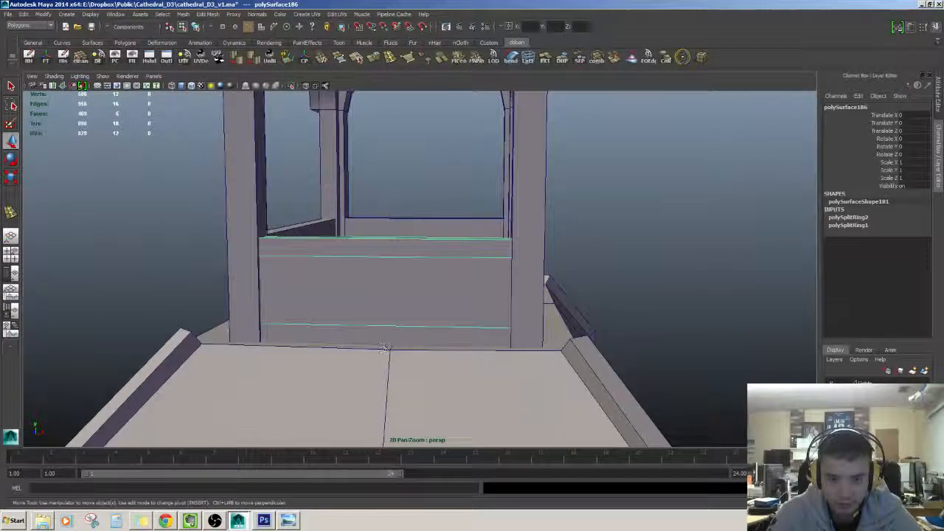
- Check the panel with its two edge loops in the belfry up close and within the whole cathedral
left_click_drag(384, 347, 406, 280, "alt")
left_click(571, 253)
left_click(420, 304)
right_click_drag(406, 280, 369, 295, "alt")
right_click_drag(457, 258, 531, 214)
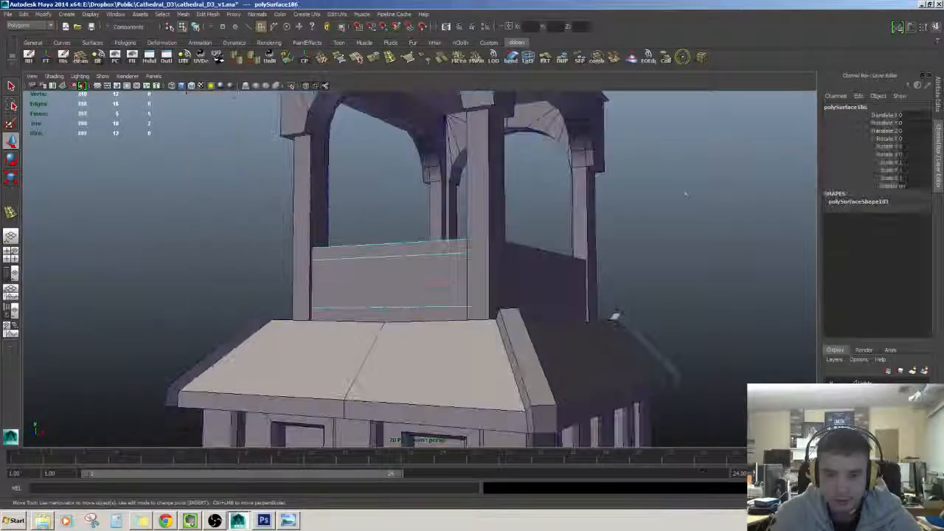
left_click(685, 194)
right_click_drag(685, 194, 550, 290, "alt")
middle_click_drag(550, 290, 558, 236, "alt")
left_click_drag(558, 236, 577, 200, "alt")
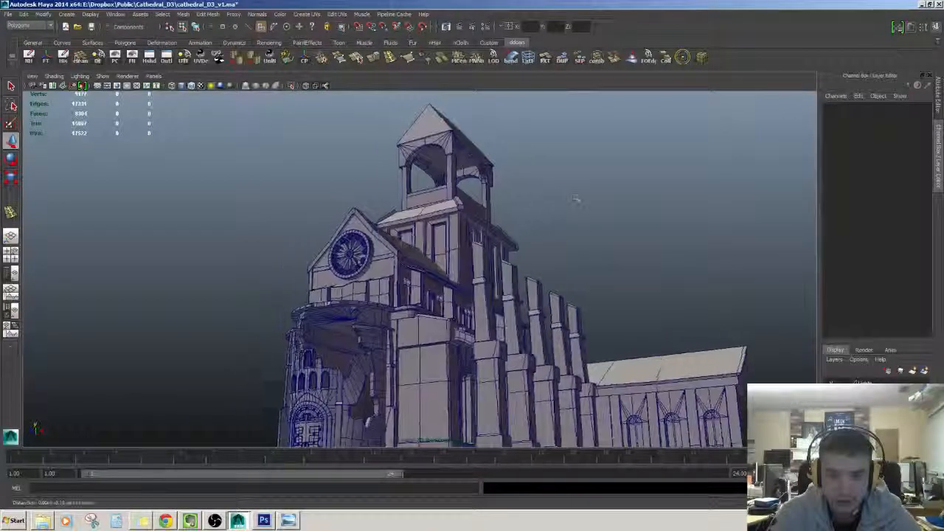
right_click_drag(577, 200, 611, 247, "alt")
middle_click_drag(610, 247, 612, 312, "alt")
- Extrude the middle face between the front panel's two edge loops and push it inward to form a recess
left_click(434, 168)
key("f")
right_click_drag(406, 227, 457, 221, "alt")
right_click_drag(457, 180, 457, 236)
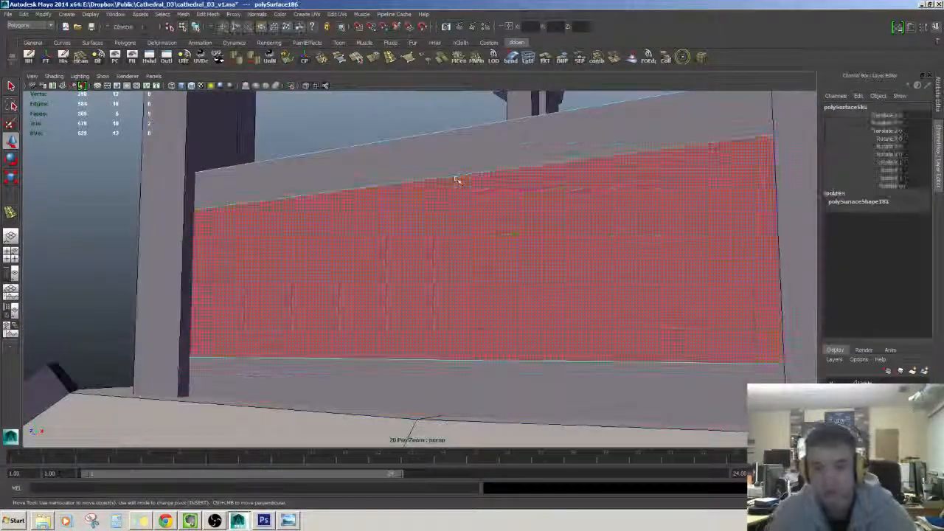
left_click_drag(457, 179, 561, 250, "alt")
right_click_drag(561, 251, 532, 254, "alt")
left_click_drag(532, 255, 539, 250, "alt")
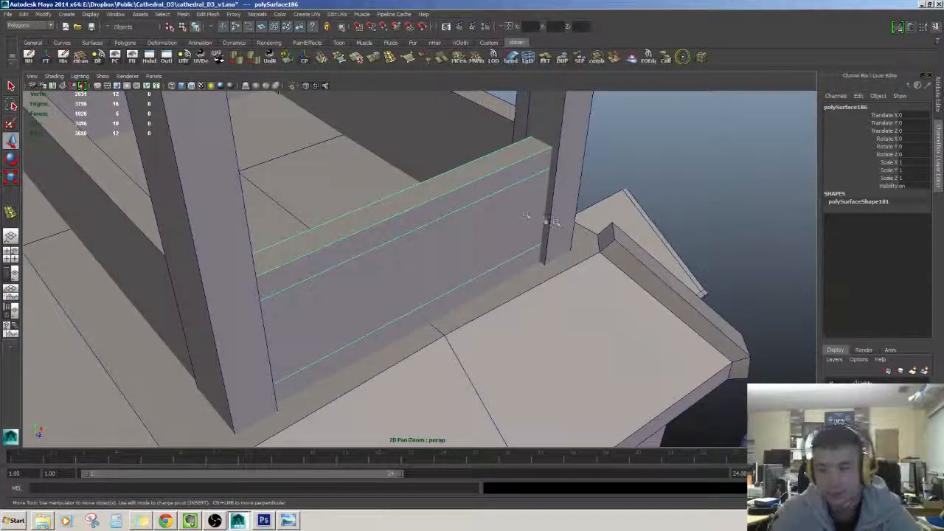
left_click_drag(525, 216, 509, 262, "alt")
left_click(462, 240)
key("ctrl+e")
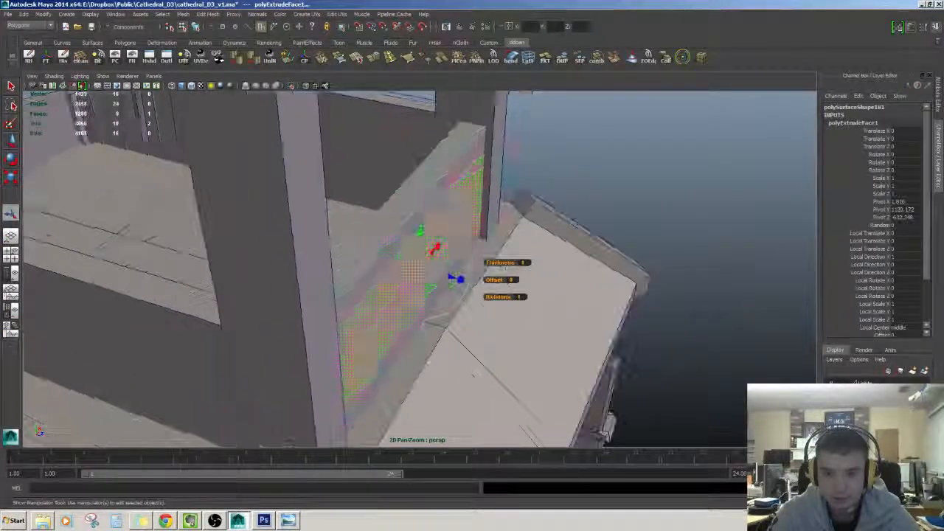
left_click_drag(441, 275, 366, 247, "alt")
key("q")
right_click_drag(361, 276, 416, 288, "alt")
left_click_drag(416, 288, 445, 211, "alt")
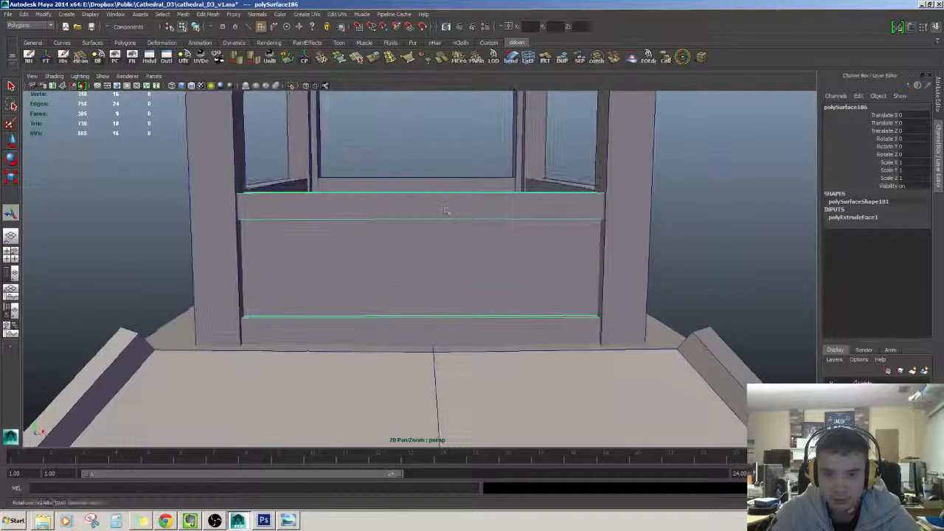
- Insert a vertical edge loop near the middle of the recessed front panel
key("g")
left_click_drag(407, 236, 478, 226, "alt")
left_click(428, 224)
right_click_drag(478, 226, 464, 274, "alt")
key("w")
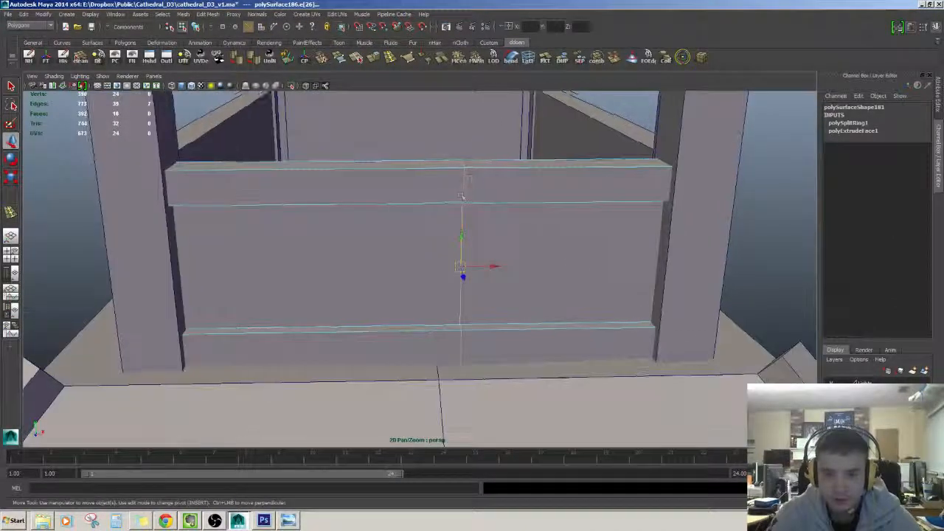
- Shift the vertical loop's bottom vertices sideways relative to the top ones so the line across the recess slants
right_click_drag(458, 181, 431, 180)
left_click_drag(435, 147, 483, 174)
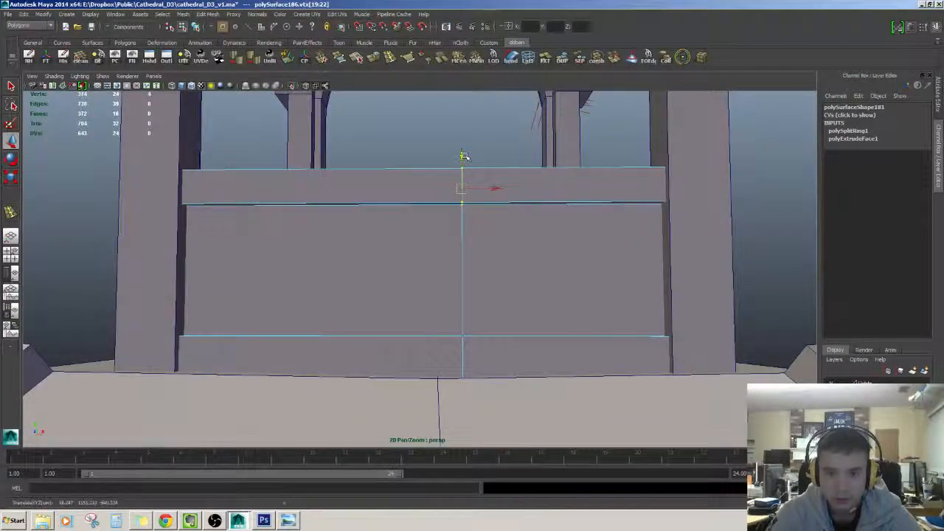
scroll(472, 184, "down", 5)
left_click_drag(430, 290, 467, 350)
left_click_drag(468, 349, 468, 326, "alt")
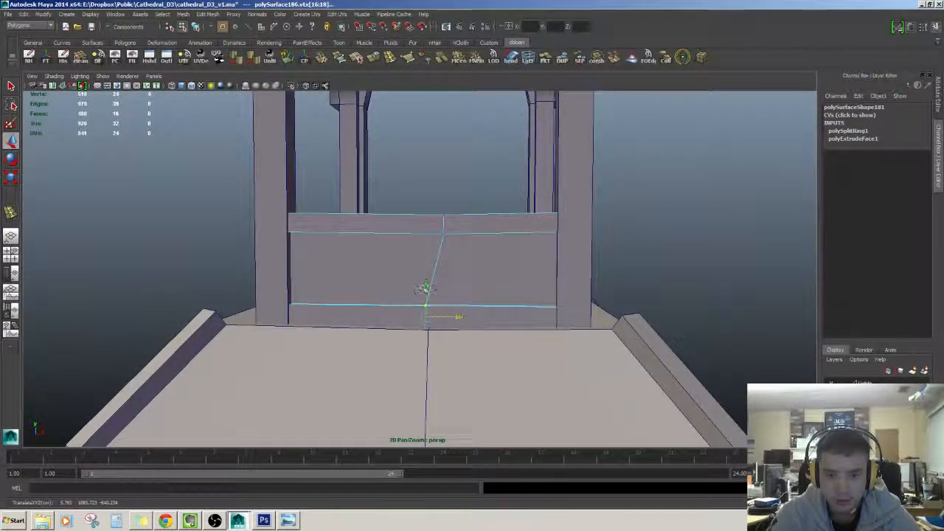
left_click_drag(424, 287, 414, 231, "alt")
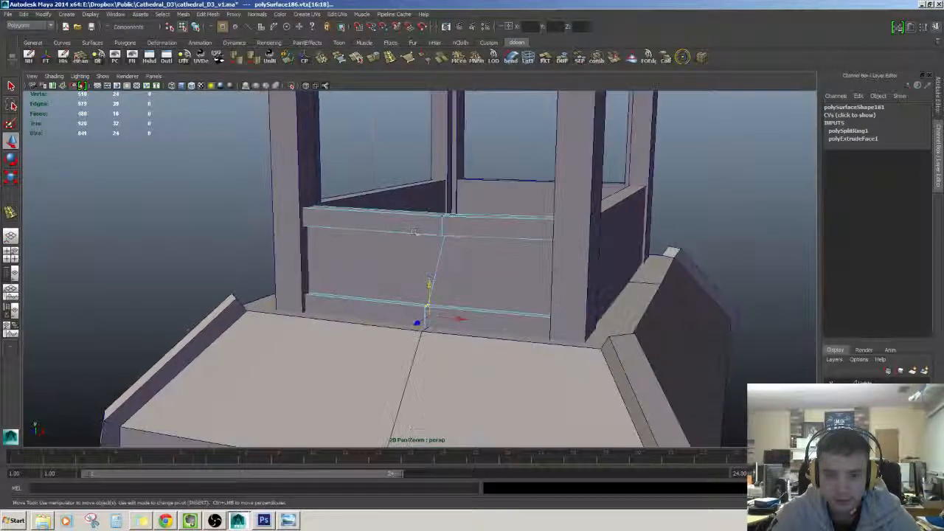
- Examine the recessed front panel and its slanted dividing edge from several angles and distances
key("F8")
scroll(423, 284, "down", 4)
left_click(286, 240)
scroll(286, 240, "up", 2)
left_click_drag(286, 241, 289, 220, "alt")
key("ctrl+z")
key("ctrl+z")
key("F8")
left_click(653, 238)
scroll(653, 238, "up", 3)
left_click_drag(653, 238, 714, 322, "alt")
key("ctrl+z")
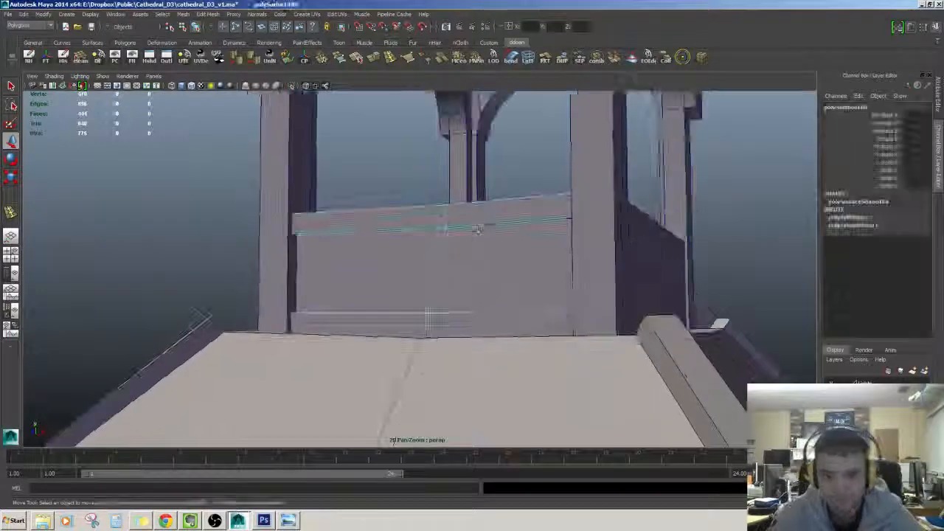
mouse_move(466, 229)
left_mouse_down("alt")
mouse_move(470, 212)
mouse_move(458, 242)
left_mouse_up("alt")
key("ctrl+z")
scroll(476, 194, "down", 3)
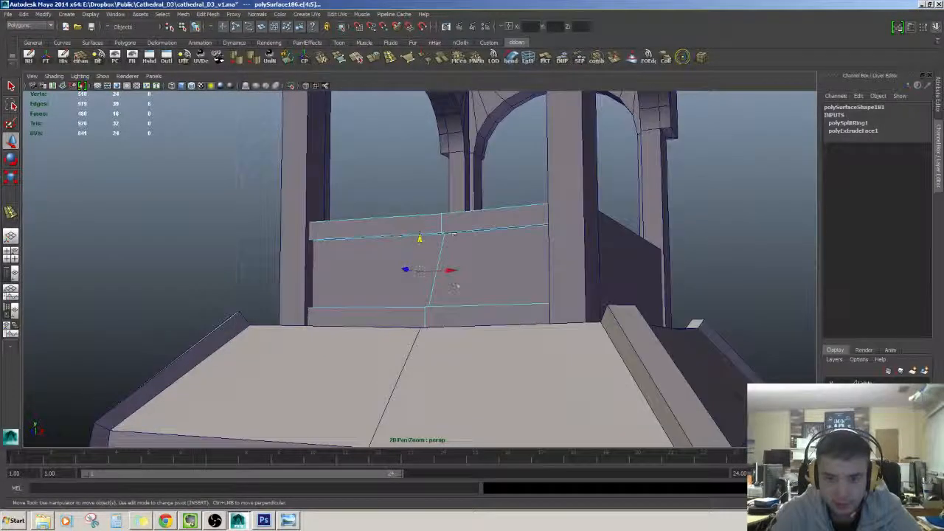
key("F8")
scroll(535, 309, "down", 4)
left_click(535, 310)
scroll(516, 213, "down", 3)
left_click_drag(535, 309, 420, 291, "alt")
scroll(446, 228, "up", 3)
left_click(407, 209)
- Bevel the front horizontal edges of the panel's top and bottom trims where they border the recess
scroll(427, 206, "up", 3)
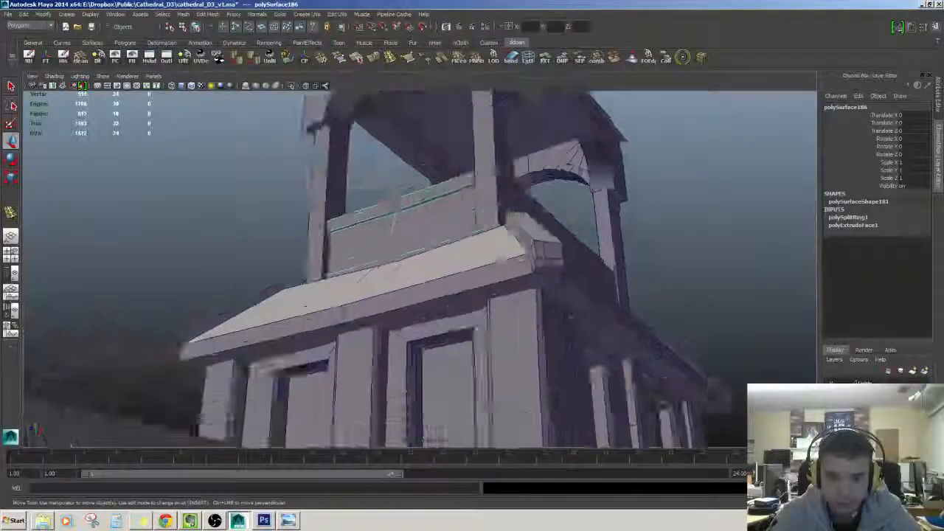
scroll(409, 306, "up", 3)
middle_click_drag(409, 306, 435, 391, "alt")
scroll(435, 391, "up", 2)
left_click_drag(435, 295, 424, 376, "alt")
scroll(424, 354, "up", 3)
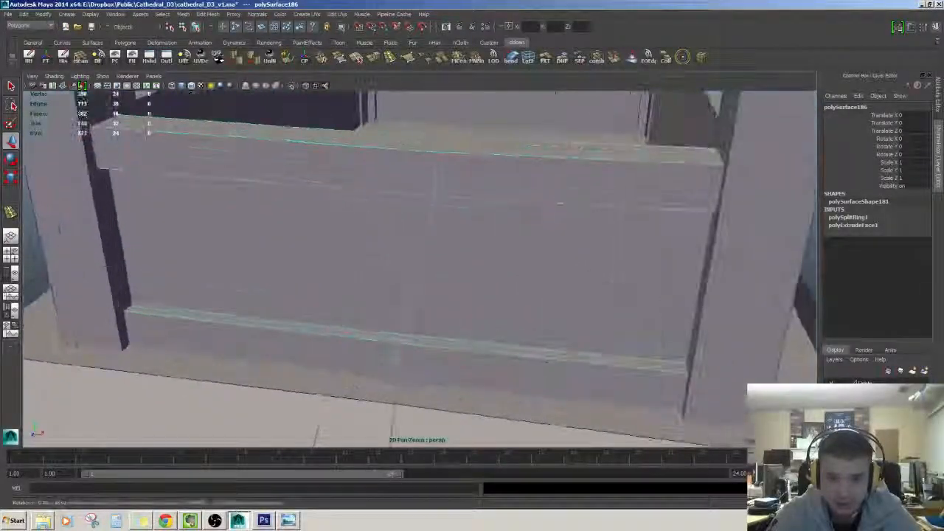
left_click_drag(427, 332, 440, 256, "alt")
right_click_drag(444, 277, 442, 249)
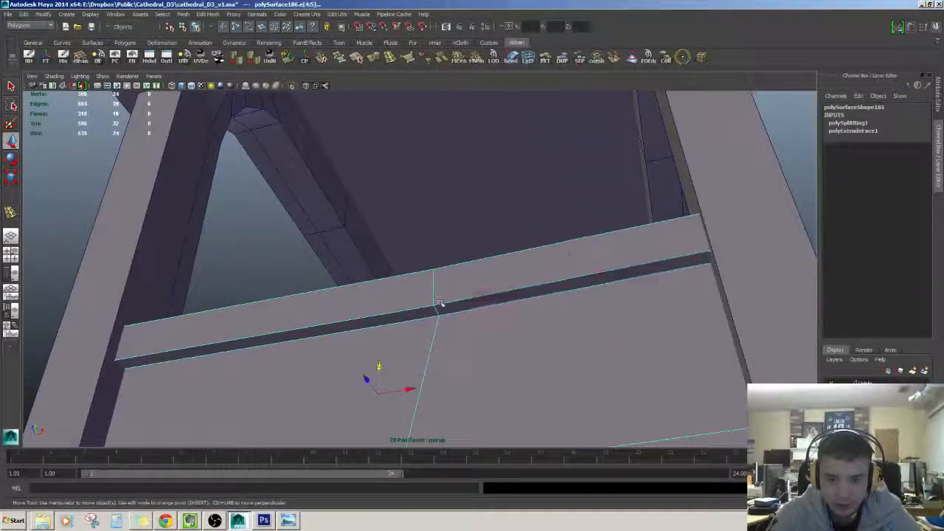
left_click(426, 308, "shift")
left_click_drag(425, 308, 424, 341, "alt")
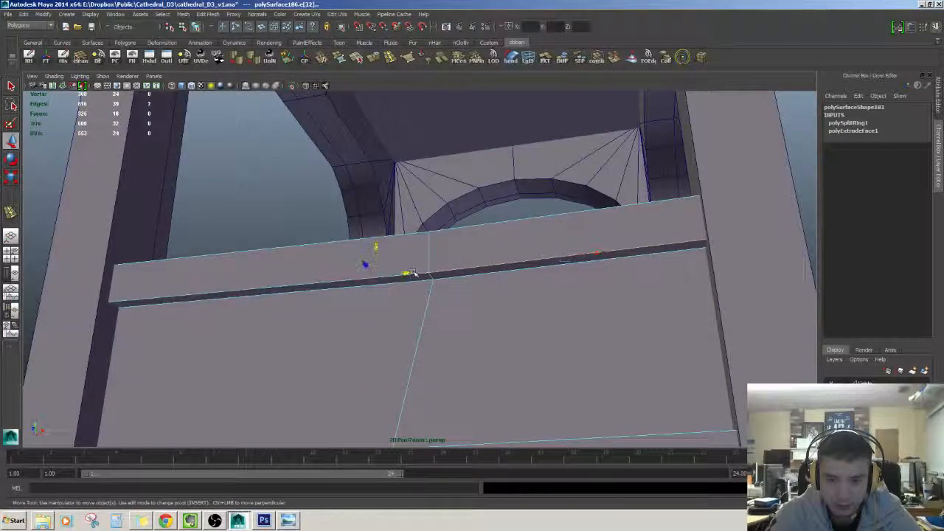
scroll(413, 273, "down", 3)
left_click_drag(413, 273, 464, 403, "alt")
scroll(464, 403, "up", 2)
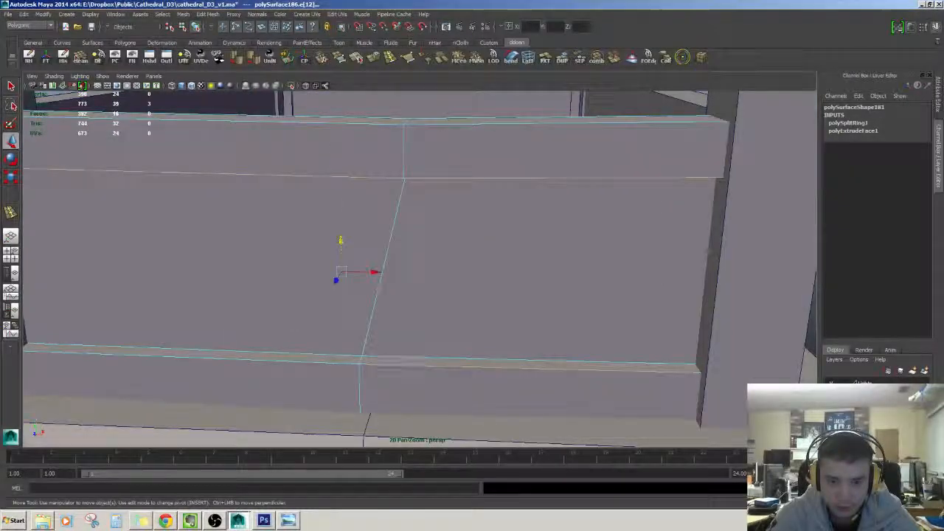
scroll(348, 361, "down", 5)
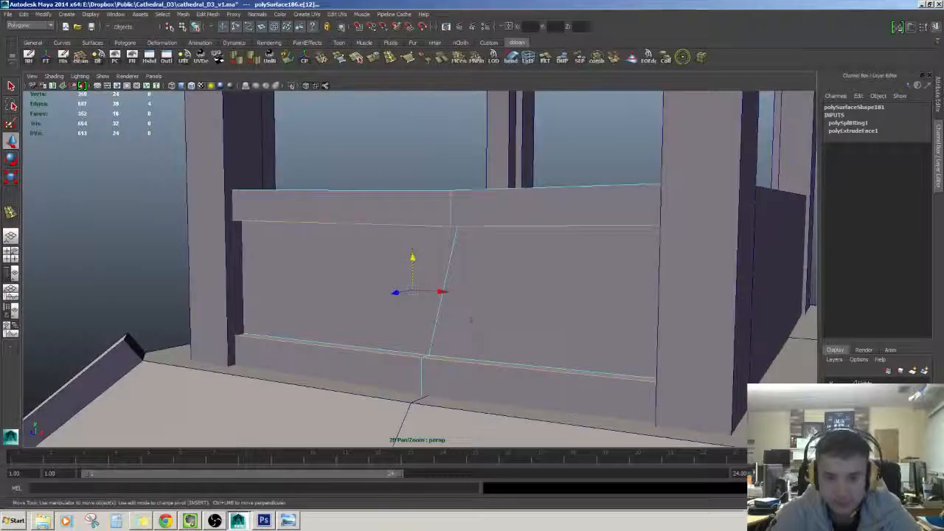
key("ctrl+b")
- Examine the beveled trims of the front panel from several angles and distances
left_click_drag(512, 323, 488, 354, "alt")
left_click(365, 269)
scroll(365, 269, "down", 1)
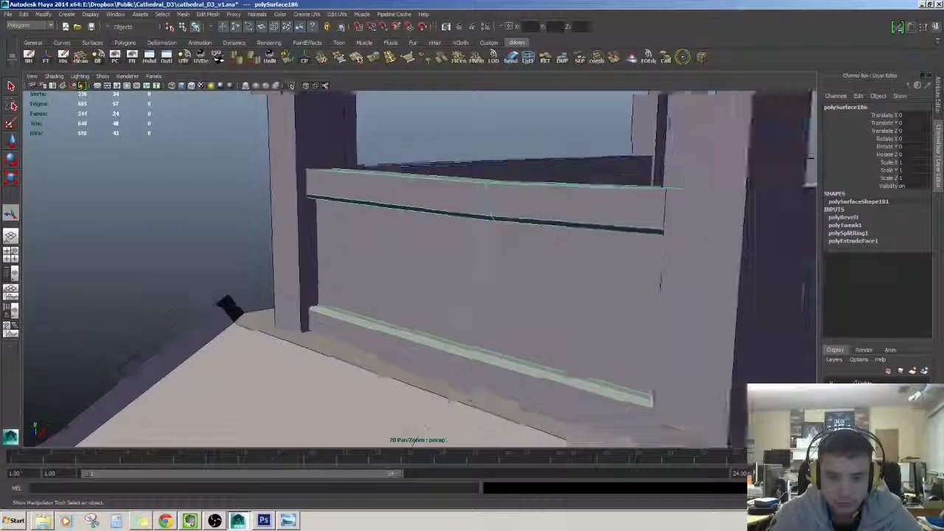
left_click_drag(365, 269, 390, 267, "alt")
left_click(362, 208)
scroll(362, 213, "down", 3)
left_click(426, 273)
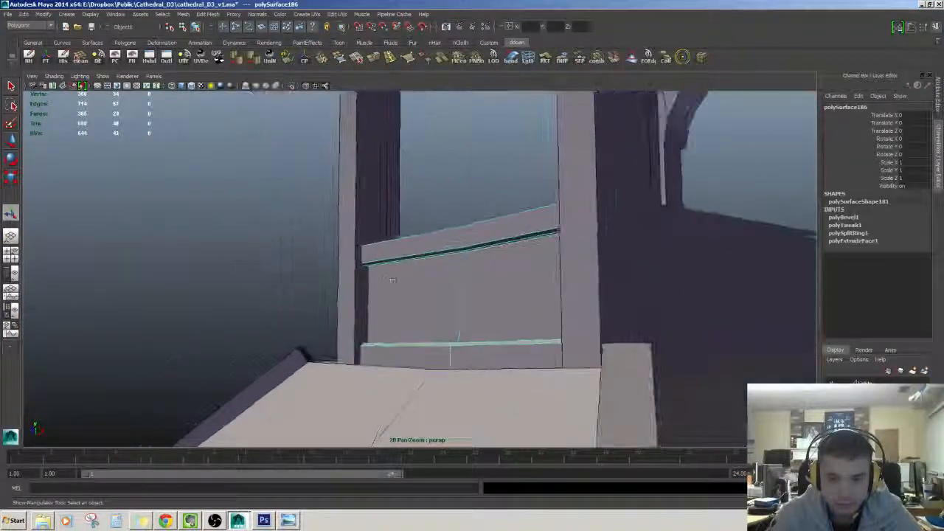
scroll(412, 236, "up", 2)
left_click(435, 194)
left_click_drag(461, 288, 506, 337, "alt")
scroll(449, 354, "down", 4)
scroll(442, 317, "up", 2)
mouse_move(385, 305)
left_mouse_down("alt")
mouse_move(407, 287)
mouse_move(369, 298)
left_mouse_up("alt")
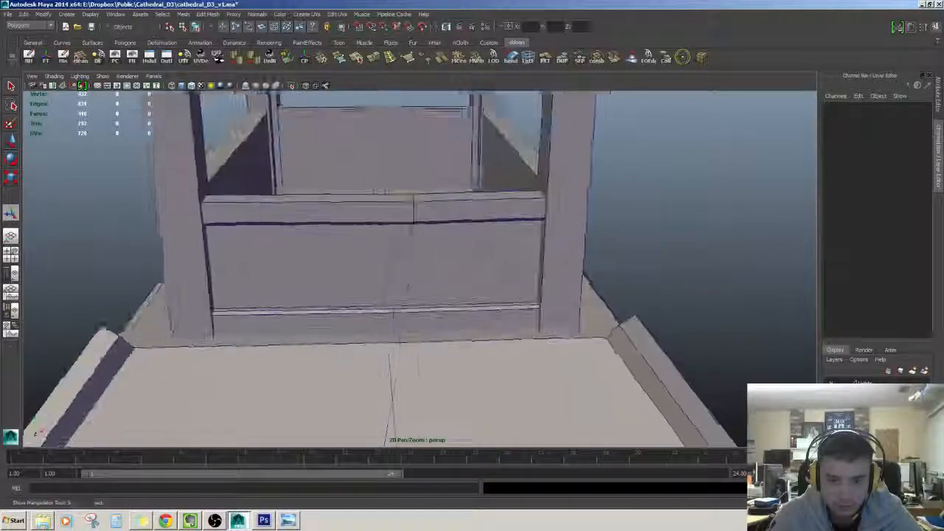
left_click(407, 288)
scroll(408, 288, "down", 1)
scroll(384, 295, "down", 3)
left_click(430, 188)
scroll(430, 247, "down", 1)
left_click_drag(430, 247, 440, 207, "alt")
scroll(442, 258, "up", 3)
- Delete the construction history of the beveled front panel
left_click(444, 261)
mouse_move(444, 262)
left_mouse_down("alt")
mouse_move(416, 302)
mouse_move(445, 280)
left_mouse_up("alt")
key("alt+shift+d")
key("w")
left_click(418, 213)
left_click(445, 280)
scroll(445, 280, "down", 2)
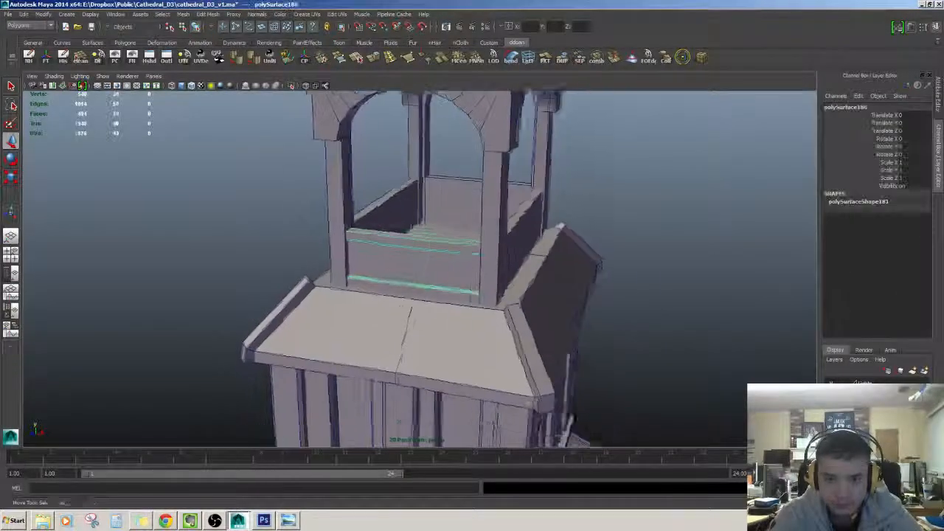
- Delete the belfry's plain back panel and the plain side panel on the far side
scroll(459, 273, "down", 3)
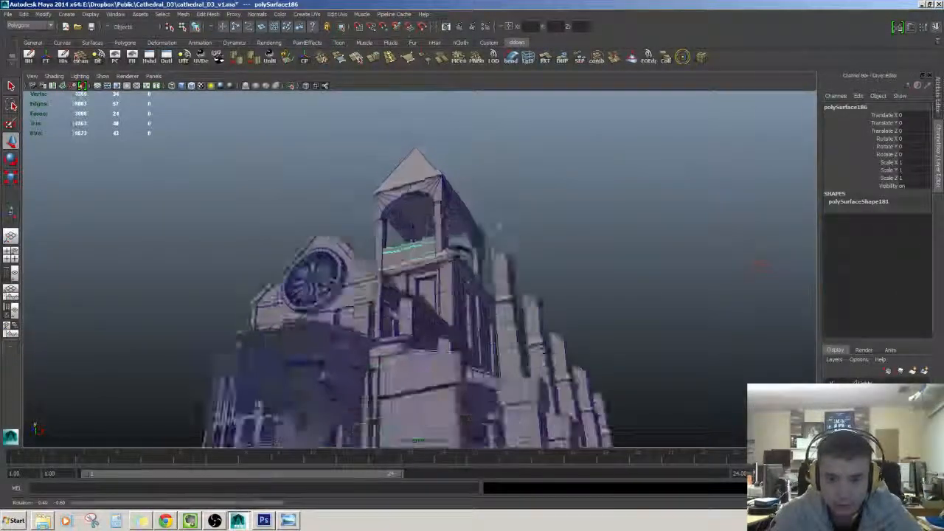
left_click_drag(499, 227, 457, 295, "alt")
scroll(457, 294, "up", 4)
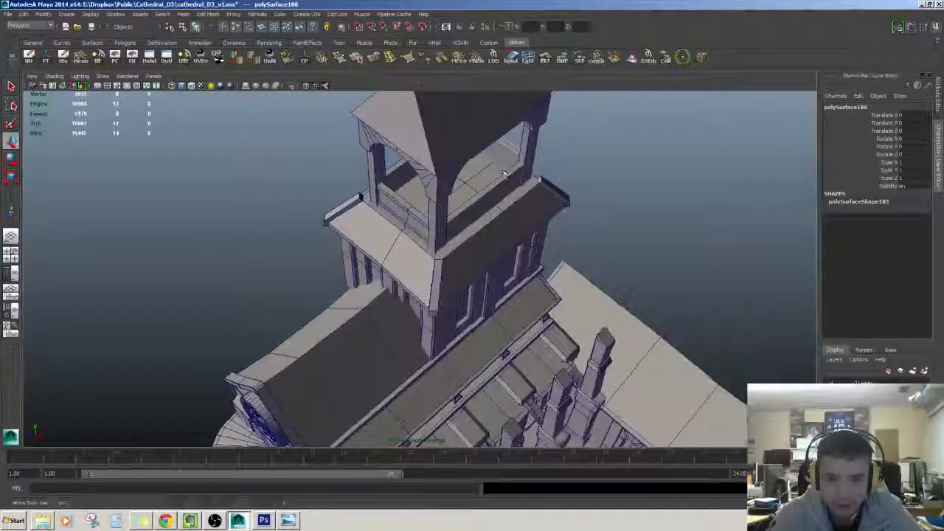
left_click_drag(504, 174, 516, 131, "alt")
left_click(519, 133)
left_click(413, 164)
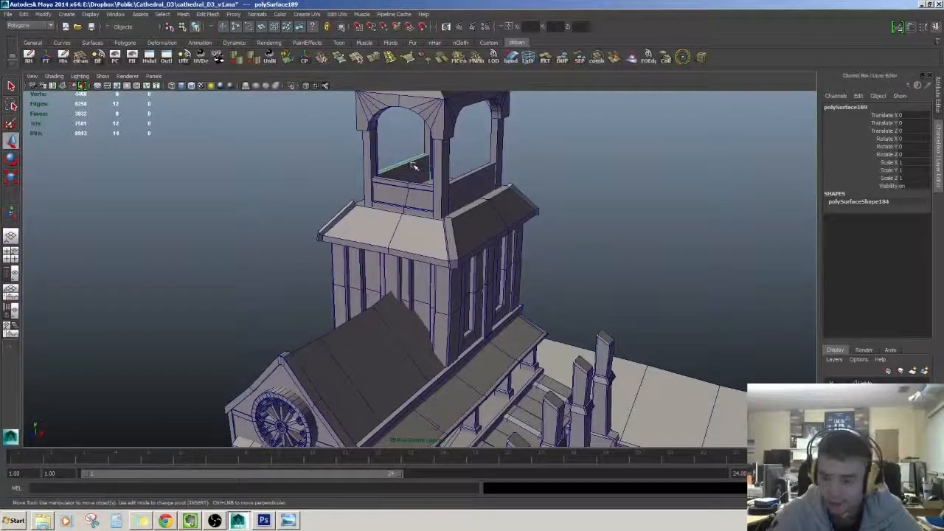
key("Delete")
left_click_drag(419, 171, 442, 160, "alt")
scroll(443, 177, "down", 3)
mouse_move(443, 214)
left_mouse_down("alt")
mouse_move(444, 195)
mouse_move(447, 224)
mouse_move(456, 212)
left_mouse_up("alt")
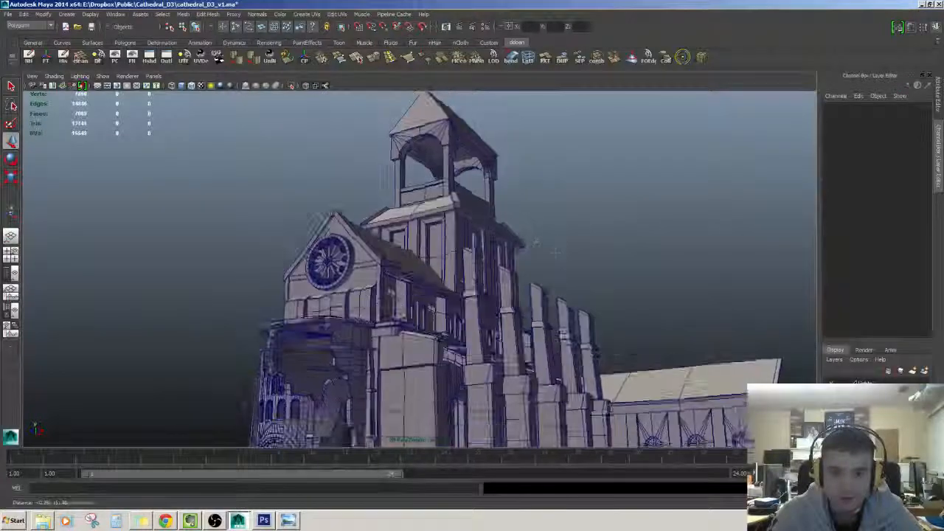
- Duplicate the detailed front panel, rotate the copy 90 degrees about Y and move it onto the belfry's adjacent side
left_click(443, 208)
key("f")
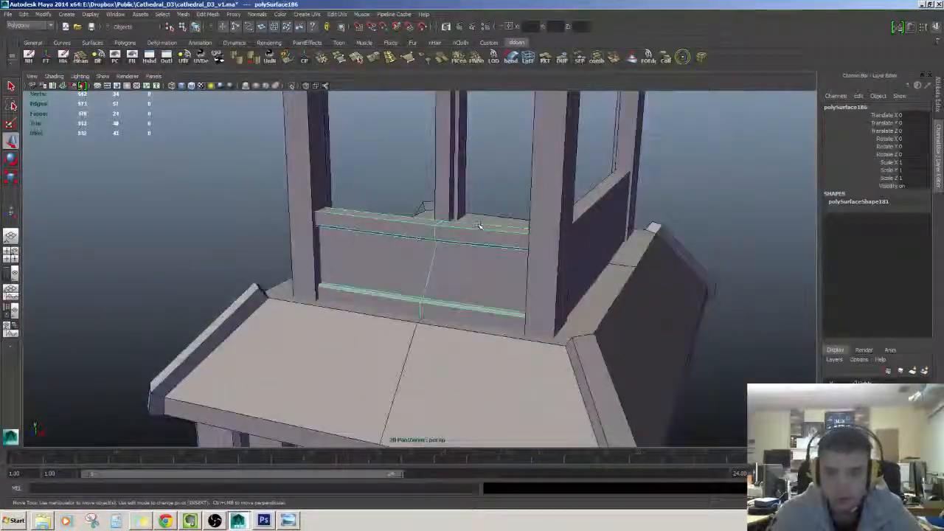
left_click_drag(495, 237, 462, 260, "alt")
scroll(479, 213, "down", 3)
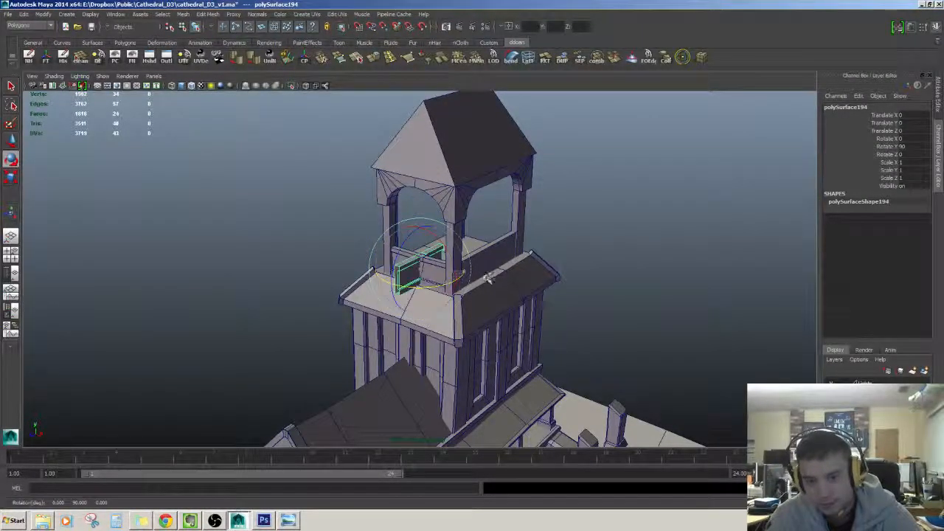
scroll(471, 266, "up", 2)
left_click_drag(471, 267, 463, 293, "alt")
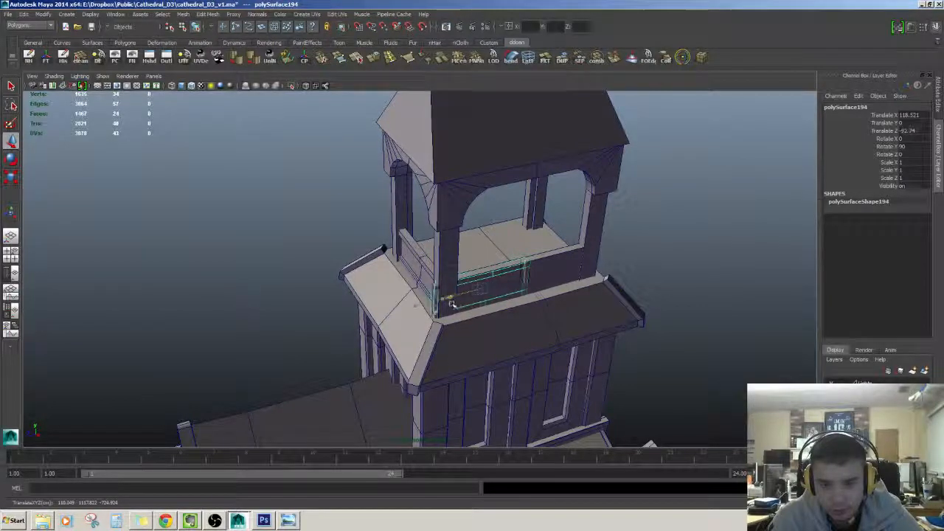
left_click_drag(460, 302, 446, 289, "alt")
- Discard the second copy of the side panel and delete the old plain side panel
left_click_drag(579, 288, 553, 292, "alt")
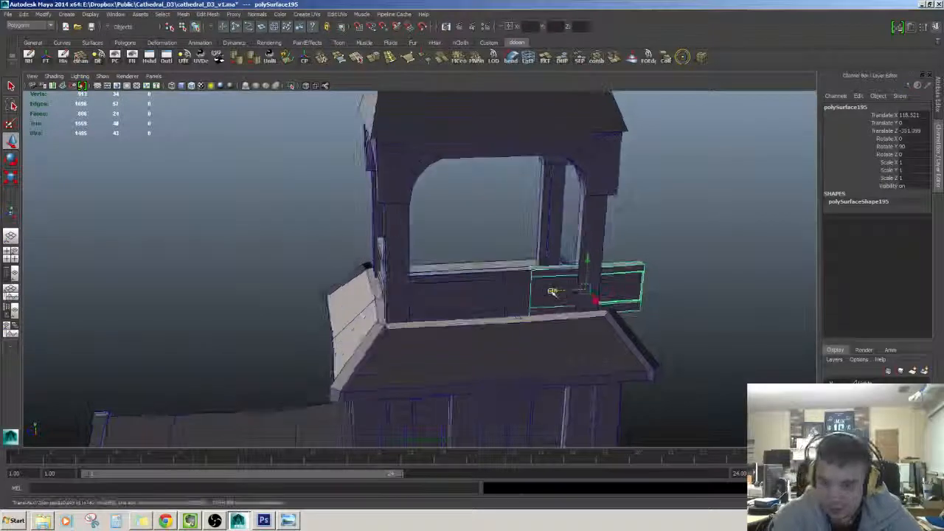
key("Delete")
right_click_drag(553, 291, 606, 296, "alt")
left_click_drag(606, 296, 618, 314, "alt")
left_click(625, 312)
key("Delete")
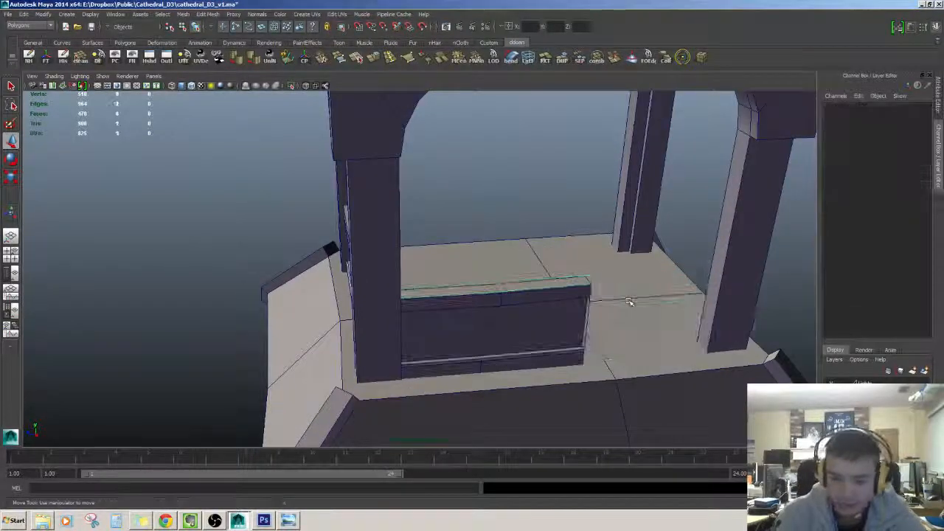
- Stretch the rotated side panel by its end vertices to span both belfry pillars and shift its middle vertices along the panel
left_click(553, 323)
mouse_move(553, 323)
right_mouse_down("alt")
mouse_move(501, 319)
mouse_move(565, 322)
right_mouse_up("alt")
left_click_drag(565, 322, 546, 323, "alt")
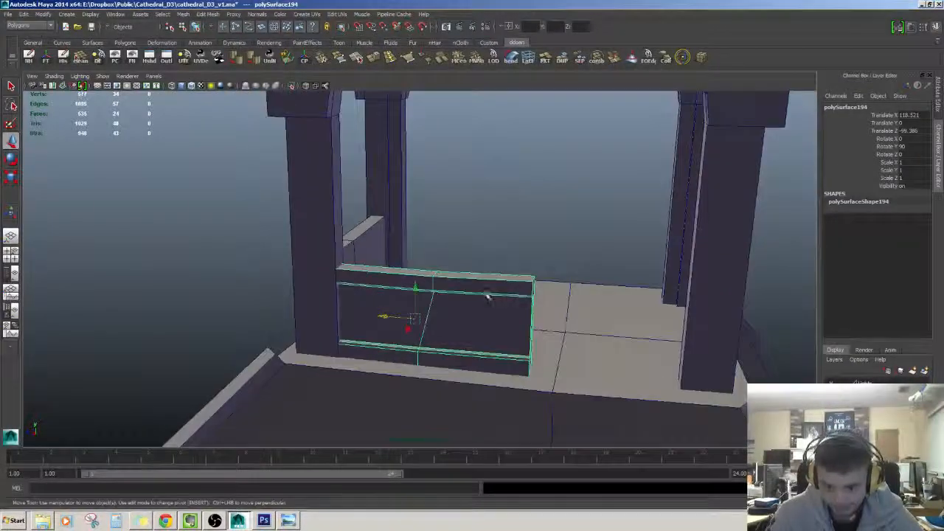
right_click_drag(487, 296, 444, 296)
left_click_drag(511, 254, 560, 392)
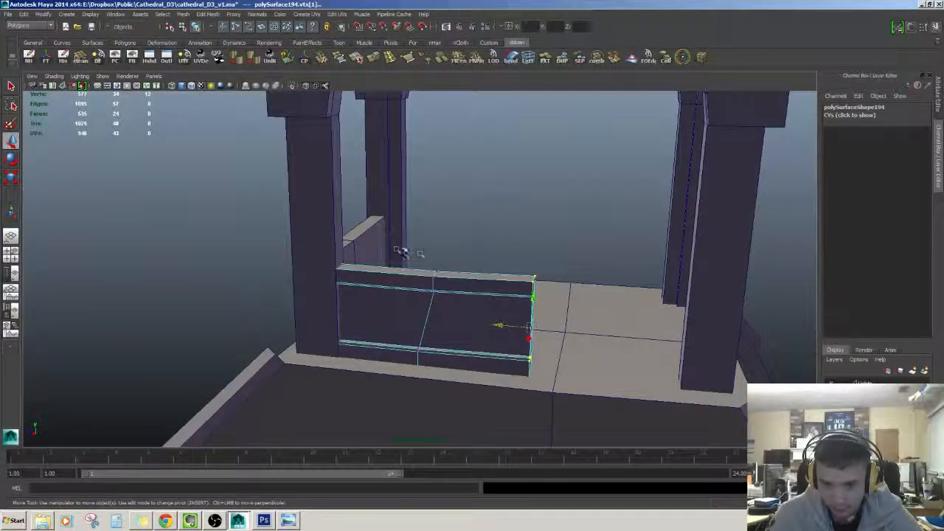
left_click_drag(505, 327, 613, 329)
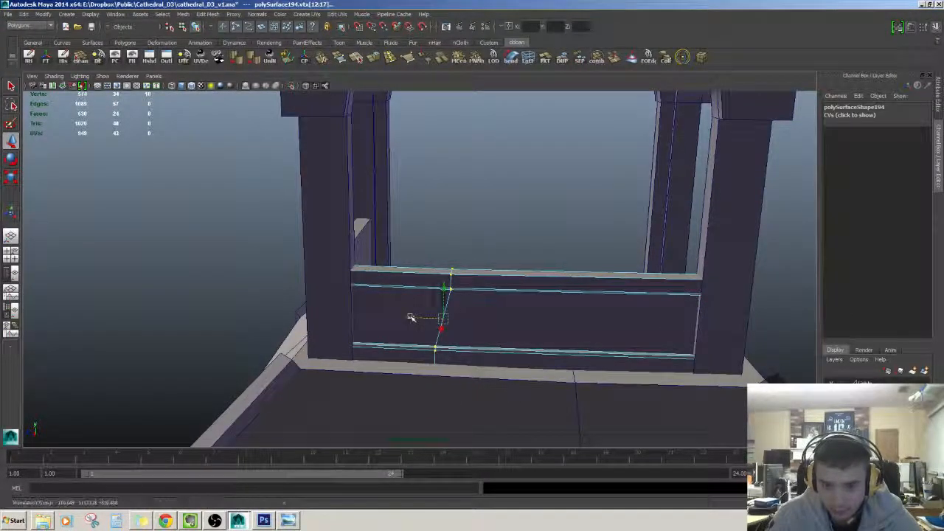
scroll(501, 323, "down", 3)
left_click_drag(501, 323, 550, 327, "alt")
right_click_drag(548, 307, 620, 289)
left_click(656, 274)
- Examine how the front and side panels fit between the belfry's pillars
left_click_drag(649, 313, 592, 341, "alt")
scroll(630, 276, "down", 5)
scroll(592, 342, "up", 5)
left_click(499, 295)
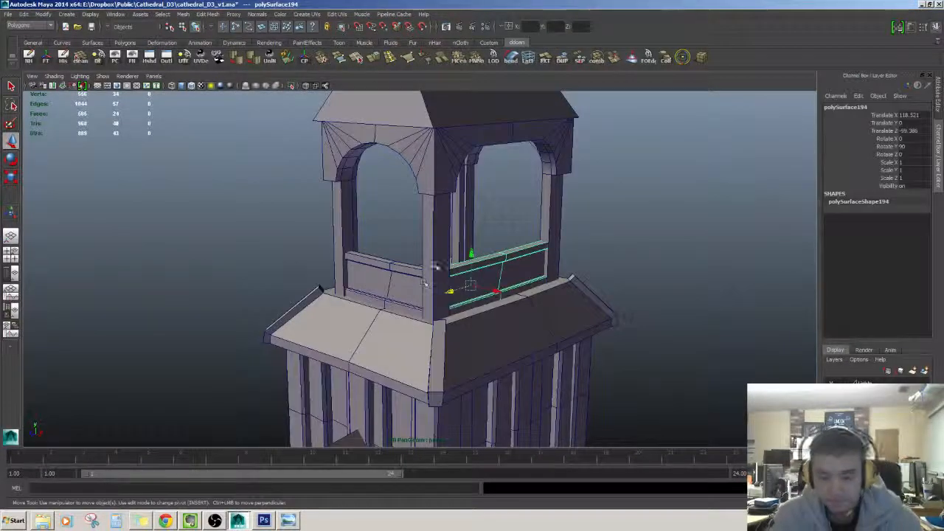
scroll(459, 289, "up", 3)
left_click(508, 213)
left_click_drag(451, 267, 574, 259, "alt")
left_click(497, 295)
left_click(361, 299)
scroll(465, 315, "down", 3)
left_click(510, 285)
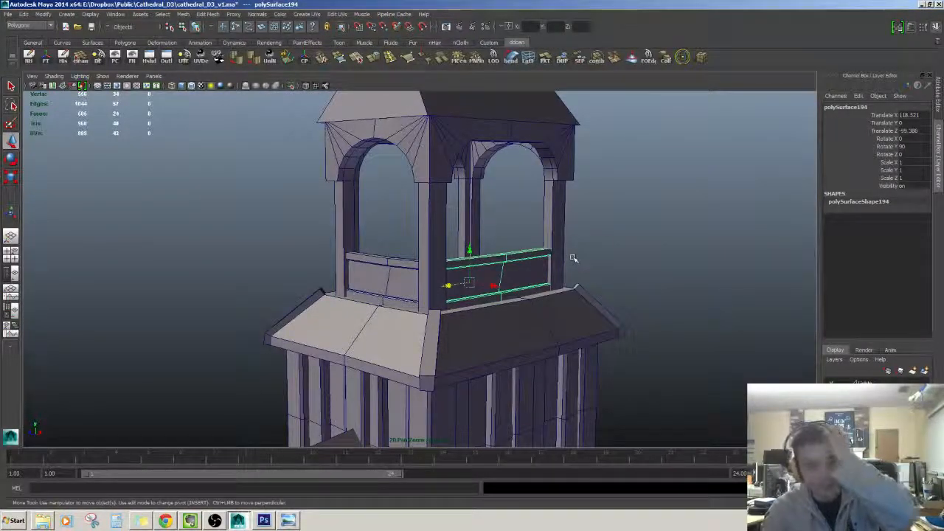
left_click(582, 256)
key("super")
left_click(666, 230)
left_click_drag(550, 265, 568, 258, "alt")
left_click(493, 297)
left_click(590, 258)
- Examine the belfry's panels and arched frame from several angles and in proportion to the whole cathedral
left_click_drag(502, 289, 512, 207, "alt")
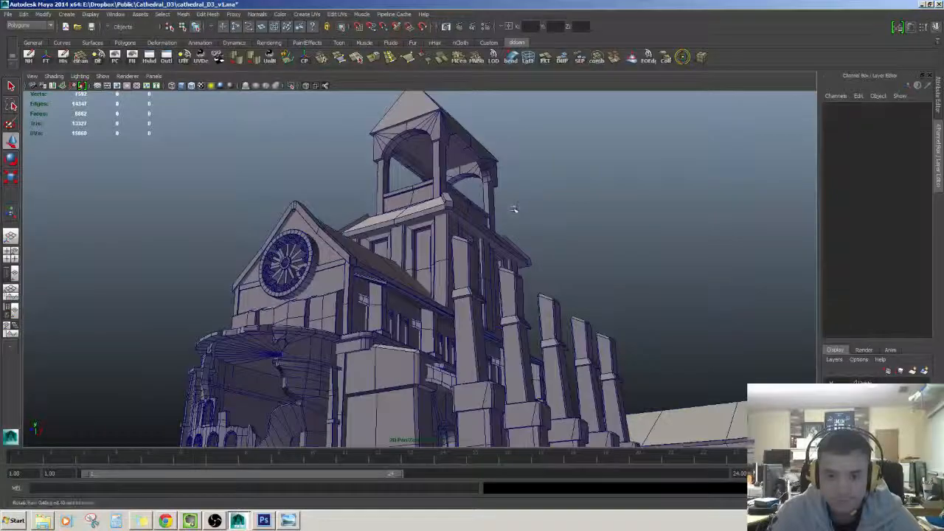
middle_click_drag(511, 209, 474, 323, "alt")
scroll(474, 322, "up", 4)
left_click(522, 350)
left_click_drag(508, 360, 440, 347, "alt")
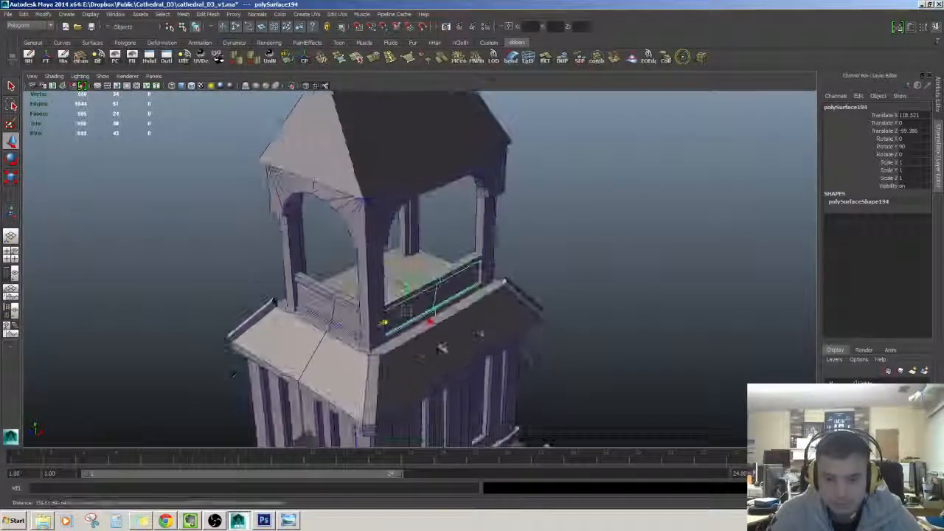
right_click_drag(440, 347, 641, 294, "alt")
left_click_drag(359, 384, 411, 350, "alt")
left_click(411, 349)
left_click_drag(546, 331, 314, 353, "alt")
right_click_drag(314, 353, 222, 358, "alt")
left_click_drag(504, 362, 674, 328, "alt")
left_click_drag(446, 288, 635, 289, "alt")
left_click_drag(543, 301, 575, 330, "alt")
left_click(487, 322)
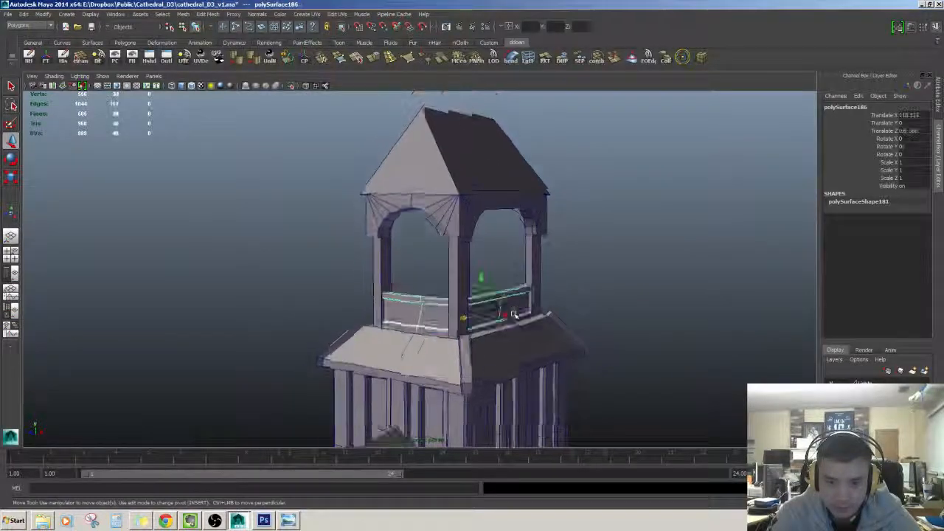
left_click(611, 336)
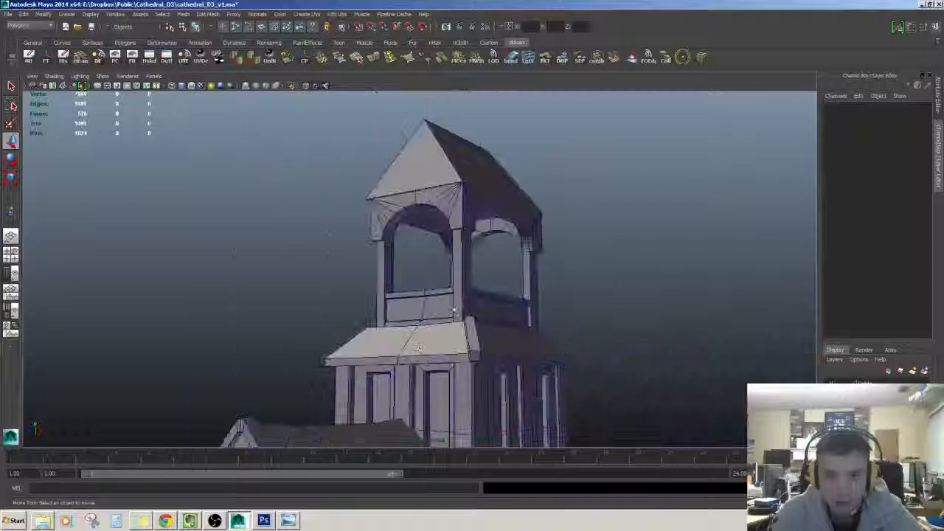
left_click(443, 280)
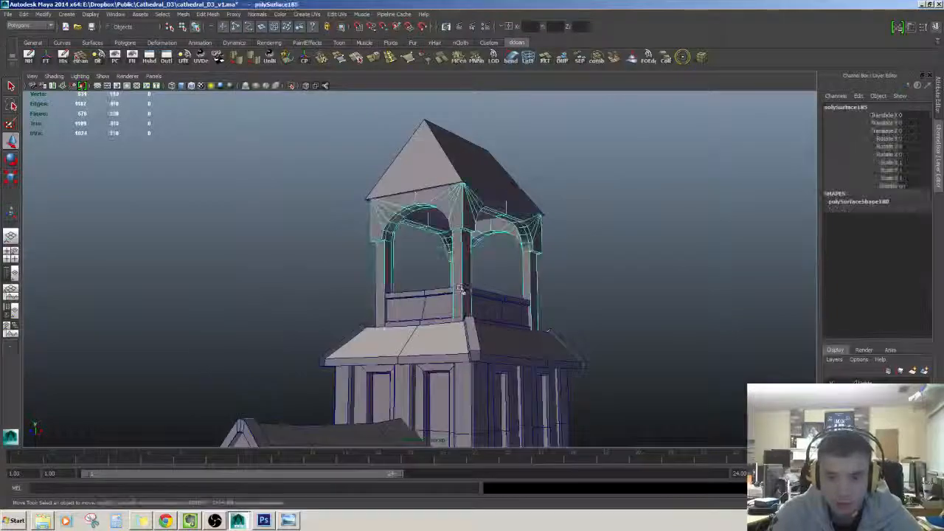
key("f")
scroll(443, 280, "down", 5)
middle_click_drag(447, 332, 459, 244, "alt")
scroll(460, 244, "up", 5)
scroll(445, 291, "down", 7)
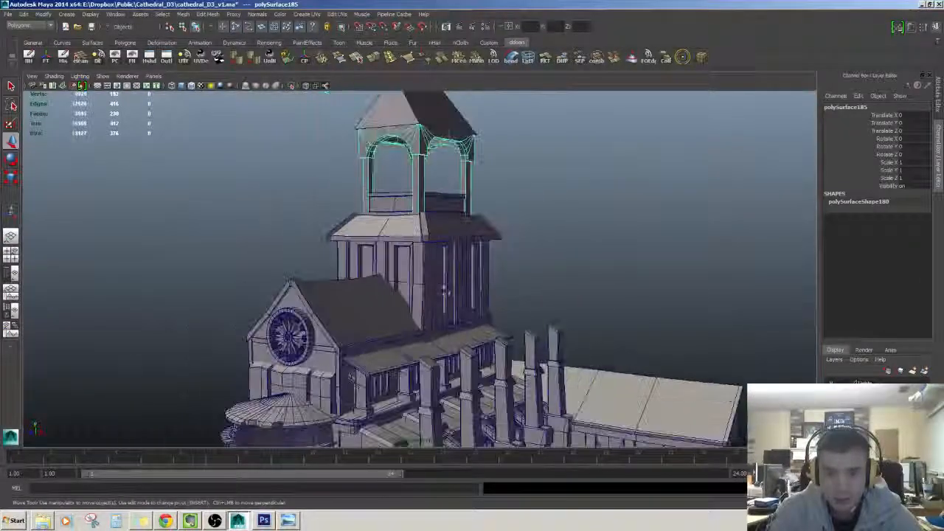
- Duplicate the lower tower's corner pillar, scale the copy uniformly to 0.83 and move it up onto the belfry's front corner
left_click(429, 284)
left_click_drag(430, 284, 441, 294, "alt")
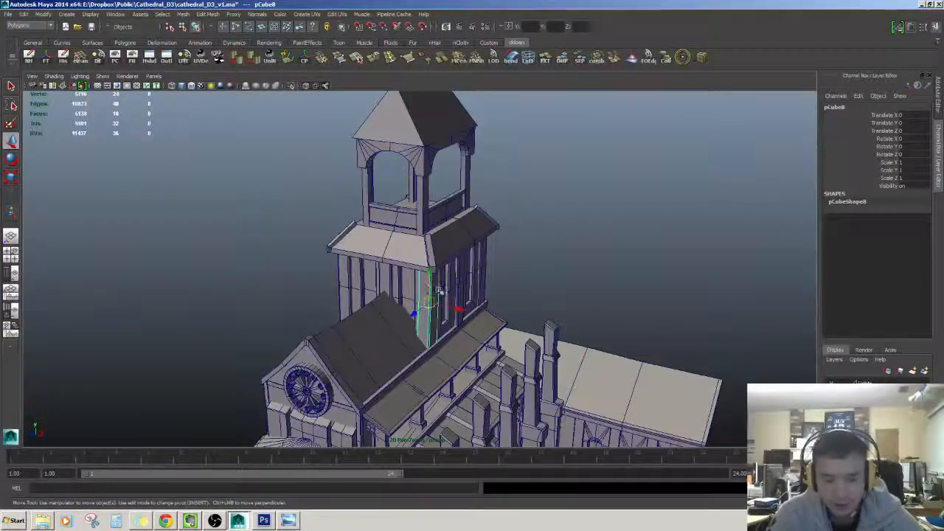
scroll(407, 189, "up", 3)
left_click_drag(408, 189, 466, 230, "alt")
scroll(451, 249, "up", 4)
scroll(466, 230, "down", 4)
left_click_drag(466, 230, 312, 274, "alt")
scroll(417, 259, "up", 5)
scroll(352, 266, "down", 5)
scroll(492, 297, "up", 5)
key("r")
key("w")
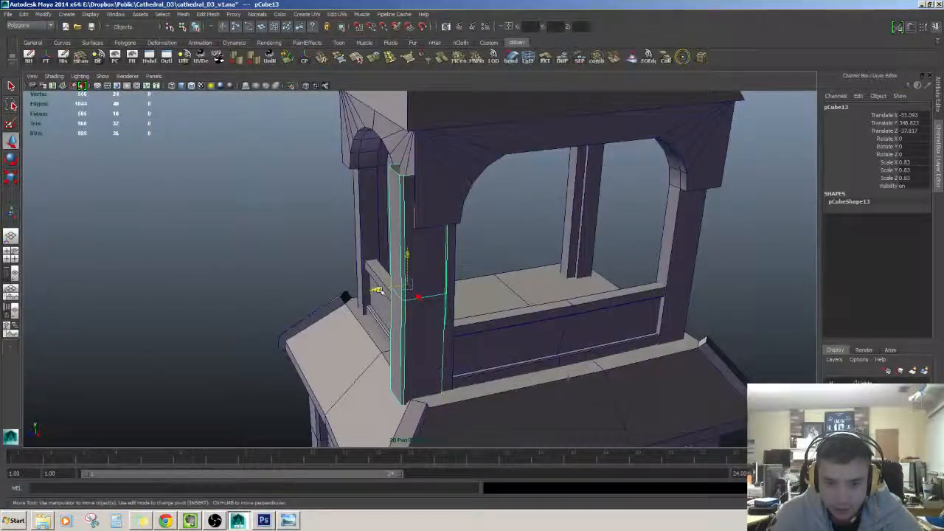
mouse_move(396, 288)
left_mouse_down("alt")
mouse_move(447, 276)
mouse_move(443, 268)
mouse_move(406, 280)
left_mouse_up("alt")
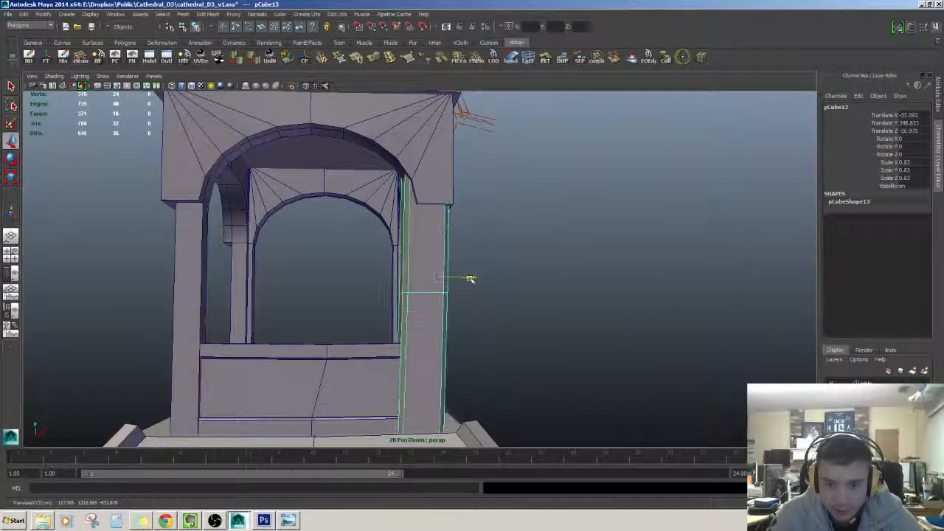
left_click_drag(473, 279, 433, 305, "alt")
- Raise the new pillar's top vertices to the belfry roof and adjust its middle vertices
right_click_drag(433, 258, 401, 256)
left_click_drag(435, 258, 392, 151, "alt")
left_click_drag(413, 199, 419, 232, "alt")
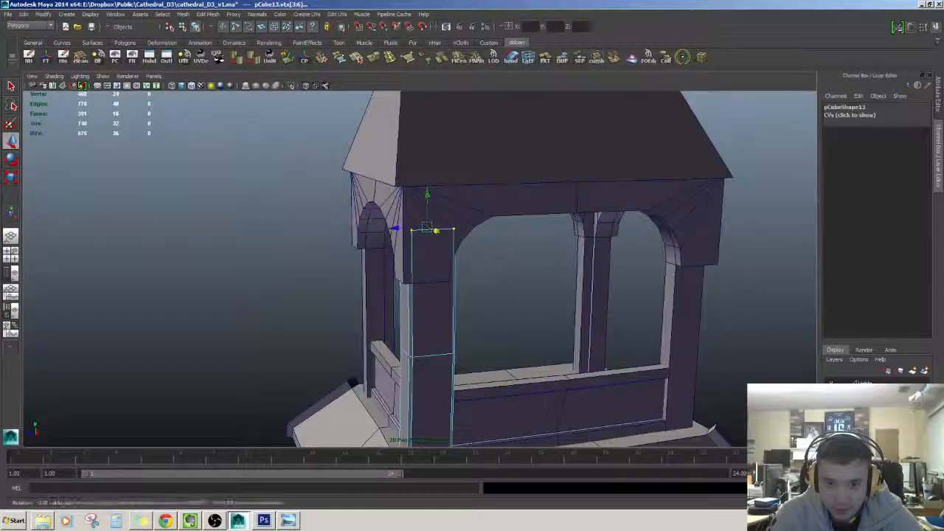
scroll(417, 185, "down", 3)
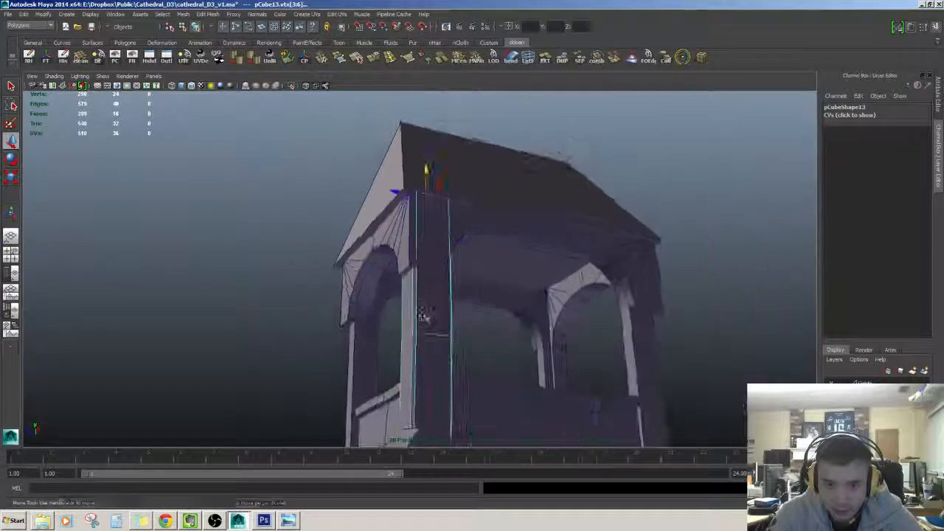
left_click_drag(389, 317, 472, 351)
left_click_drag(423, 307, 433, 365, "alt")
mouse_move(422, 282)
left_mouse_down("alt")
mouse_move(413, 279)
mouse_move(426, 264)
mouse_move(412, 273)
left_mouse_up("alt")
key("F8")
- Align the new pillar with the belfry's corner at Translate X -51.939 and Translate Z -47.209
scroll(411, 273, "up", 3)
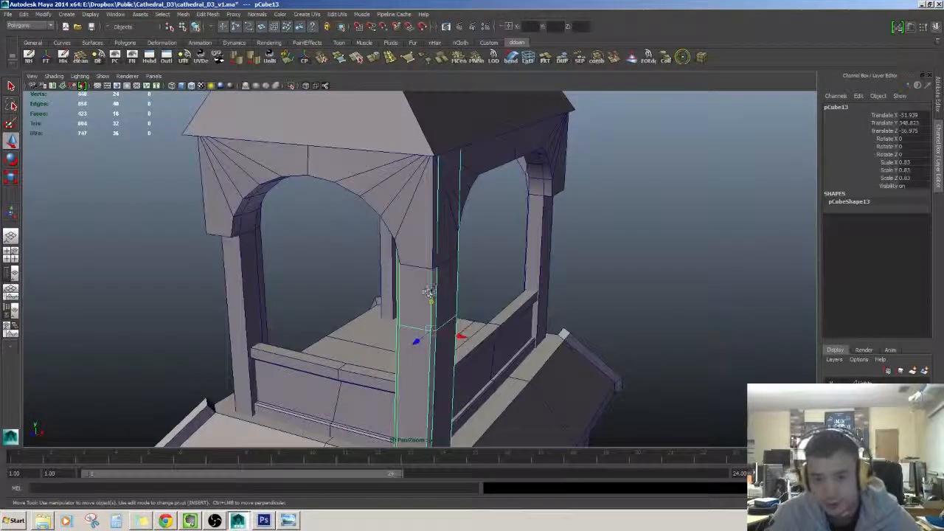
left_click_drag(433, 343, 359, 282, "alt")
left_click(460, 303)
scroll(455, 300, "up", 3)
left_click(440, 312)
scroll(441, 313, "down", 4)
scroll(465, 332, "up", 3)
scroll(417, 280, "down", 2)
left_click_drag(417, 279, 458, 385, "alt")
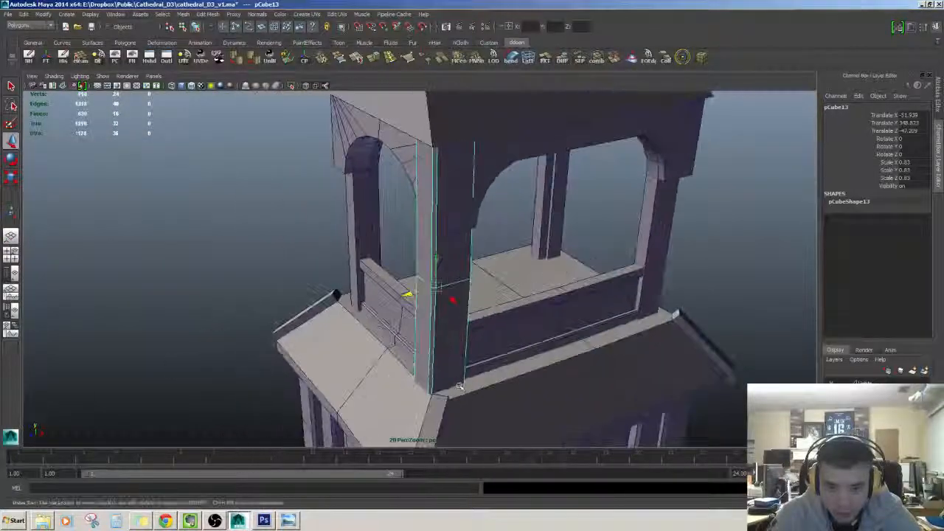
- Adjust the new pillar's bottom and middle vertices to fit the belfry's base, and return to object mode
right_click_drag(431, 316, 387, 314)
left_click_drag(450, 413, 509, 444, "alt")
left_click_drag(436, 400, 479, 435, "alt")
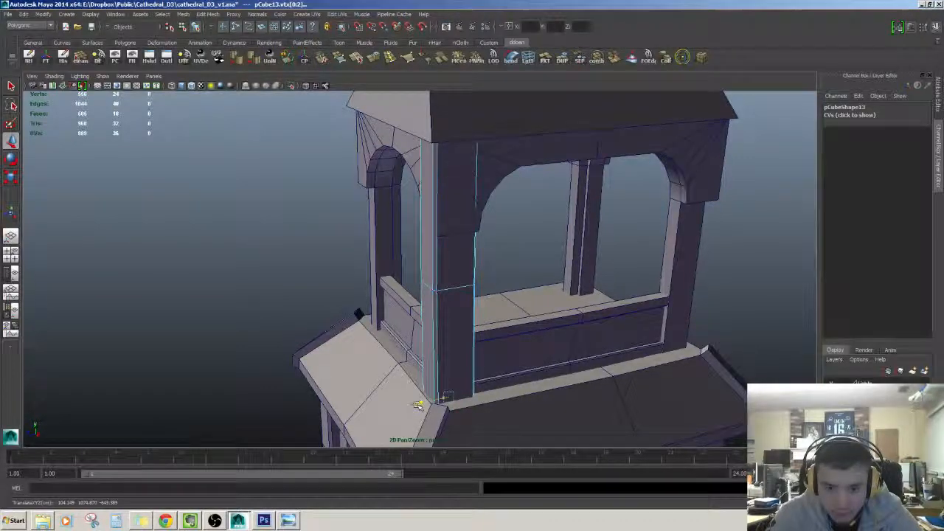
left_click_drag(417, 405, 346, 334, "alt")
left_click_drag(479, 311, 404, 141, "alt")
left_click_drag(502, 301, 471, 263, "alt")
left_click_drag(365, 284, 456, 304)
left_click_drag(455, 303, 473, 281, "alt")
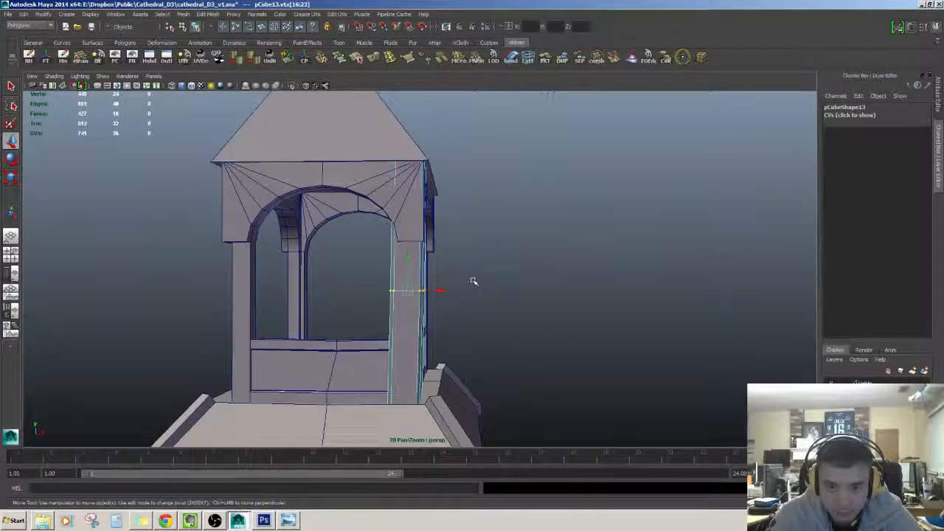
key("F8")
left_click(534, 278)
- Try deleting the belfry's arched frame and undo the deletion
scroll(533, 274, "up", 2)
left_click_drag(533, 273, 417, 255, "alt")
left_click(418, 256)
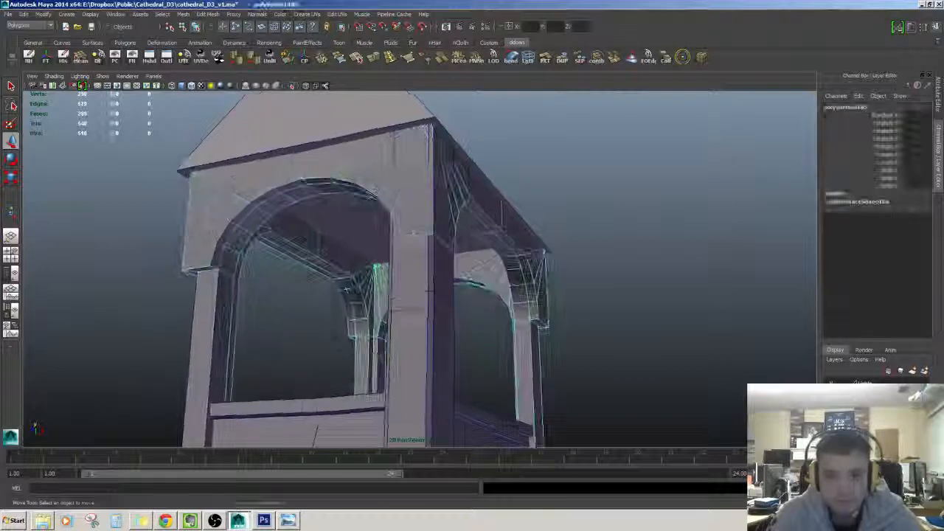
scroll(480, 354, "down", 4)
left_click_drag(516, 407, 430, 264, "alt")
left_click(447, 301)
left_click(422, 293)
left_click(345, 198)
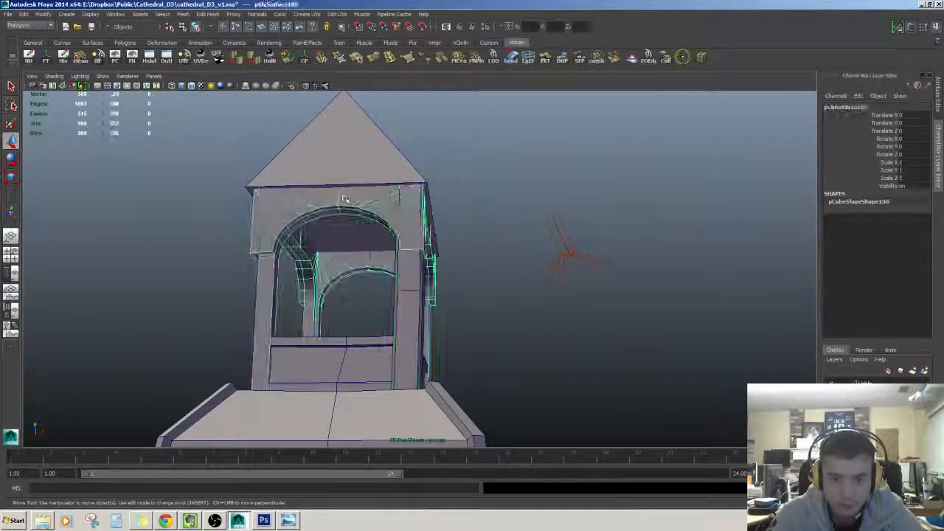
key("Delete")
left_click_drag(345, 199, 289, 295, "alt")
key("ctrl+z")
- Duplicate the finished corner pillar and move the copies onto the belfry's three other corners
left_click(413, 294)
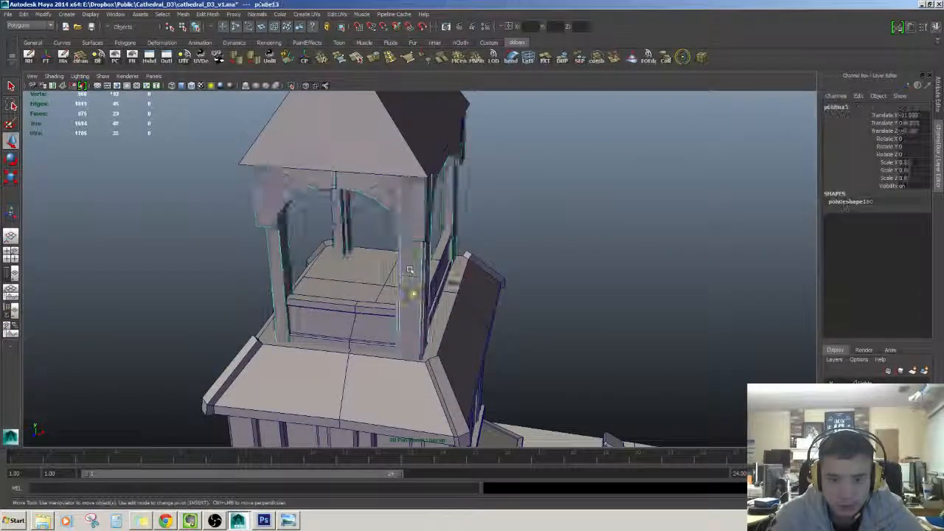
left_click_drag(412, 294, 350, 262, "alt")
left_click_drag(440, 303, 359, 345, "alt")
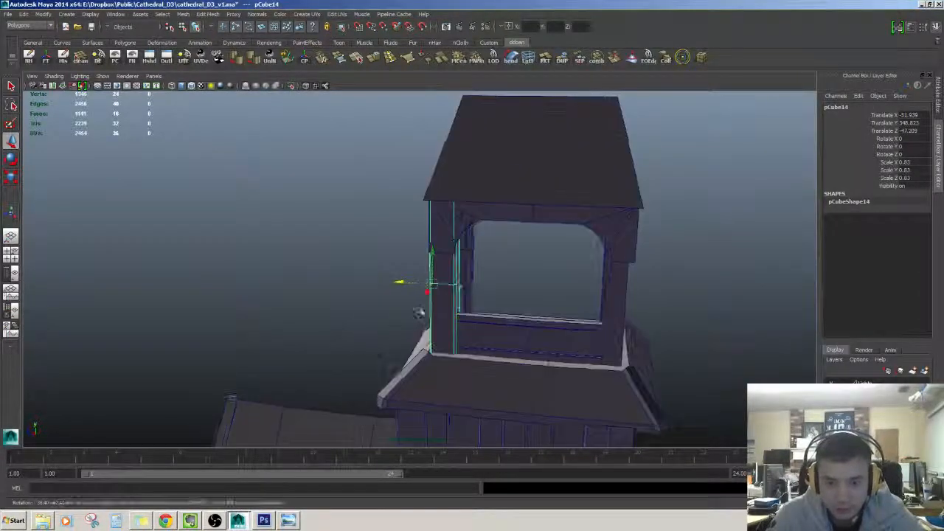
left_click_drag(401, 284, 565, 310)
left_click(656, 273)
left_click(618, 284)
left_click_drag(655, 273, 288, 307, "alt")
left_click_drag(288, 307, 280, 300, "alt")
left_click(307, 339)
left_click_drag(308, 340, 262, 348, "alt")
left_click(260, 336)
scroll(251, 344, "up", 5)
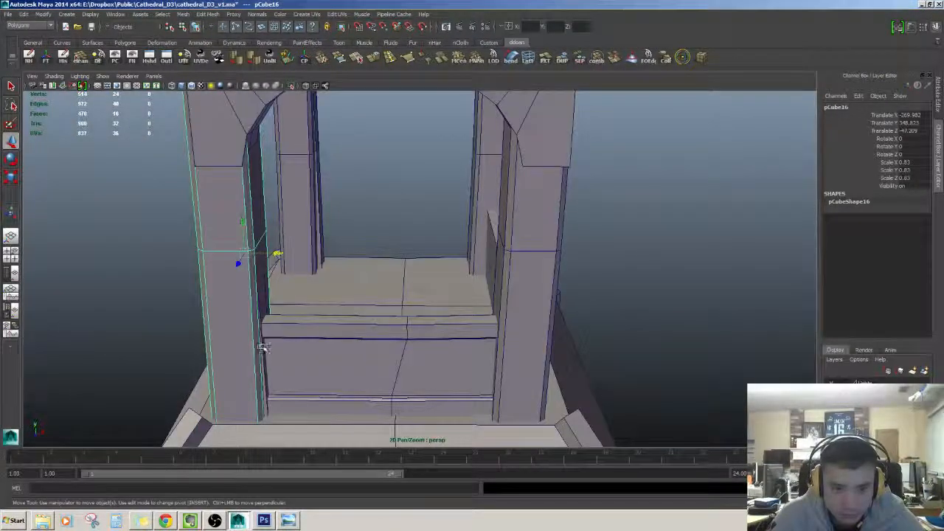
- Delete the belfry's old arched frame
left_click(263, 353)
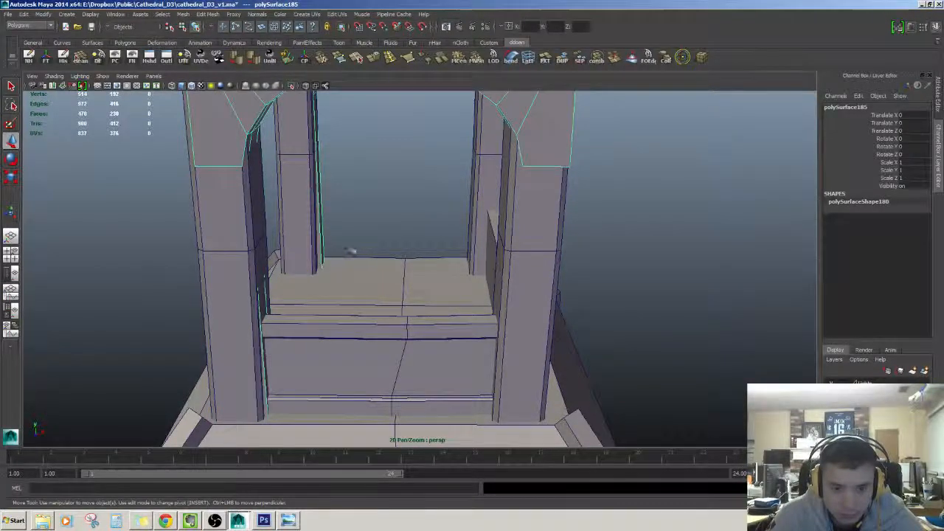
scroll(351, 251, "down", 5)
key("Delete")
left_click_drag(320, 219, 268, 240, "alt")
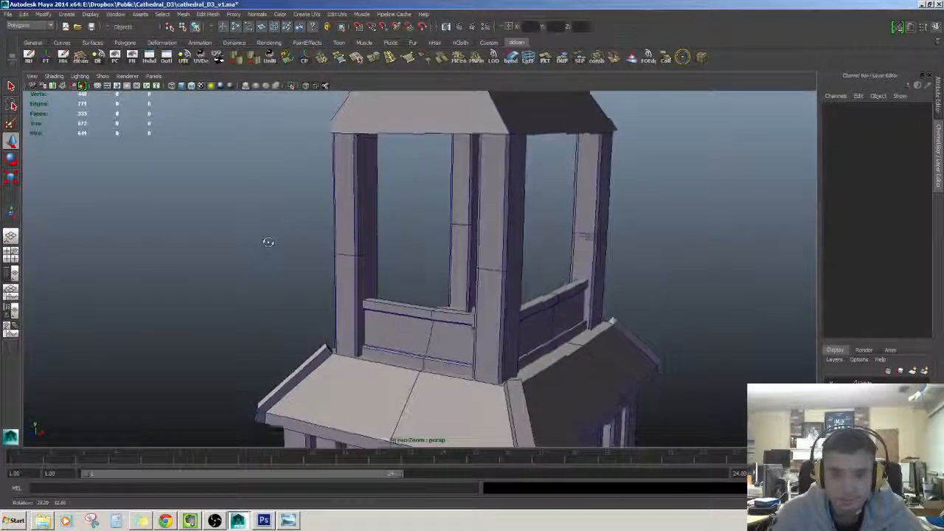
- Examine the four corner pillars and their joints with the low panels and the roof
scroll(268, 240, "down", 4)
scroll(529, 253, "up", 3)
left_click_drag(529, 253, 567, 291, "alt")
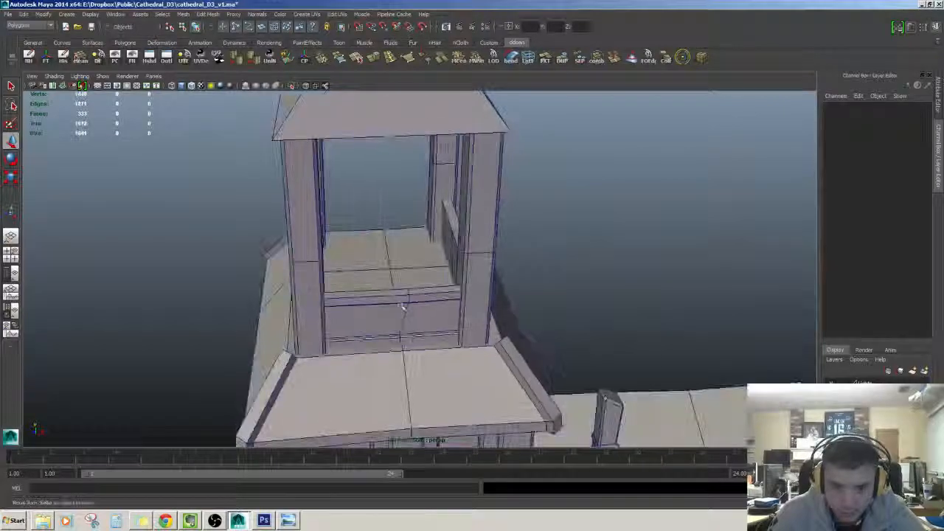
left_click(400, 310)
scroll(402, 314, "up", 3)
left_click_drag(415, 358, 398, 221, "alt")
scroll(435, 383, "down", 4)
left_click(367, 258)
scroll(398, 221, "up", 3)
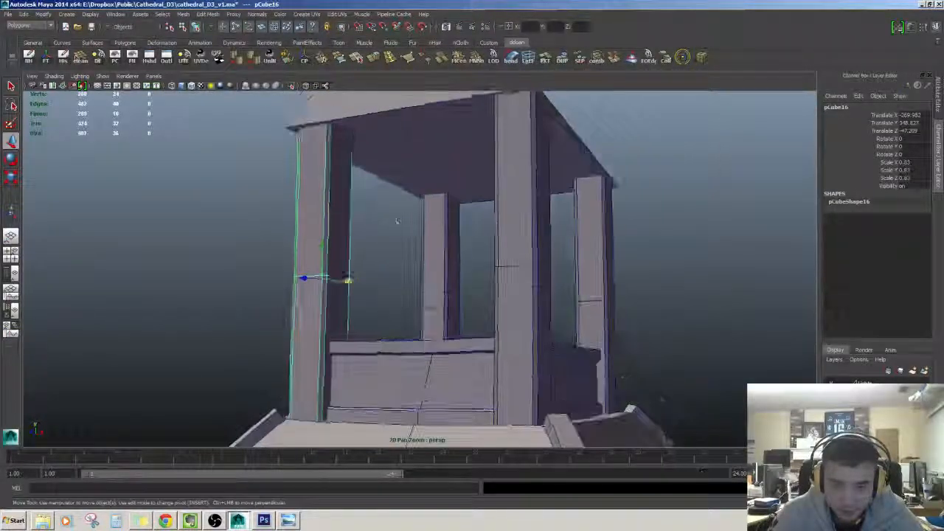
left_click(398, 221)
scroll(413, 251, "down", 4)
scroll(424, 288, "up", 3)
left_click_drag(424, 295, 428, 275, "alt")
- Examine the open belfry's overall shape from the front and side, near and far
scroll(427, 275, "down", 6)
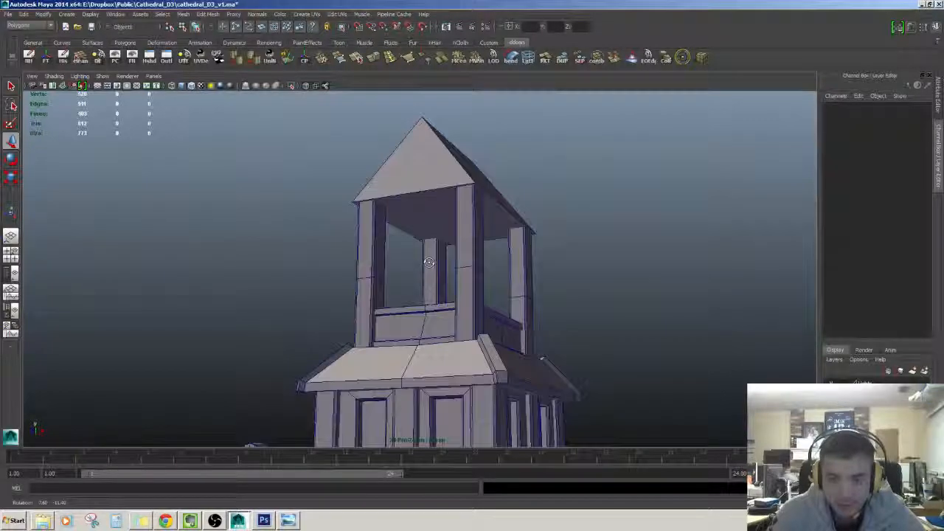
left_click_drag(540, 306, 512, 270, "alt")
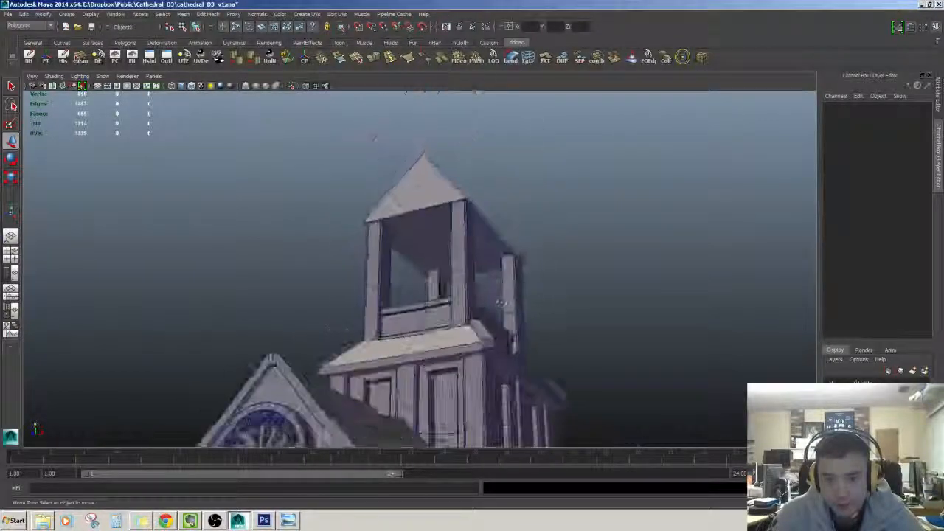
scroll(507, 313, "up", 3)
scroll(472, 317, "down", 5)
middle_click_drag(452, 332, 448, 260, "alt")
left_click_drag(448, 259, 417, 274, "alt")
middle_click_drag(417, 274, 430, 316, "alt")
scroll(430, 312, "up", 5)
left_click_drag(430, 312, 457, 310, "alt")
left_click(447, 294)
left_click(542, 310)
left_click_drag(542, 310, 511, 313, "alt")
scroll(511, 313, "down", 5)
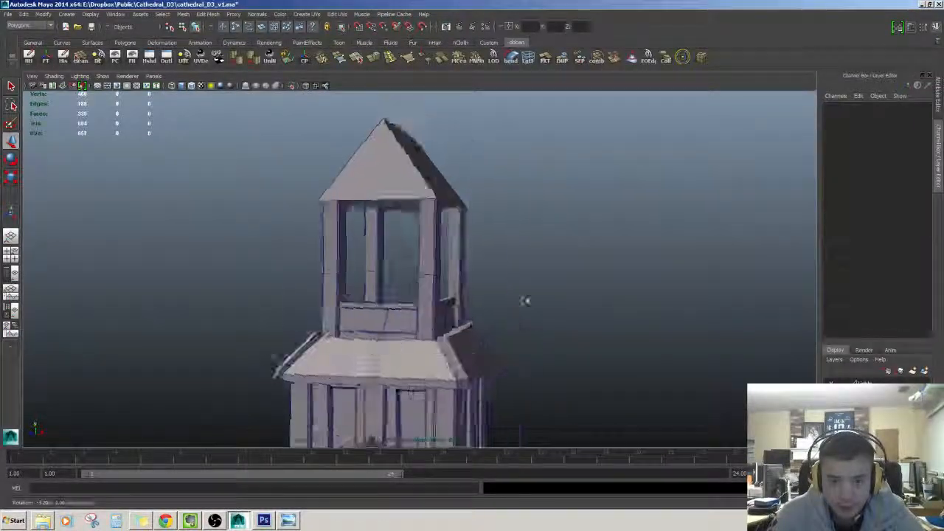
scroll(524, 301, "up", 5)
scroll(432, 287, "down", 4)
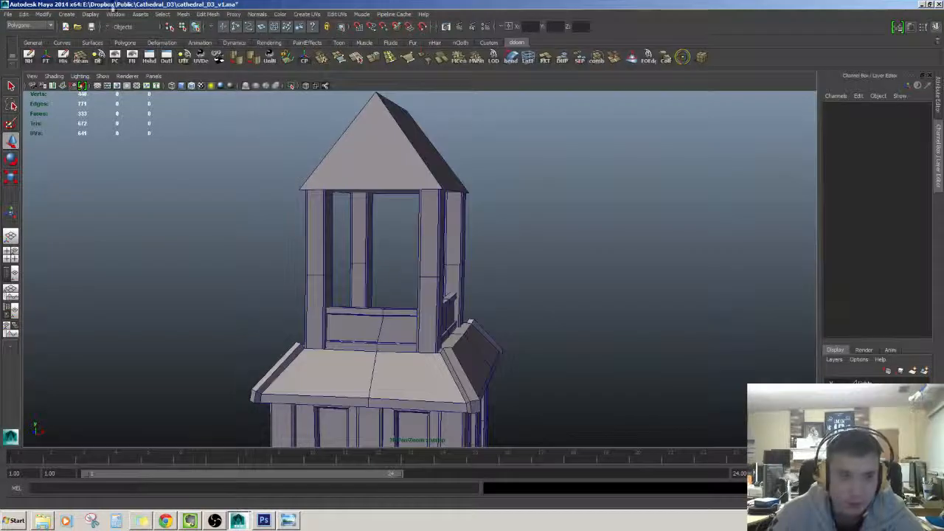
- Create a polygon cylinder and scale it uniformly to 145.825
left_click(67, 14)
mouse_move(92, 38)
left_click(177, 63)
scroll(474, 326, "down", 5)
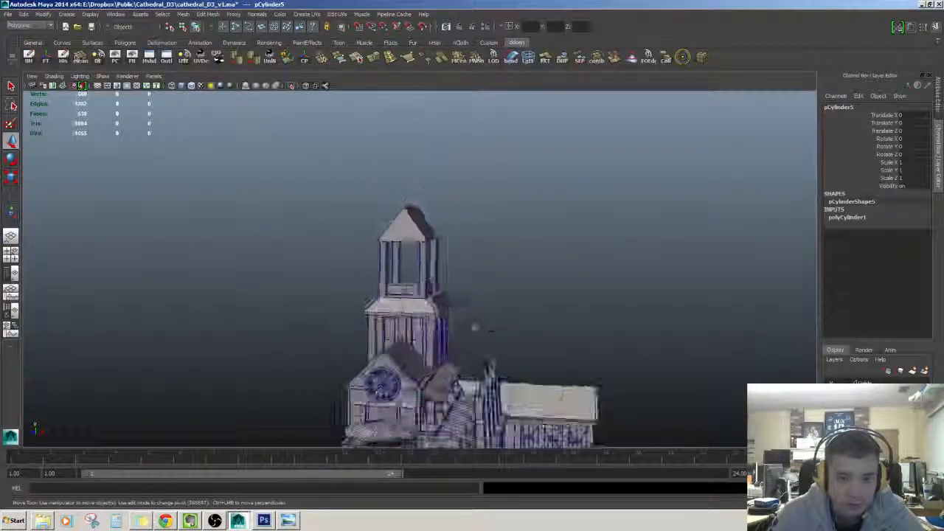
scroll(474, 326, "down", 3)
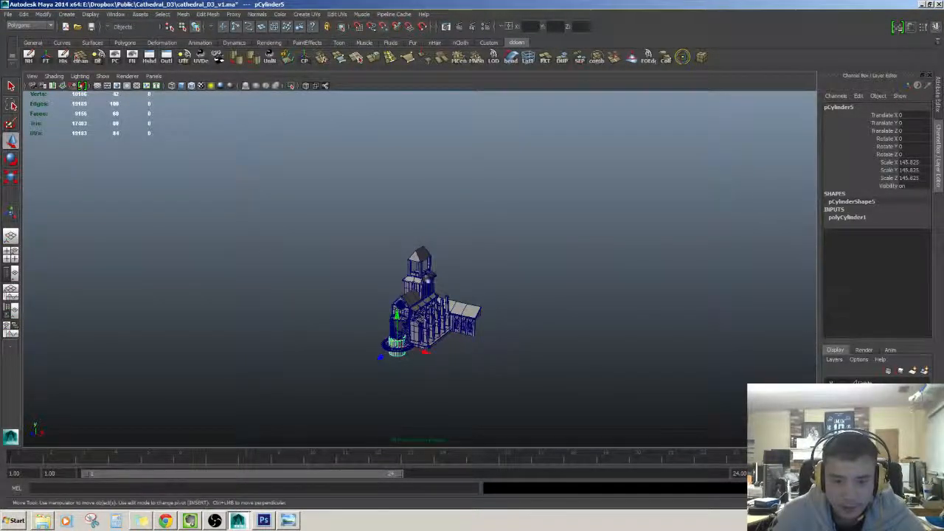
- Move the cylinder up into the belfry opening and rotate it 90 degrees about X
left_click_drag(392, 293, 409, 283, "alt")
scroll(409, 283, "down", 4)
key("e")
scroll(410, 283, "up", 3)
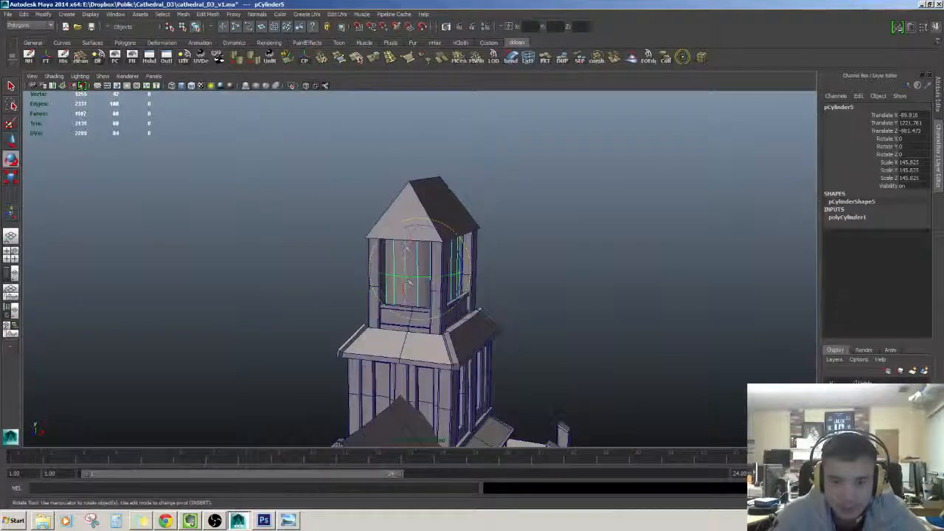
scroll(443, 258, "up", 3)
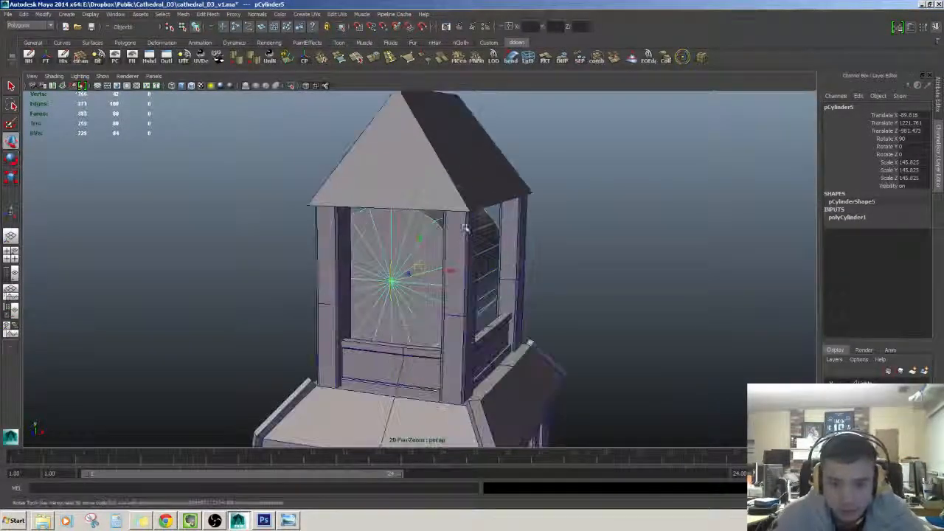
- Move the cylinder out of the opening to beside the roof's lower corner, at about X 127, Y 1389, Z -617
middle_click_drag(466, 220, 468, 212)
left_click_drag(469, 213, 430, 274, "alt")
scroll(430, 274, "down", 3)
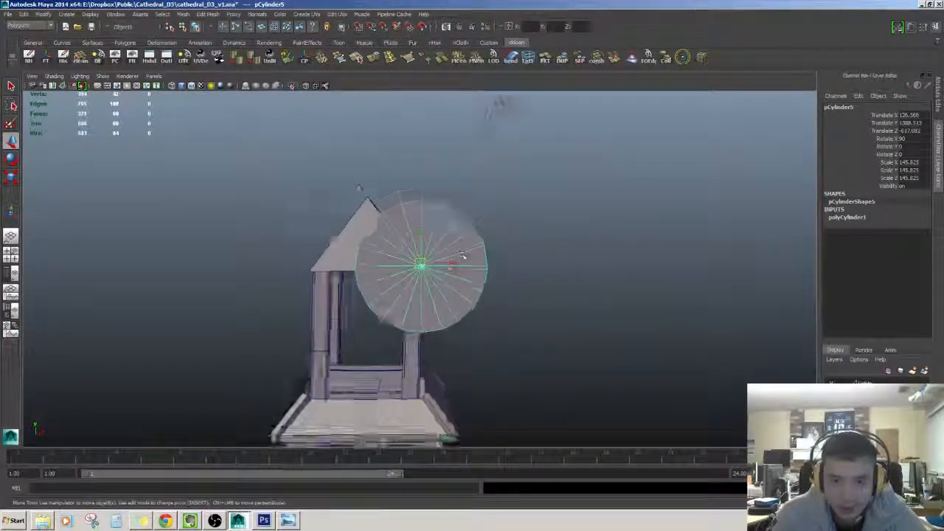
- Try reducing the cylinder to its upper outer quarter by deleting the faces of the inner half and the lower part
scroll(461, 254, "up", 3)
right_click_drag(456, 258, 453, 294)
left_click_drag(290, 187, 419, 394)
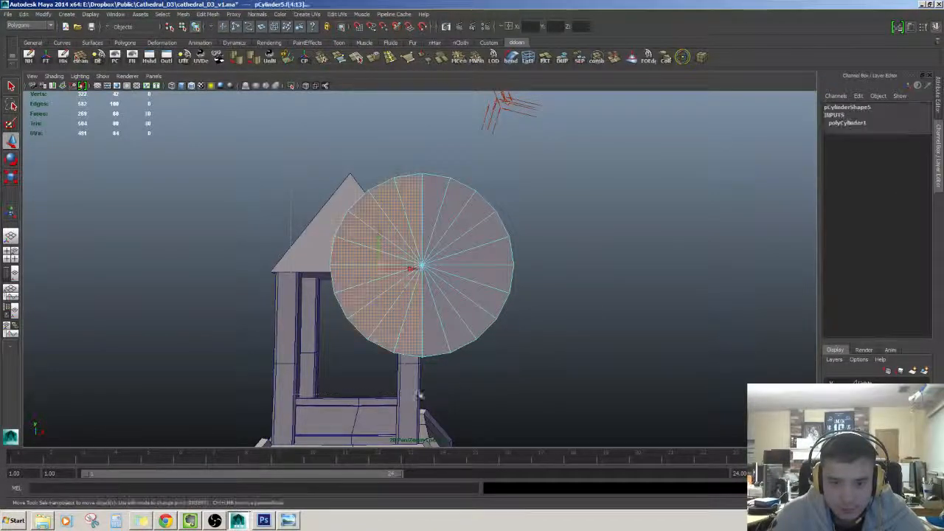
left_click_drag(430, 279, 429, 277, "shift")
left_click_drag(520, 286, 499, 215, "alt")
key("Delete")
right_click_drag(500, 270, 520, 252)
scroll(509, 260, "down", 3)
left_click_drag(509, 259, 318, 175, "alt")
left_click_drag(421, 267, 443, 272, "alt")
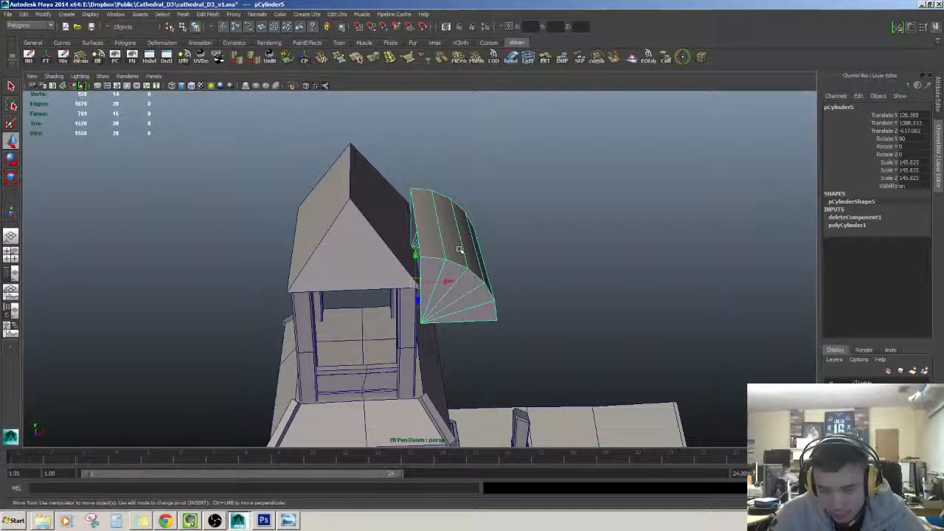
- Undo the deletion of the cylinder's faces and the face selections made for it
key("ctrl+z")
key("ctrl+z")
key("ctrl+z")
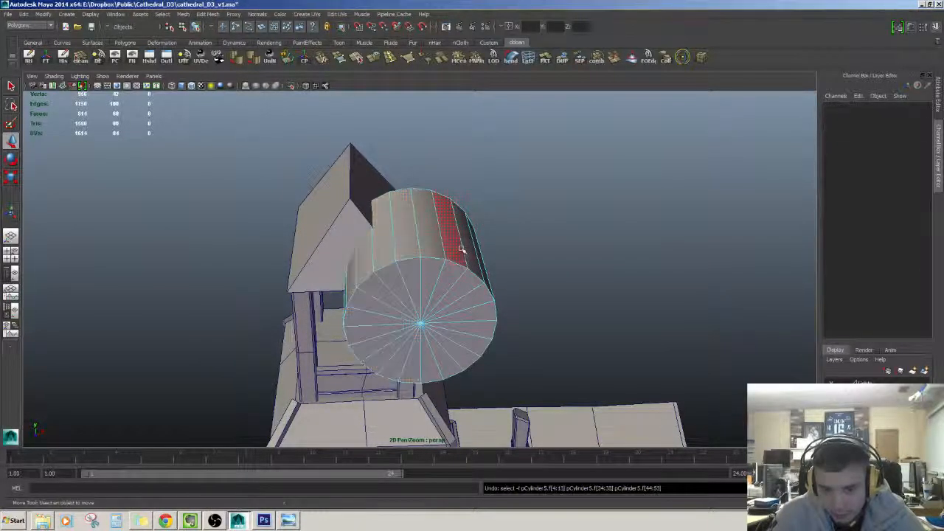
left_click_drag(469, 258, 455, 227, "alt")
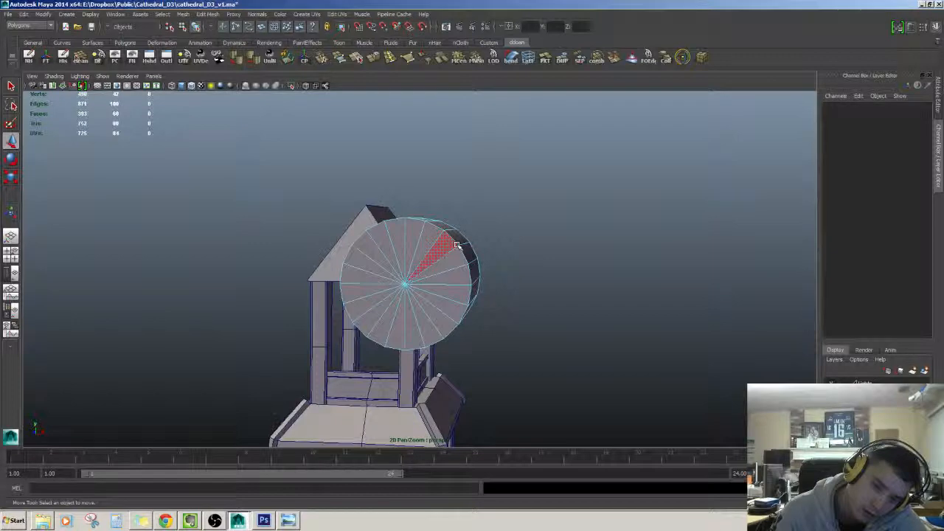
left_click_drag(456, 245, 472, 258, "alt")
key("ctrl+z")
- Delete the cylinder's faces on the belfry side and underneath, keeping only the upper outer quarter
key("F11")
left_click_drag(278, 227, 411, 385)
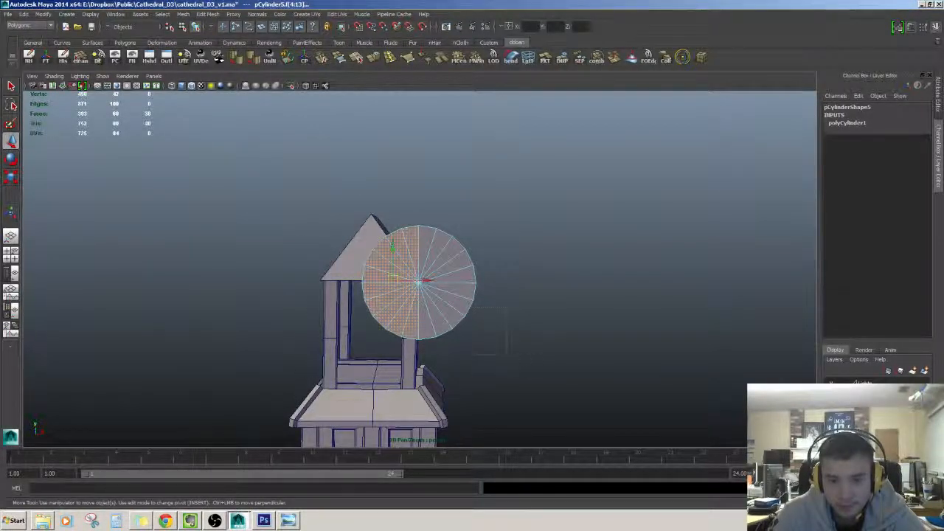
left_click_drag(446, 278, 529, 276, "alt")
key("Delete")
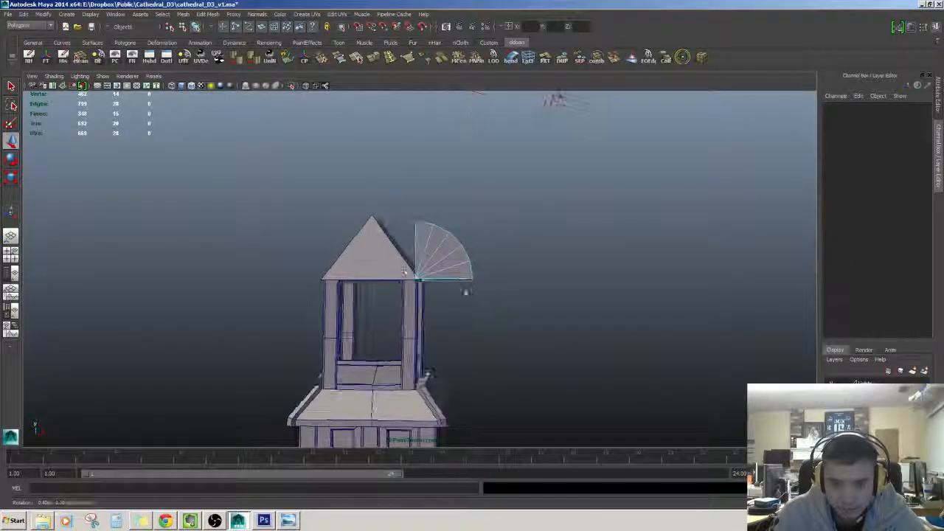
- Delete the quarter cylinder's end-cap faces, keeping only the curved strip
left_click_drag(404, 271, 438, 318)
key("Delete")
left_click_drag(493, 261, 517, 292, "alt")
key("F8")
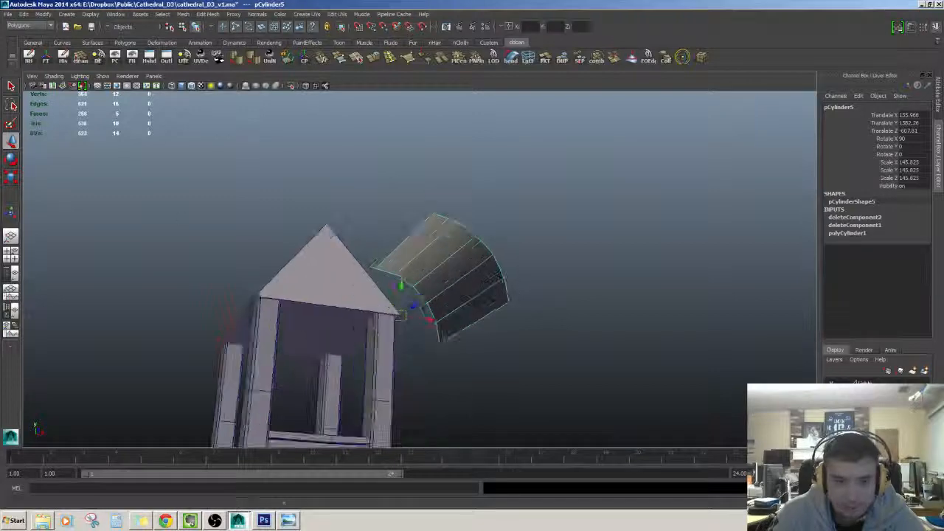
- Examine the curved strip beside the belfry roof and the cathedral's facade from above, below and in front
mouse_move(379, 301)
left_mouse_down("alt")
mouse_move(417, 327)
mouse_move(427, 407)
mouse_move(399, 390)
mouse_move(469, 295)
mouse_move(478, 312)
mouse_move(456, 359)
left_mouse_up("alt")
scroll(419, 339, "down", 5)
scroll(478, 312, "up", 5)
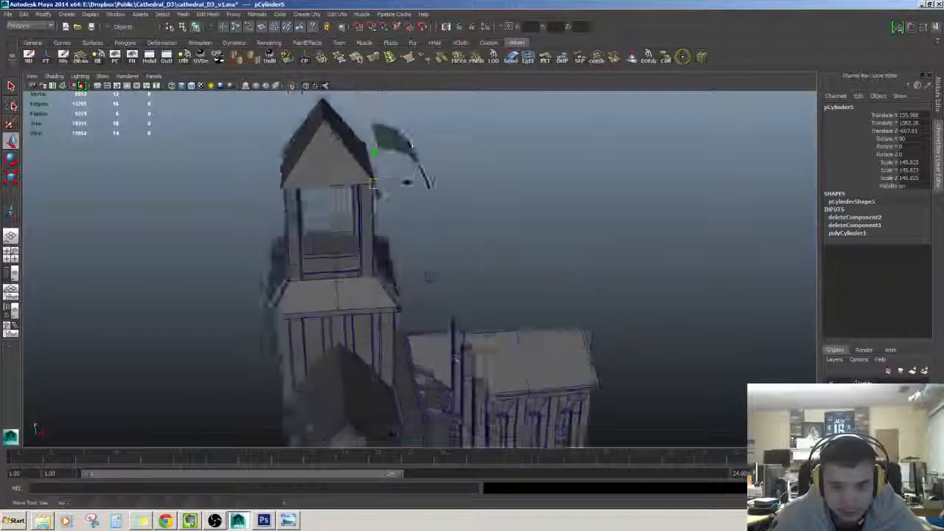
left_click_drag(429, 276, 413, 214, "alt")
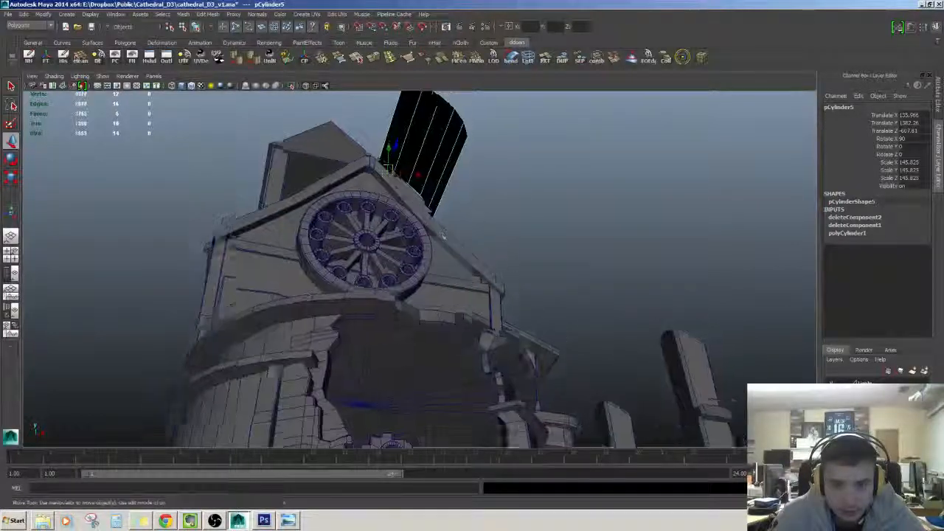
scroll(413, 221, "up", 4)
middle_click_drag(413, 221, 388, 335, "alt")
left_click_drag(388, 334, 472, 314, "alt")
middle_click_drag(472, 313, 492, 320, "alt")
left_click_drag(491, 320, 471, 317, "alt")
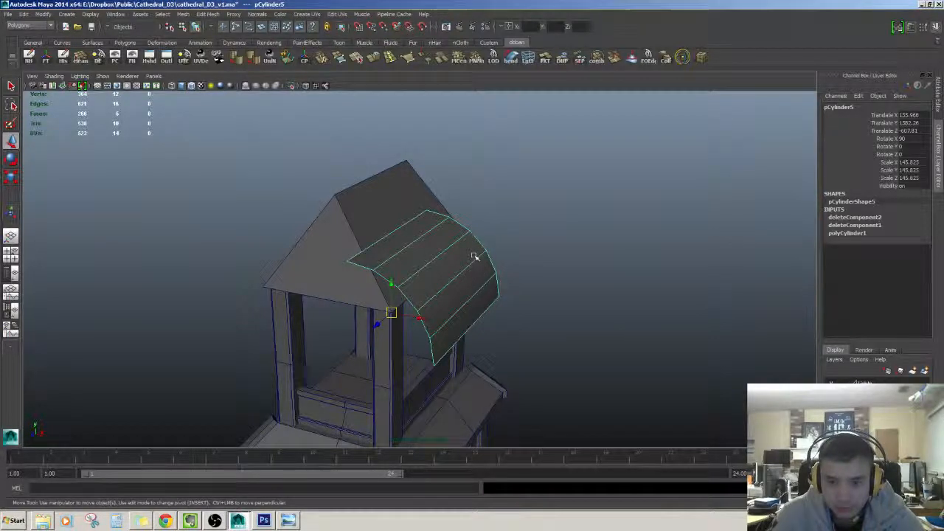
- Reverse the normals of all the curved strip's faces and check the strip from both sides
right_click_drag(455, 254, 501, 276, "shift")
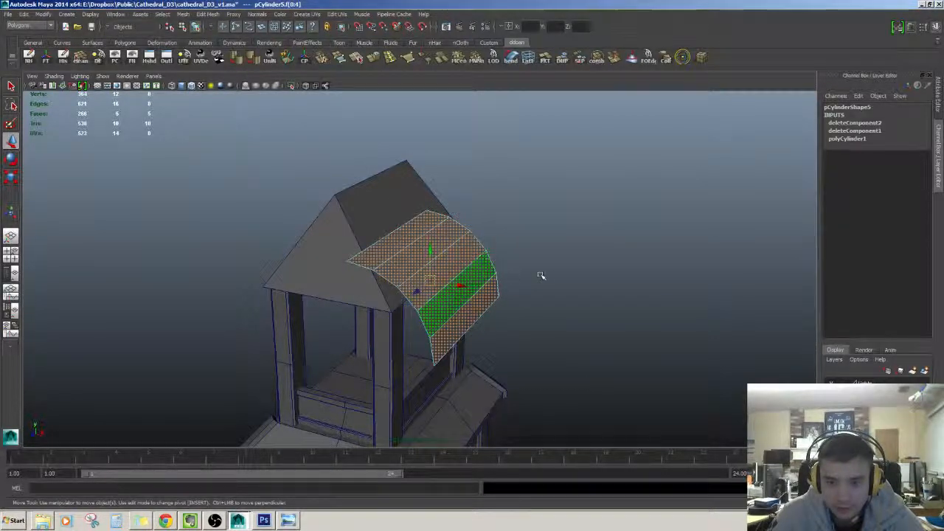
left_click_drag(428, 313, 499, 236, "alt")
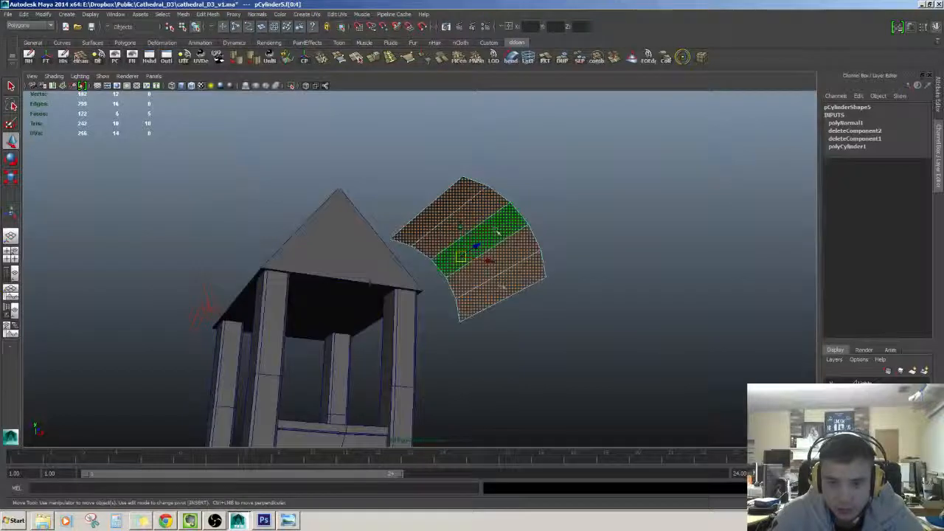
right_click_drag(499, 234, 542, 210)
left_click_drag(620, 306, 598, 275, "alt")
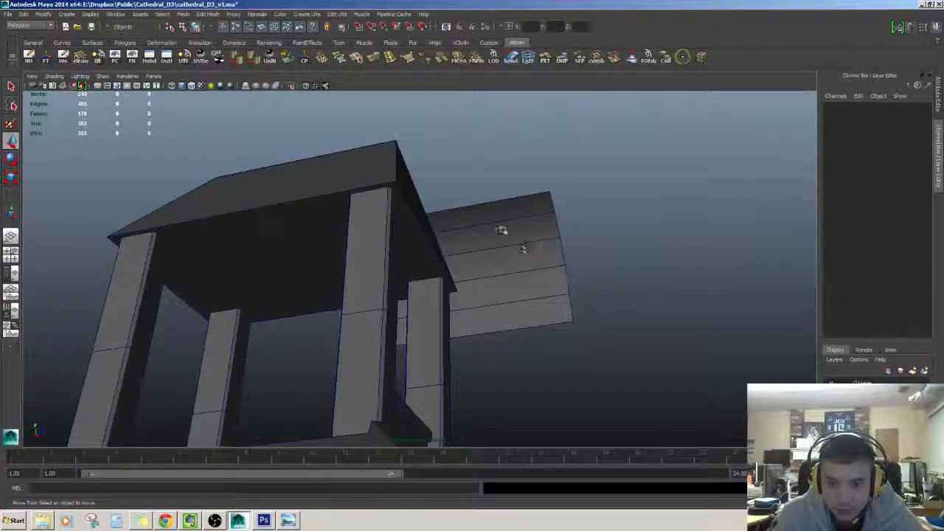
left_click_drag(501, 228, 483, 265, "alt")
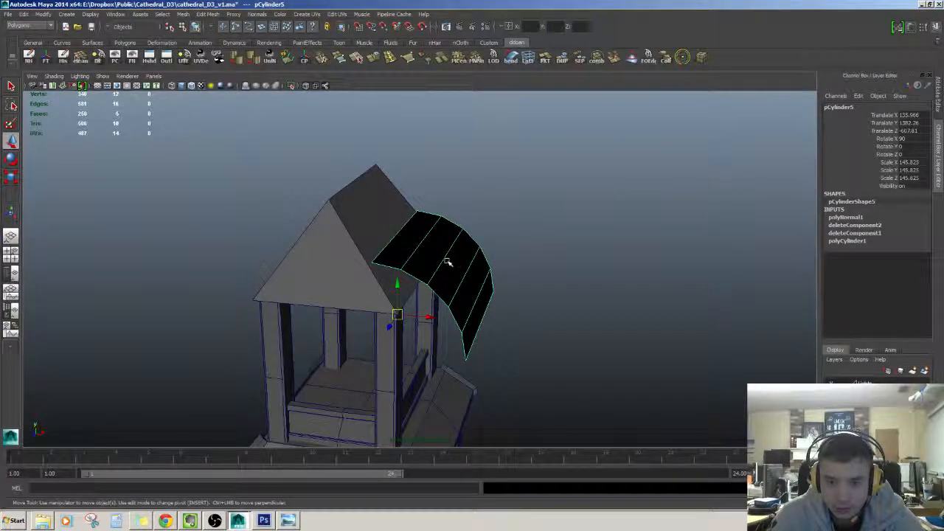
- Extrude all faces of the curved strip together to give it thickness as an arch segment
right_click_drag(460, 243, 468, 275)
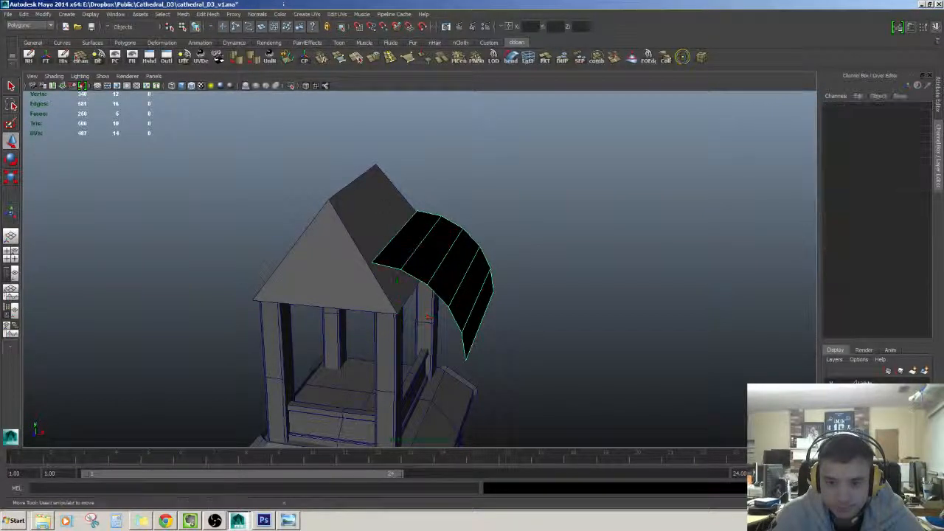
double_click(472, 267)
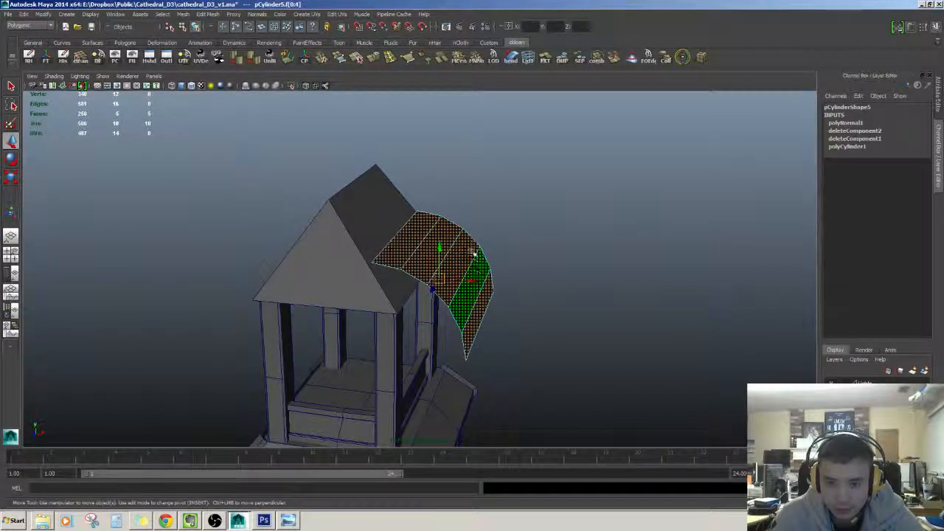
right_click_drag(473, 277, 474, 297, "shift")
left_click_drag(476, 296, 504, 284, "alt")
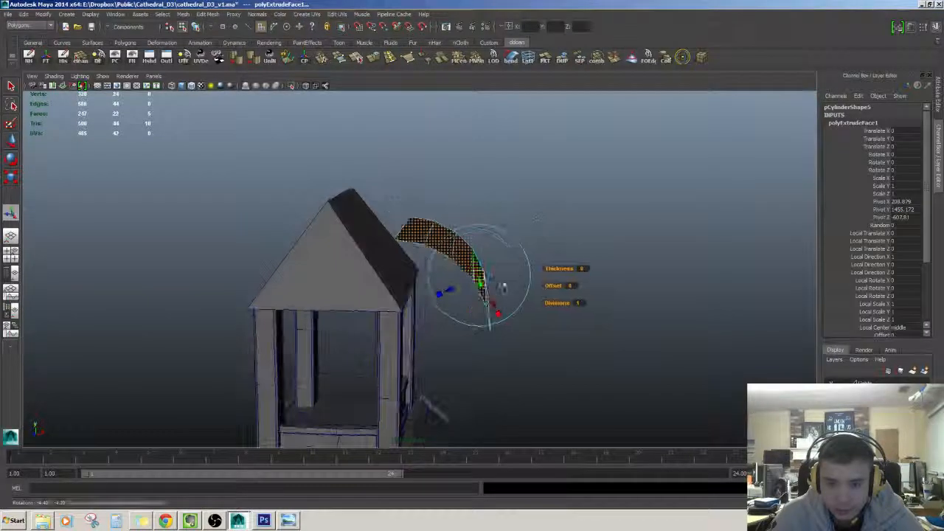
left_click_drag(449, 297, 498, 271)
left_click_drag(499, 276, 435, 231, "alt")
key("w")
key("F8")
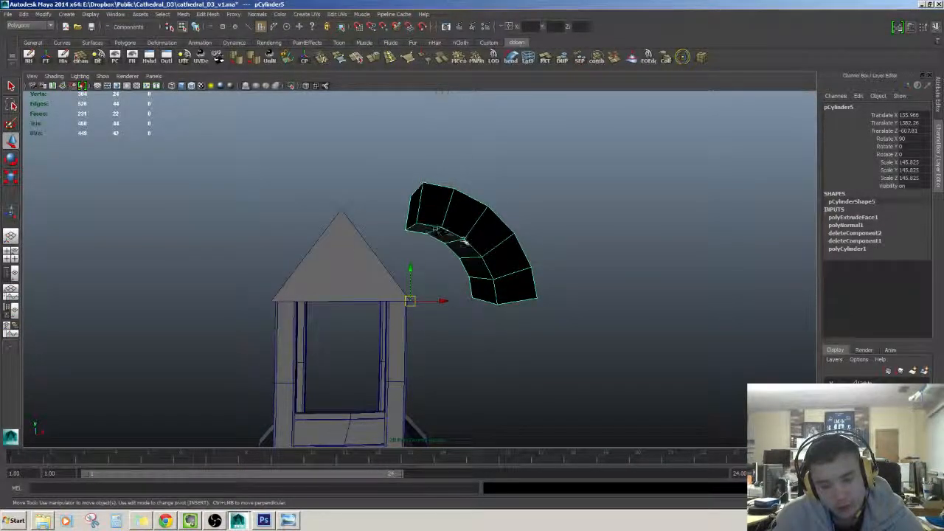
- Reverse the normals of all faces on the thickened arch segment
left_click_drag(465, 241, 421, 242, "alt")
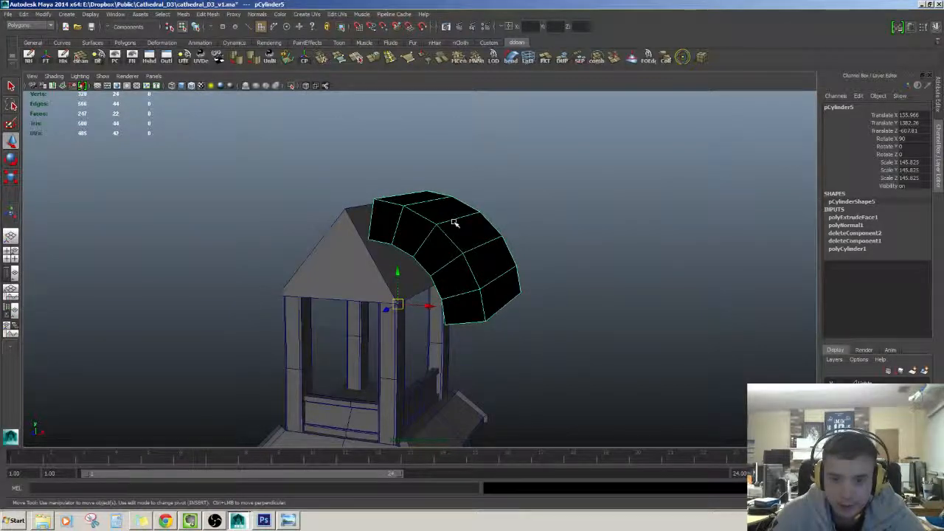
key("F8")
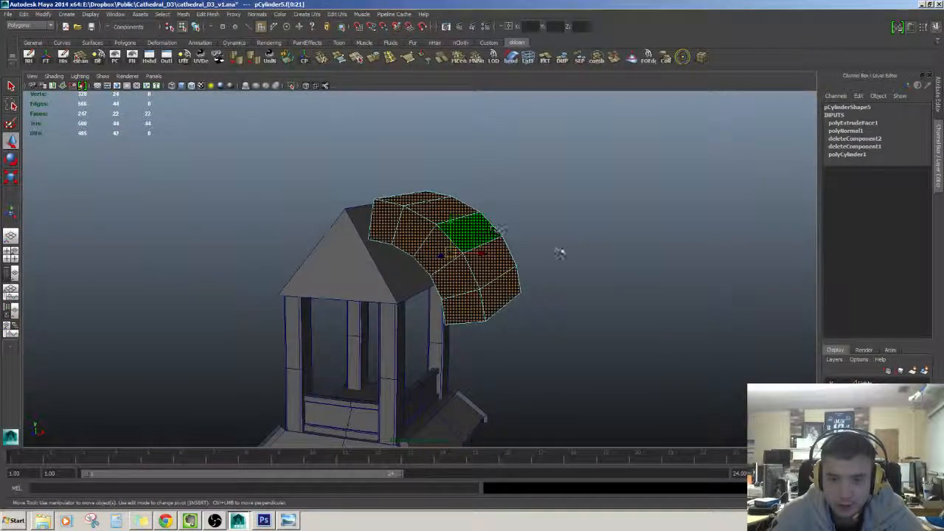
key("g")
scroll(494, 270, "up", 3)
left_click_drag(483, 190, 497, 217, "alt")
key("F8")
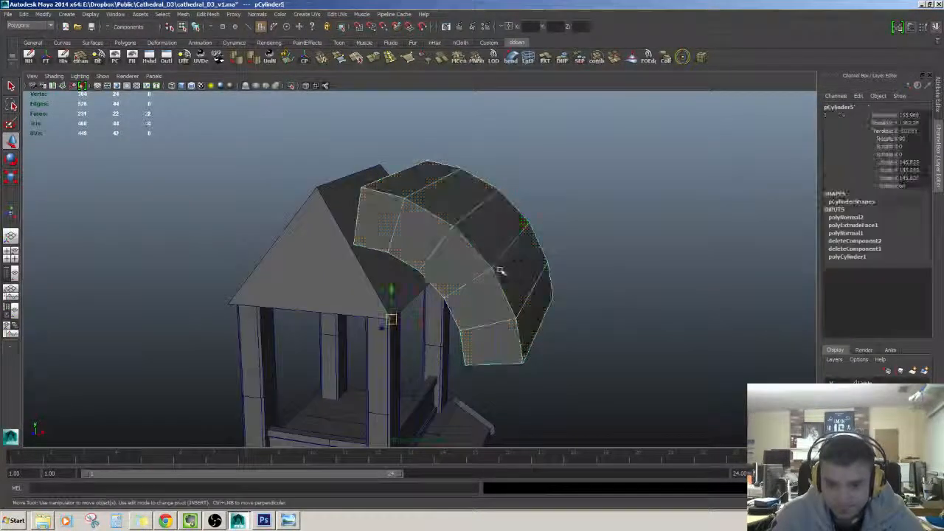
- Delete the arch segment's construction history and check the edges at its upper and lower ends
left_click_drag(499, 270, 460, 221, "alt")
left_click(601, 241)
left_click_drag(467, 281, 418, 265, "alt")
left_click(438, 194)
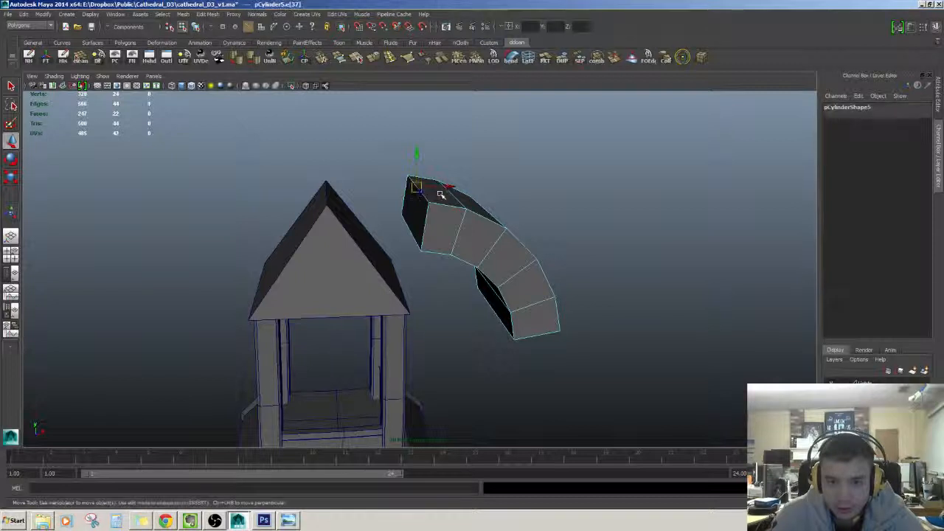
left_click_drag(419, 253, 497, 299, "alt")
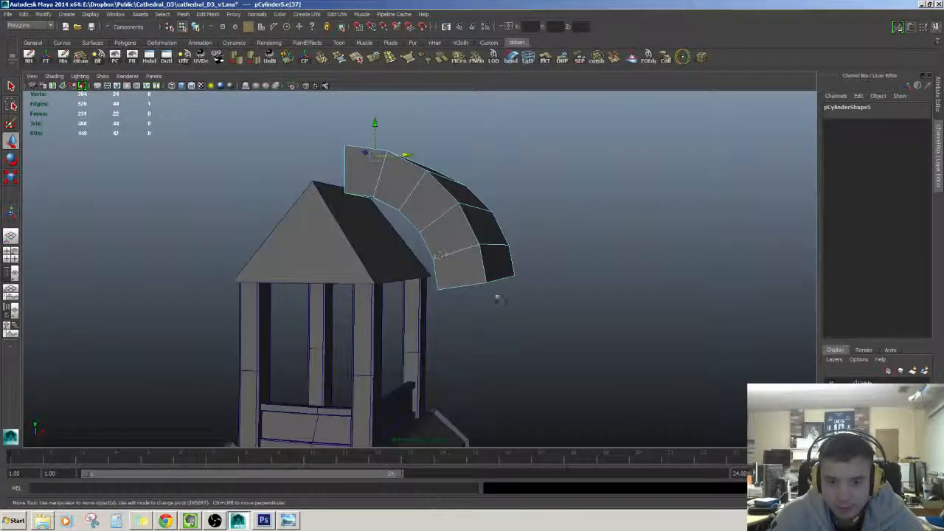
left_click(506, 261)
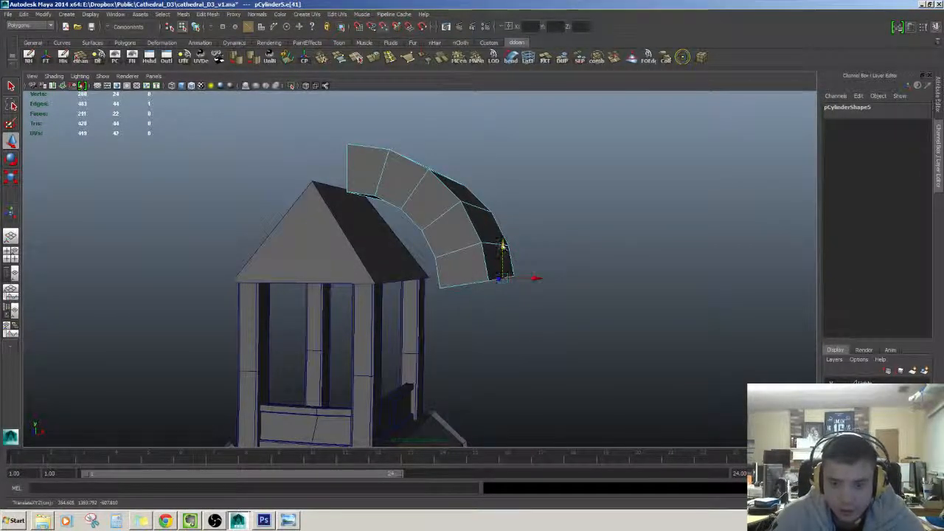
left_click_drag(439, 245, 448, 263, "alt")
right_click_drag(449, 263, 463, 250)
left_click_drag(458, 254, 432, 287, "alt")
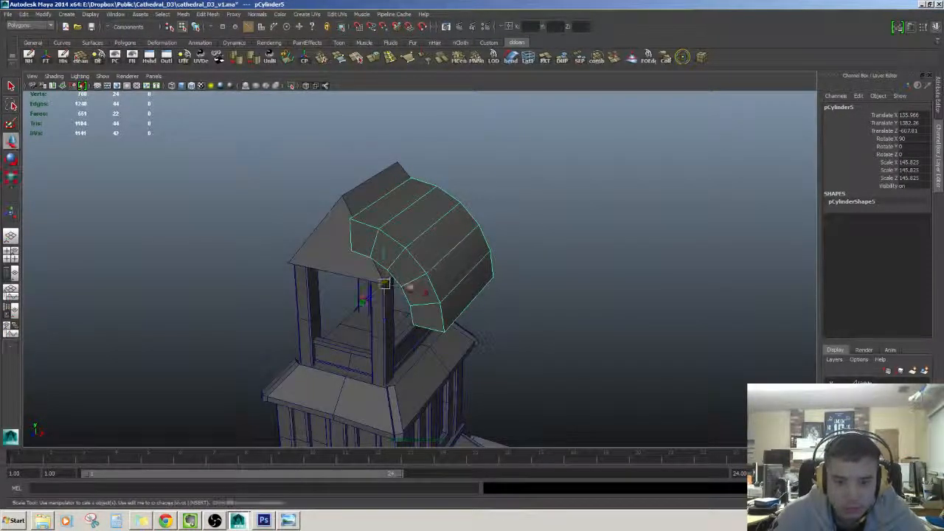
- Scale the arch segment uniformly to 46.671, then narrow its depth to a Y scale of about 24
left_click_drag(387, 284, 300, 333)
key("w")
left_click_drag(413, 324, 304, 292, "alt")
key("r")
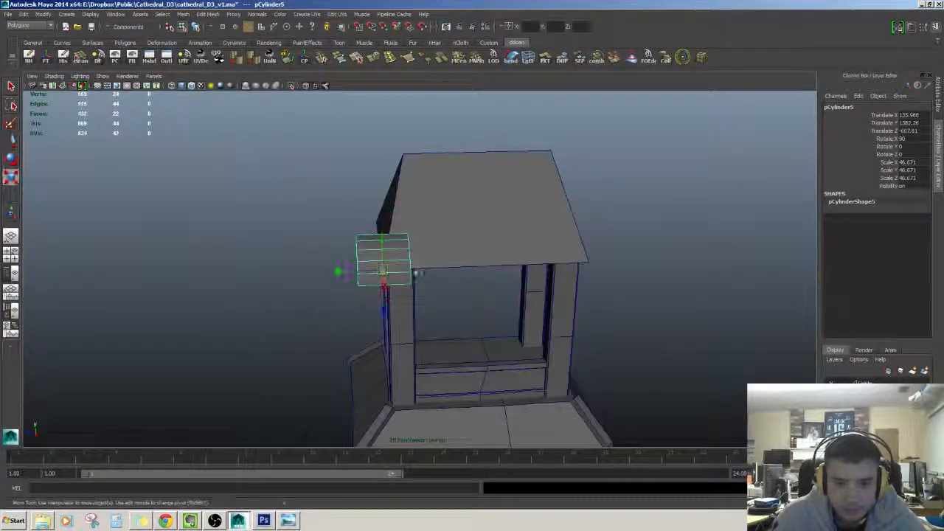
left_click_drag(360, 275, 363, 274)
right_click_drag(363, 274, 391, 274, "alt")
key("w")
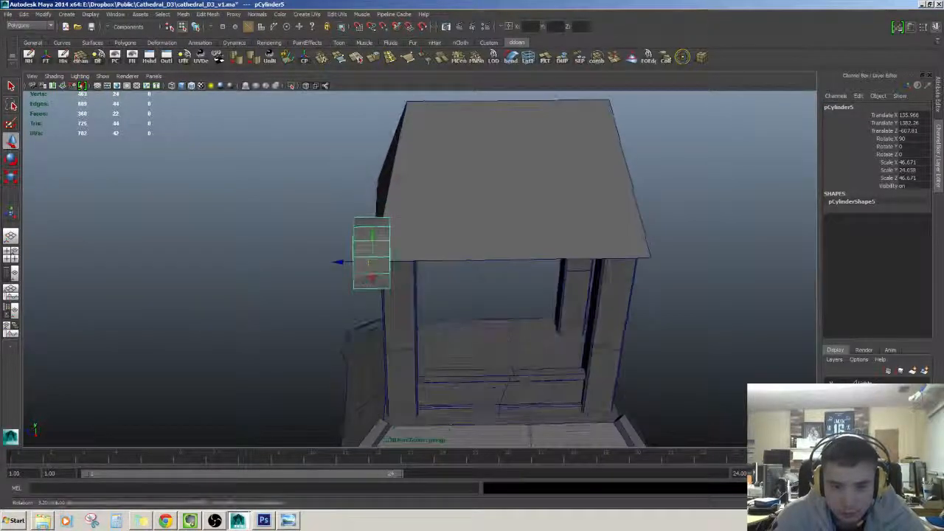
- Move the arch segment back in line with the corner pillar and lower it, to about Z -642 and Y 1330
left_click_drag(339, 261, 399, 236)
right_click_drag(398, 236, 463, 251, "alt")
left_click_drag(463, 196, 512, 247, "alt")
right_click_drag(512, 247, 485, 293, "alt")
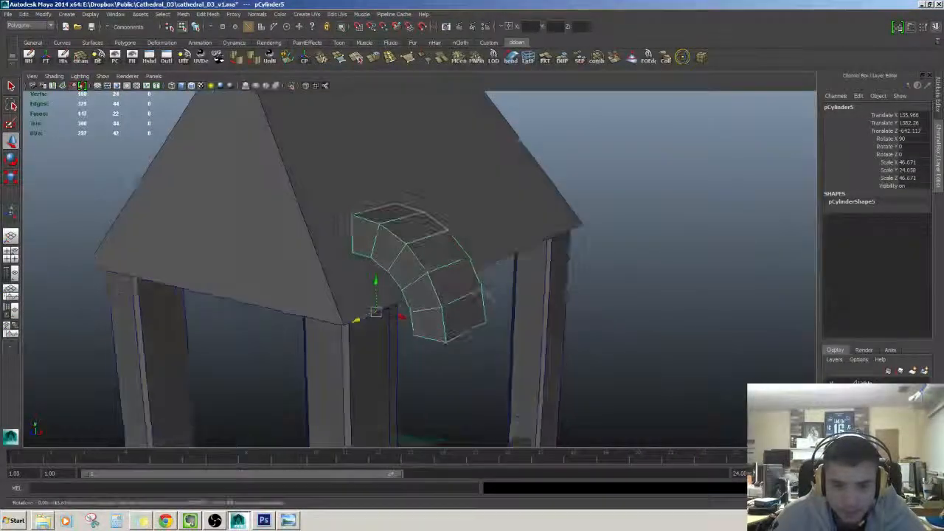
left_click_drag(375, 284, 475, 332)
right_click_drag(475, 332, 454, 328, "alt")
middle_click_drag(455, 327, 478, 288, "alt")
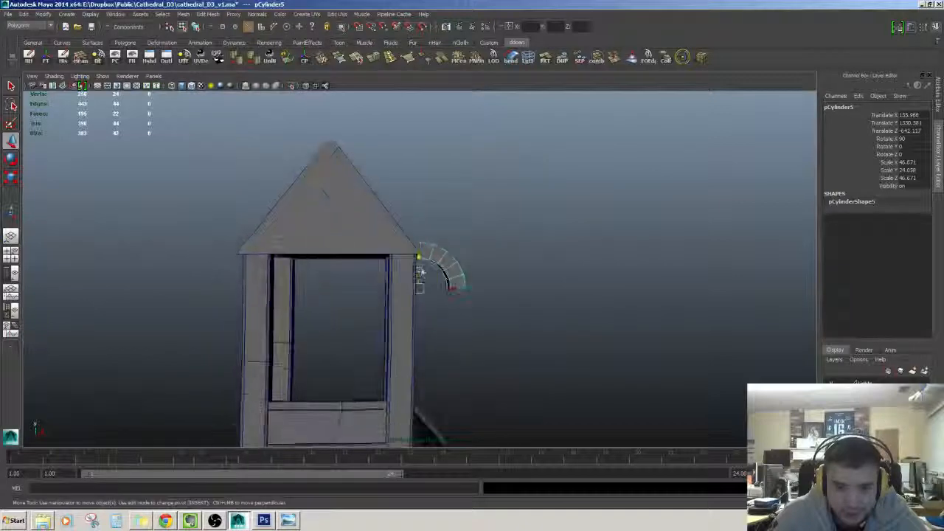
- Move the arch segment into the belfry opening beside the corner pillar's inner face, lowered to about Y 1312
key("F10")
left_click(463, 288)
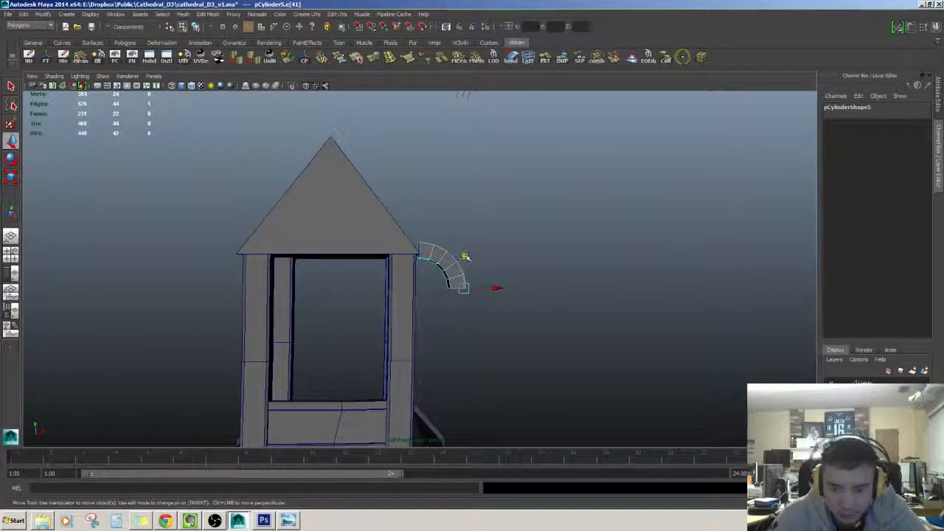
key("F8")
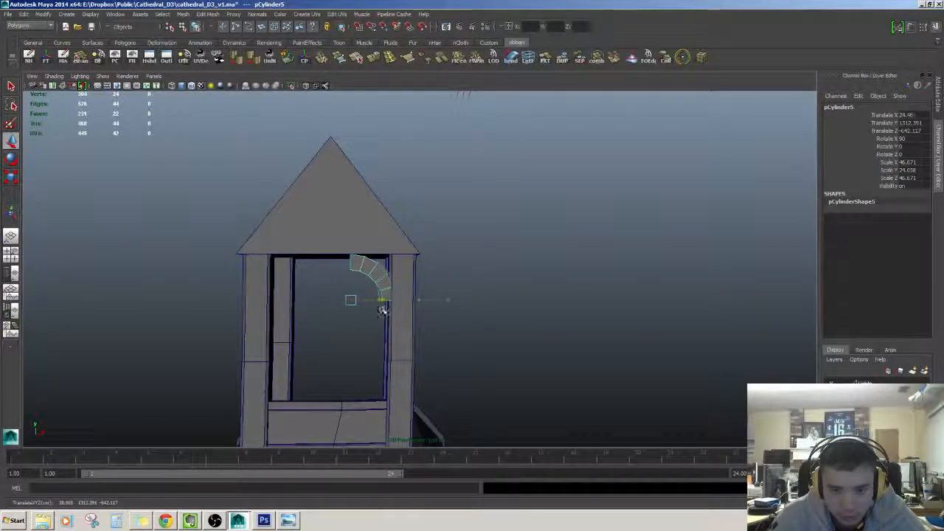
left_click_drag(383, 311, 390, 311)
- Narrow the arch segment to a Y scale of about 16.3 and fit it between pillar and roof, near X 46.8 and Y 1317
right_click_drag(390, 310, 441, 341, "alt")
left_click_drag(441, 340, 365, 317, "alt")
mouse_move(394, 330)
left_mouse_down("alt")
mouse_move(413, 313)
mouse_move(358, 333)
mouse_move(358, 318)
mouse_move(362, 331)
mouse_move(413, 337)
mouse_move(445, 309)
mouse_move(429, 337)
mouse_move(391, 326)
mouse_move(415, 316)
mouse_move(400, 316)
left_mouse_up("alt")
scroll(413, 314, "down", 3)
scroll(359, 319, "up", 2)
scroll(423, 339, "up", 1)
key("r")
key("w")
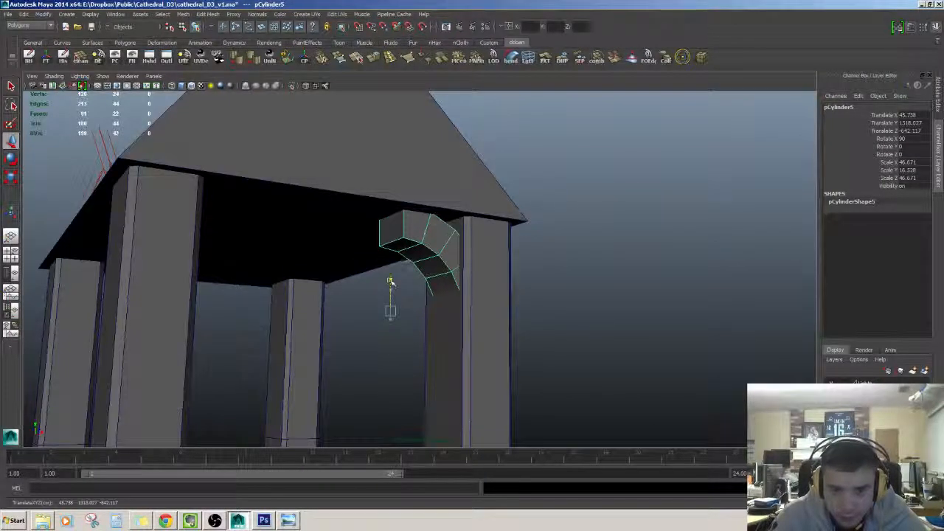
left_click_drag(391, 281, 417, 310, "alt")
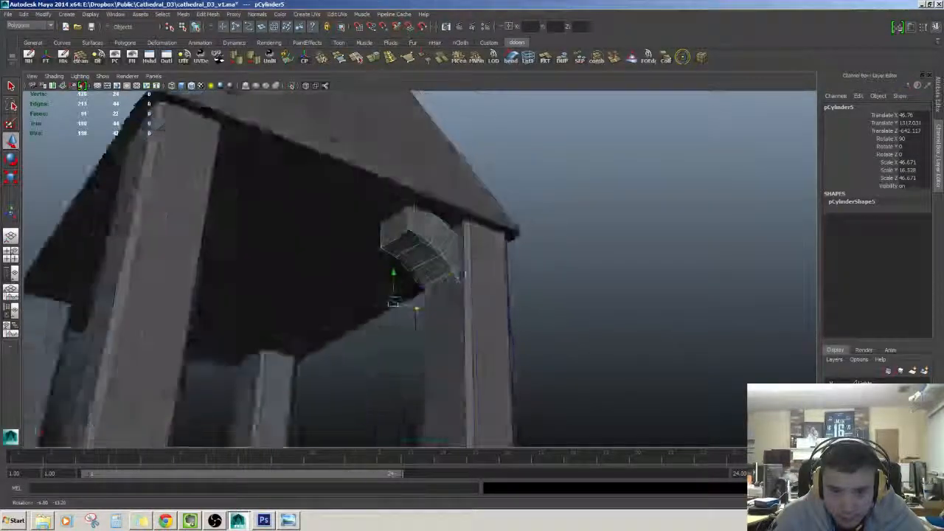
left_click_drag(459, 275, 438, 275, "alt")
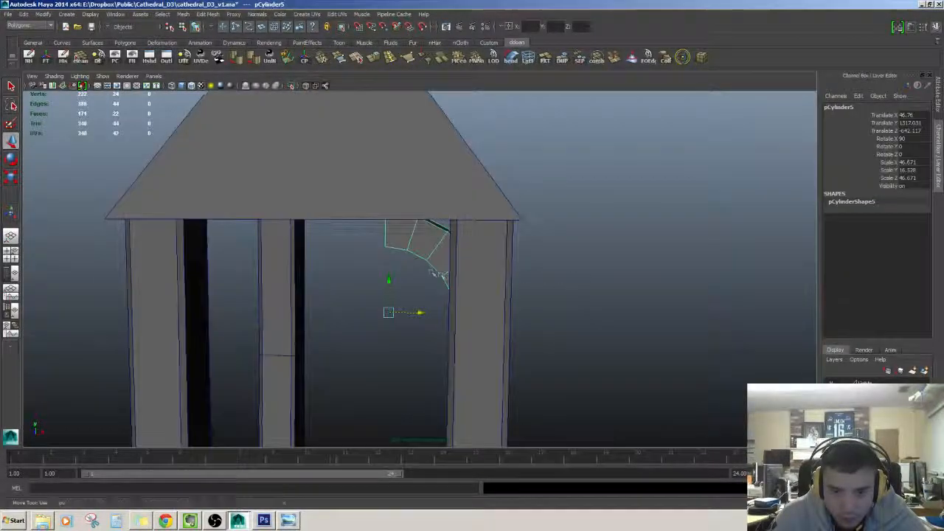
- Isolate the arch segment and pull its outer edges up level with its upper end, forming a flat-topped outer corner
key("ctrl+1")
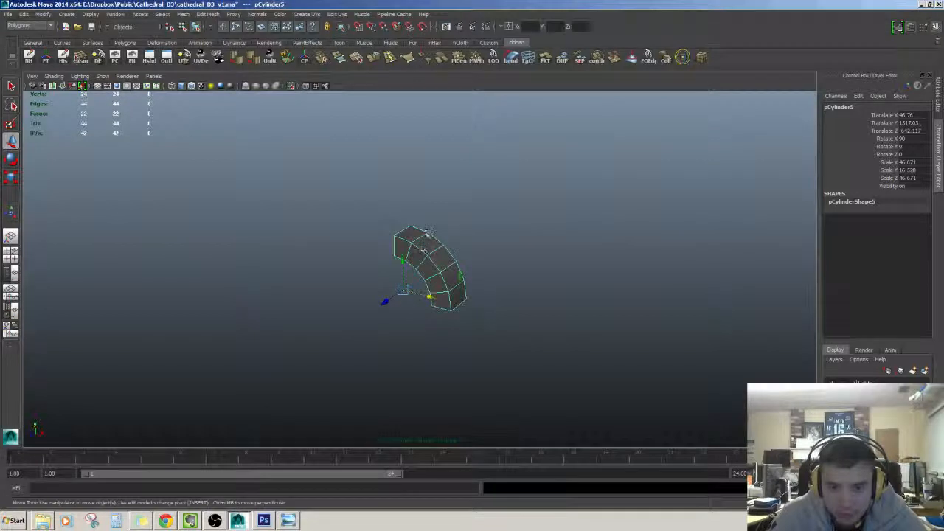
key("F11")
left_click(425, 246)
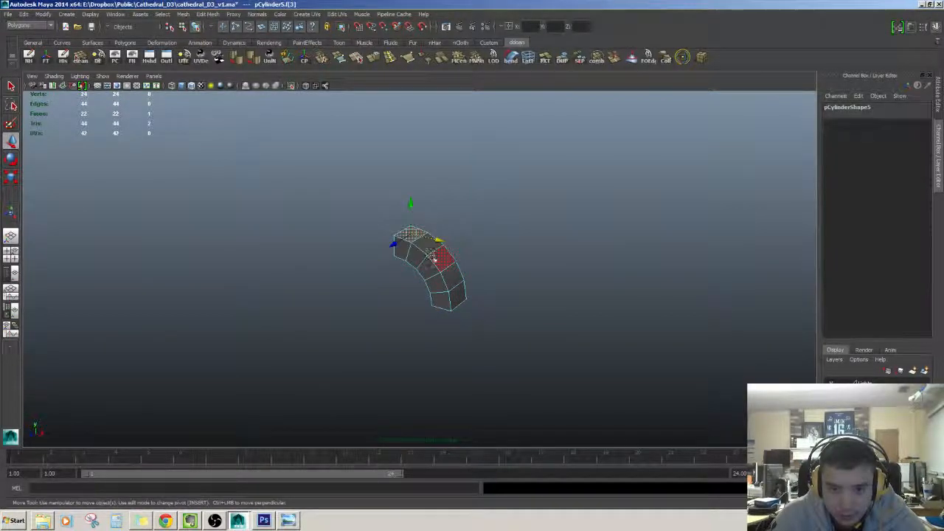
left_click_drag(431, 250, 436, 351, "alt")
right_click_drag(441, 346, 442, 296)
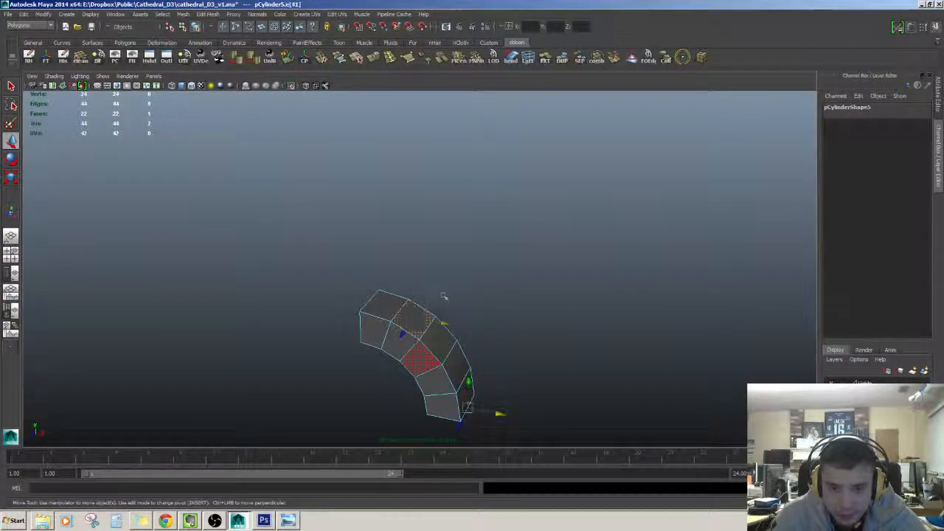
left_click(452, 351)
left_click_drag(452, 351, 462, 330, "alt")
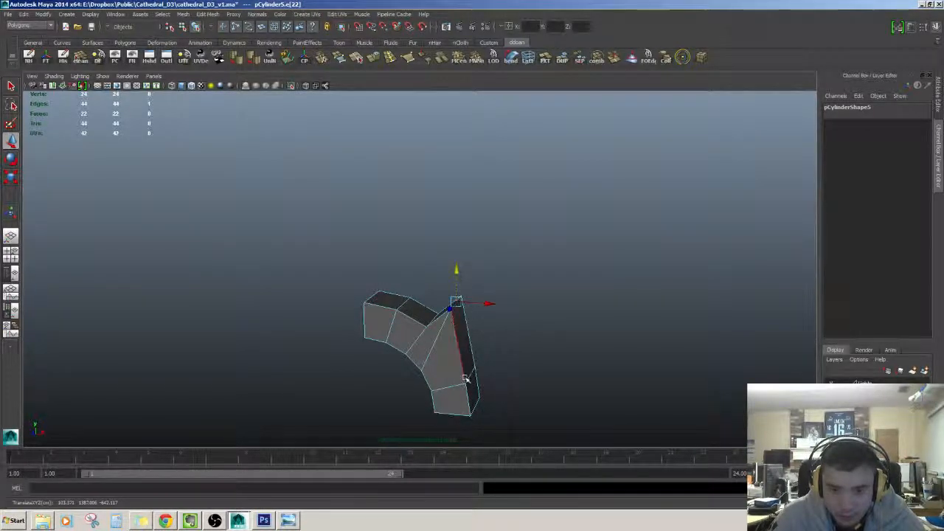
left_click_drag(453, 317, 446, 318, "alt")
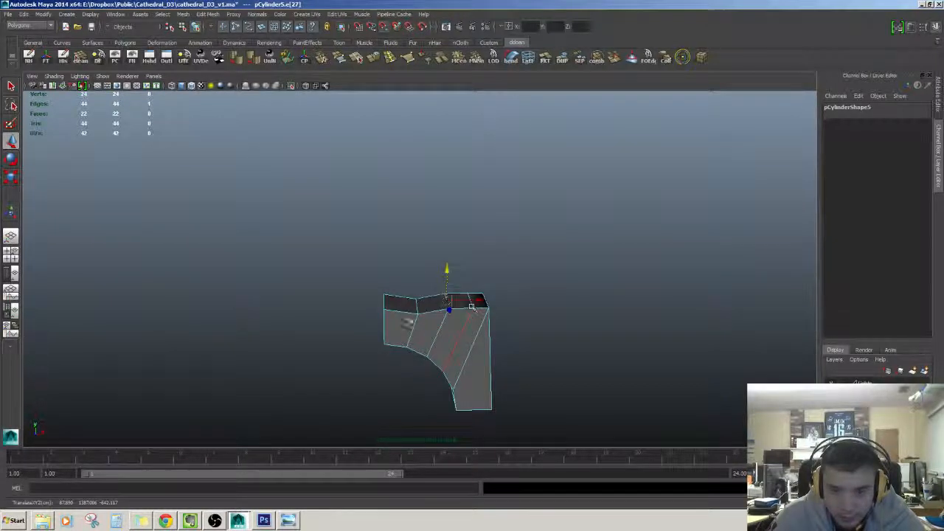
left_click_drag(458, 309, 483, 326, "alt")
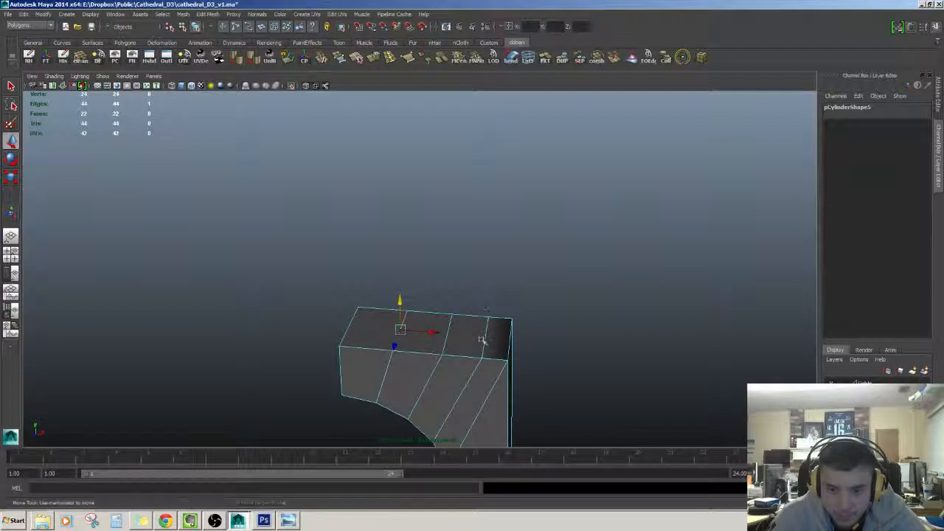
- Snap the intermediate edges along the arch segment's flat top onto its outer corner edge
left_click(484, 345)
left_click(511, 340)
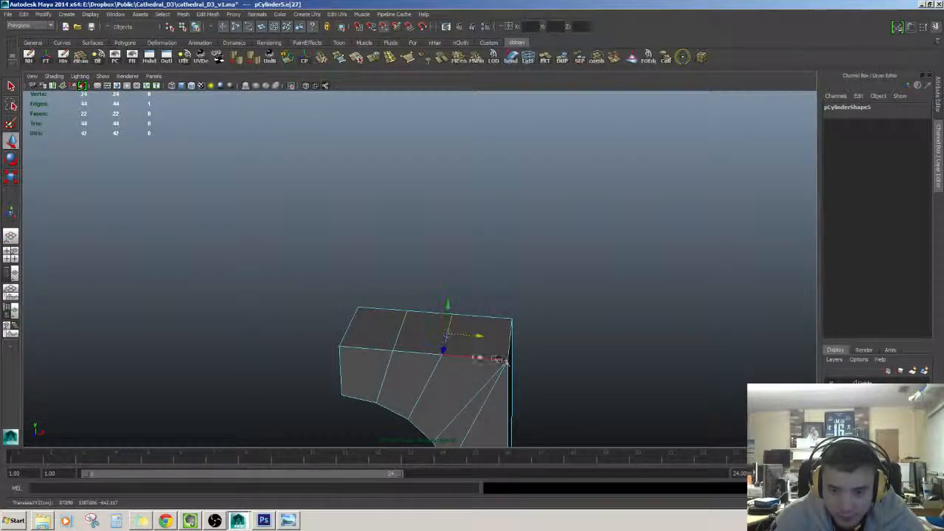
left_click_drag(503, 359, 506, 360)
left_click(401, 338)
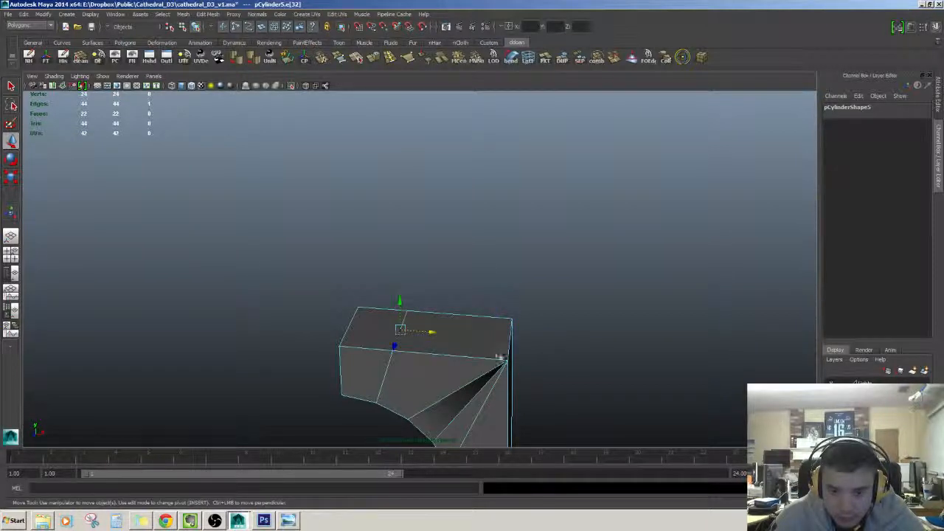
- Merge the overlapping vertices at the front and back of the arch segment's outer corner
scroll(507, 356, "down", 2)
right_click_drag(453, 337, 415, 335)
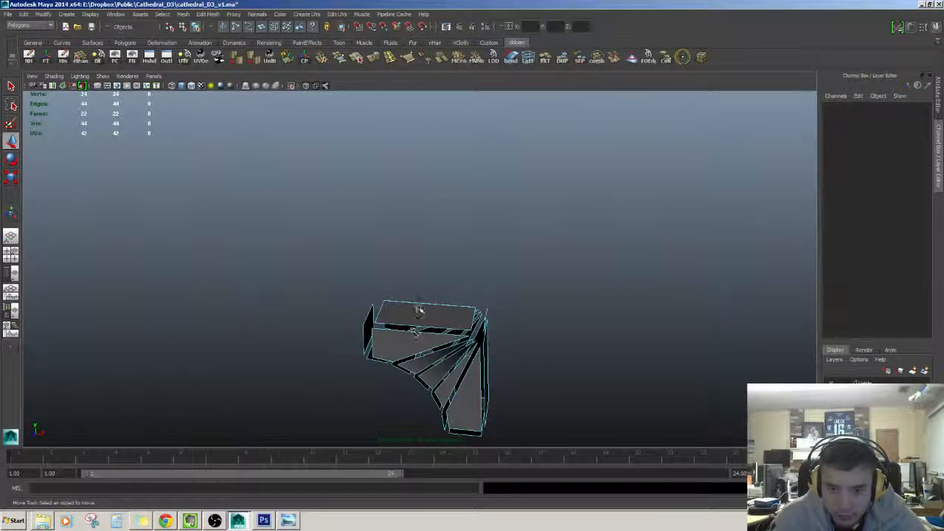
left_click_drag(419, 311, 460, 292, "alt")
left_click_drag(466, 288, 522, 345)
left_click_drag(516, 339, 470, 324, "alt")
key("g")
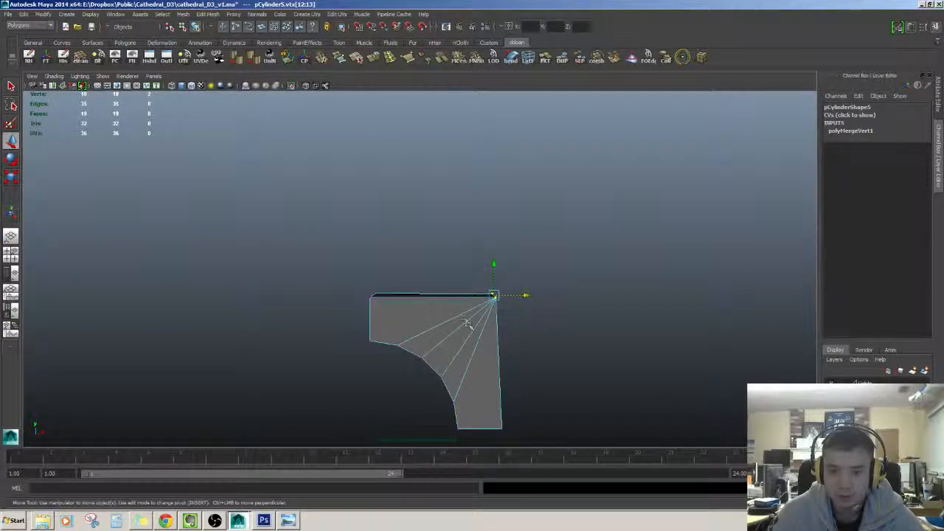
key("F8")
- Align the arch segment's upper outer corner edge vertically with the edge at the foot of its outer side
left_click_drag(466, 301, 477, 331, "alt")
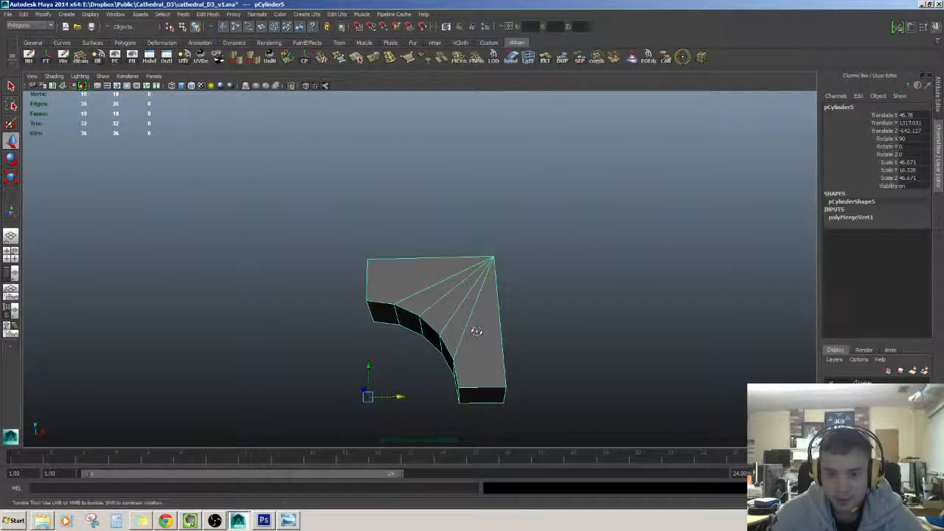
right_click_drag(468, 320, 475, 307)
left_click_drag(477, 311, 464, 315, "alt")
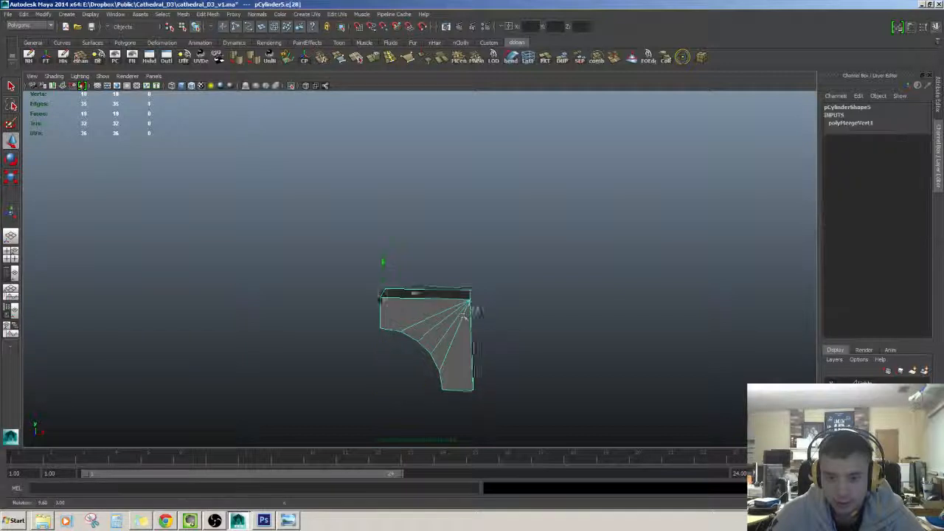
left_click(462, 301)
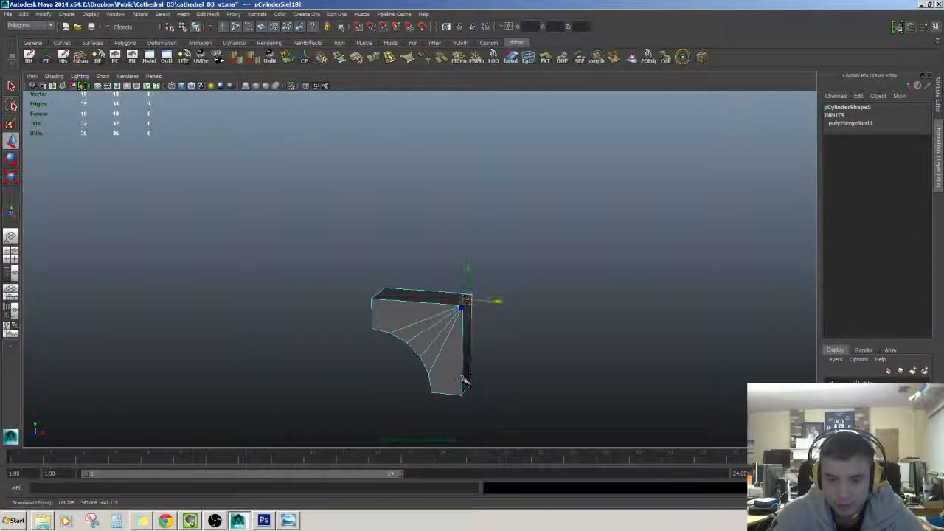
left_click_drag(464, 380, 483, 370, "alt")
right_click_drag(465, 359, 476, 348)
left_click_drag(473, 355, 477, 361, "alt")
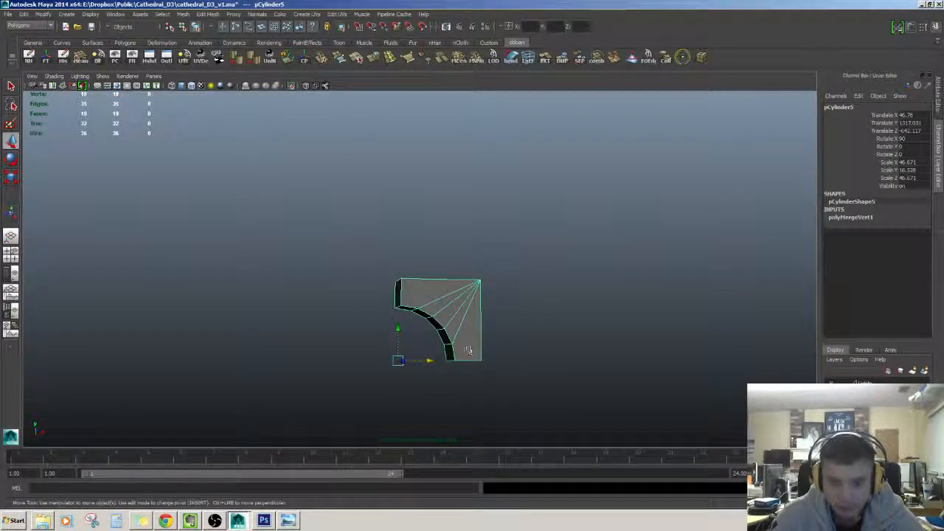
- Bring back the rest of the belfry and enlarge the arch segment to about 67.8 in X and Z scale
key("shift+i")
right_click_drag(476, 346, 569, 311, "alt")
left_click(568, 312)
left_click_drag(569, 312, 536, 324, "alt")
left_click_drag(384, 331, 349, 342, "alt")
left_click(398, 306)
key("r")
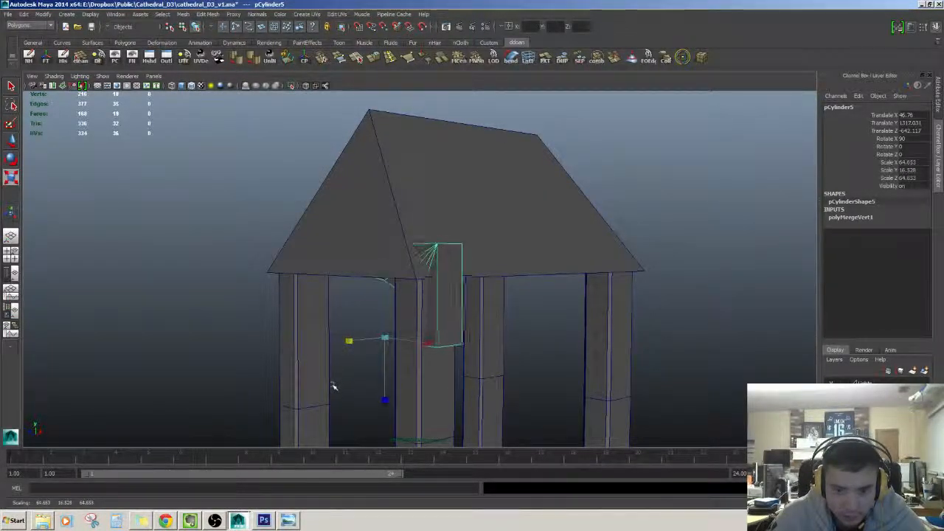
left_click_drag(414, 340, 459, 333, "alt")
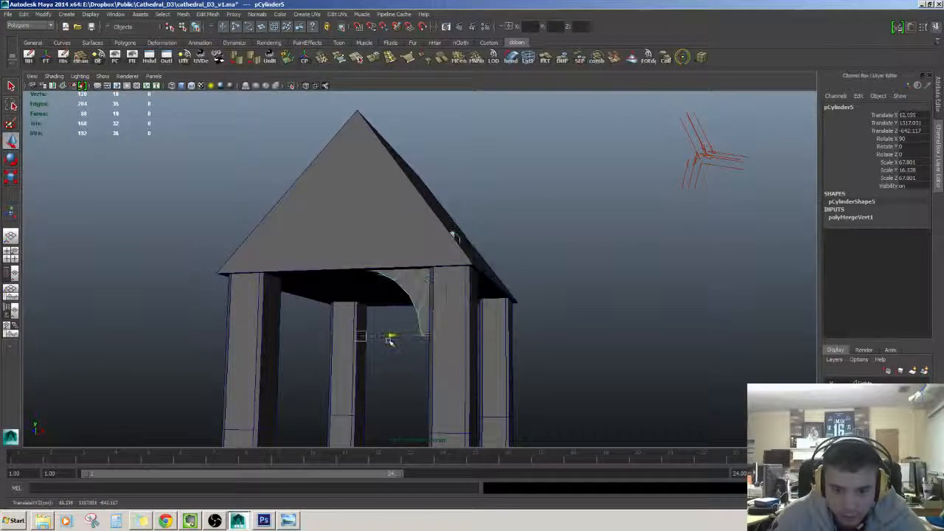
- Move the enlarged arch segment against the corner pillar below the roof, to about X 25.3 and Y 1285
left_click_drag(390, 339, 420, 339, "alt")
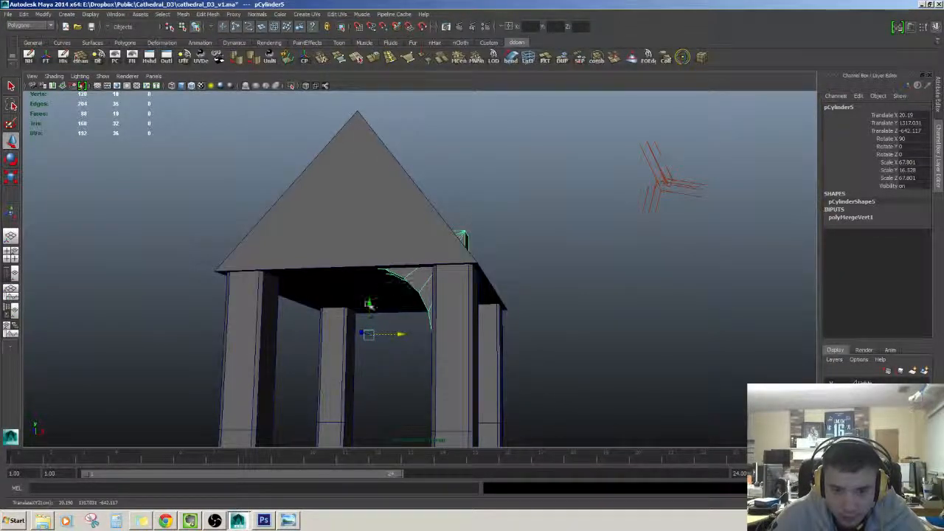
left_click(510, 317)
left_click_drag(493, 306, 419, 276, "alt")
scroll(457, 316, "up", 3)
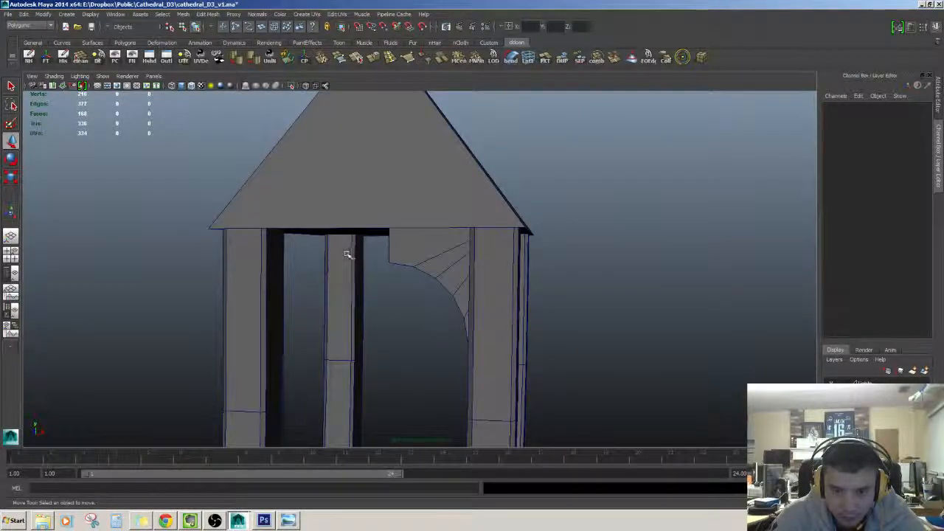
left_click_drag(282, 261, 251, 262, "alt")
scroll(412, 263, "down", 3)
left_click(441, 263)
left_click_drag(450, 271, 482, 325, "alt")
scroll(483, 324, "up", 3)
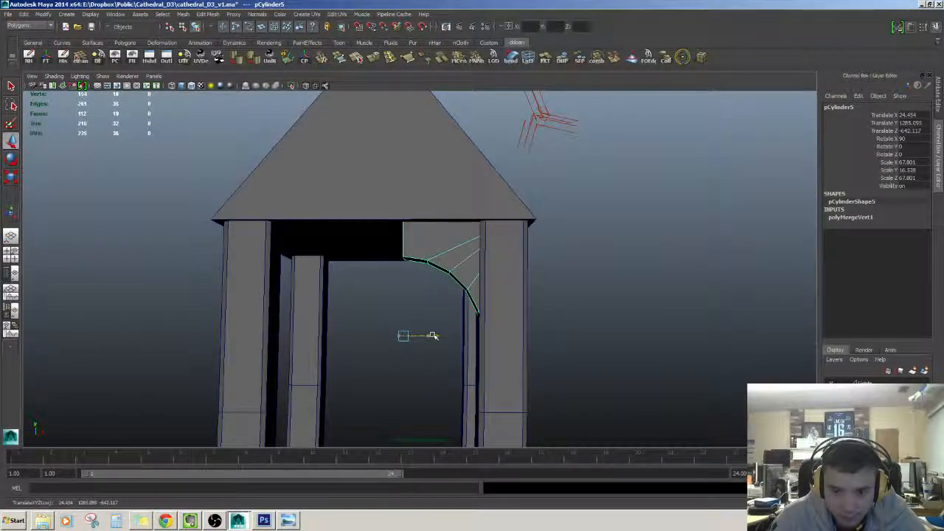
left_click(547, 283)
- Look over the rest of the cathedral for a horizontal beam that can be reused under the belfry roof
scroll(546, 276, "down", 2)
left_click_drag(545, 276, 491, 228, "alt")
scroll(543, 268, "down", 3)
scroll(480, 231, "up", 2)
scroll(491, 229, "down", 3)
scroll(432, 327, "up", 2)
scroll(405, 315, "down", 3)
left_click_drag(432, 326, 395, 290, "alt")
left_click(403, 289)
scroll(444, 301, "up", 3)
scroll(444, 301, "down", 3)
scroll(428, 291, "up", 3)
- Move the horizontal beam behind the facade's rose window up and back to the tower, to about Z -669
left_click(359, 321)
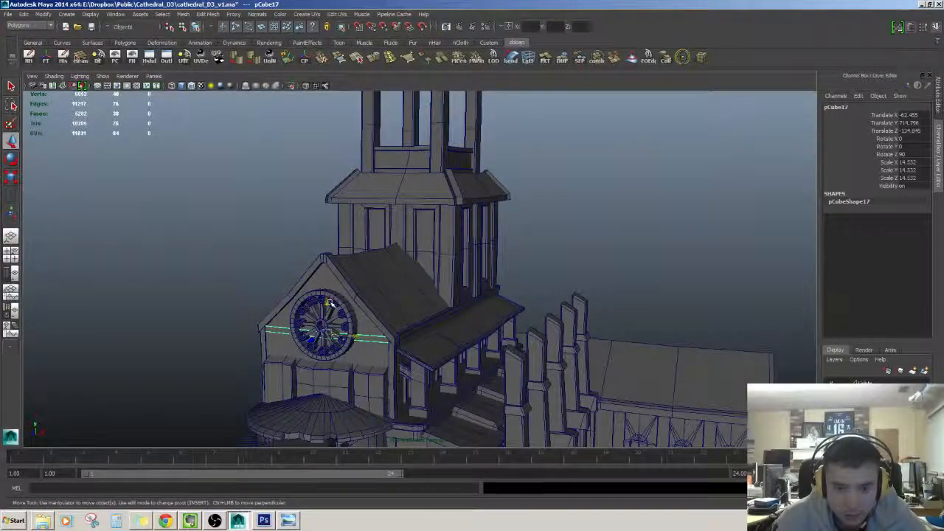
left_click_drag(328, 302, 329, 156)
left_click_drag(354, 158, 386, 166, "alt")
key("f")
left_click_drag(376, 231, 718, 194, "alt")
scroll(518, 253, "down", 5)
scroll(489, 280, "up", 5)
scroll(489, 280, "down", 3)
scroll(528, 270, "down", 5)
middle_click_drag(528, 270, 436, 310, "alt")
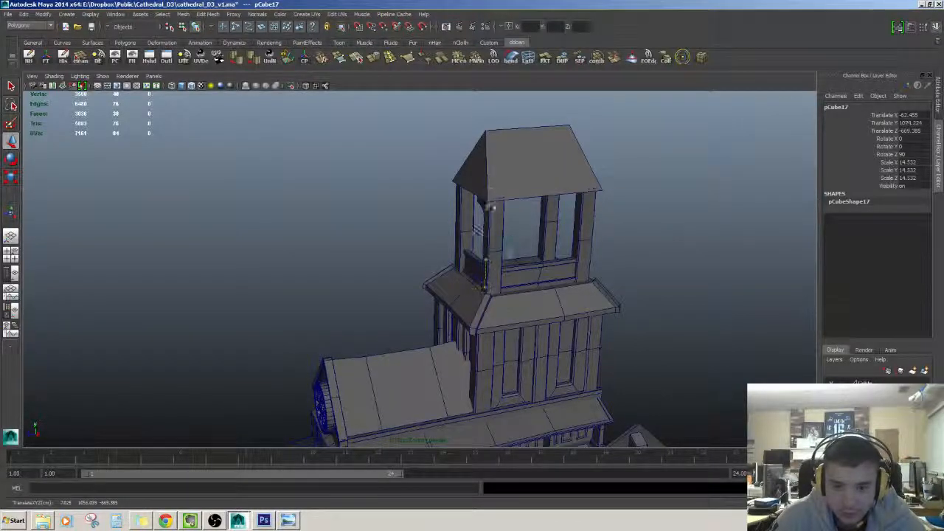
- Place the beam across the belfry front directly under the roof edge, at about Y 1396 and Z -628
left_click_drag(491, 207, 492, 206)
left_click_drag(492, 206, 510, 208, "alt")
key("f")
left_click_drag(443, 288, 472, 246, "alt")
middle_click_drag(472, 246, 560, 288, "alt")
left_click_drag(560, 288, 506, 189, "alt")
left_click_drag(505, 190, 508, 268, "alt")
- Adjust the arch segment's height so its flat top meets the beam's underside, at about Y 1280
left_click(517, 265)
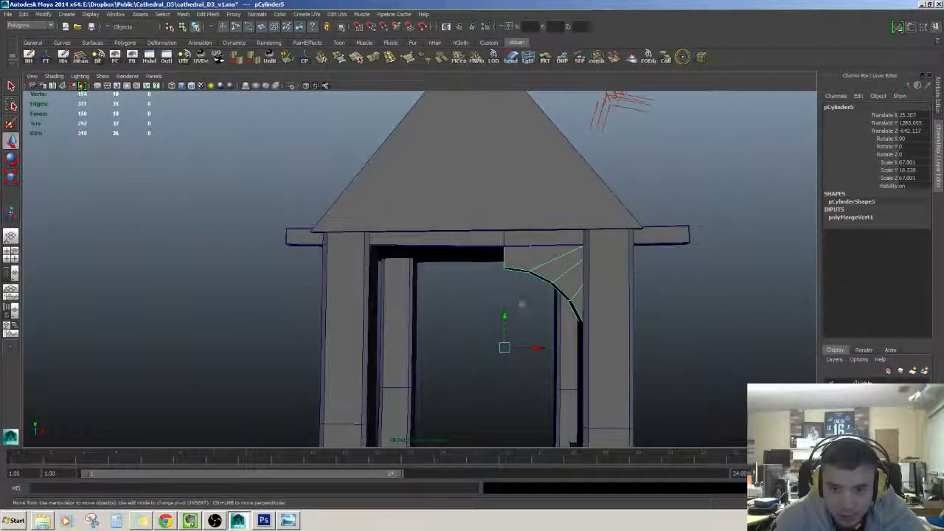
left_click_drag(505, 318, 514, 325)
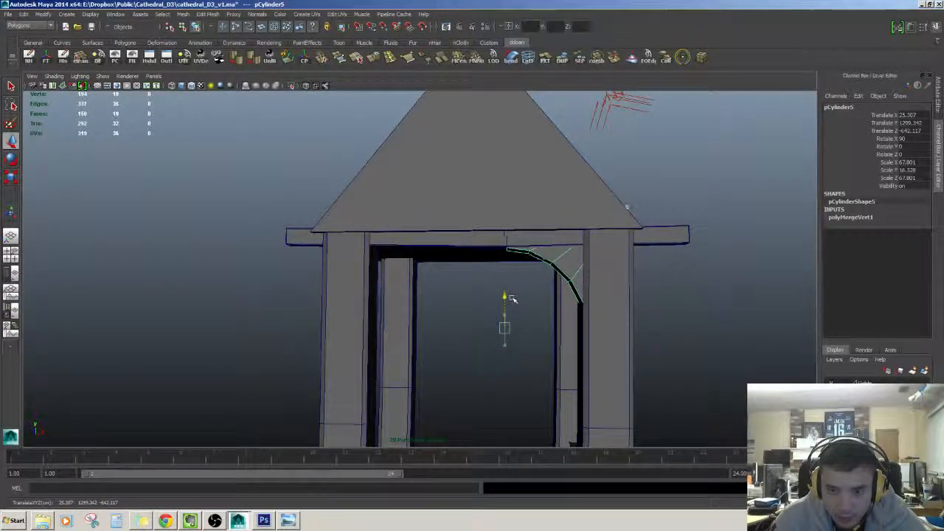
left_click_drag(535, 316, 582, 212, "alt")
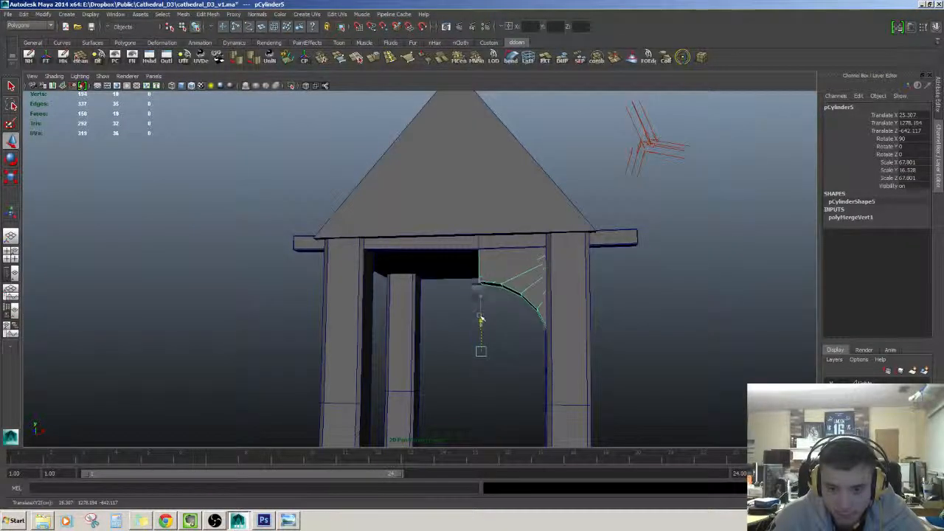
left_click_drag(481, 319, 457, 343, "alt")
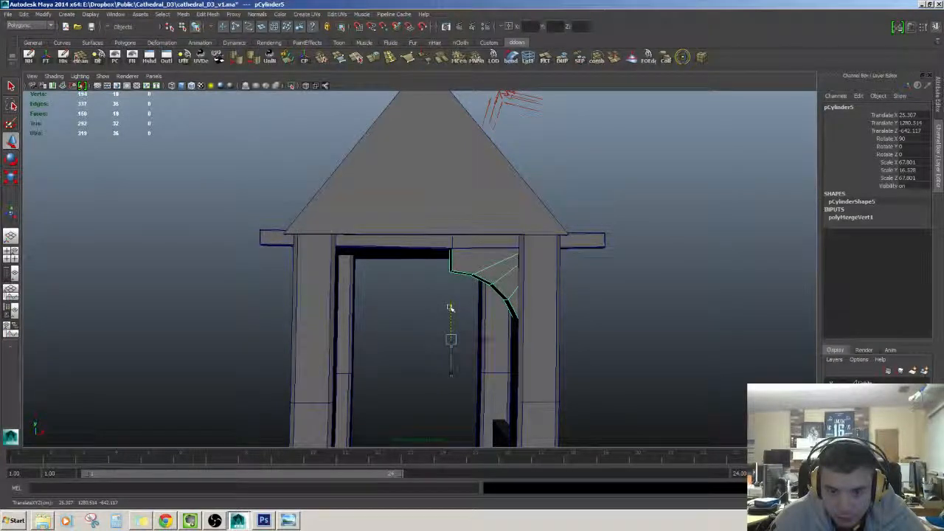
scroll(450, 308, "down", 1)
- Shorten the beam by pulling the vertices at both ends inward until they sit within the corner pillars
left_click(543, 250)
left_click_drag(543, 267, 519, 267, "alt")
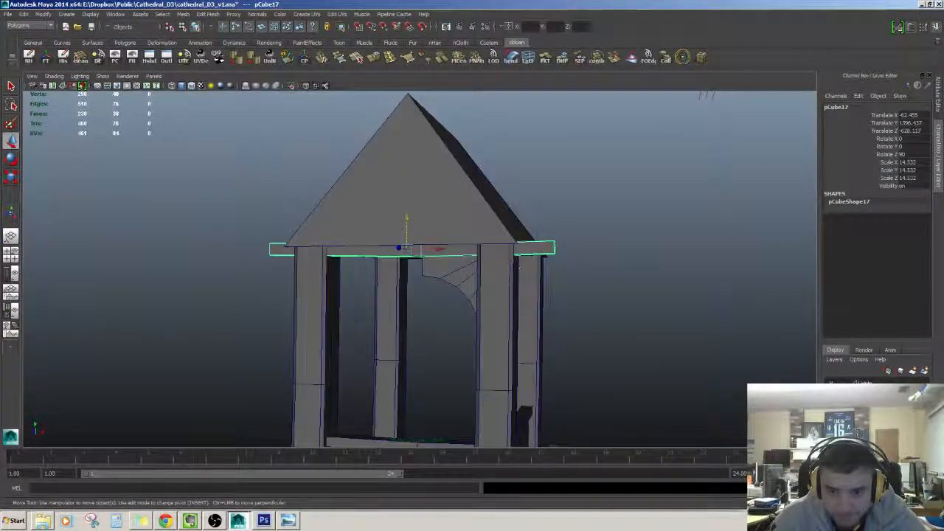
right_click_drag(519, 267, 489, 264)
left_click_drag(499, 219, 556, 259)
left_click_drag(300, 257, 339, 289)
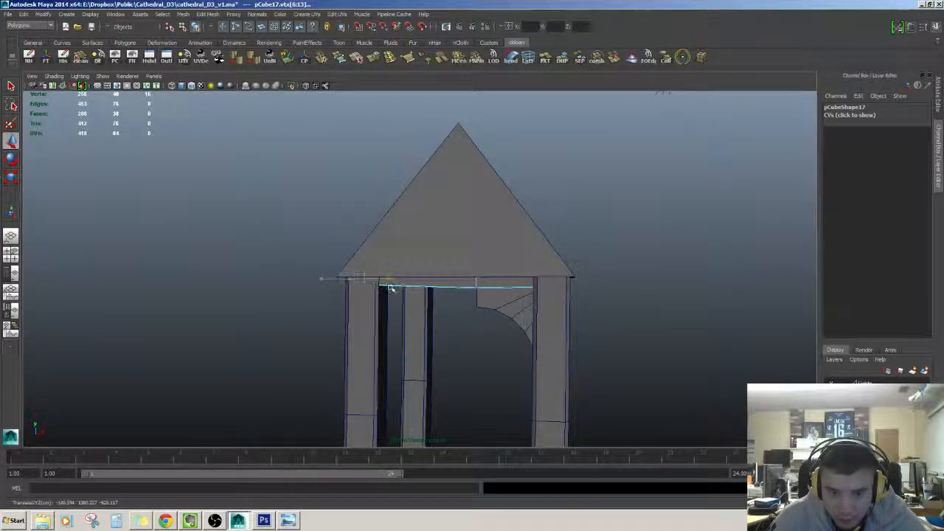
left_click(405, 310)
- Isolate the beam and delete the faces at both of its ends
left_click_drag(420, 315, 428, 297, "alt")
right_click_drag(449, 283, 471, 267)
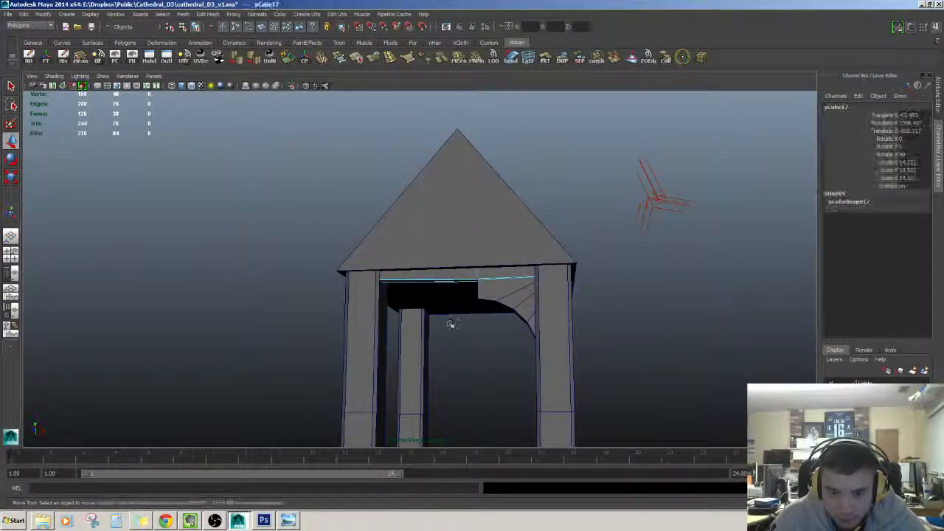
left_click_drag(450, 322, 453, 301, "alt")
key("shift+i")
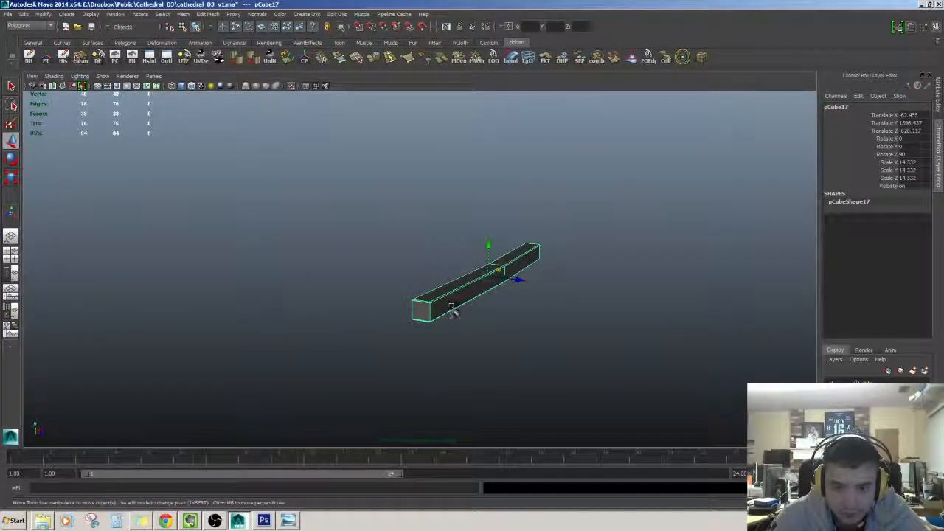
right_click_drag(452, 307, 453, 326)
left_click_drag(451, 323, 315, 270, "alt")
left_click_drag(461, 256, 486, 320, "ctrl")
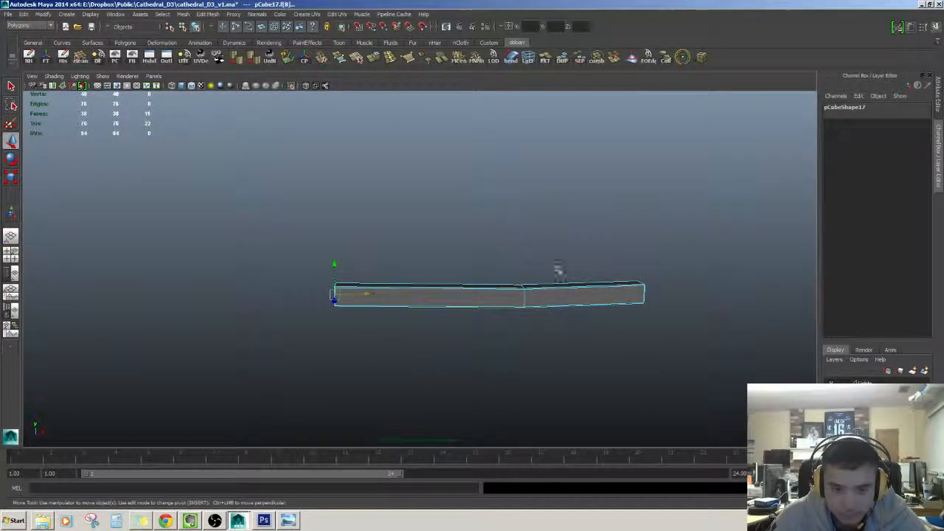
left_click_drag(559, 271, 678, 337, "alt")
key("Delete")
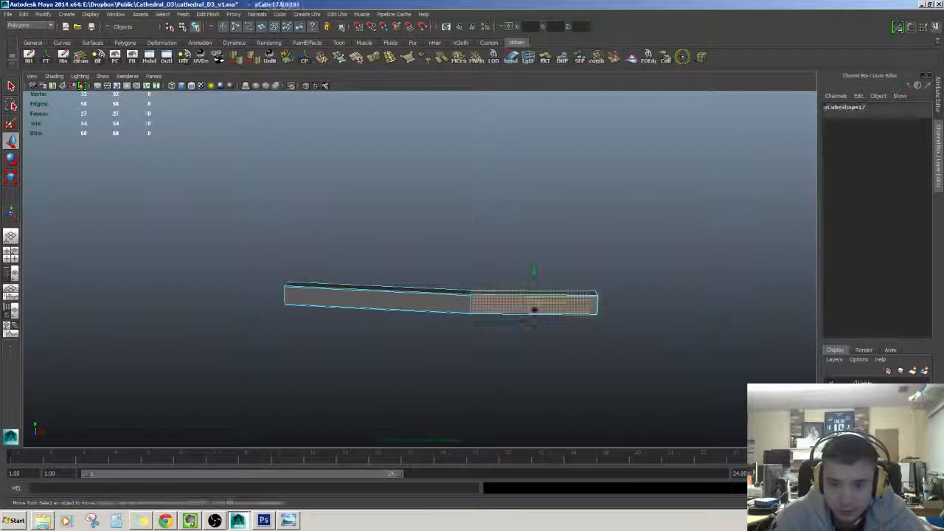
key("Delete")
left_click_drag(531, 360, 489, 301, "alt")
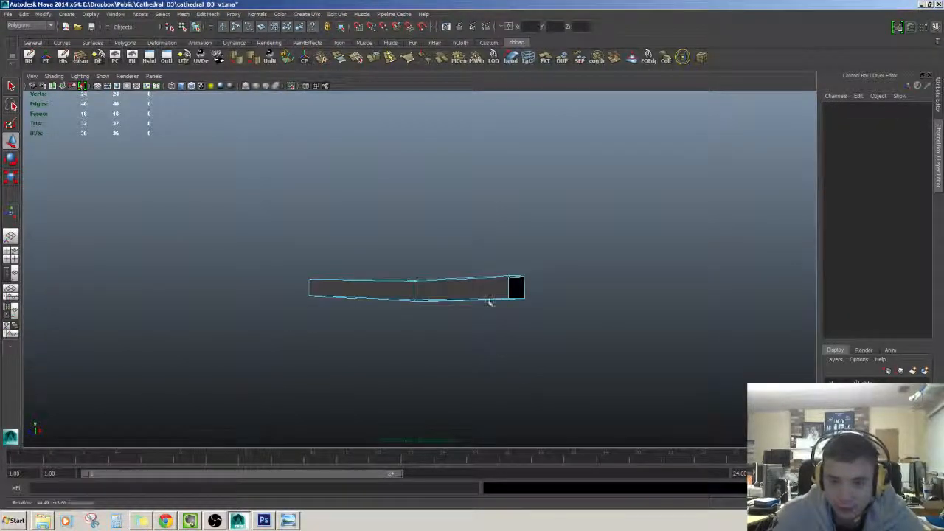
- Select the long upper and lower edges on the isolated beam's front and scale them vertically
right_click_drag(479, 350, 493, 332)
scroll(466, 337, "up", 3)
left_click_drag(466, 337, 449, 369, "alt")
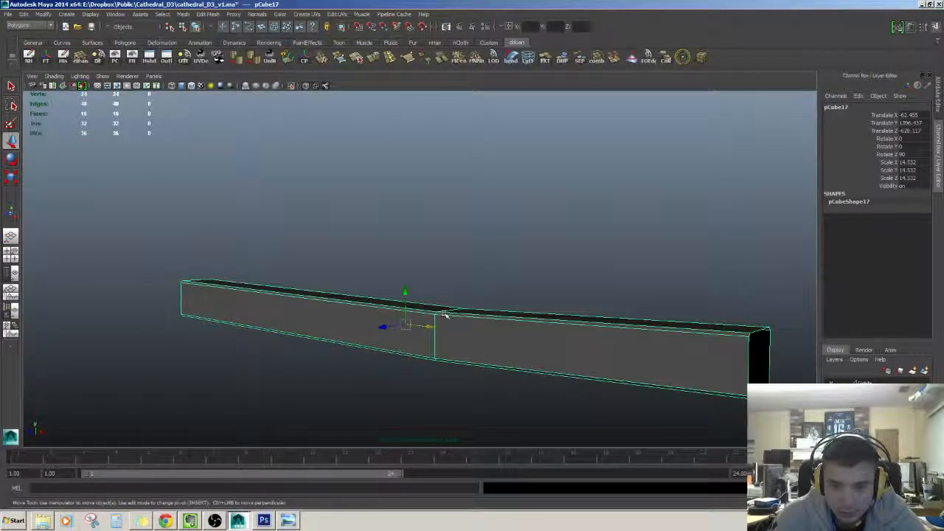
right_click_drag(443, 315, 444, 295)
scroll(449, 327, "up", 3)
left_click(426, 342)
left_click_drag(459, 348, 280, 361, "alt")
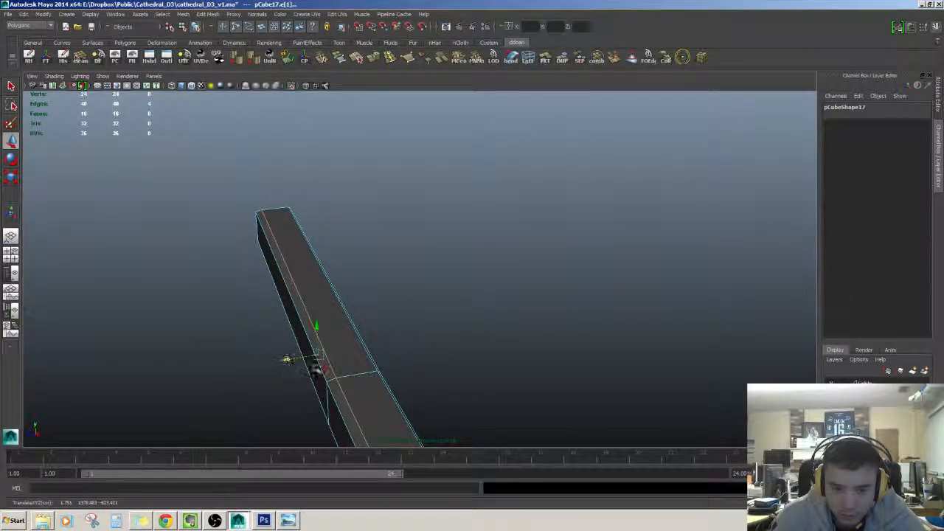
left_click_drag(334, 393, 435, 309, "alt")
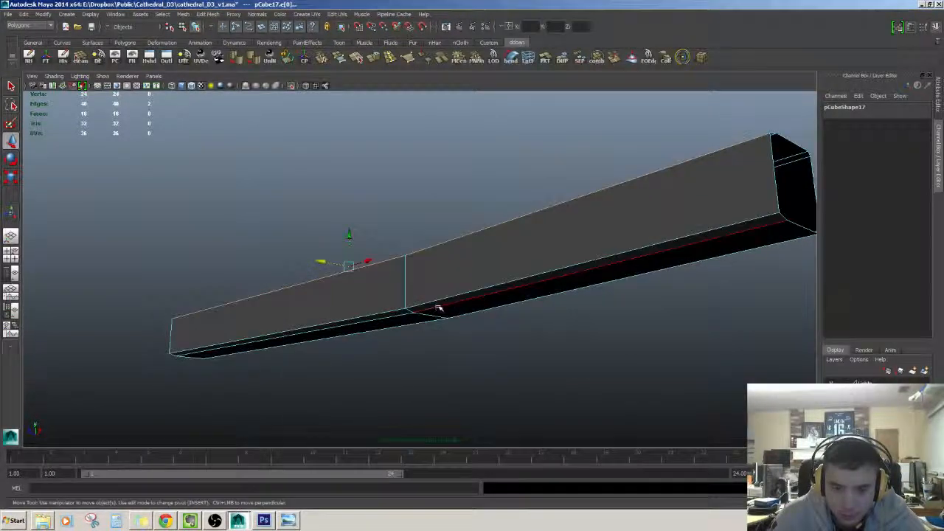
left_click(402, 309)
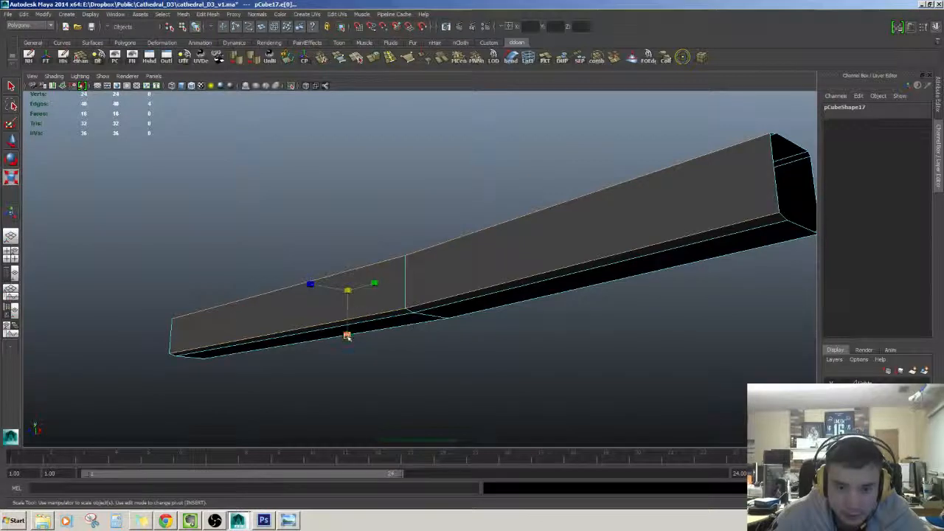
left_click_drag(347, 336, 489, 313, "alt")
- Show the whole belfry again and raise the beam to about Y 1398, tight under the roof edge
key("F8")
scroll(475, 366, "down", 4)
key("shift+i")
scroll(536, 377, "down", 3)
left_click_drag(439, 243, 386, 314)
key("4")
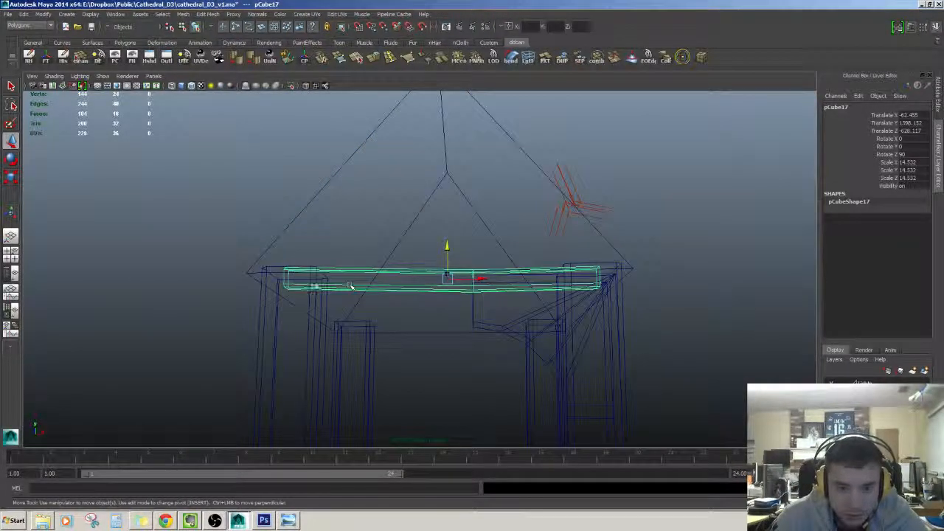
- Adjust the height of the vertices at the beam's left end, inside the corner pillar
left_click(321, 322)
key("5")
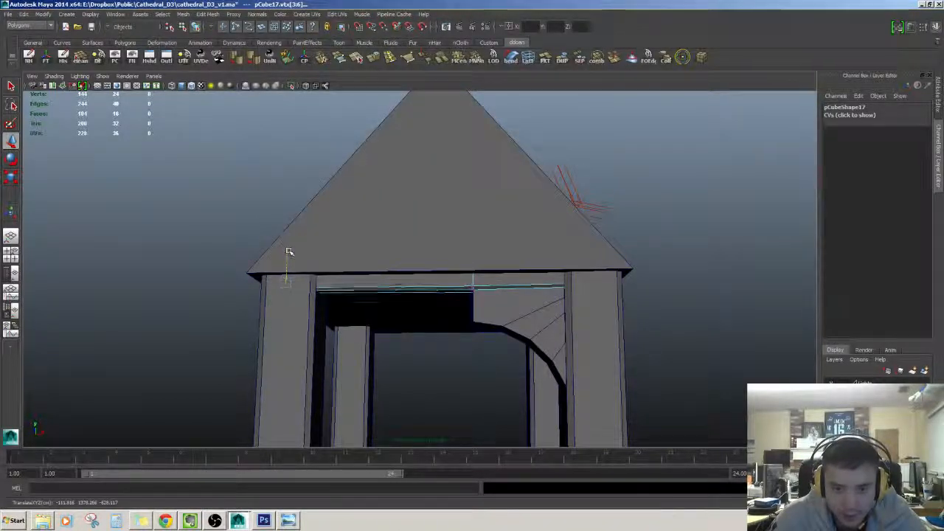
left_click_drag(475, 310, 472, 322, "alt")
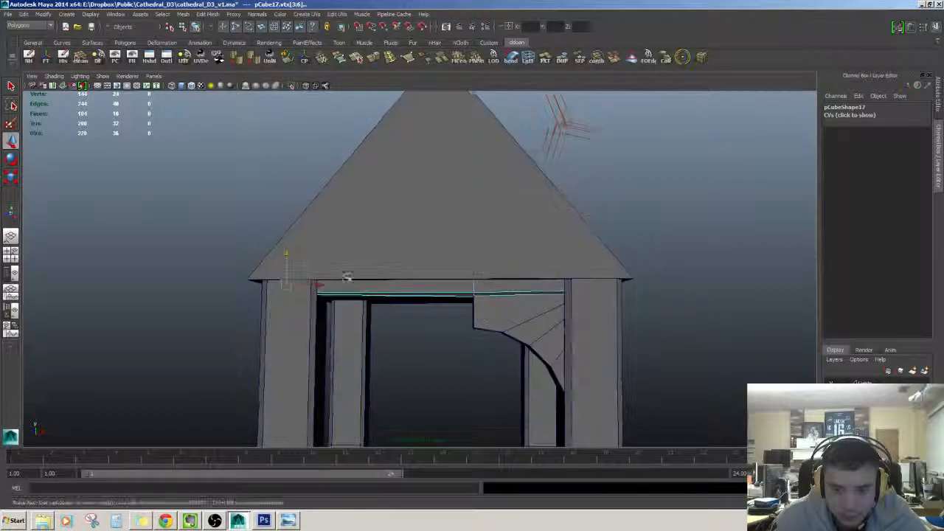
left_click_drag(389, 319, 394, 323, "alt")
- Isolate the arch segment and delete its hidden top and outer side faces
left_click(514, 312)
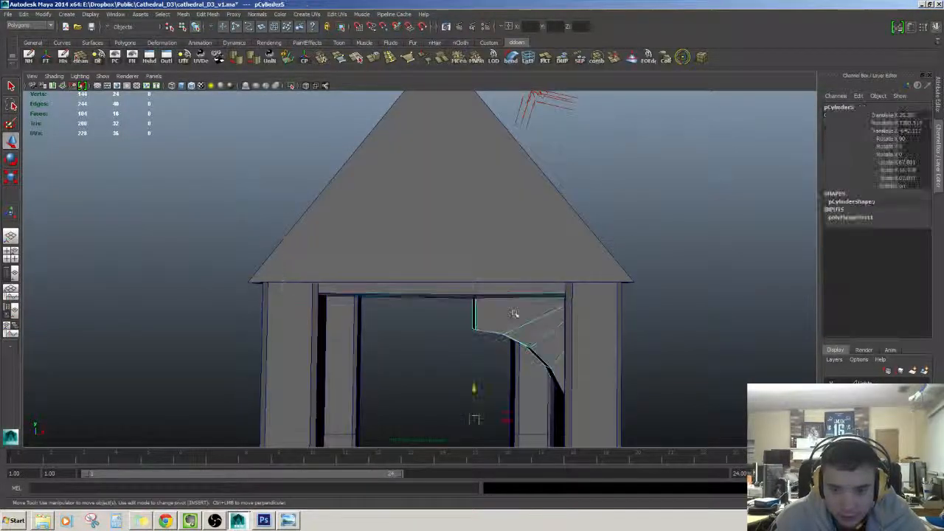
right_click_drag(514, 312, 497, 352, "alt")
left_click_drag(497, 352, 452, 370, "alt")
key("ctrl+1")
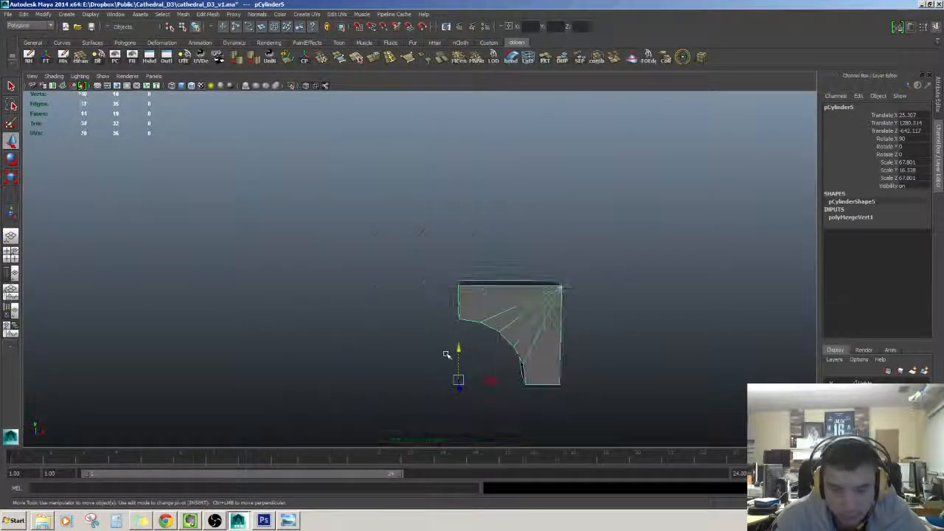
key("F11")
left_click(487, 284)
left_click_drag(534, 295, 480, 316, "alt")
key("Delete")
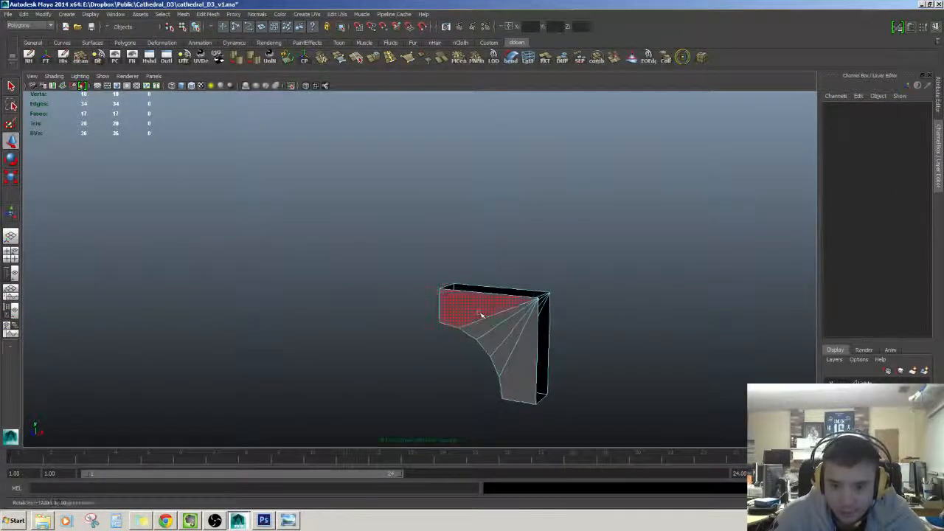
- Lower the arch segment's four top vertices to make the flat strip above the curve thinner, at about Y 1371
key("F10")
left_click(447, 287)
key("F9")
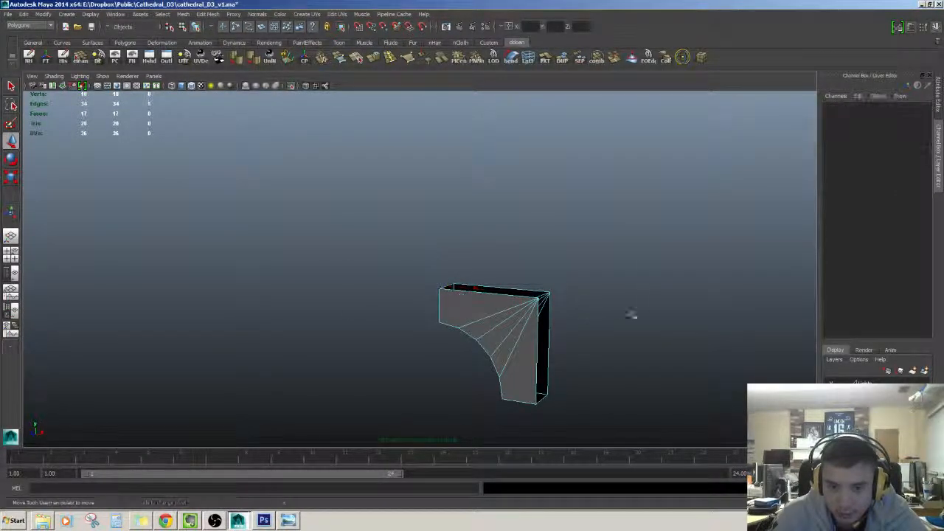
left_click_drag(632, 316, 354, 254)
left_click_drag(436, 293, 490, 254, "alt")
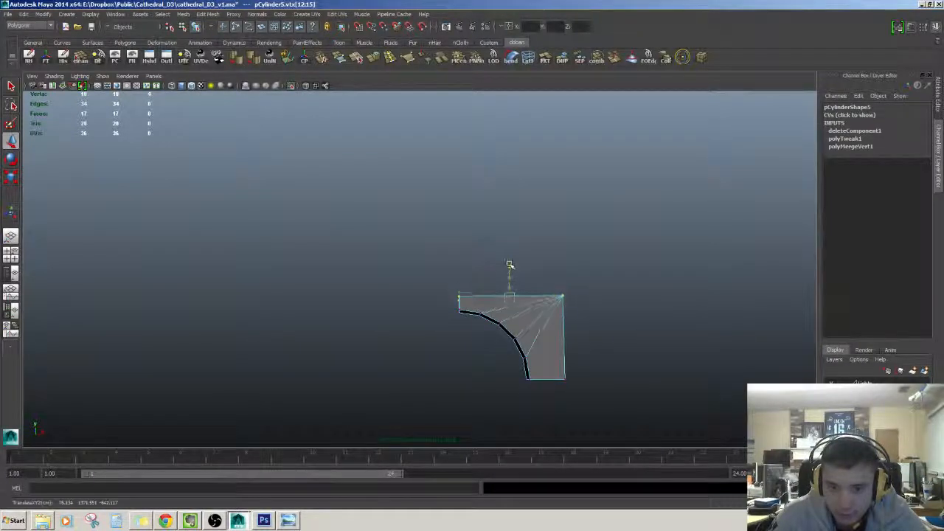
key("F8")
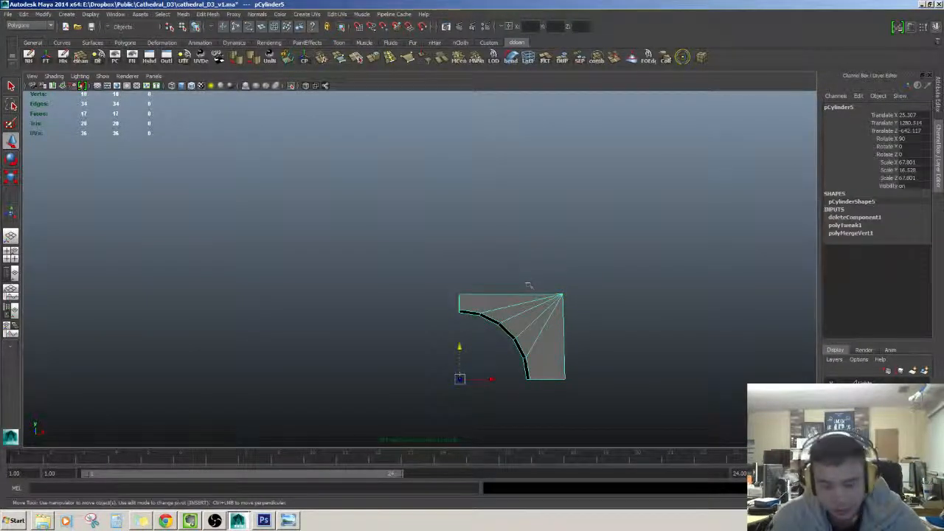
- Show the whole belfry again and raise the arch segment towards the beam's underside, to about Y 1293
key("ctrl+1")
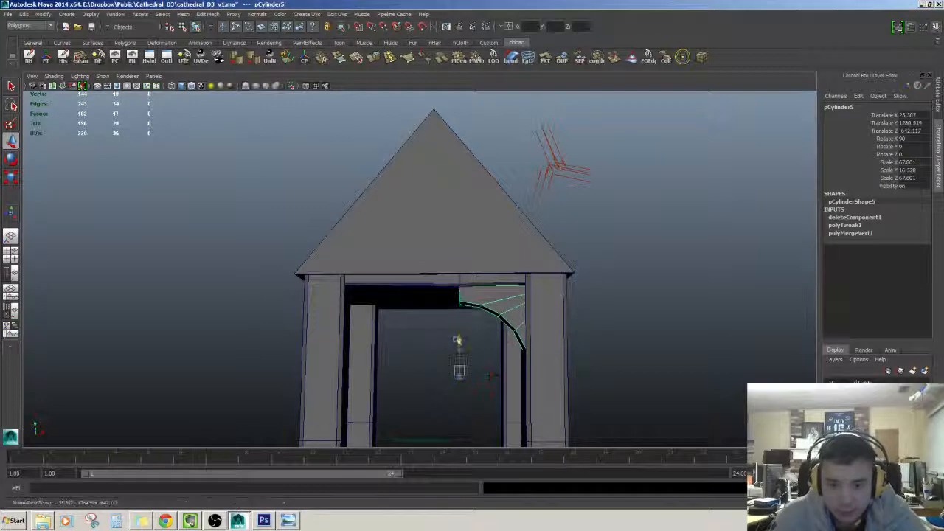
left_click(595, 276)
left_click_drag(456, 337, 540, 281)
left_click(511, 322)
scroll(504, 334, "down", 3)
left_click(521, 302)
- Examine from several angles how the arch segment fits between the beam and the corner pillar
middle_click_drag(527, 302, 479, 348, "alt")
scroll(479, 348, "up", 3)
left_click_drag(479, 347, 479, 332, "alt")
middle_click_drag(479, 332, 428, 387, "alt")
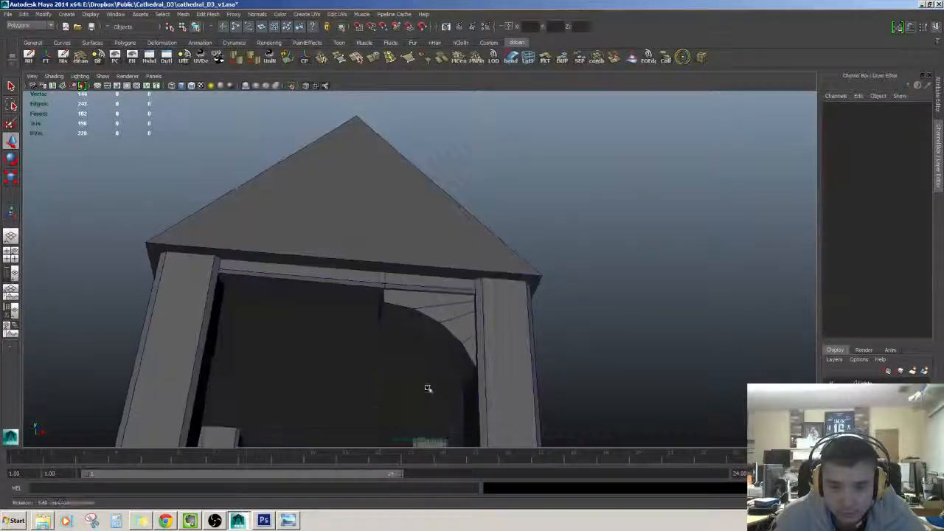
left_click(436, 324)
scroll(435, 335, "up", 2)
left_click_drag(435, 336, 442, 398, "alt")
scroll(442, 398, "down", 4)
left_click(536, 400)
scroll(537, 400, "down", 3)
left_click_drag(537, 399, 488, 231, "alt")
scroll(522, 403, "down", 2)
scroll(488, 232, "up", 3)
middle_click_drag(489, 232, 480, 364, "alt")
left_click_drag(480, 364, 472, 354, "alt")
- Raise the arch segment further so its top tucks up behind the beam, at about Y 1309
left_click(435, 278)
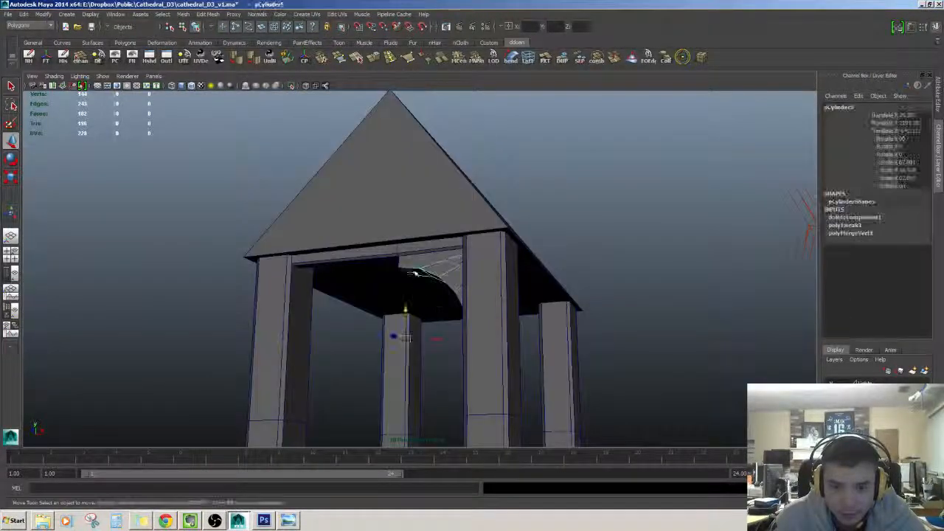
left_click_drag(416, 334, 475, 344, "alt")
scroll(443, 343, "up", 2)
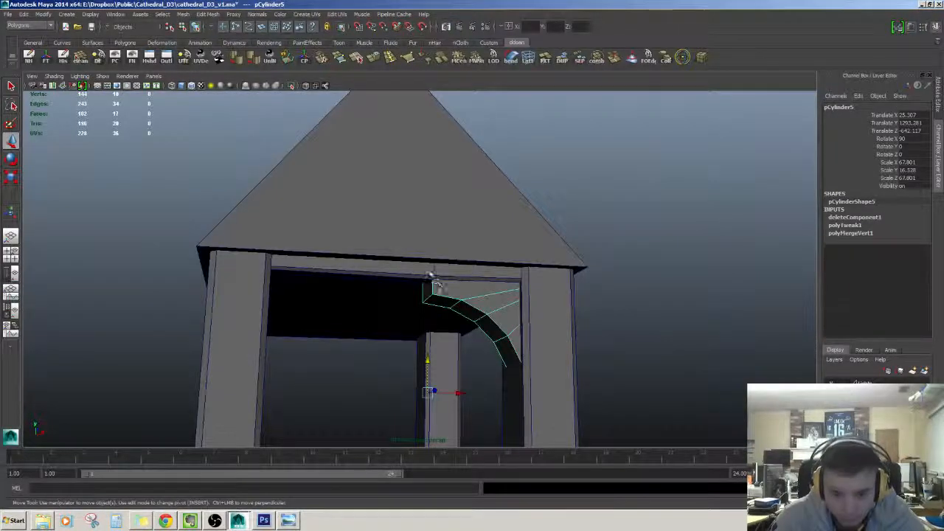
left_click_drag(435, 280, 463, 326, "alt")
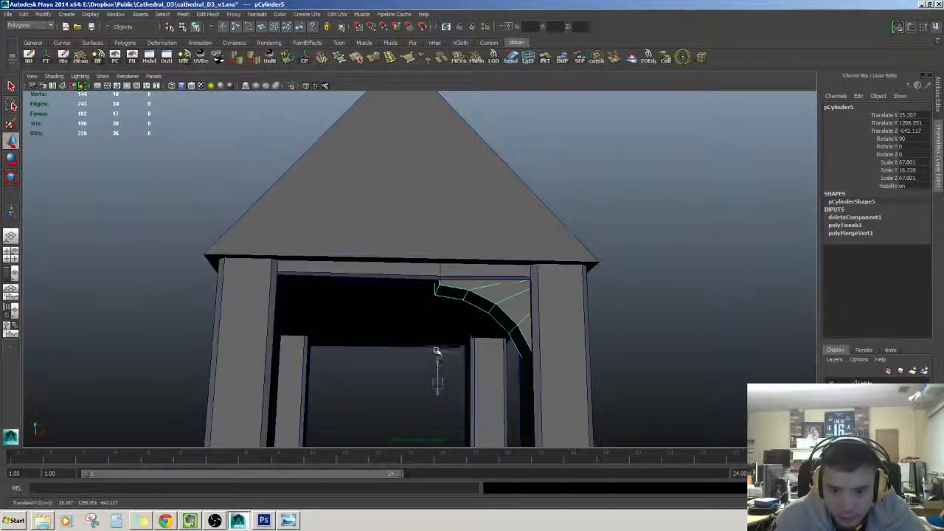
mouse_move(456, 330)
left_mouse_down("alt")
mouse_move(396, 310)
mouse_move(476, 336)
mouse_move(453, 324)
mouse_move(475, 314)
mouse_move(414, 316)
mouse_move(447, 323)
left_mouse_up("alt")
- Isolate the beam in wireframe and delete two redundant lengthwise edge loops
left_click(379, 286)
key("4")
key("shift+i")
middle_click_drag(476, 354, 505, 377, "alt")
left_click_drag(506, 377, 452, 253, "alt")
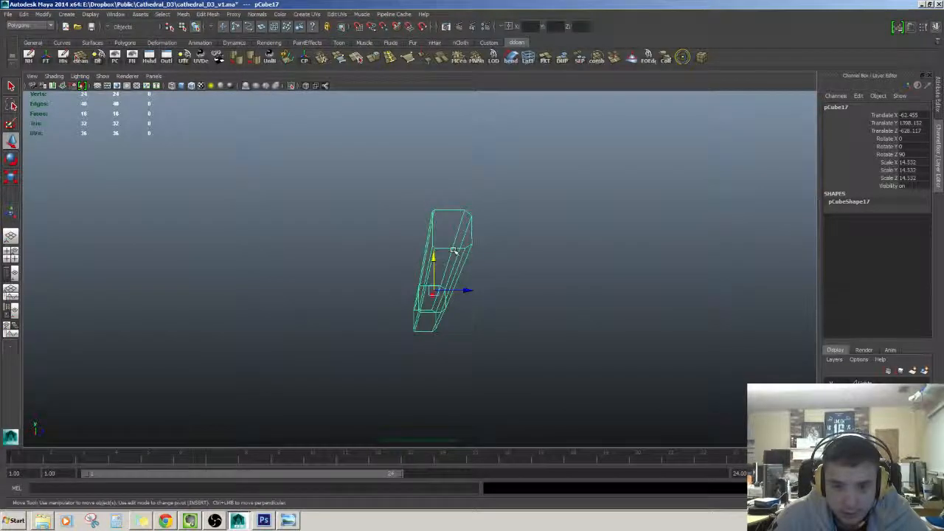
right_click_drag(450, 236, 449, 214)
left_click_drag(435, 264, 413, 275, "alt")
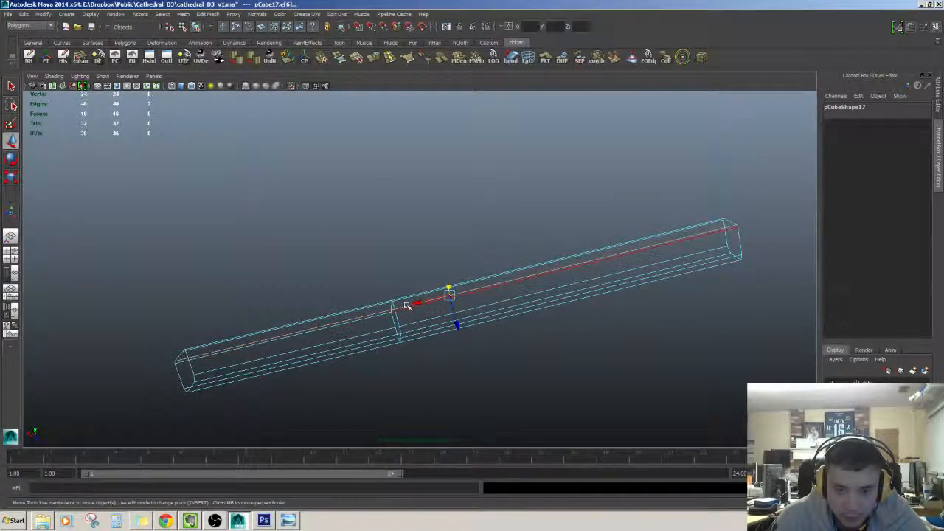
key("ctrl+Delete")
left_click_drag(405, 310, 287, 328, "alt")
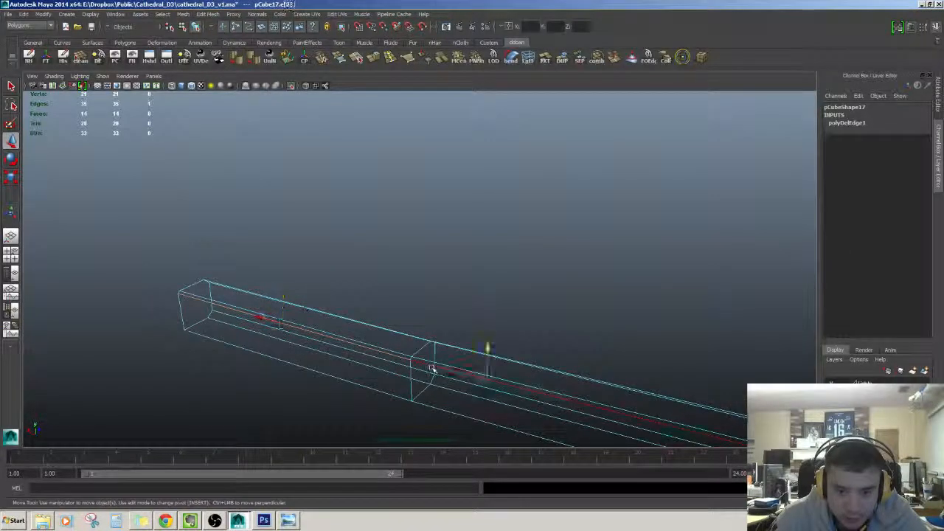
key("ctrl+Delete")
- Select the beam's rear faces and move them back to deepen the beam between the corner pillars
scroll(418, 365, "down", 6)
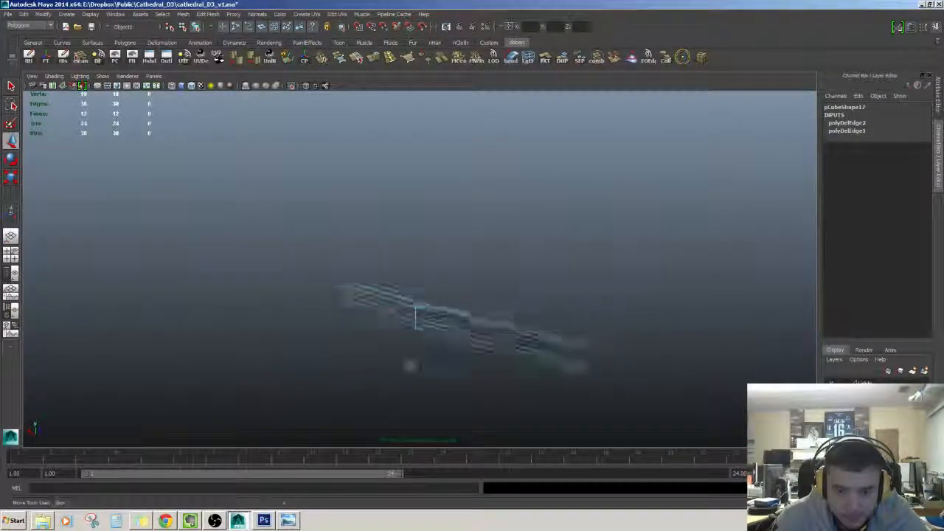
left_click_drag(411, 367, 483, 314, "alt")
key("F8")
key("5")
left_click_drag(568, 320, 438, 343, "alt")
right_click_drag(477, 322, 475, 350)
left_click(455, 320)
double_click(406, 344, "shift")
left_click_drag(408, 347, 475, 360, "alt")
mouse_move(417, 370)
left_mouse_down("alt")
mouse_move(362, 382)
mouse_move(406, 354)
mouse_move(400, 371)
mouse_move(383, 345)
left_mouse_up("alt")
key("4")
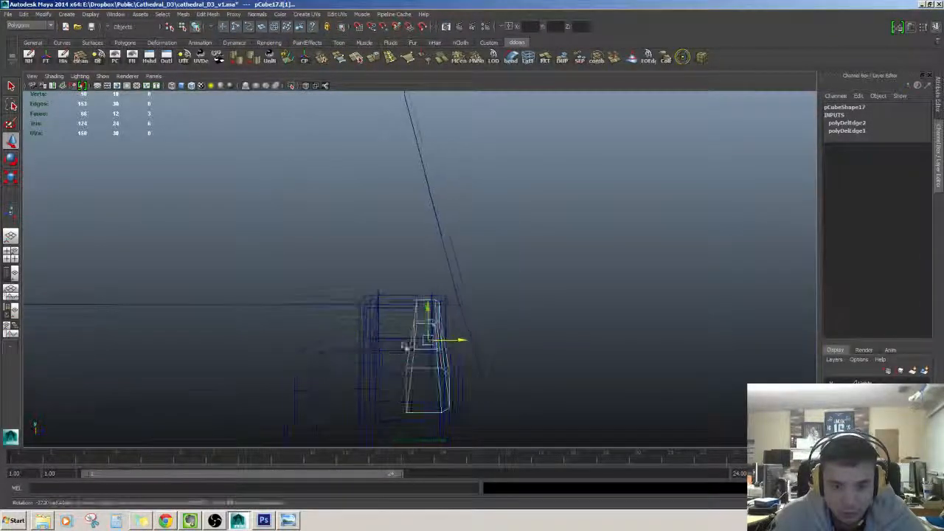
mouse_move(519, 418)
left_mouse_down("alt")
mouse_move(499, 369)
mouse_move(511, 362)
mouse_move(489, 331)
mouse_move(437, 303)
mouse_move(491, 311)
mouse_move(468, 310)
left_mouse_up("alt")
key("5")
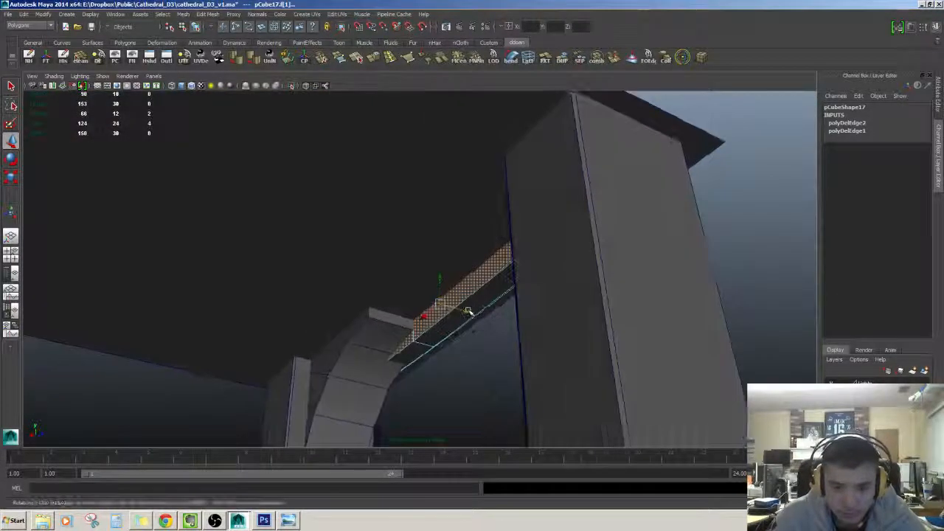
- Select the beam's underside faces and move them down to make the beam taller
left_click_drag(407, 311, 379, 317, "alt")
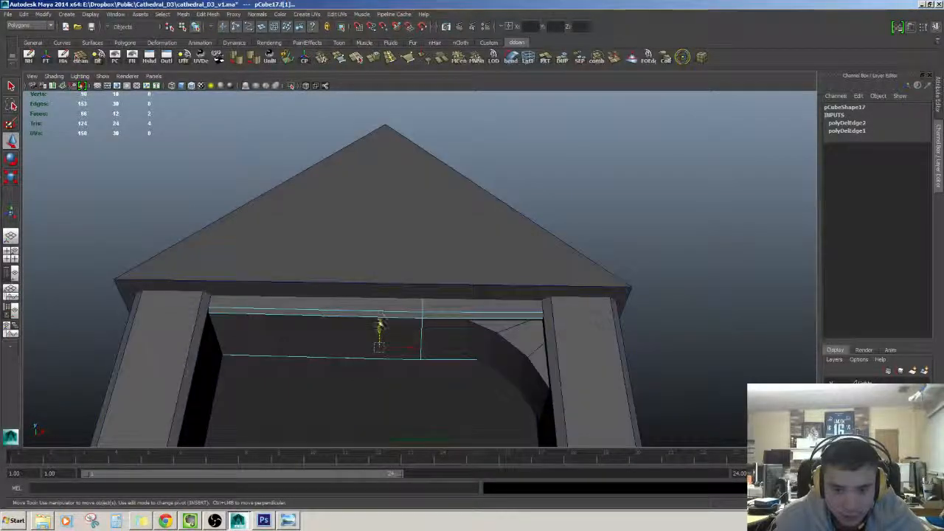
double_click(380, 327)
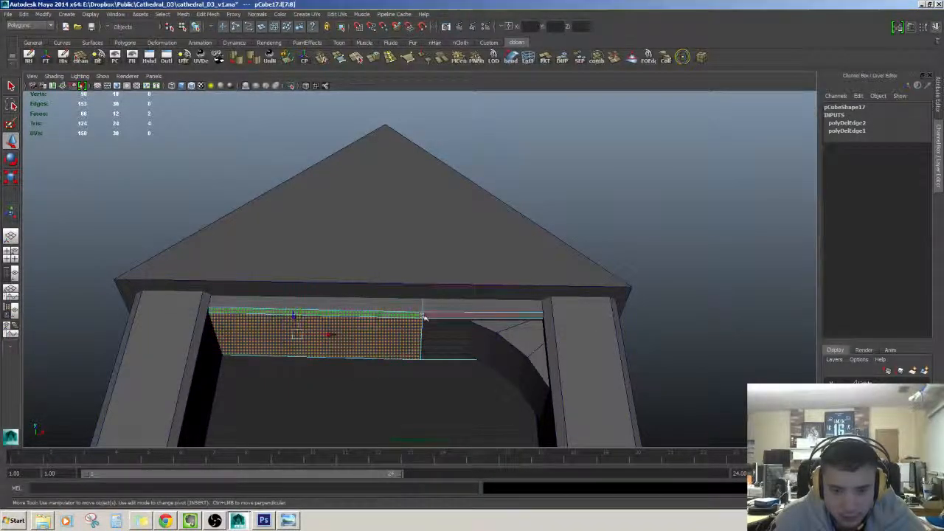
left_click_drag(429, 329, 480, 379, "alt")
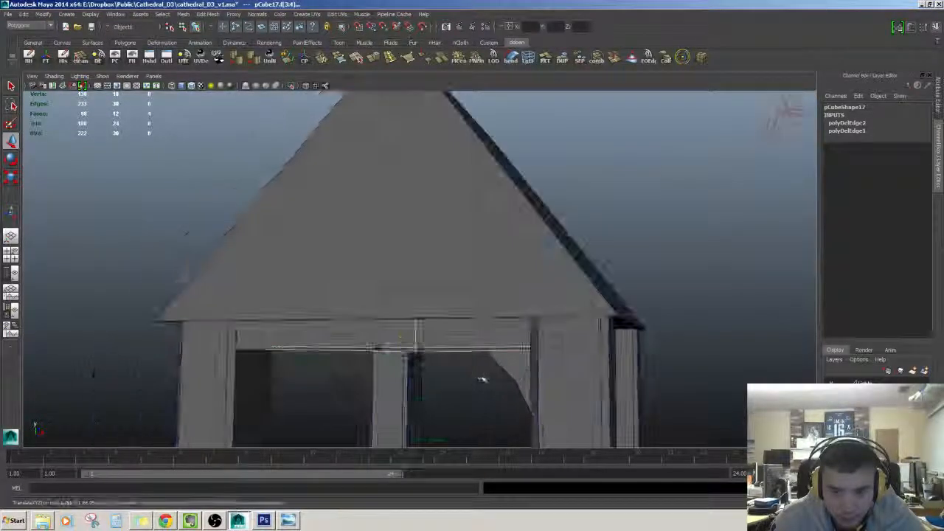
- Lower the arch segment so it shows below the beam again, at about Y 1298
left_click(520, 374)
right_click_drag(518, 371, 442, 406, "alt")
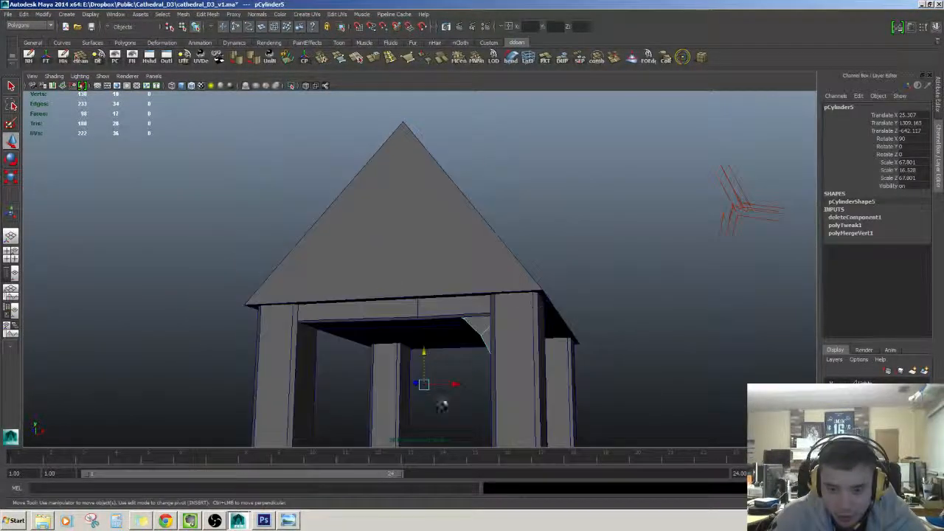
left_click(445, 364)
left_click_drag(495, 317, 506, 285, "alt")
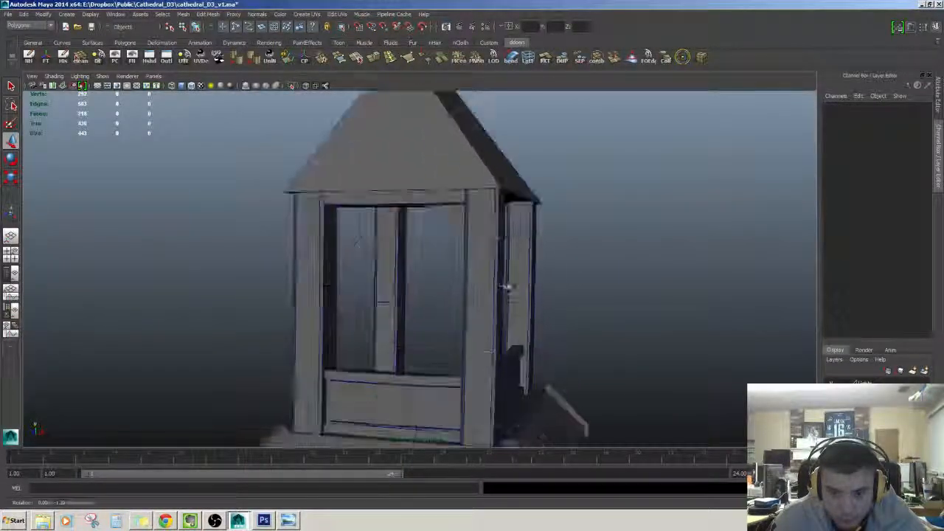
right_click_drag(506, 285, 522, 287, "alt")
middle_click_drag(522, 288, 427, 314, "alt")
left_click(406, 248)
left_click_drag(427, 314, 445, 254, "alt")
left_click(437, 258)
right_click_drag(446, 254, 434, 276, "alt")
- Isolate the arch segment and turn it so the underside of its curve faces the view
key("shift+i")
middle_click_drag(433, 277, 433, 304, "alt")
mouse_move(432, 304)
left_mouse_down("alt")
mouse_move(417, 309)
mouse_move(421, 295)
left_mouse_up("alt")
right_click_drag(421, 295, 416, 292, "alt")
left_click_drag(415, 293, 373, 256, "alt")
middle_click_drag(372, 257, 421, 274, "alt")
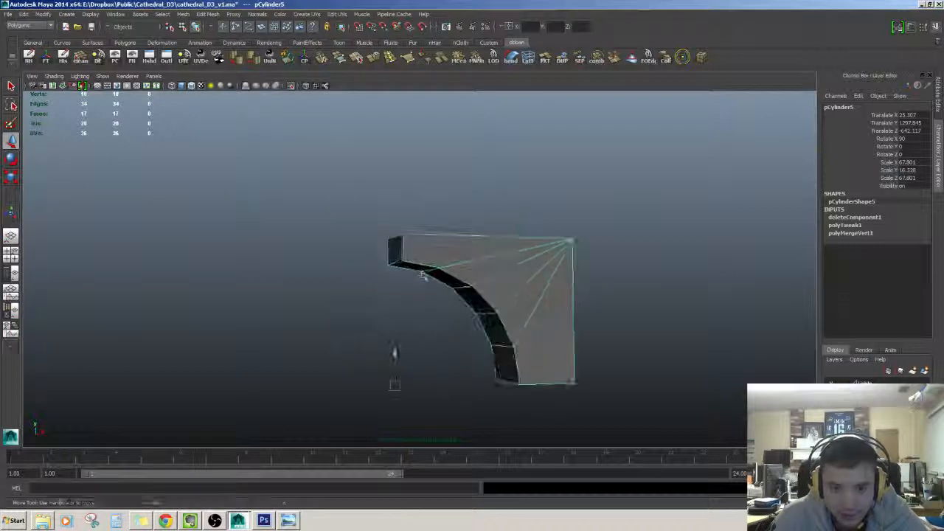
left_click_drag(421, 273, 418, 266, "alt")
key("F10")
left_click(394, 236)
left_click_drag(457, 293, 499, 283, "alt")
key("F8")
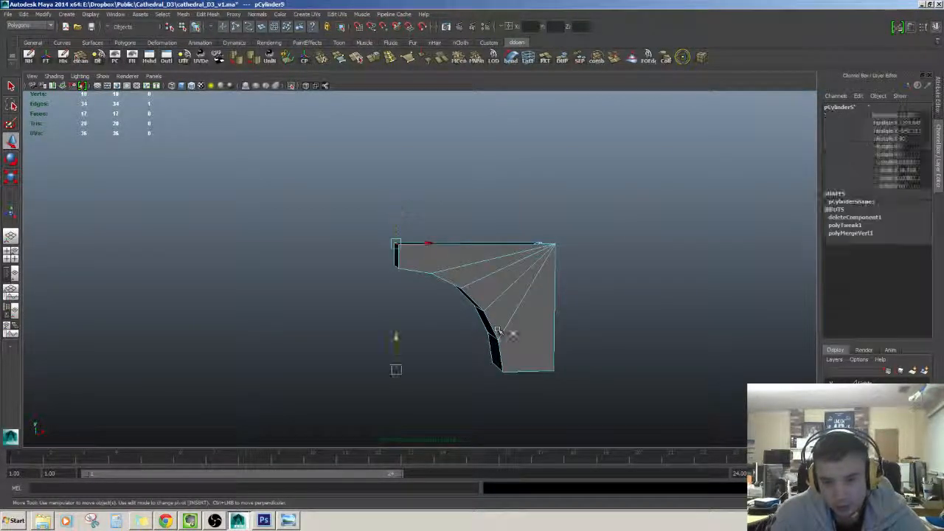
- Insert an edge loop across the arch segment's first curve section, next to its thin free end
left_click_drag(512, 331, 549, 365, "alt")
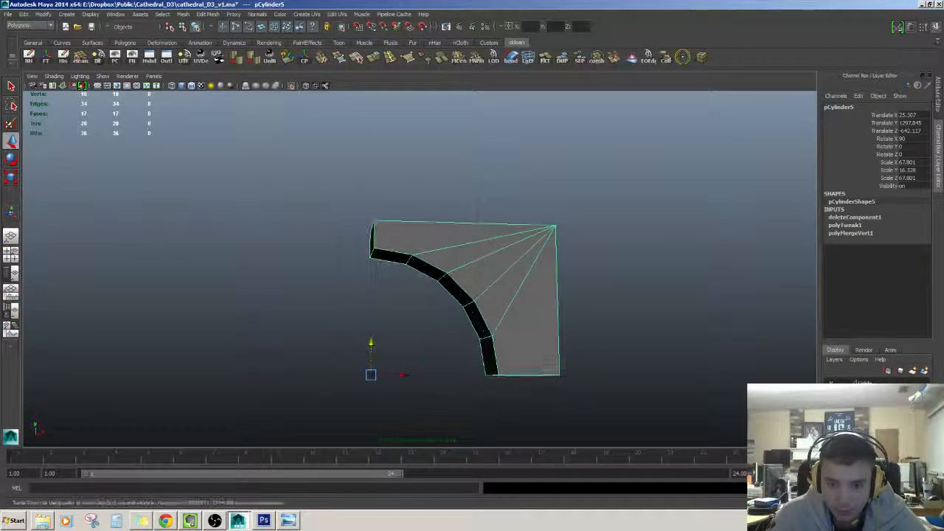
left_click(391, 58)
scroll(401, 251, "up", 3)
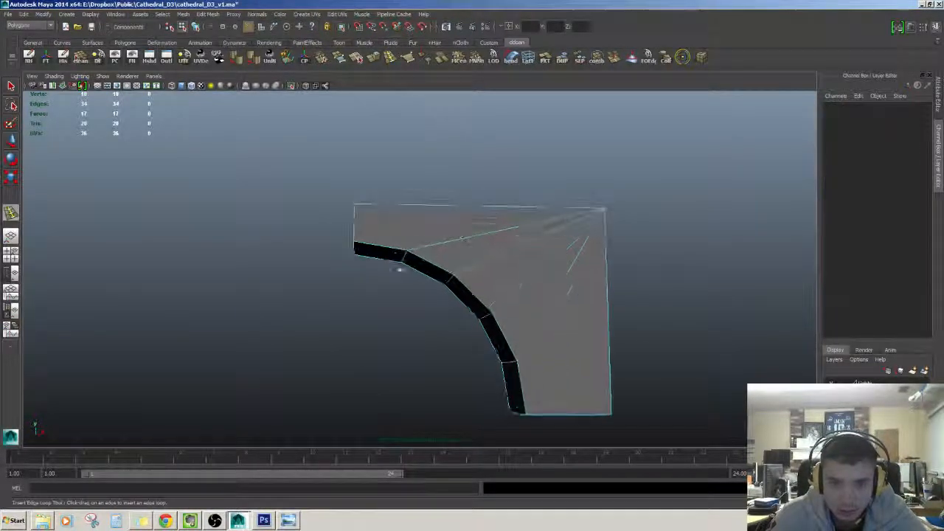
left_click_drag(387, 248, 377, 249)
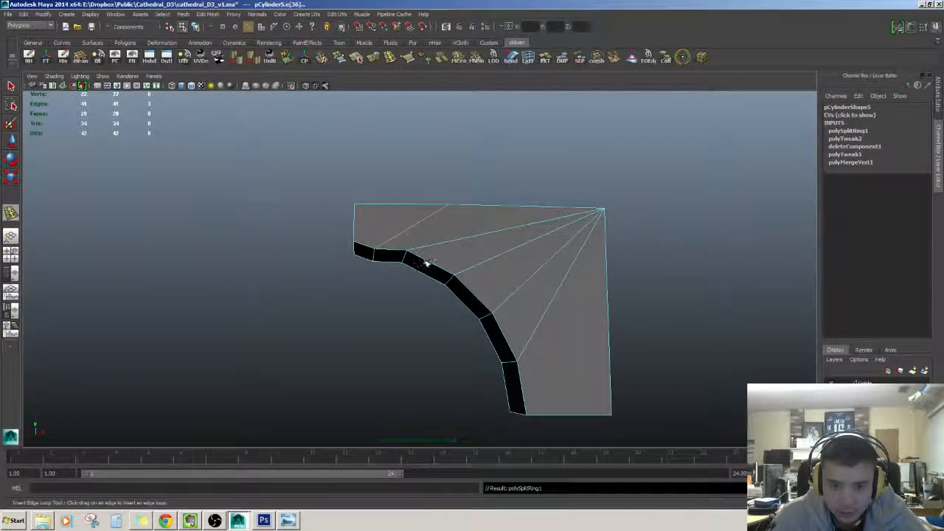
left_click(426, 263)
key("ctrl+z")
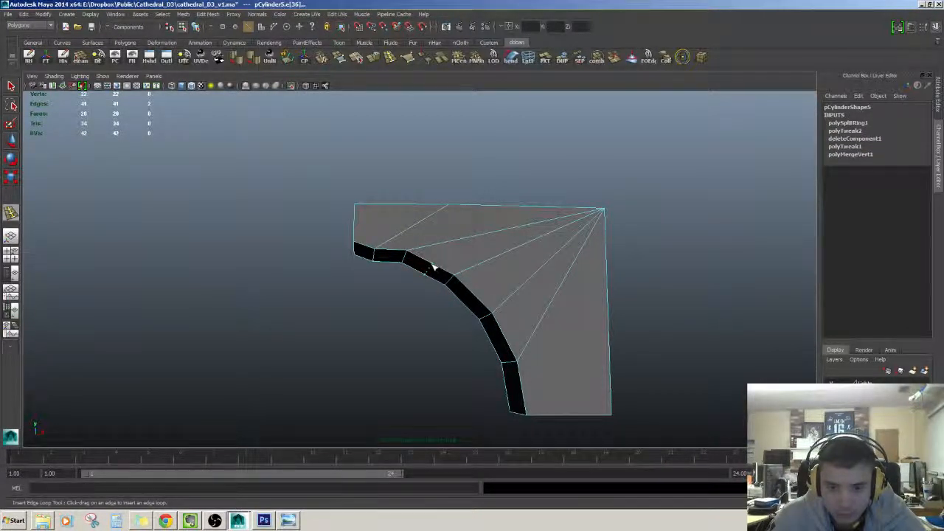
- Insert edge loops across the arch segment's remaining curve sections and move the end-section edges to smooth the curve
left_click(433, 270)
left_click(475, 299)
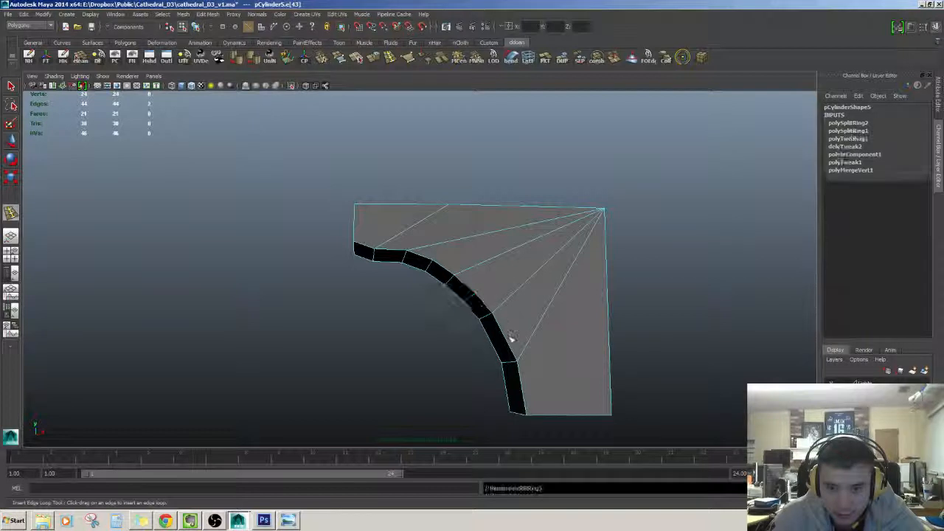
left_click(518, 368)
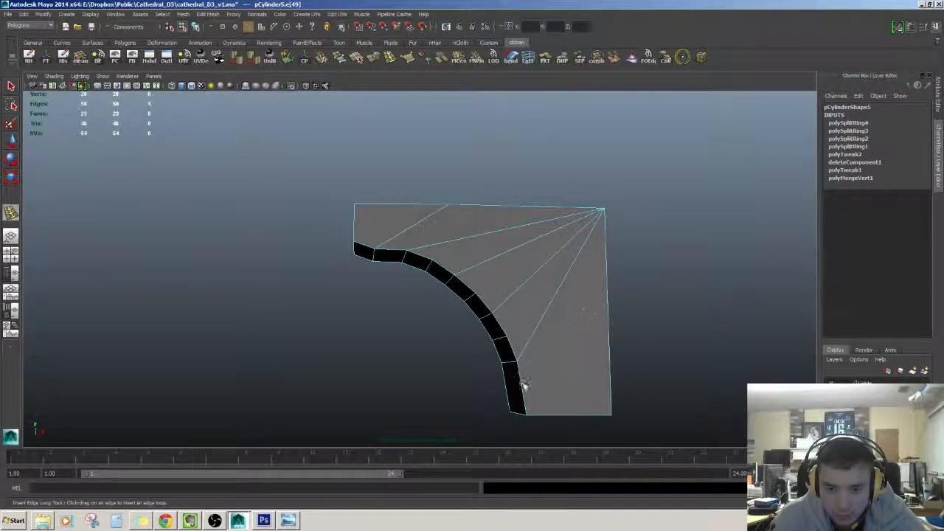
left_click(524, 389)
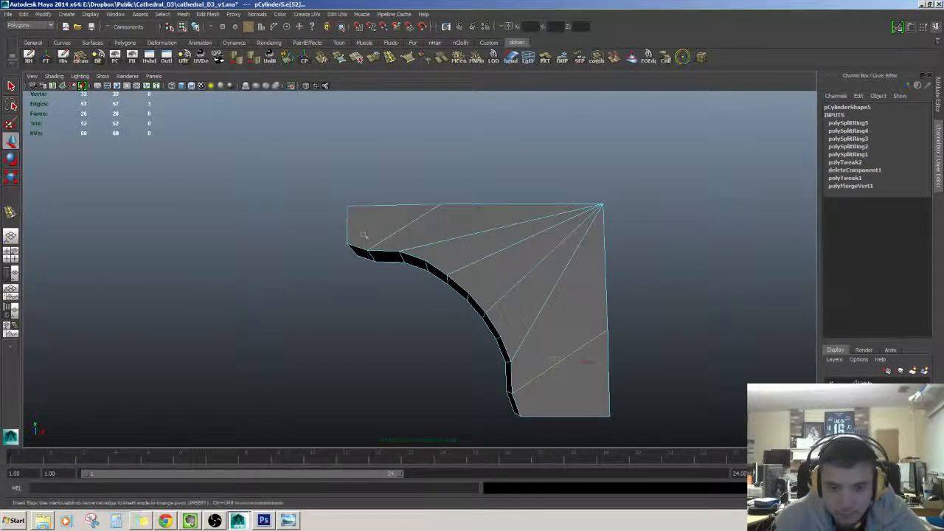
left_click(371, 256)
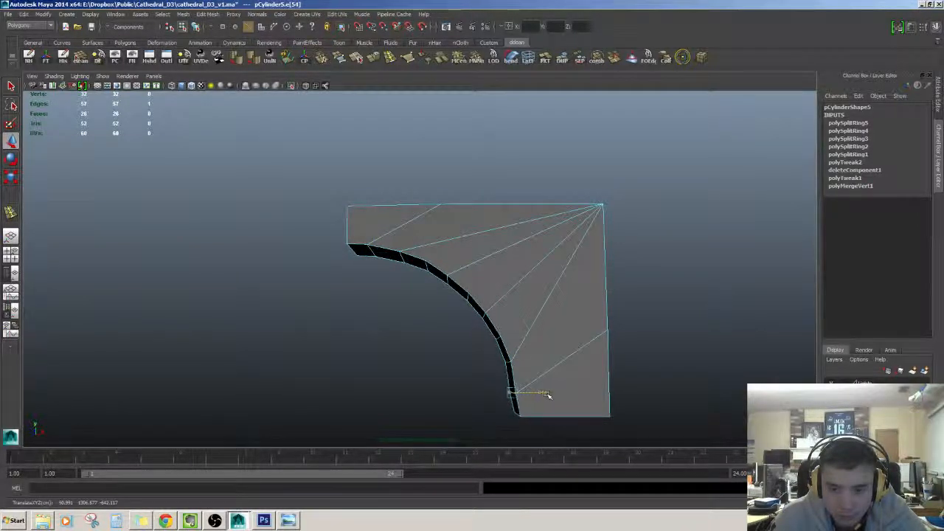
left_click_drag(468, 234, 464, 258, "alt")
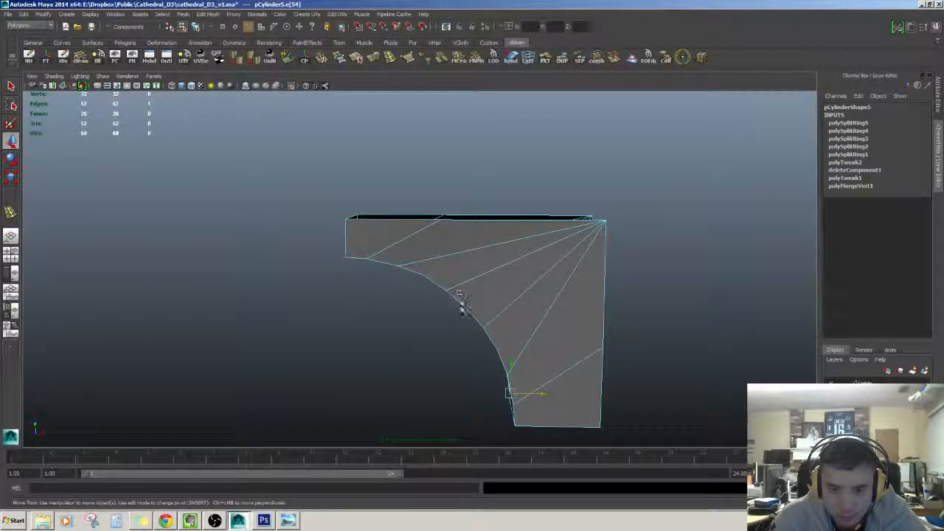
right_click_drag(462, 308, 481, 290)
left_click_drag(471, 322, 437, 335, "alt")
key("shift+i")
scroll(466, 314, "down", 4)
scroll(386, 323, "down", 4)
- Undo the arch segment's inserted edge loops and the edge adjustments made to its curve
key("ctrl+z")
key("ctrl+z")
key("ctrl+z")
key("ctrl+z")
key("ctrl+z")
key("ctrl+z")
key("ctrl+z")
key("ctrl+z")
key("ctrl+z")
key("ctrl+z")
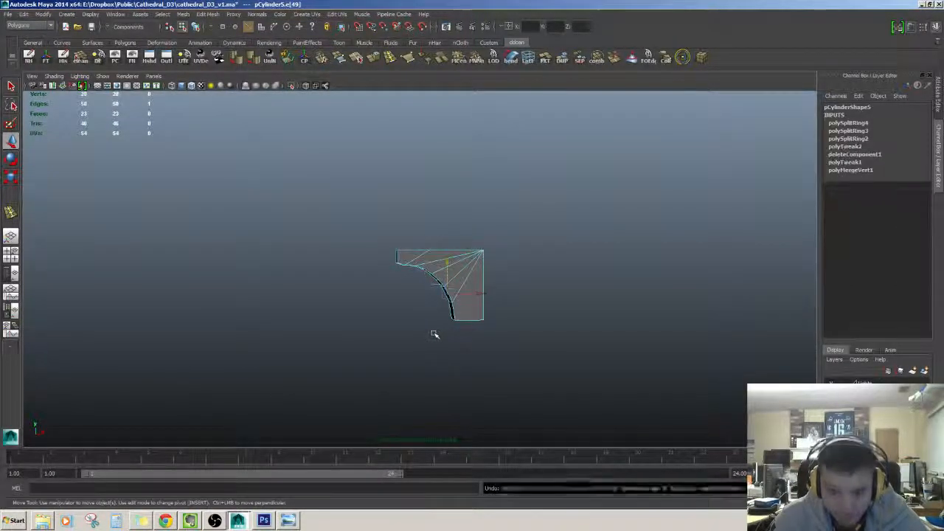
key("ctrl+z")
key("ctrl+z")
key("ctrl+z")
key("ctrl+z")
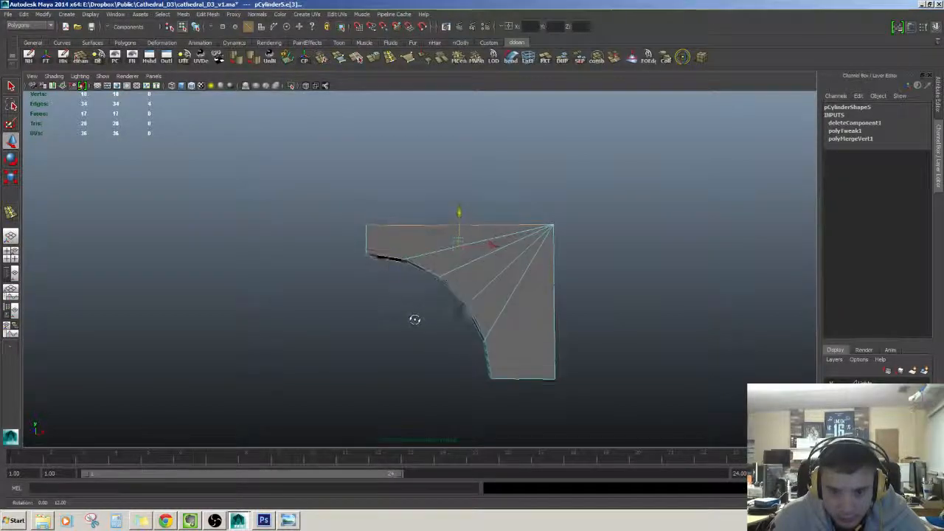
- Move the arch segment vertically to try its fit directly beneath the beam in the belfry opening
scroll(442, 293, "down", 2)
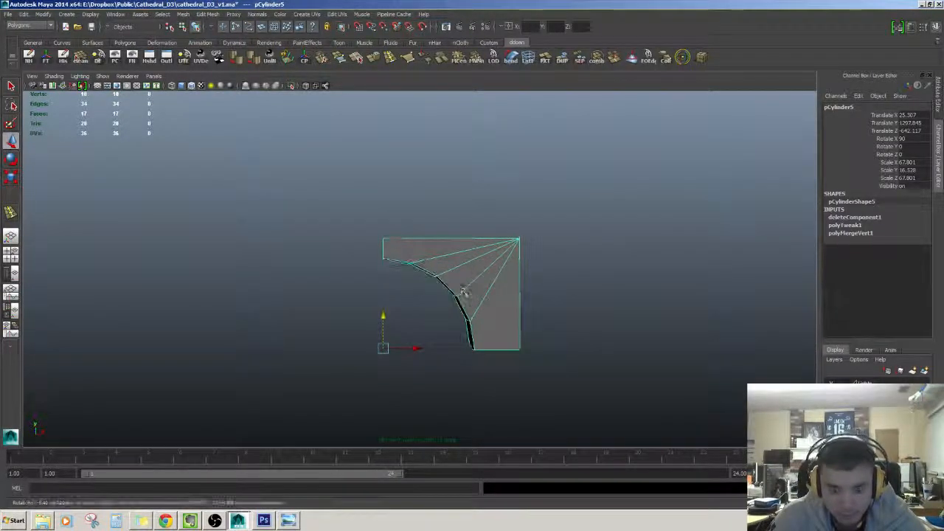
scroll(462, 292, "down", 3)
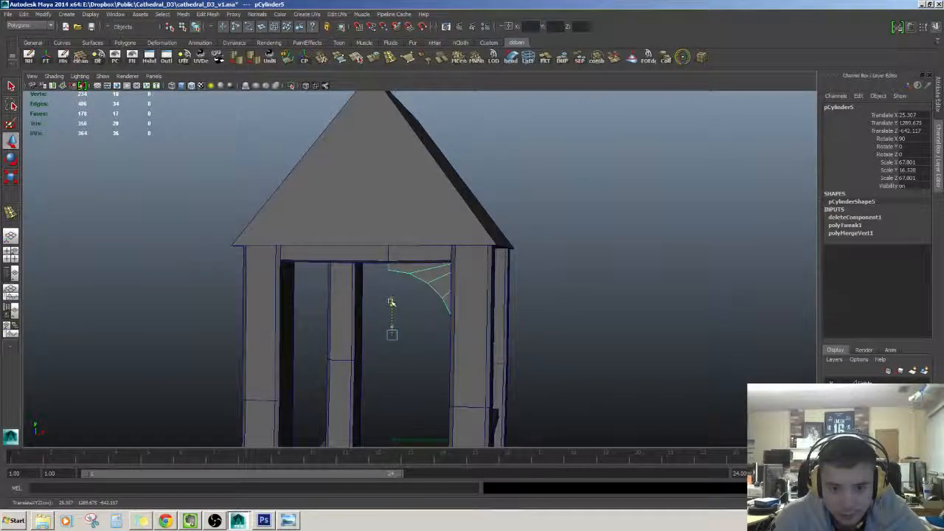
left_click_drag(390, 306, 424, 305, "alt")
scroll(415, 309, "down", 2)
scroll(421, 318, "up", 3)
scroll(421, 320, "down", 3)
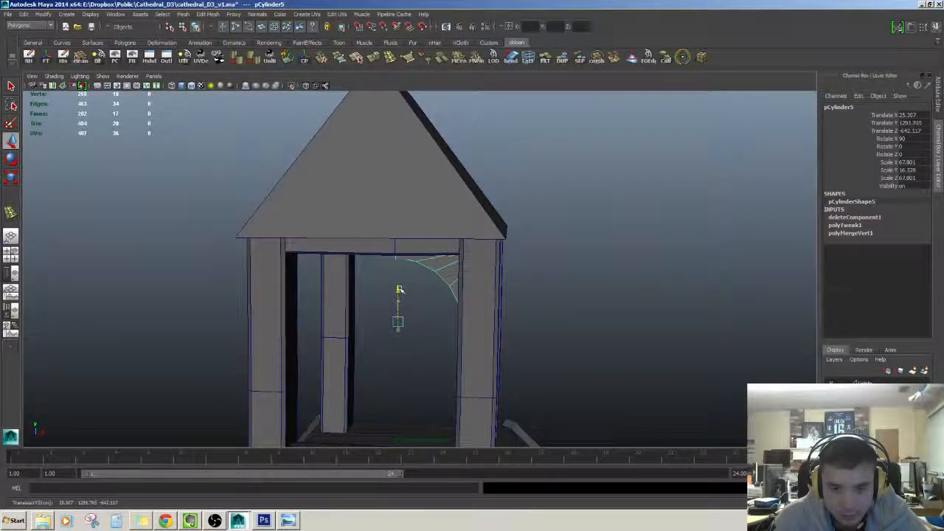
- Bring up the cathedral reference photo in Windows Photo Viewer and compare its bell tower with the modelled belfry
left_click(579, 272)
left_click_drag(579, 272, 504, 361, "alt")
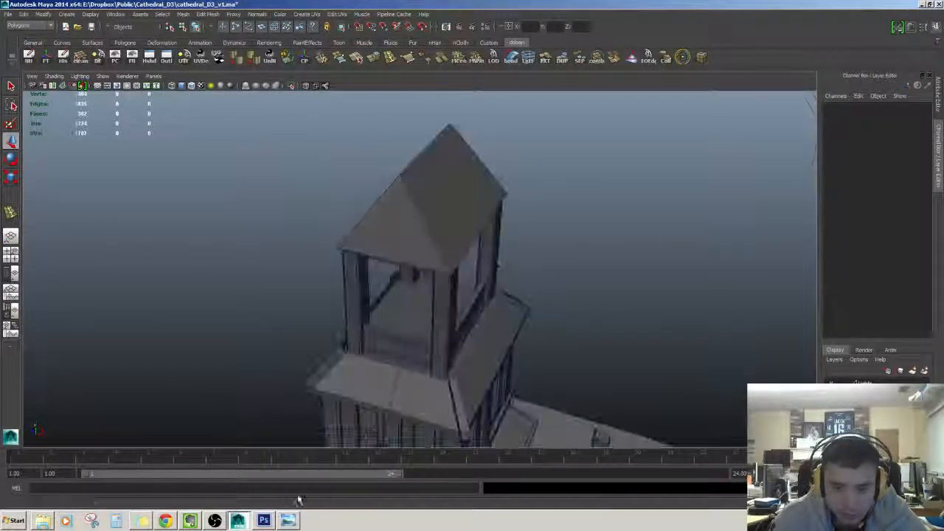
left_click(288, 522)
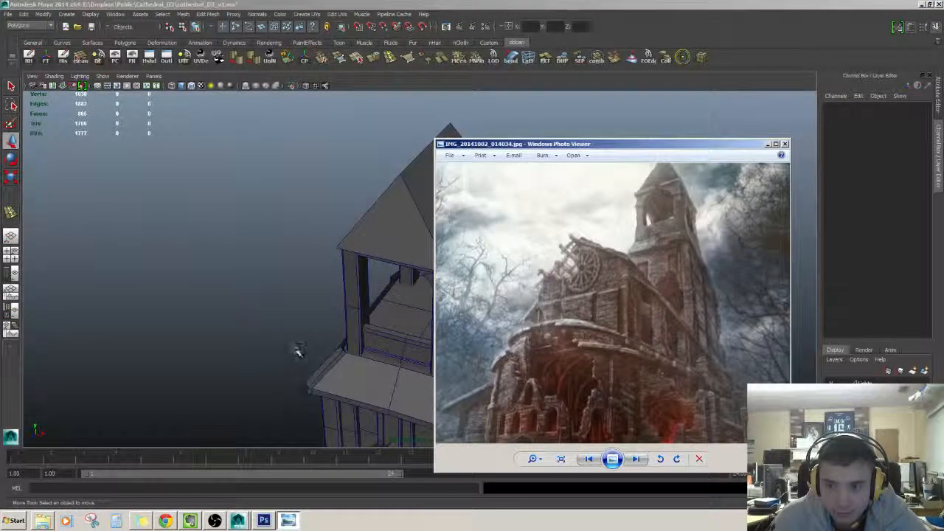
left_click_drag(292, 349, 415, 344, "alt")
- Thicken the arch segment to a Y scale of about 30 and select the vertices of its outer vertical side
left_click(446, 269)
scroll(390, 295, "up", 3)
key("r")
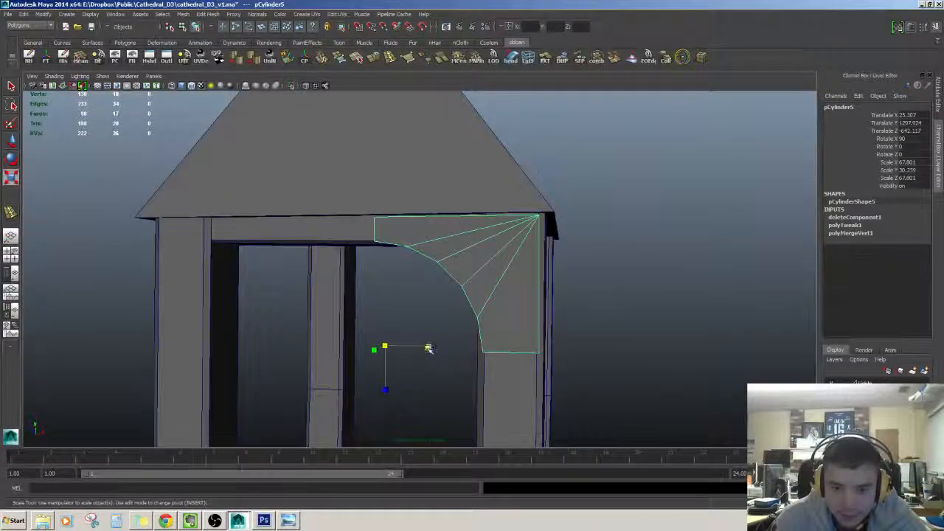
left_click_drag(489, 312, 438, 302, "alt")
right_click_drag(438, 255, 410, 255)
left_click_drag(413, 255, 444, 250, "alt")
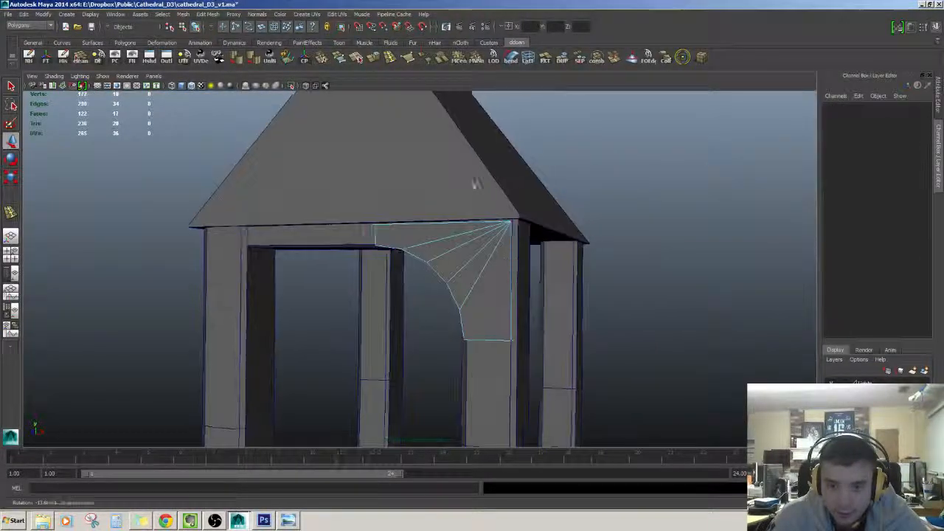
left_click_drag(474, 185, 578, 410)
left_click_drag(550, 290, 469, 276, "alt")
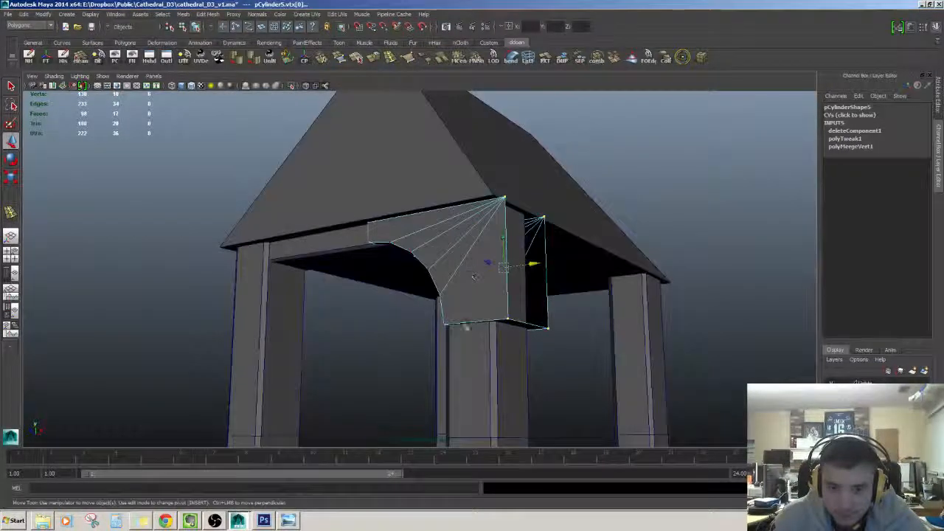
- Return the arch segment to object selection and delete it from the belfry
right_click_drag(474, 277, 509, 249)
scroll(509, 295, "down", 3)
left_click_drag(516, 310, 514, 342, "alt")
scroll(583, 315, "up", 3)
key("Delete")
scroll(529, 336, "down", 3)
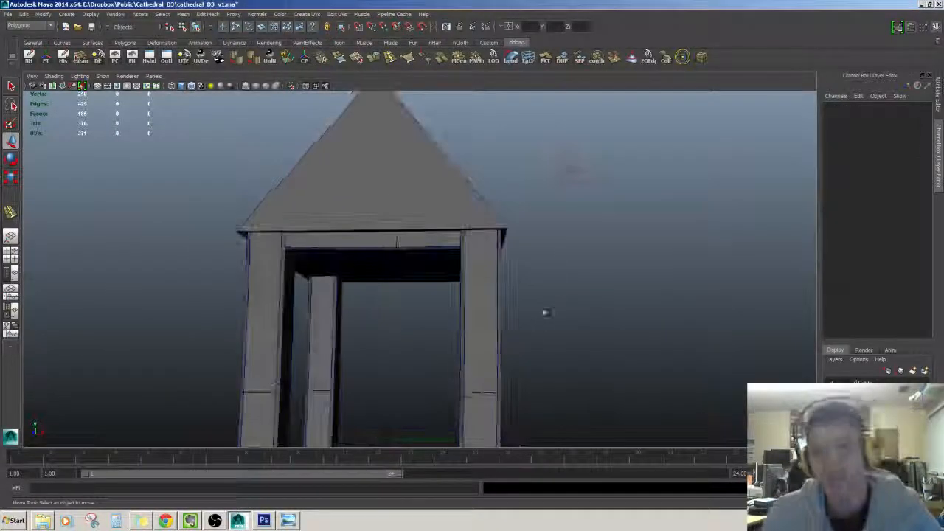
- Duplicate the horizontal beam under the roof and move the copy inward along X to about 27.7
scroll(550, 309, "down", 3)
left_click_drag(550, 310, 495, 301, "alt")
scroll(492, 292, "up", 3)
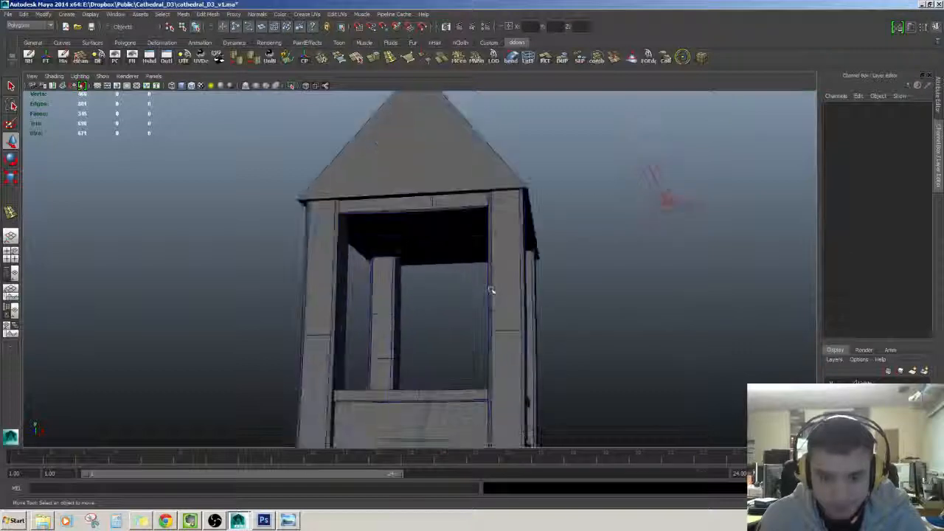
left_click(443, 212)
left_click_drag(443, 215, 433, 249, "alt")
key("alt+shift+d")
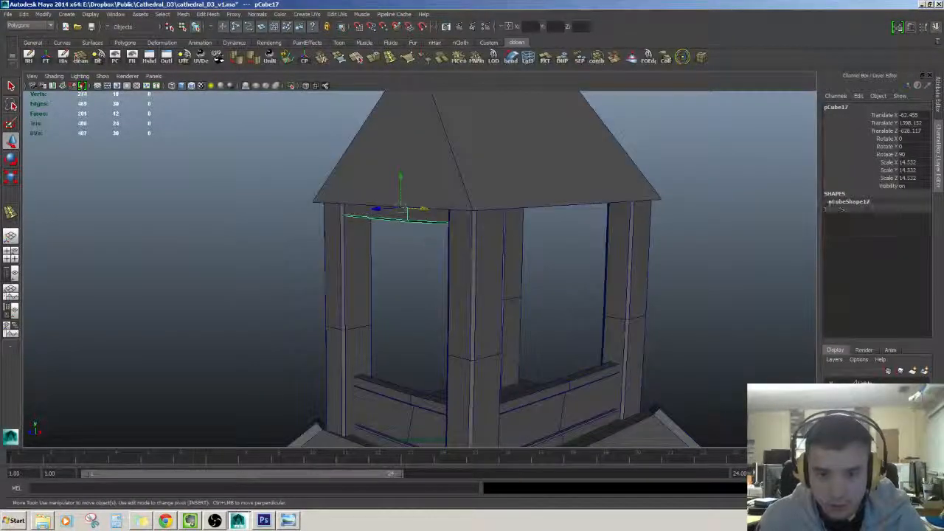
left_click_drag(435, 215, 497, 221)
scroll(516, 280, "down", 5)
left_click_drag(524, 288, 382, 209, "alt")
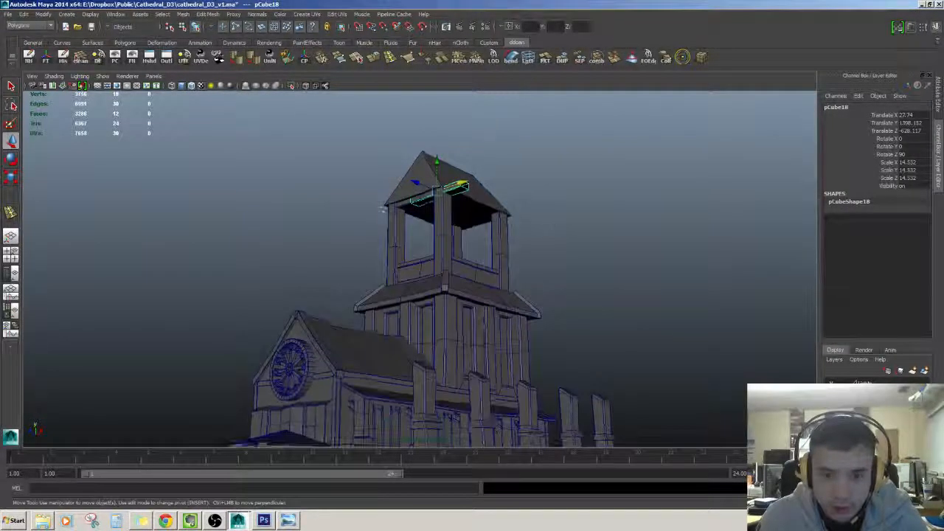
- Move the copied beam further along X until it sits between the pillars on the opposite side of the belfry
scroll(430, 223, "up", 3)
left_click_drag(505, 223, 504, 357, "alt")
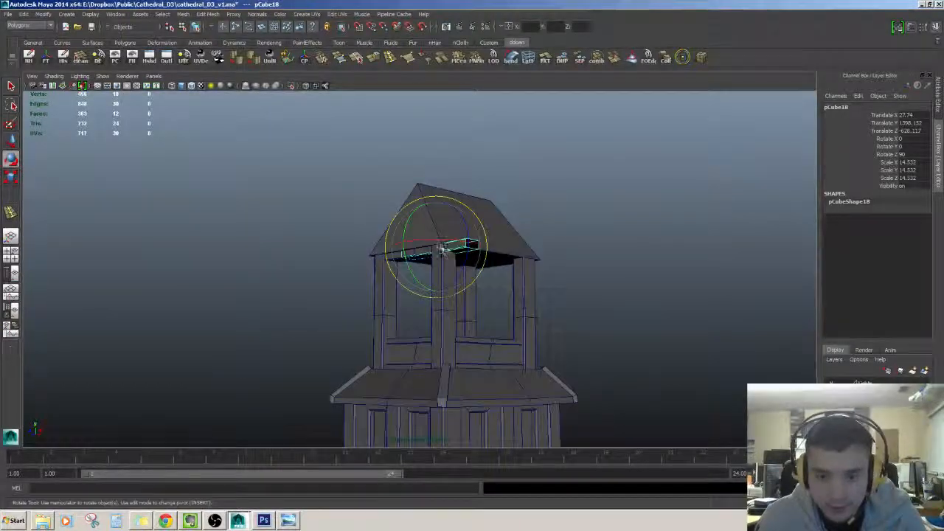
key("w")
scroll(487, 267, "up", 2)
left_click_drag(532, 276, 427, 267, "alt")
left_click_drag(384, 238, 477, 244)
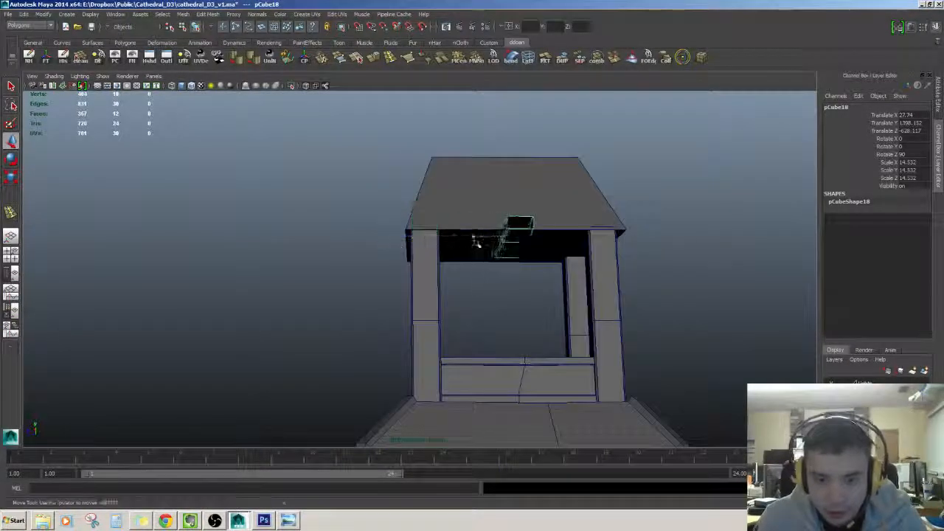
left_click_drag(548, 254, 558, 254)
- Duplicate the beam again, rotate the copy to 90° in X and move it to the adjacent side at about X -161
left_click_drag(582, 267, 194, 319, "alt")
scroll(552, 342, "down", 2)
left_click(402, 361)
left_click_drag(403, 361, 434, 330, "alt")
left_click(444, 346)
left_click(369, 290)
left_click(383, 301)
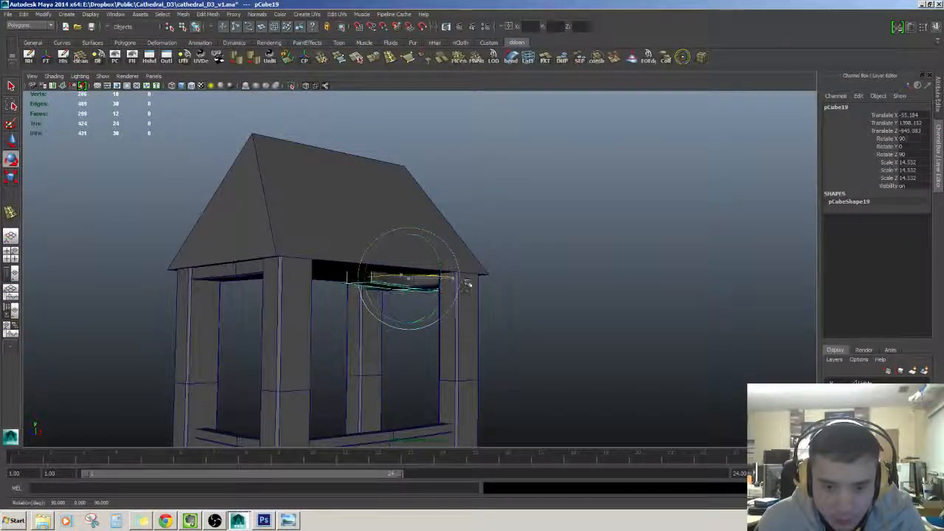
key("w")
left_click_drag(469, 303, 470, 266, "alt")
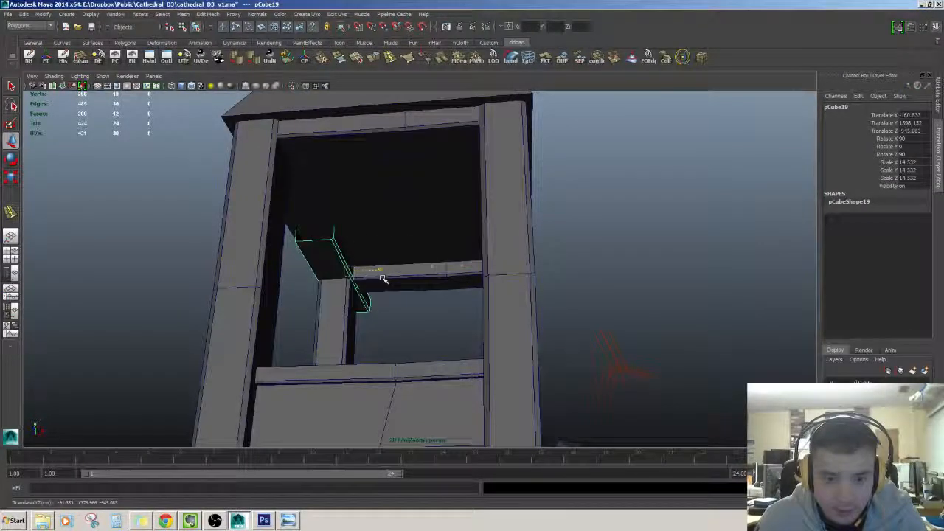
- Isolate the rotated beam and move the vertices along one long side inward to narrow it
left_click_drag(383, 279, 411, 323, "alt")
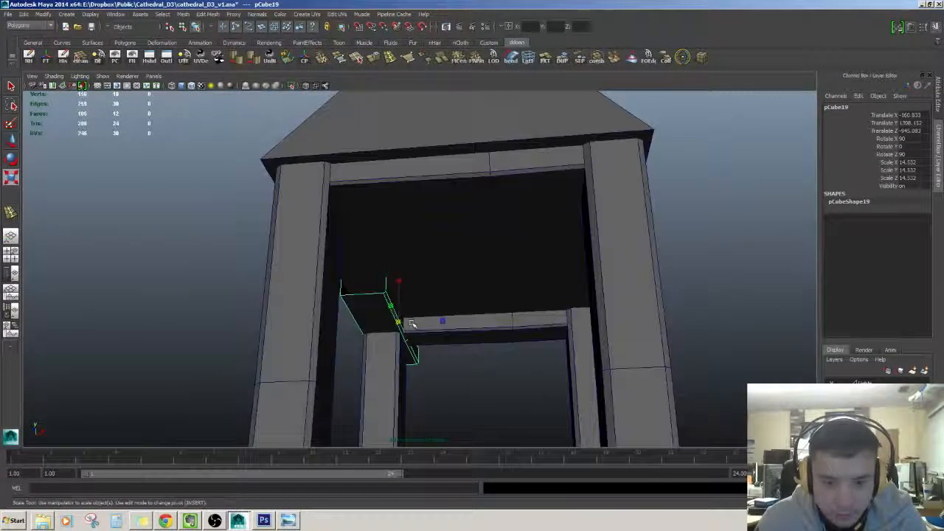
key("ctrl+1")
right_click_drag(361, 307, 337, 306)
left_click_drag(353, 308, 396, 320, "alt")
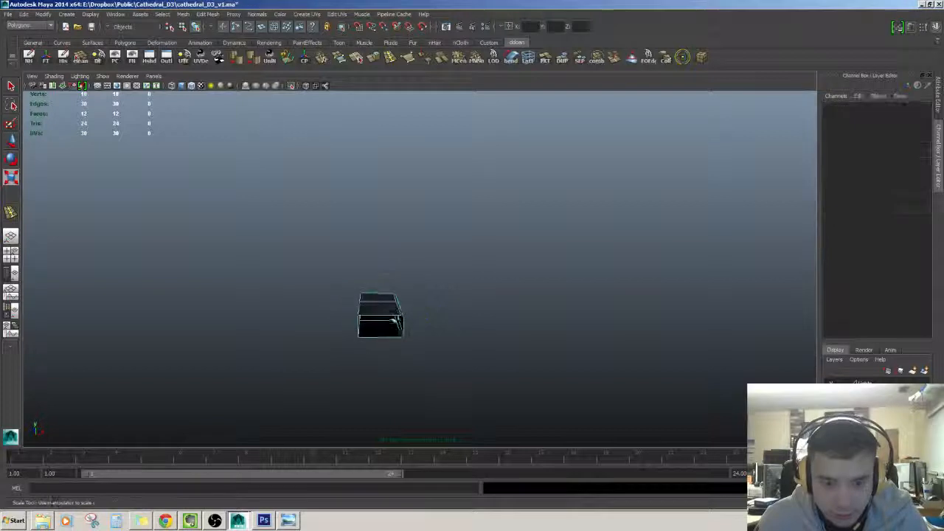
left_click_drag(387, 275, 453, 377)
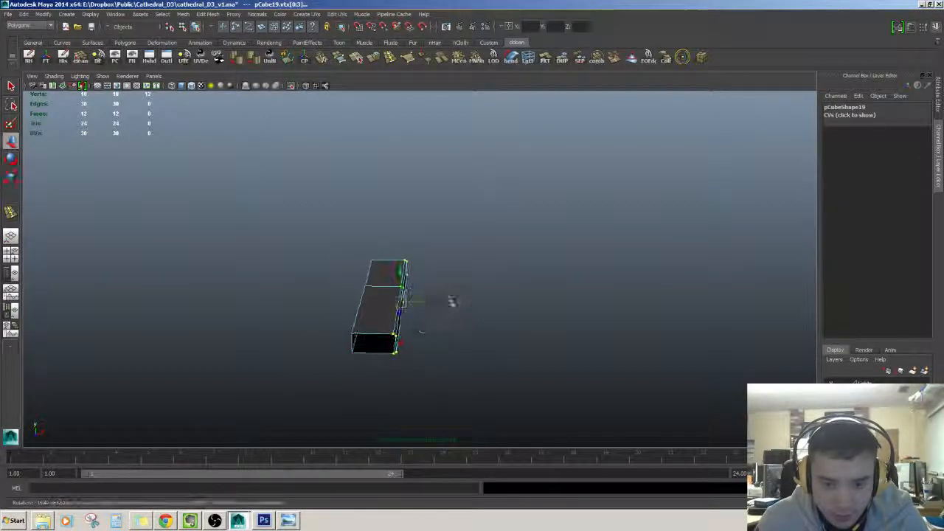
key("F8")
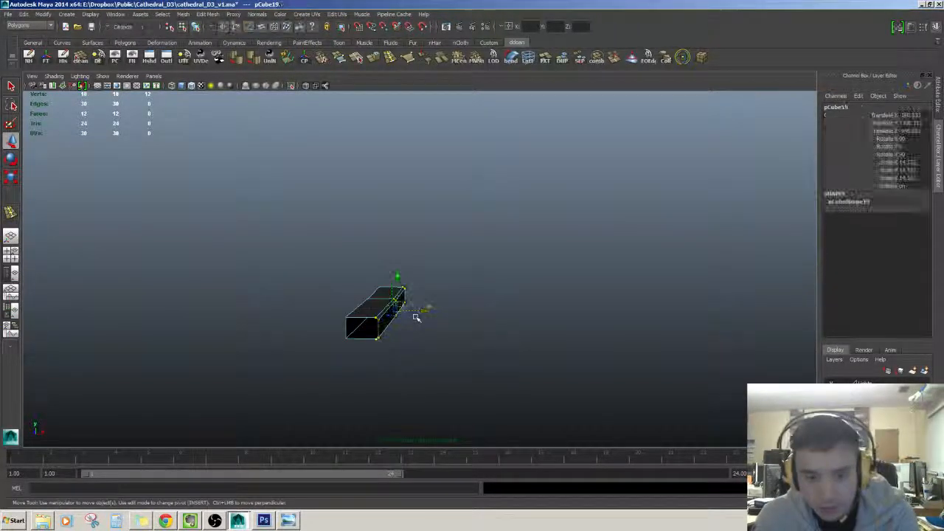
key("ctrl+1")
- Move the side beam's end vertices to fit its length to the side pillars
left_click_drag(415, 356, 389, 325, "alt")
key("F8")
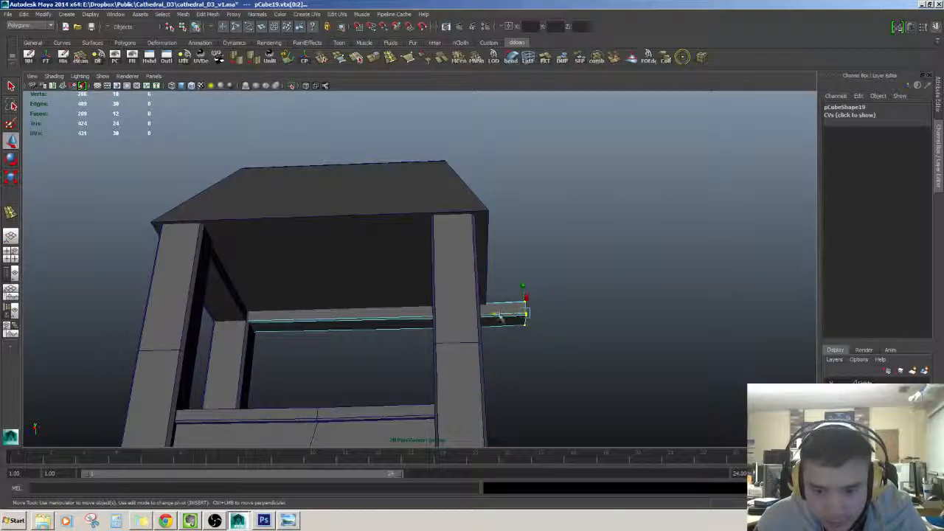
left_click_drag(500, 315, 510, 368, "alt")
left_click(434, 372)
- Duplicate the side beam and move the copy along X to the opposite side, under the roof's other edge
left_click(362, 301)
scroll(426, 375, "down", 5)
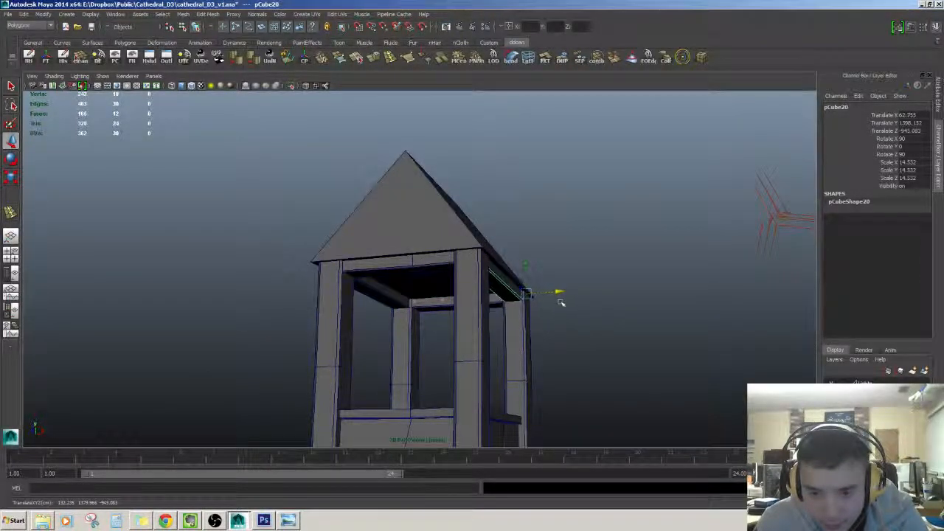
left_click_drag(560, 302, 559, 303)
left_click_drag(605, 369, 594, 389, "alt")
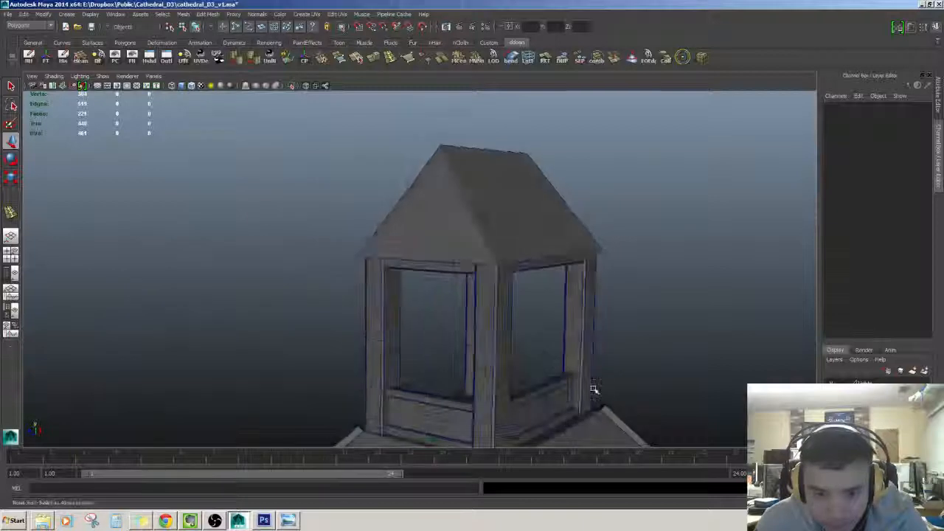
- Try to shift the first side beam's end vertices in wireframe view, and undo the shift
scroll(594, 388, "up", 10)
left_click(464, 253)
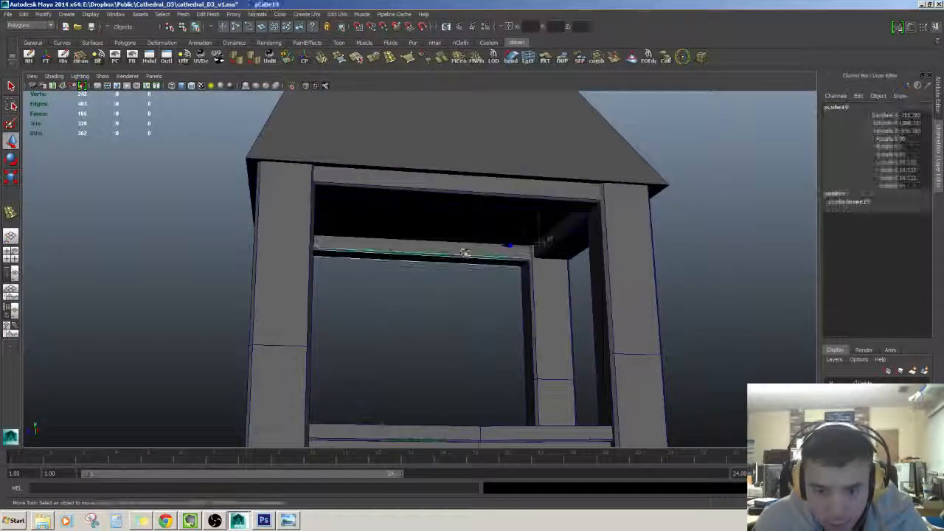
key("4")
mouse_move(478, 263)
left_mouse_down("alt")
mouse_move(459, 264)
mouse_move(452, 334)
mouse_move(418, 272)
left_mouse_up("alt")
key("F9")
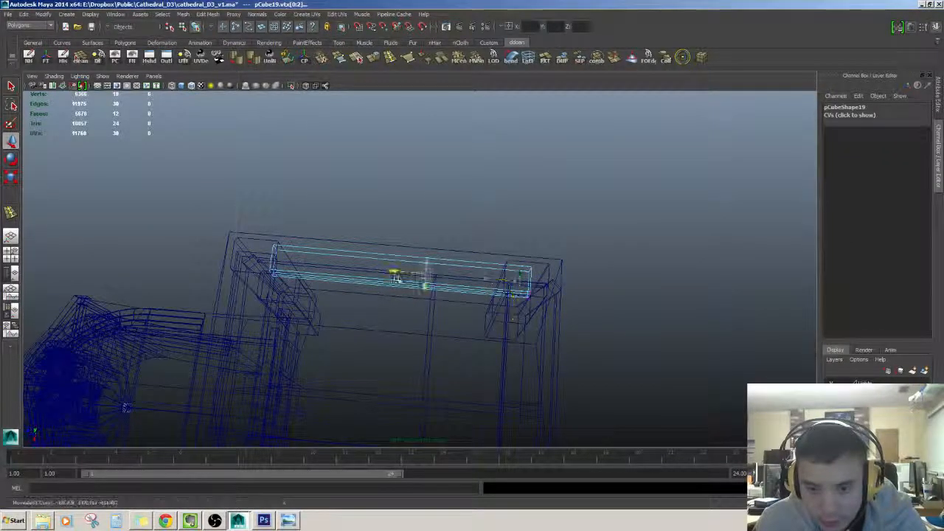
mouse_move(395, 277)
left_mouse_down("alt")
mouse_move(432, 263)
mouse_move(434, 238)
mouse_move(434, 246)
mouse_move(484, 247)
mouse_move(436, 257)
left_mouse_up("alt")
key("5")
scroll(447, 254, "up", 4)
key("ctrl+z")
key("F8")
- Isolate the first side beam, select the cross-section edge loop near its end and move it to the beam's middle
key("ctrl+1")
mouse_move(528, 273)
left_mouse_down("alt")
mouse_move(533, 310)
mouse_move(493, 312)
mouse_move(464, 276)
mouse_move(525, 258)
left_mouse_up("alt")
right_click_drag(528, 260, 486, 266)
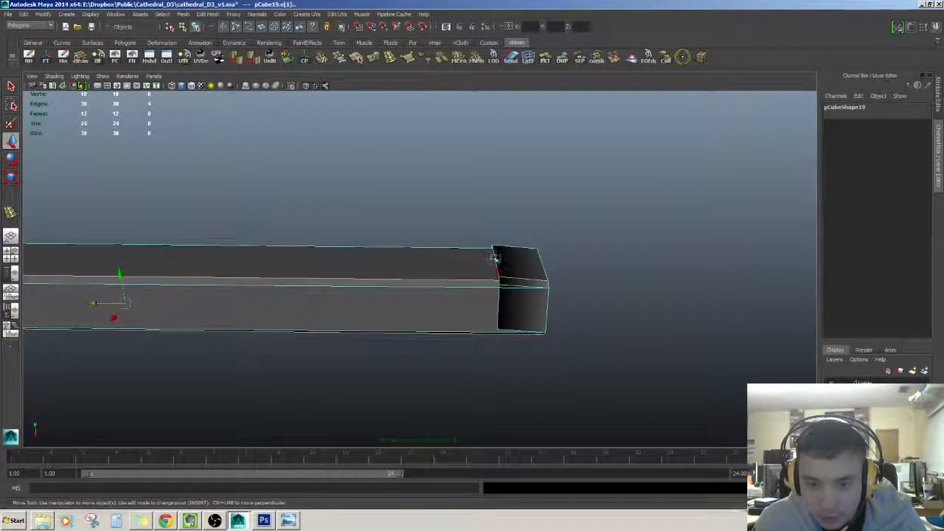
left_click_drag(546, 293, 523, 302, "alt")
left_click_drag(492, 269, 506, 239, "alt")
key("shift+i")
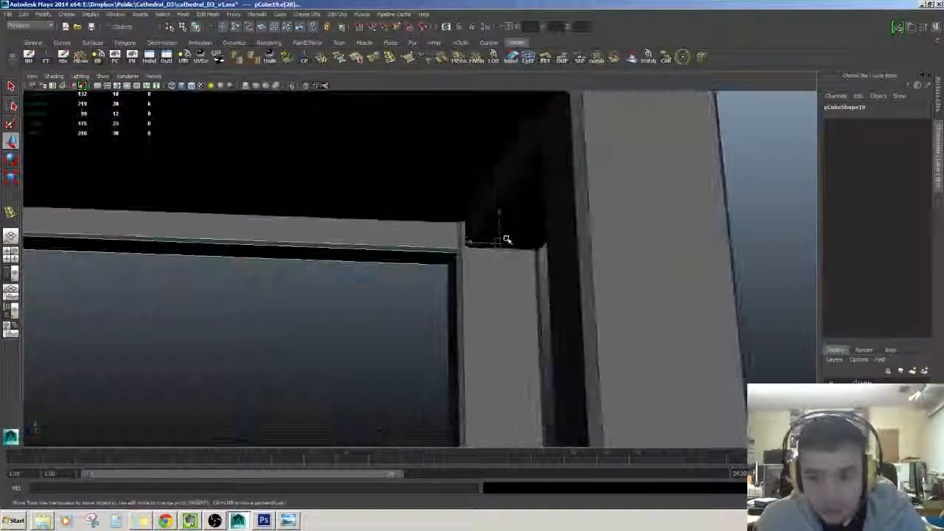
middle_click_drag(183, 266, 447, 259, "alt")
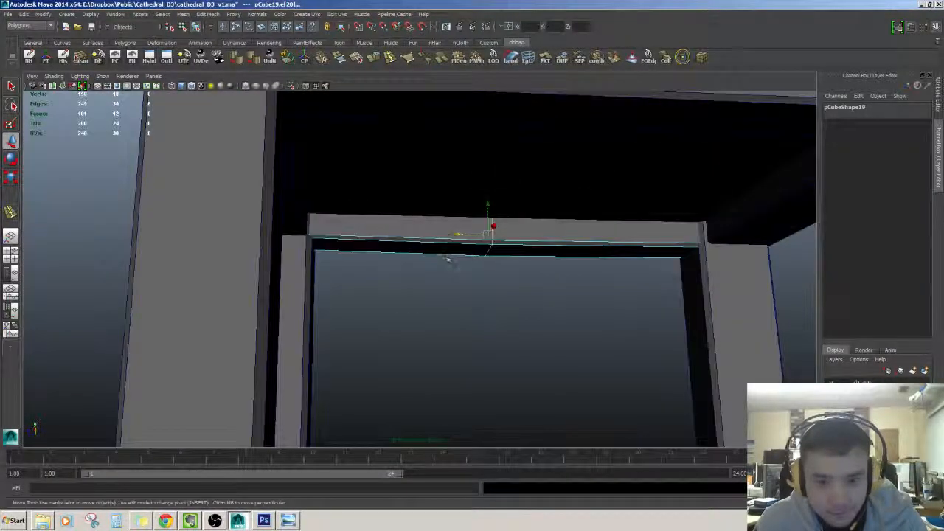
- Isolate the opposite side beam, select the cross-section edge loop near its end and move it towards the beam's middle
key("F8")
key("shift+i")
left_click_drag(541, 271, 478, 305, "alt")
key("shift+i")
key("ctrl+d")
key("shift+i")
key("F10")
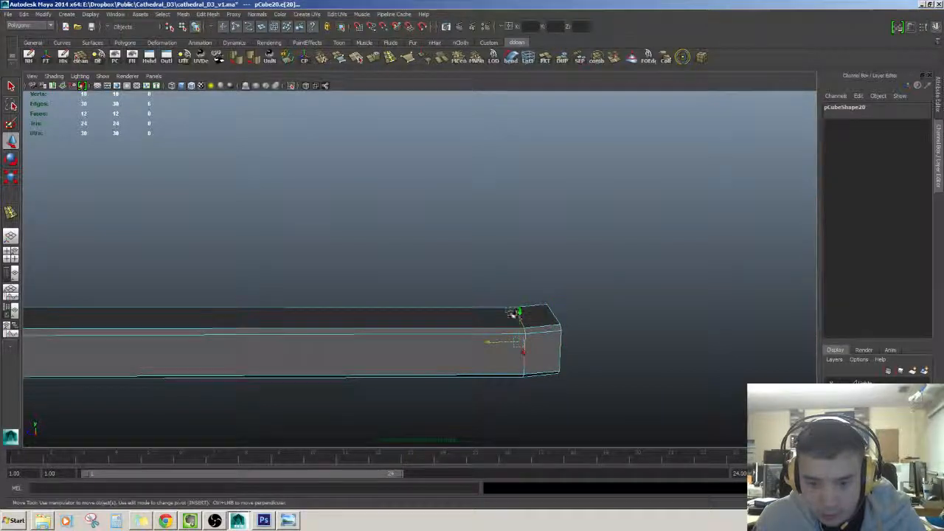
key("shift+i")
right_click_drag(511, 313, 413, 314, "alt")
left_click_drag(413, 314, 454, 263, "alt")
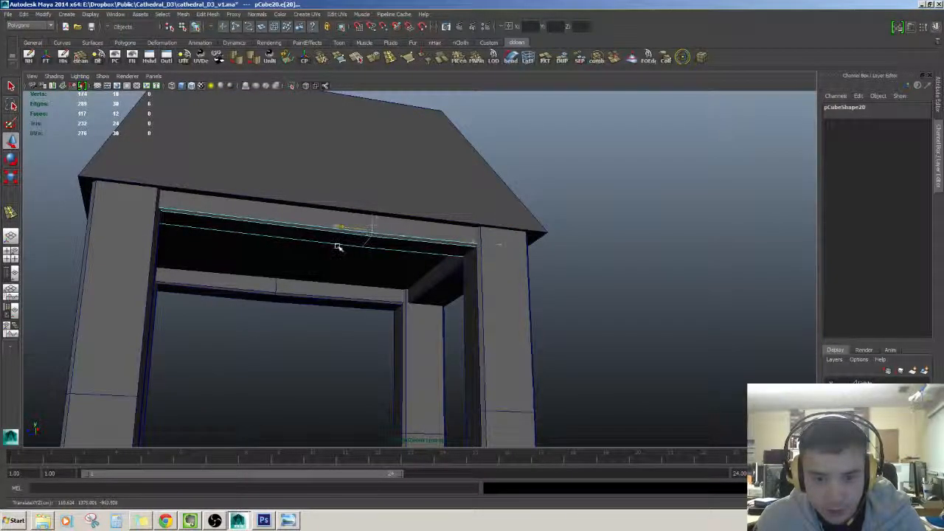
left_click_drag(343, 251, 484, 266, "alt")
key("F8")
key("F8")
left_click(520, 344)
left_click_drag(520, 343, 341, 332, "alt")
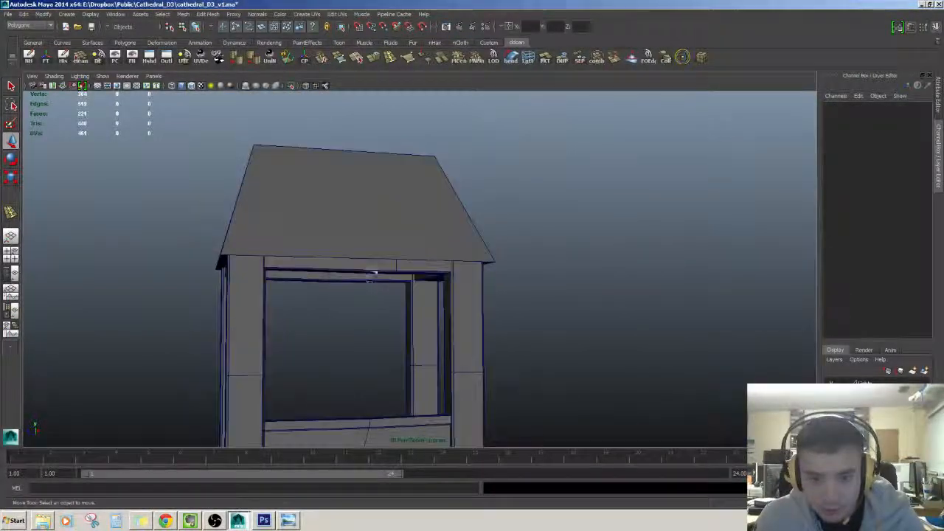
- Select the four horizontal beams under the belfry roof and isolate them from the rest of the cathedral
left_click(374, 269)
key("ctrl+1")
left_click_drag(374, 268, 300, 309, "alt")
left_click_drag(367, 302, 334, 216, "alt")
key("ctrl+1")
left_click(334, 216)
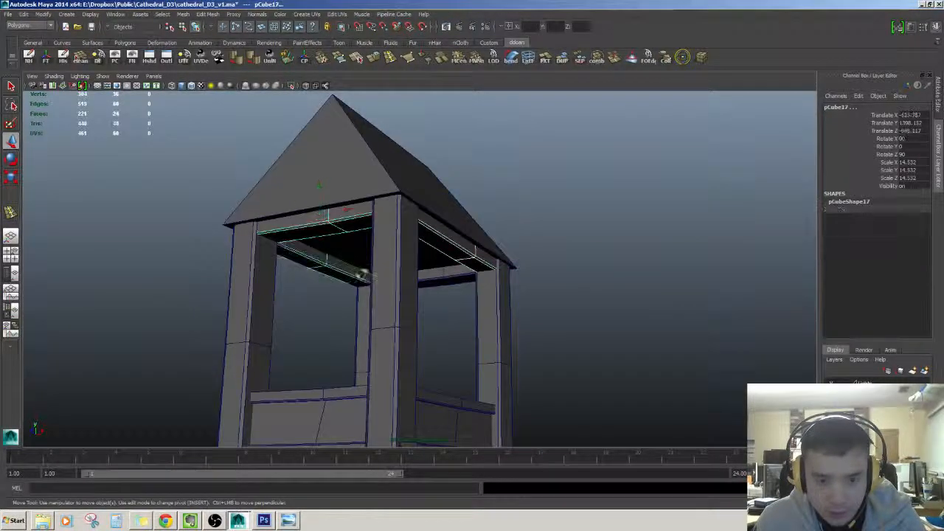
key("ctrl+1")
left_click_drag(439, 273, 501, 323, "alt")
left_click(502, 324)
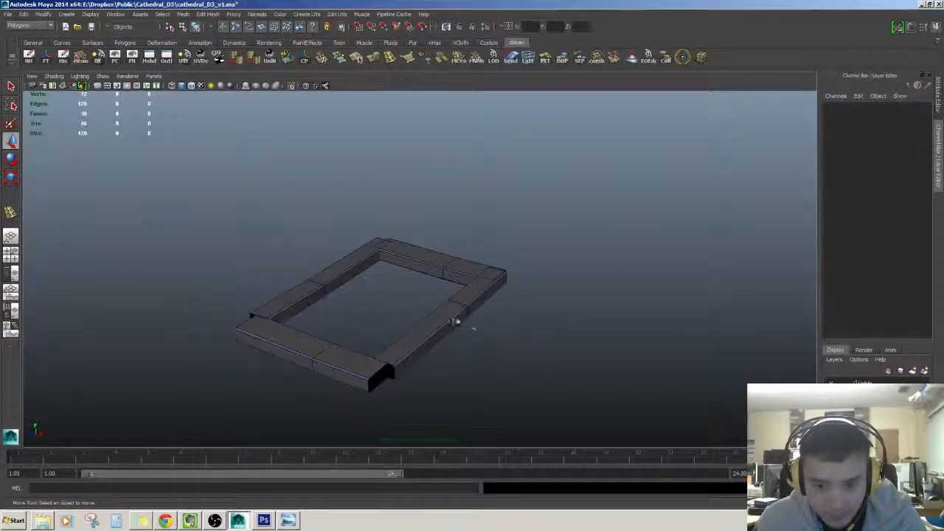
- Delete the hidden top faces of the copied side beam and of the rear beam adjoining it
left_click(455, 318)
right_click_drag(455, 320, 462, 337)
scroll(463, 337, "up", 3)
left_click(464, 337)
left_click(499, 309, "shift")
left_click_drag(499, 309, 481, 331, "alt")
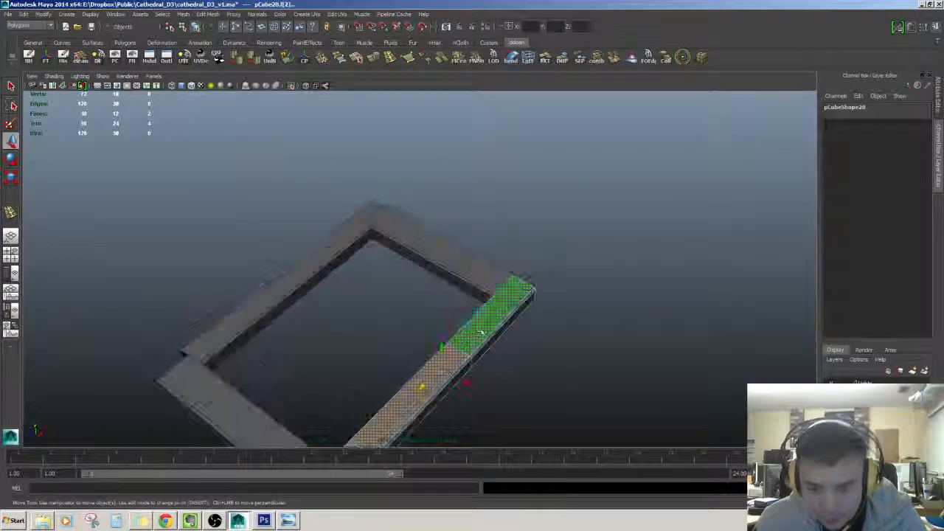
key("Delete")
left_click(498, 286)
right_click_drag(467, 270, 469, 287)
left_click(471, 275)
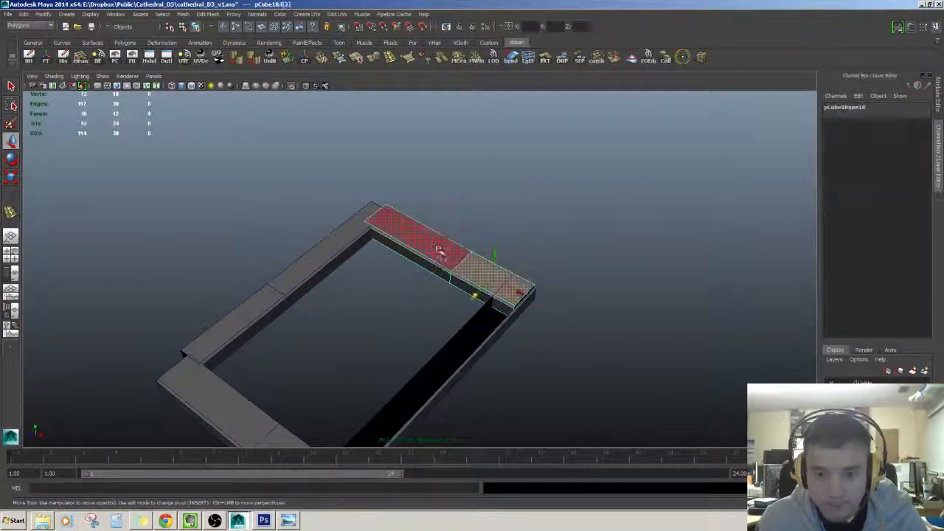
key("Delete")
- Delete the hidden top faces of the first side beam and of the front beam
middle_click_drag(449, 251, 496, 238, "alt")
left_click(401, 231)
right_click_drag(382, 243, 383, 261)
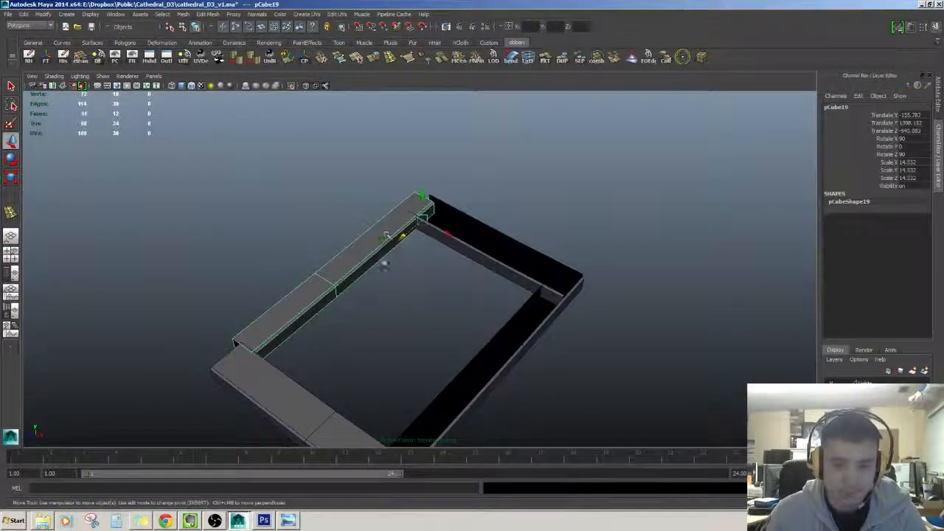
left_click(363, 255)
key("Delete")
middle_click_drag(307, 290, 361, 210, "alt")
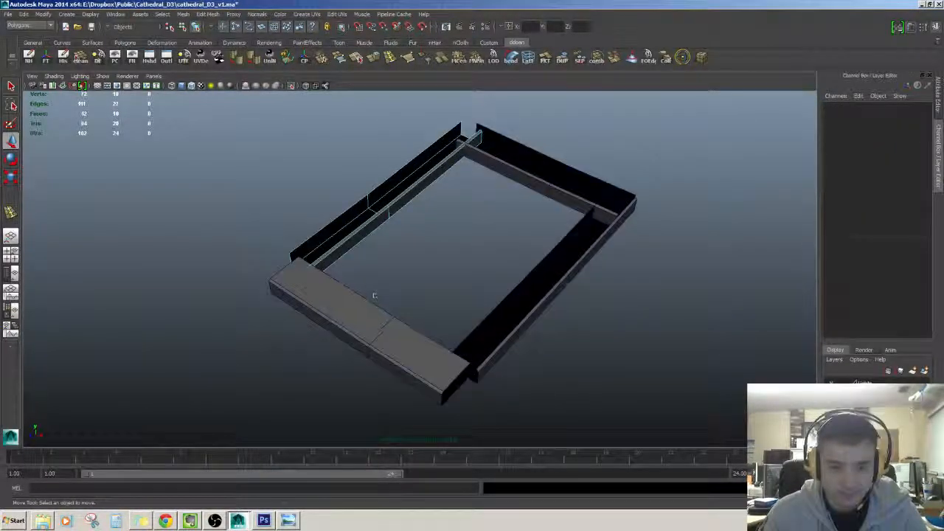
left_click(358, 306)
right_click_drag(347, 301, 348, 323)
left_click(349, 319)
key("Delete")
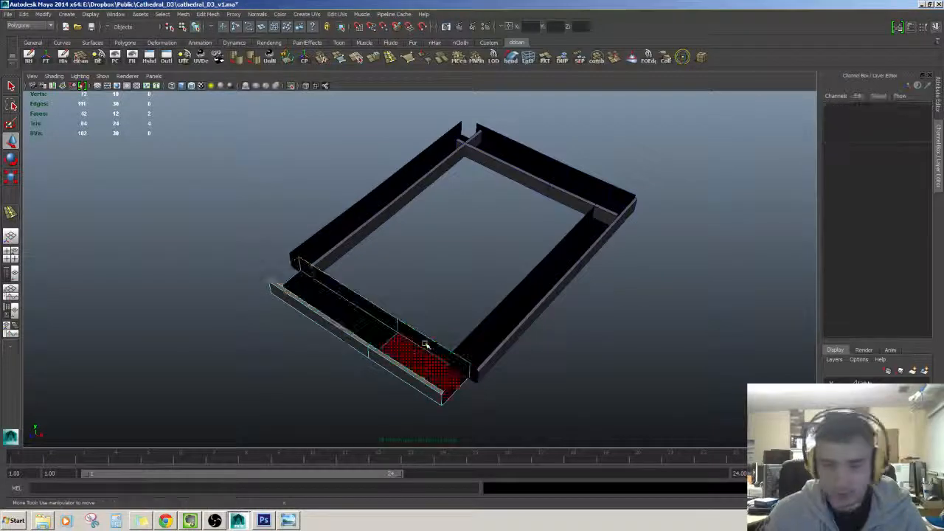
left_click_drag(423, 337, 443, 328, "alt")
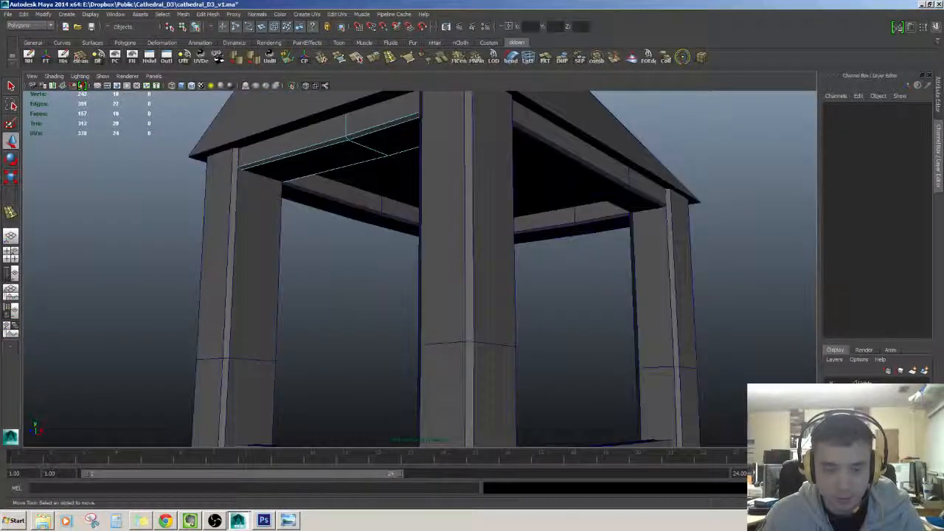
- Show the whole belfry to check the beams, isolate them again and delete the front beam's narrow top-edge faces
key("F8")
left_click(361, 199)
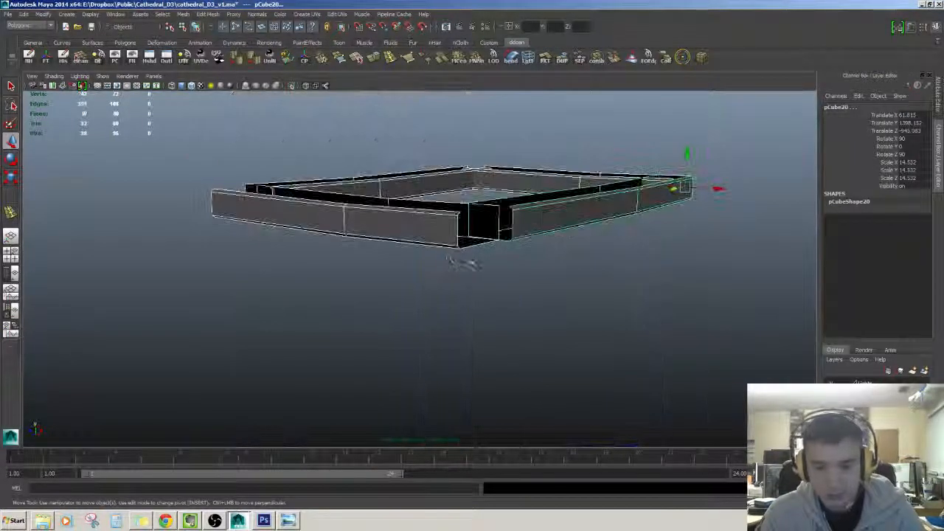
left_click(304, 190)
left_click(305, 191, "shift")
left_click_drag(305, 191, 89, 230, "alt")
left_click_drag(331, 225, 395, 229, "alt")
key("Delete")
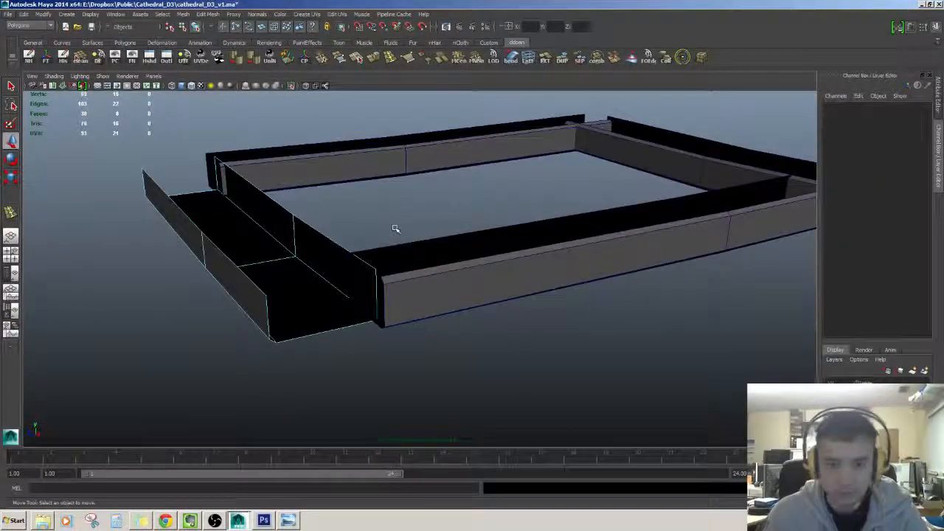
- Delete the two narrow faces along the top edge of the copied side beam
left_click(494, 272)
right_click_drag(497, 261, 499, 277)
left_click(493, 261)
middle_click_drag(493, 261, 317, 297, "alt")
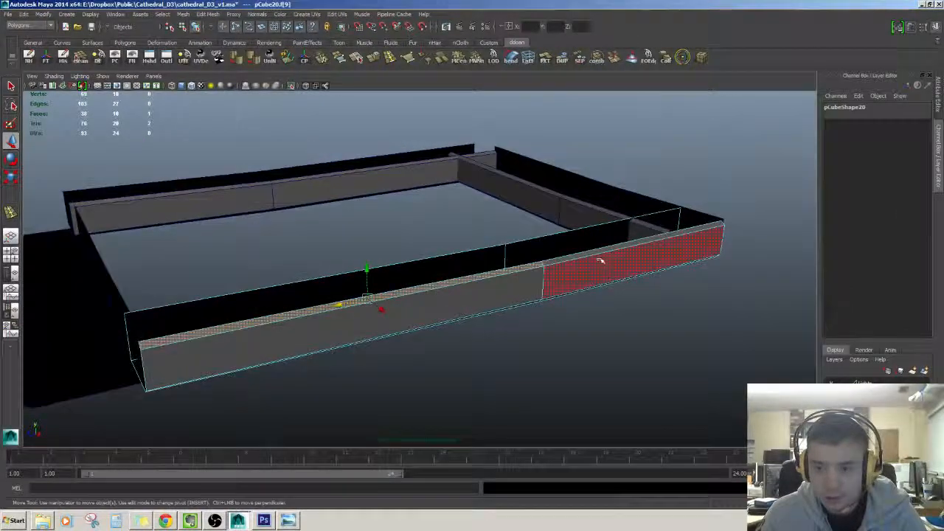
key("Delete")
left_click_drag(611, 254, 531, 286, "alt")
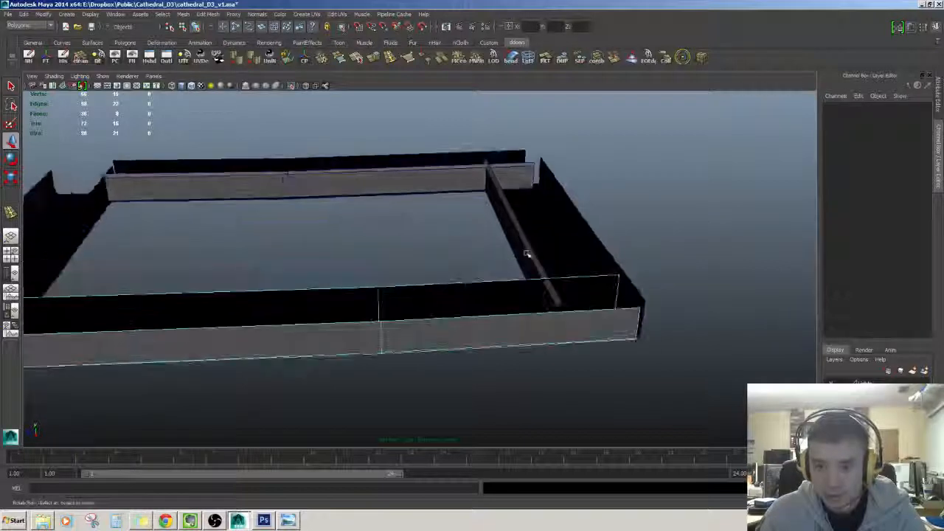
- Delete the two narrow faces along the top edge of the rear beam
left_click(529, 253)
left_click_drag(572, 264, 465, 365, "alt")
left_click(522, 254)
left_click(522, 254)
left_click_drag(516, 254, 532, 197, "alt")
left_click(492, 282)
left_click_drag(480, 276, 512, 280, "alt")
right_click_drag(510, 276, 509, 292)
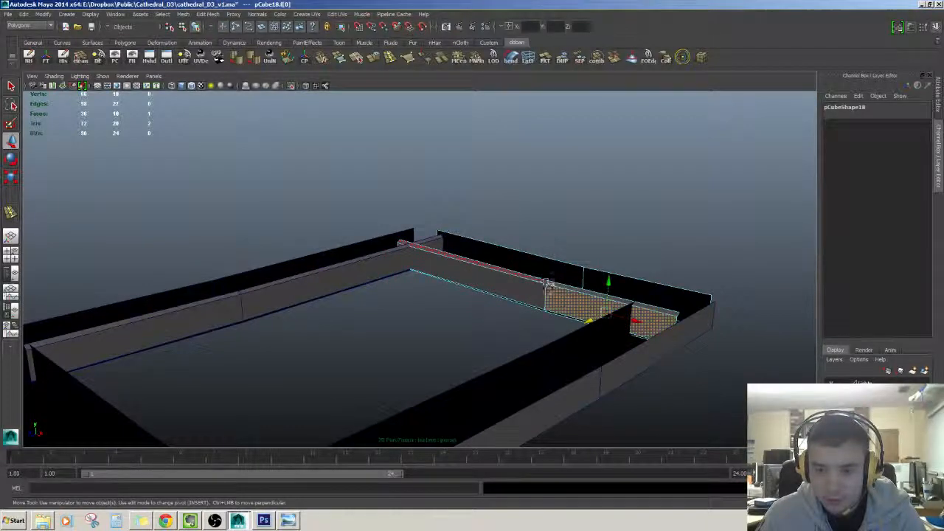
- Delete the two narrow faces along the top edge of the first side beam
middle_click_drag(247, 282, 372, 291, "alt")
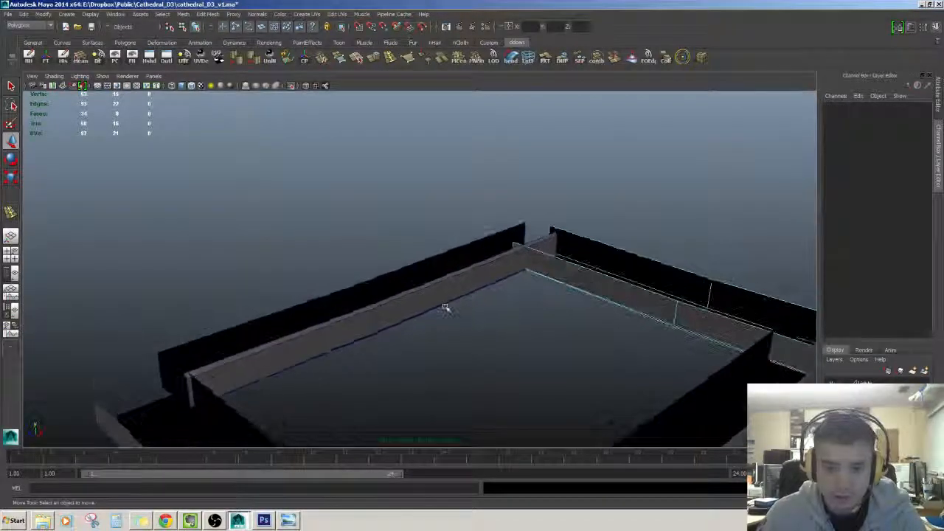
left_click_drag(445, 308, 423, 303, "alt")
left_click(423, 303)
right_click_drag(424, 296, 422, 310)
left_click(422, 306)
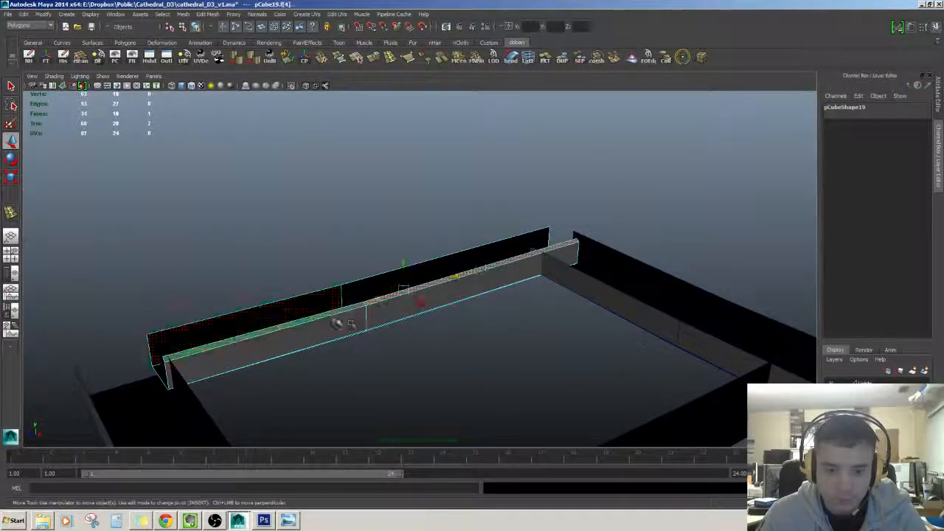
key("Delete")
scroll(370, 314, "down", 4)
left_click_drag(382, 312, 441, 319, "alt")
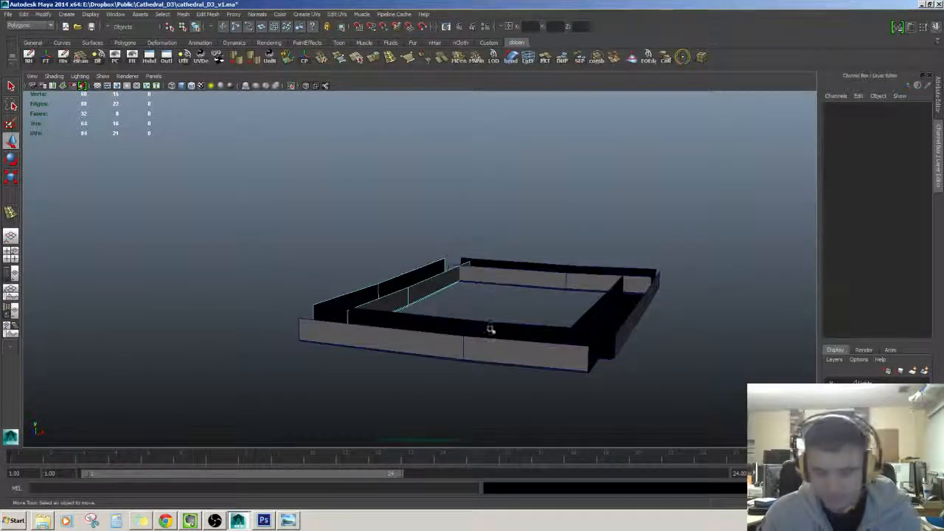
- Show the full belfry again and examine the trimmed beams under the roof from below and around the tower
key("F8")
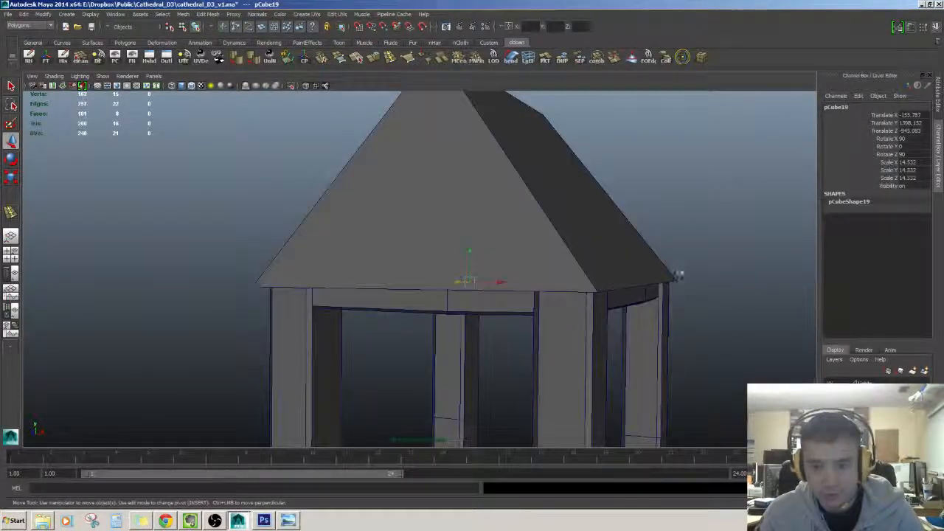
left_click_drag(679, 269, 686, 259, "alt")
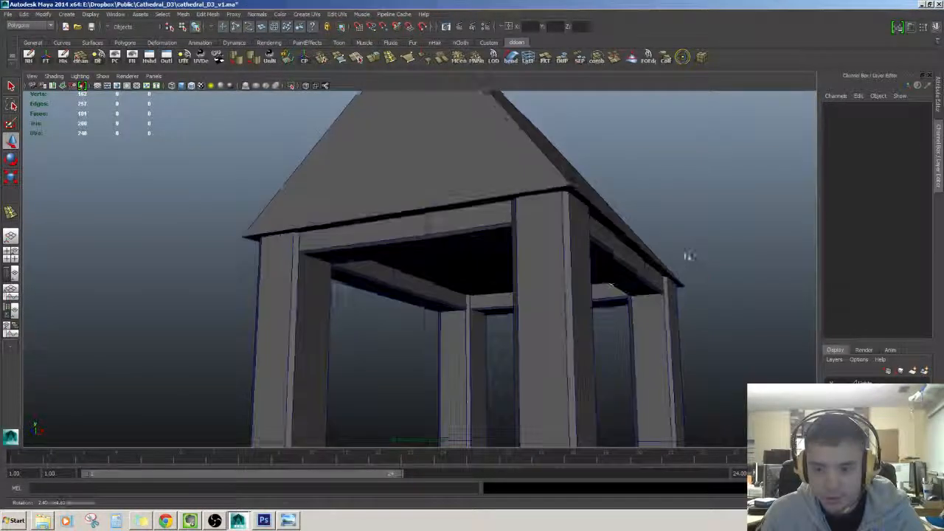
left_click(459, 244)
left_click_drag(441, 261, 425, 267, "alt")
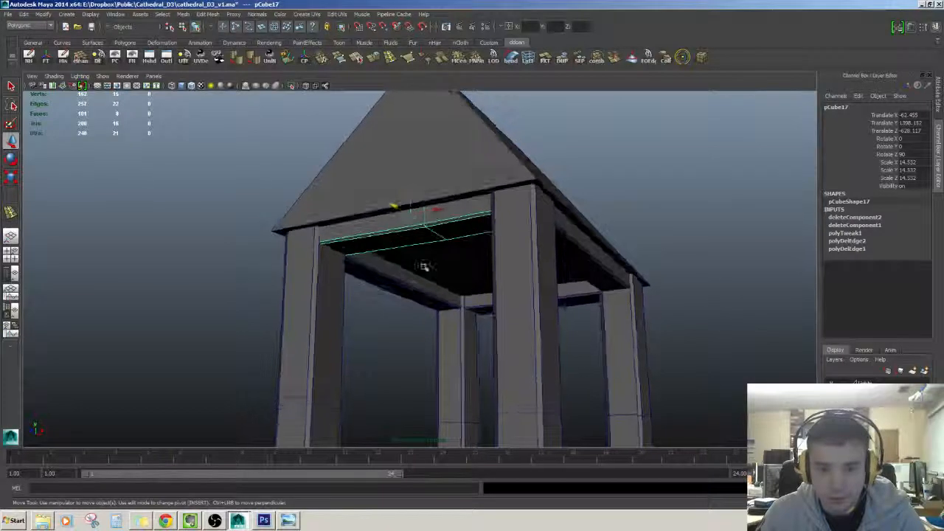
left_click(406, 284)
left_click(441, 236, "shift")
left_click(584, 267, "shift")
left_click(575, 295, "shift")
left_click_drag(577, 294, 479, 263, "alt")
left_click(677, 253)
scroll(480, 264, "down", 6)
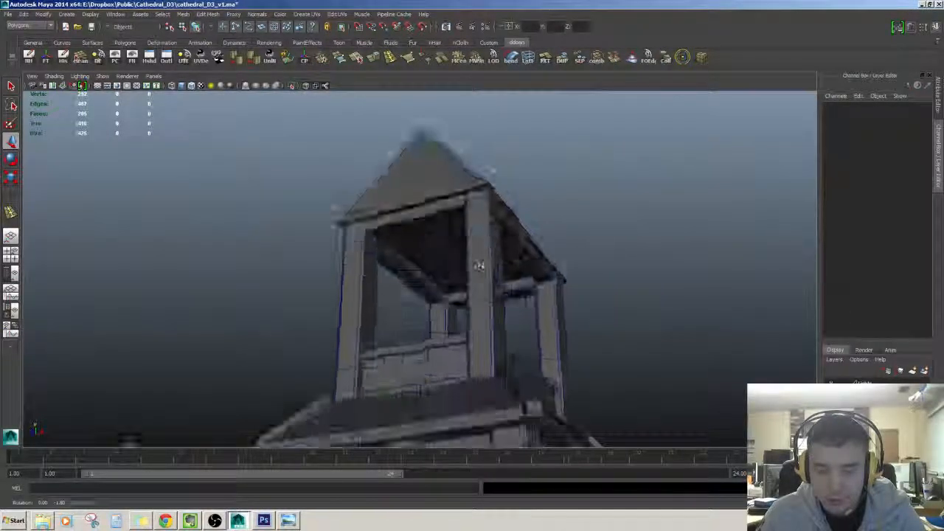
middle_click_drag(516, 281, 500, 276, "alt")
scroll(500, 279, "up", 4)
left_click_drag(499, 287, 425, 202, "alt")
scroll(460, 267, "down", 4)
scroll(472, 265, "up", 4)
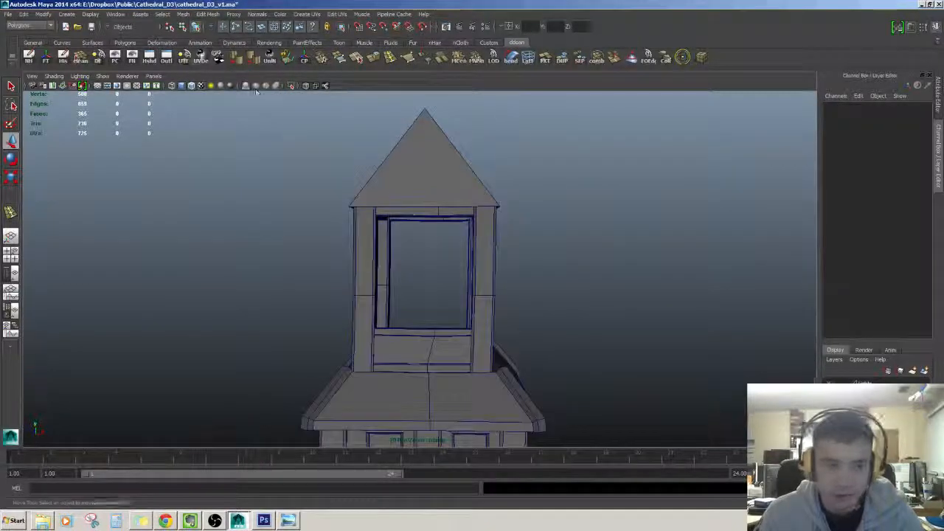
- Create a polygon cylinder, scale it uniformly to 251.413, rotate it 90 degrees about X and place it at the belfry
left_click(67, 14)
mouse_move(92, 37)
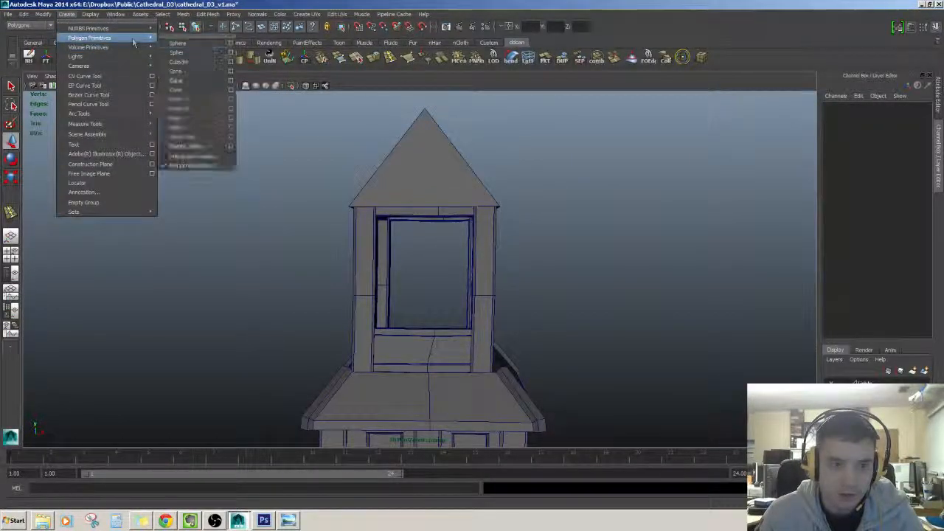
left_click(190, 62)
scroll(423, 272, "down", 3)
left_click_drag(423, 272, 404, 316, "alt")
scroll(403, 316, "down", 2)
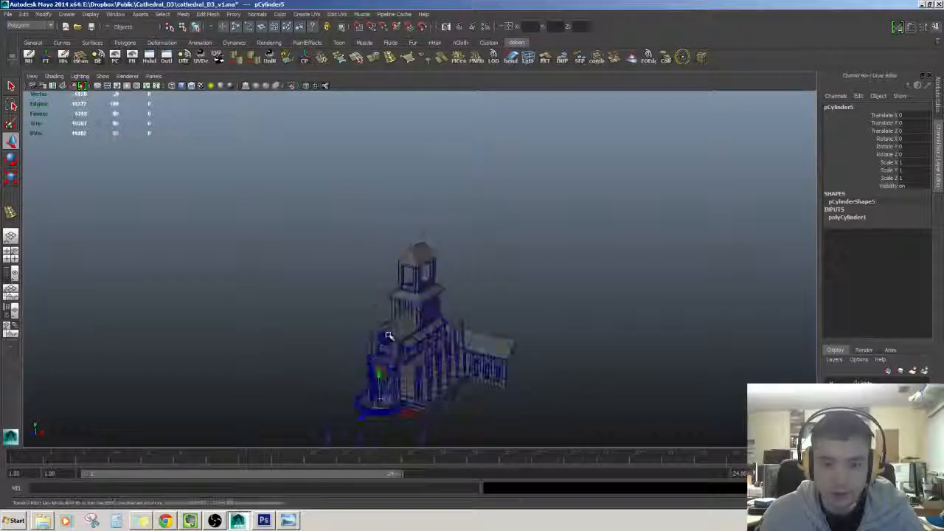
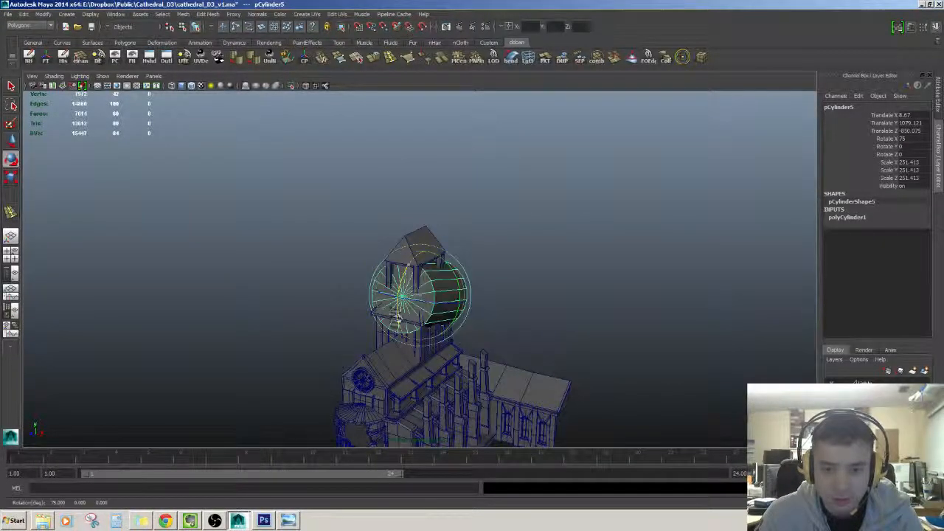
scroll(418, 297, "up", 4)
scroll(436, 289, "down", 4)
left_click_drag(436, 288, 514, 283, "alt")
scroll(514, 282, "up", 3)
- Set the cylinder's axis subdivisions to 28 and delete three quarters of its faces, keeping one upper quarter
left_click(859, 217)
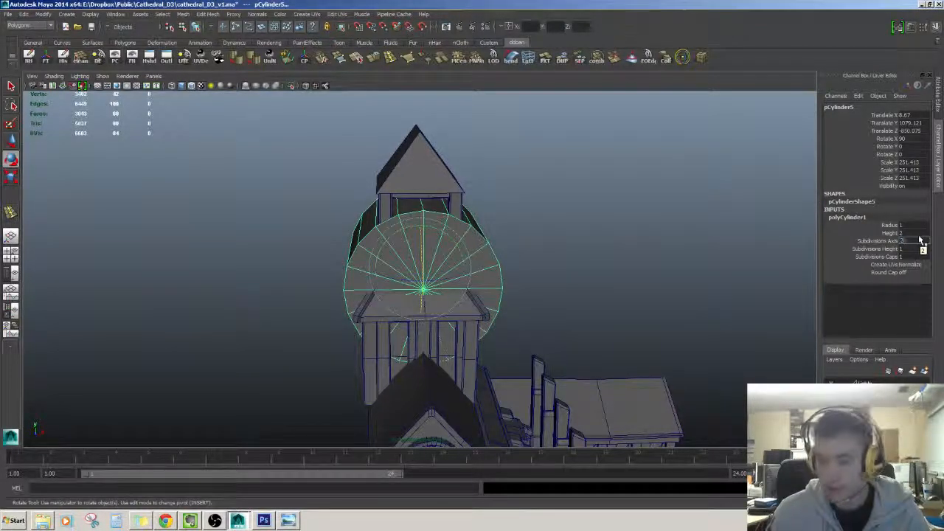
left_click_drag(520, 277, 453, 230, "alt")
key("F11")
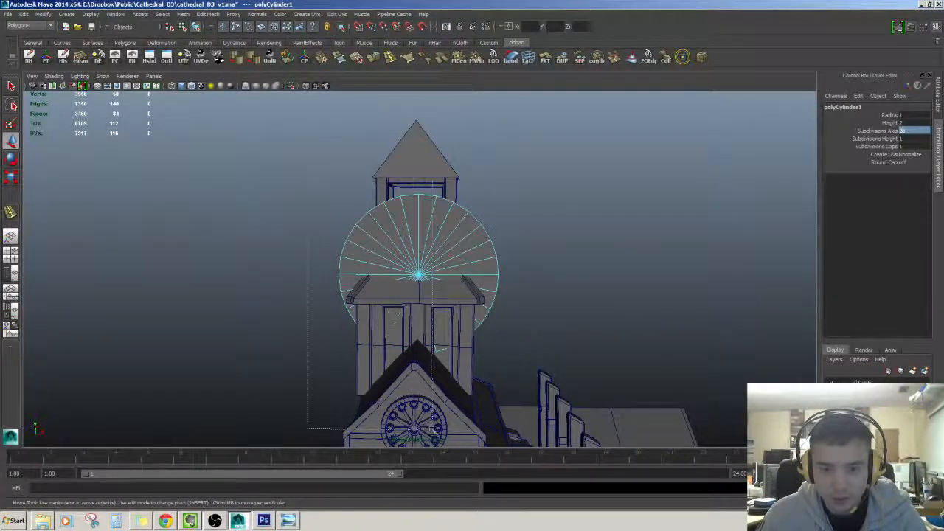
left_click_drag(308, 238, 413, 428)
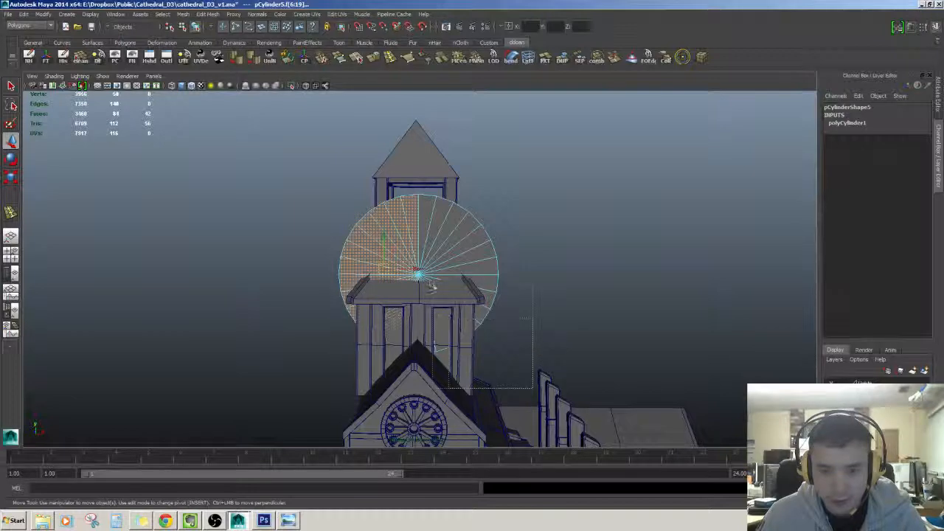
left_click_drag(432, 286, 430, 284, "shift")
left_click_drag(582, 302, 325, 312, "alt")
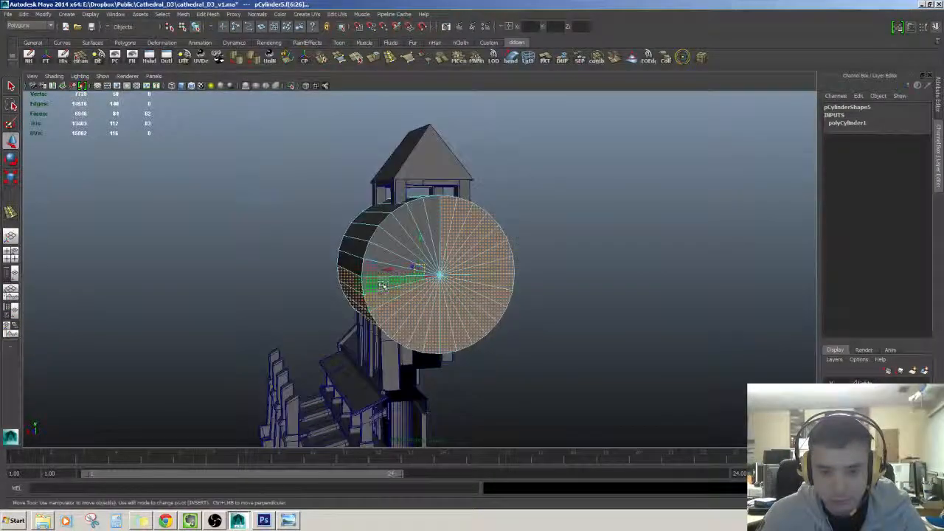
key("Delete")
left_click_drag(390, 308, 597, 308, "alt")
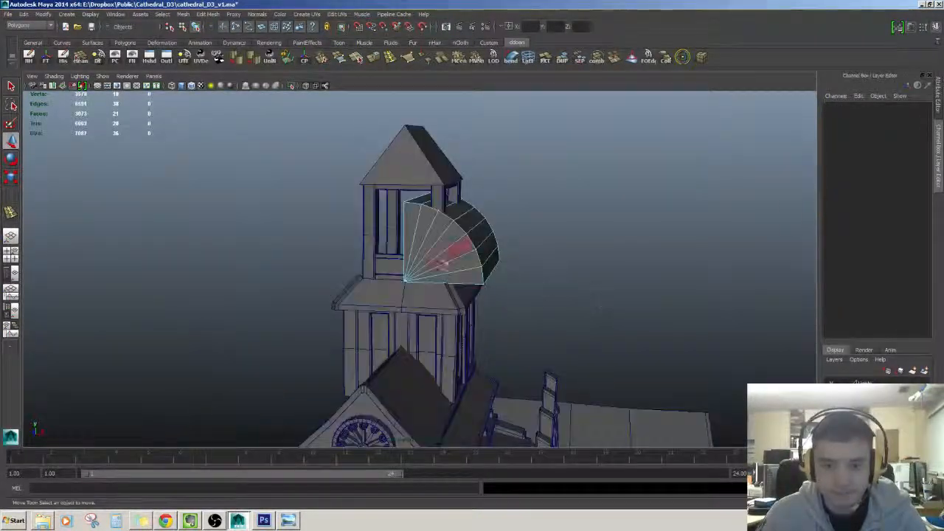
- Delete the quarter cylinder's end caps, leaving only its curved outer surface
right_click_drag(447, 234, 479, 207)
left_click_drag(479, 207, 525, 188, "alt")
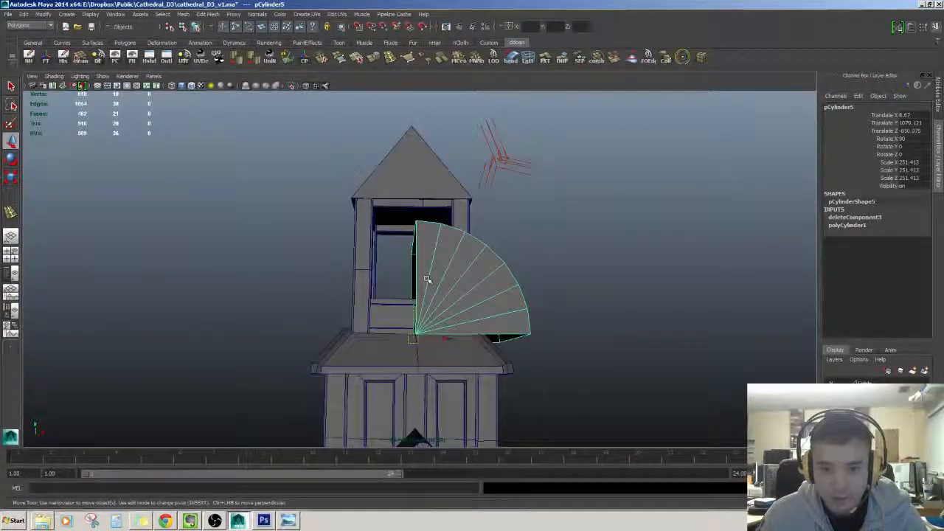
right_click_drag(426, 279, 427, 311)
left_click_drag(401, 317, 410, 403)
key("Delete")
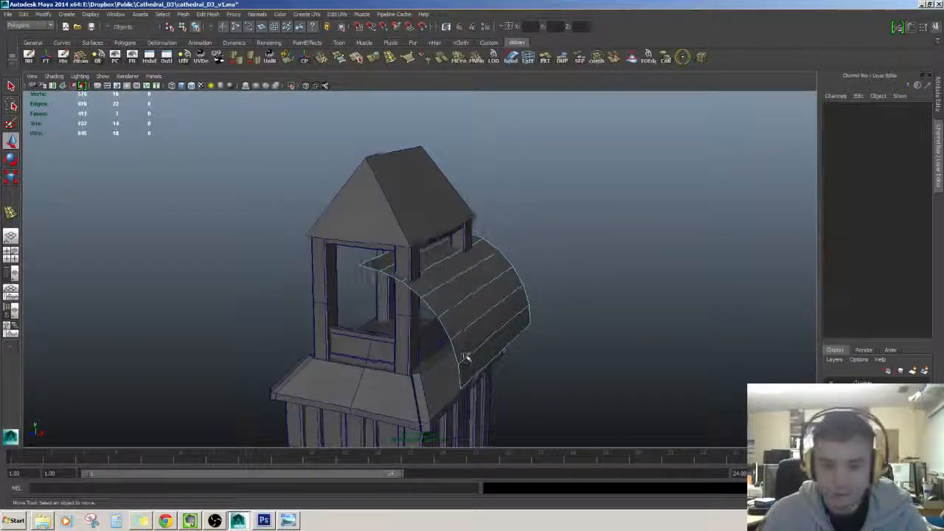
right_click_drag(471, 289, 503, 265)
mouse_move(502, 316)
left_mouse_down("alt")
mouse_move(498, 287)
mouse_move(526, 297)
mouse_move(511, 313)
left_mouse_up("alt")
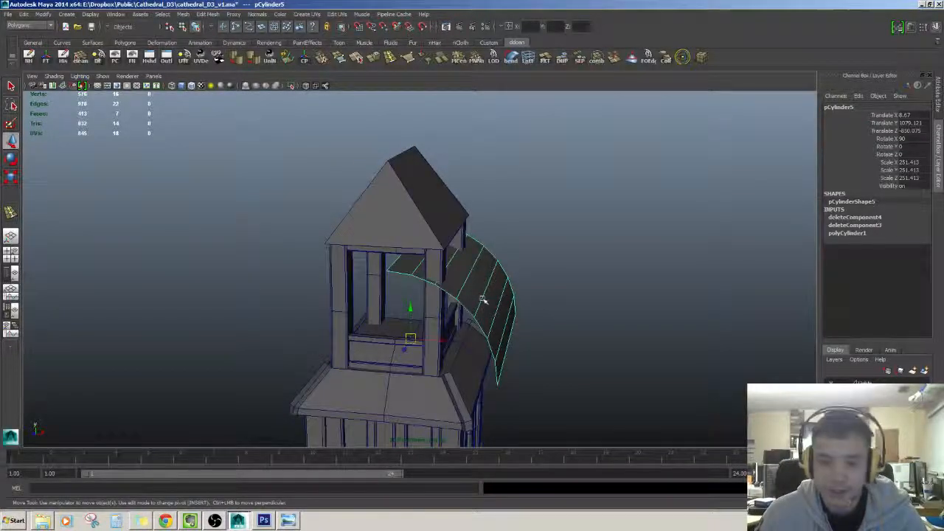
- Extrude all faces of the quarter cylinder by a local Z translation of 120.757 into a thick curved block
right_click_drag(487, 278, 486, 310)
left_click_drag(383, 221, 545, 376)
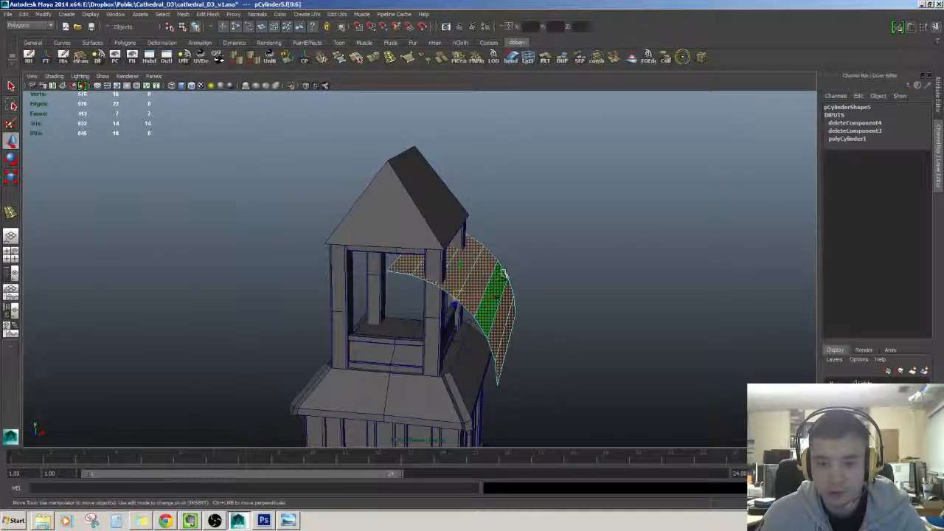
right_click_drag(504, 274, 505, 313, "shift")
scroll(505, 313, "up", 2)
left_click_drag(505, 317, 511, 294, "alt")
left_click_drag(568, 318, 625, 300)
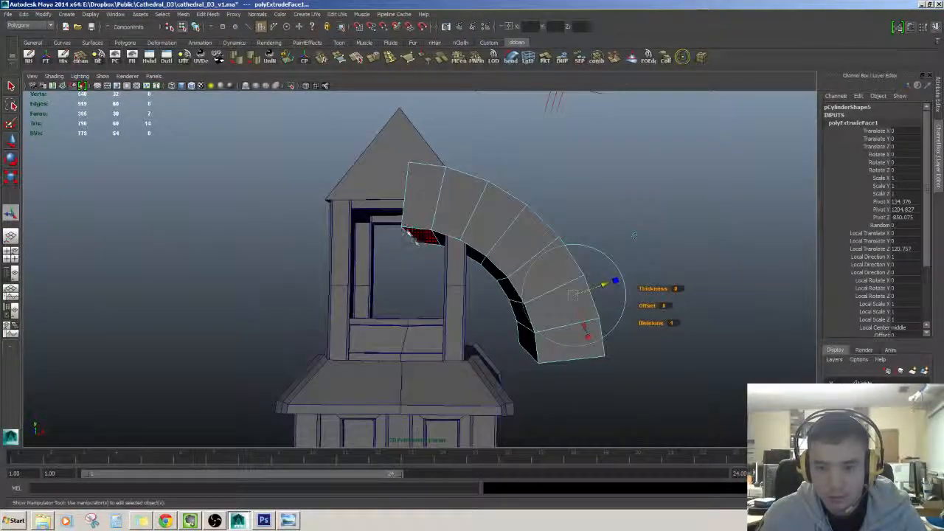
left_click_drag(633, 234, 534, 323, "alt")
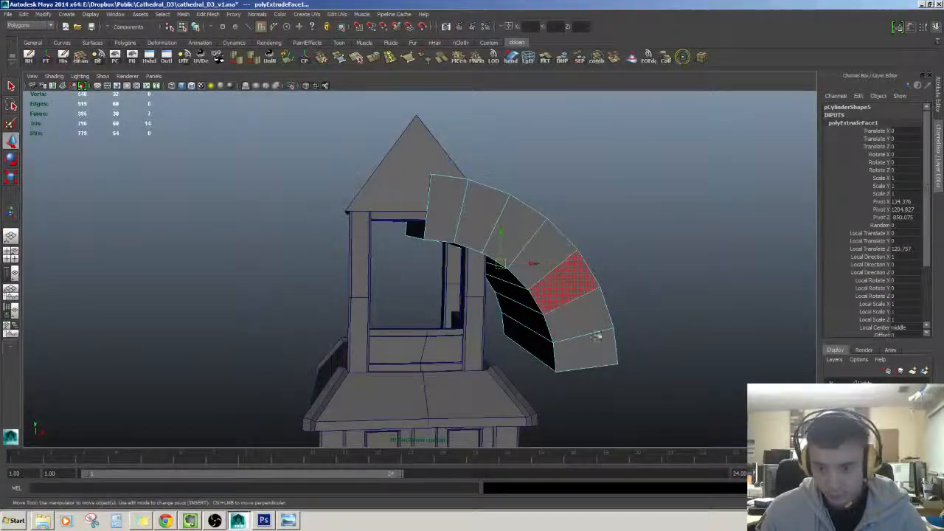
- Move the curved block away from the tower along X to 377.74
key("F8")
left_click_drag(596, 327, 508, 339, "alt")
left_click_drag(419, 356, 618, 360)
left_click_drag(618, 360, 567, 347, "alt")
- Examine the curved block's edges and end faces from above, below and the sides
key("F10")
left_click(577, 183)
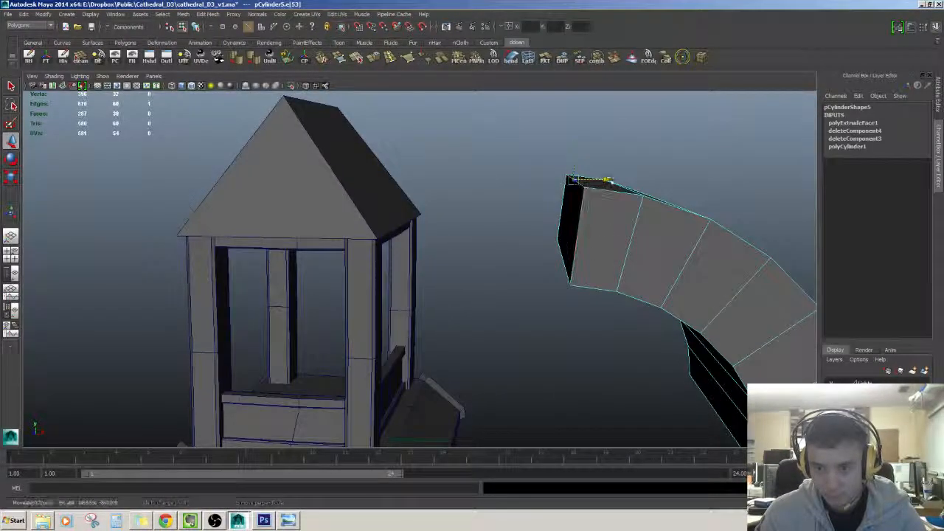
middle_click_drag(595, 301, 413, 207, "alt")
left_click_drag(605, 302, 553, 261, "alt")
left_click(556, 261)
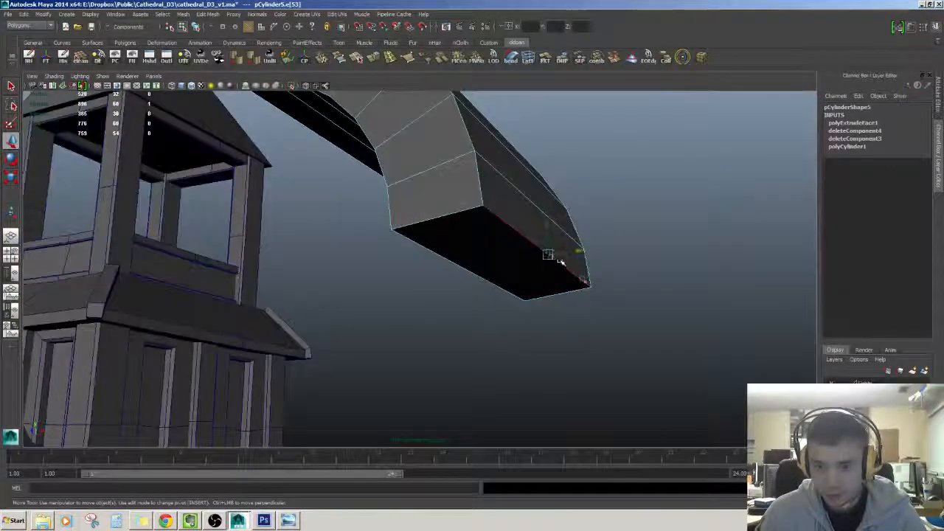
left_click_drag(394, 230, 467, 204, "alt")
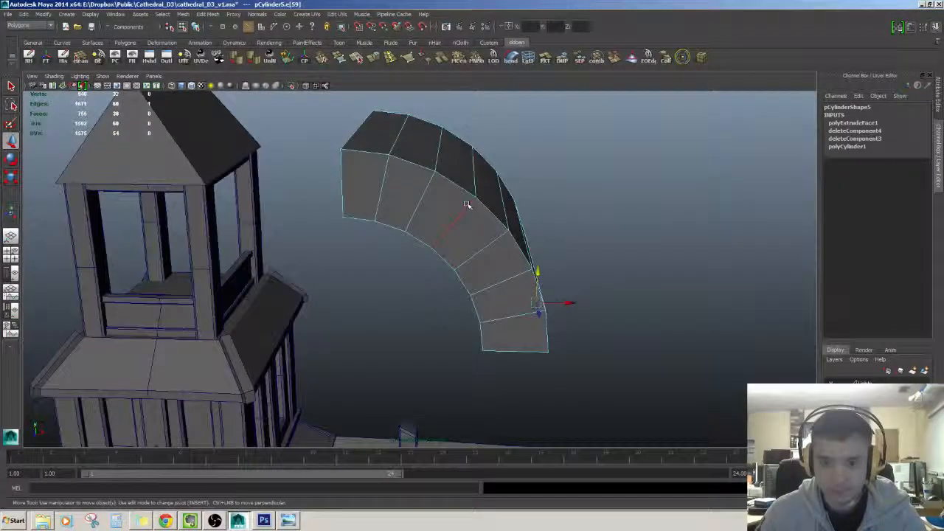
key("F8")
scroll(487, 273, "down", 4)
left_click_drag(509, 324, 483, 273, "alt")
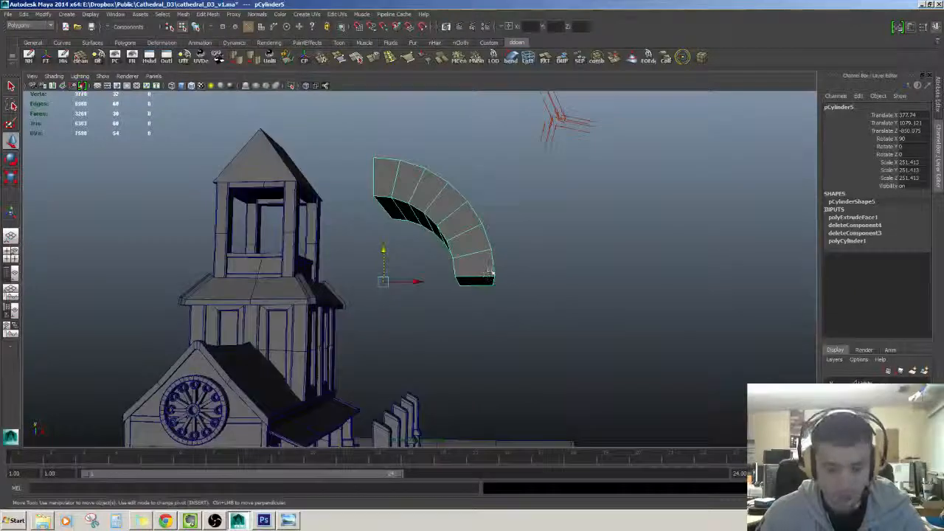
- Delete the curved block's construction history, move it to X 188.415 and narrow its Y scale to 54.564
key("alt+shift+d")
middle_click_drag(431, 259, 485, 275, "alt")
left_click_drag(485, 275, 369, 273, "alt")
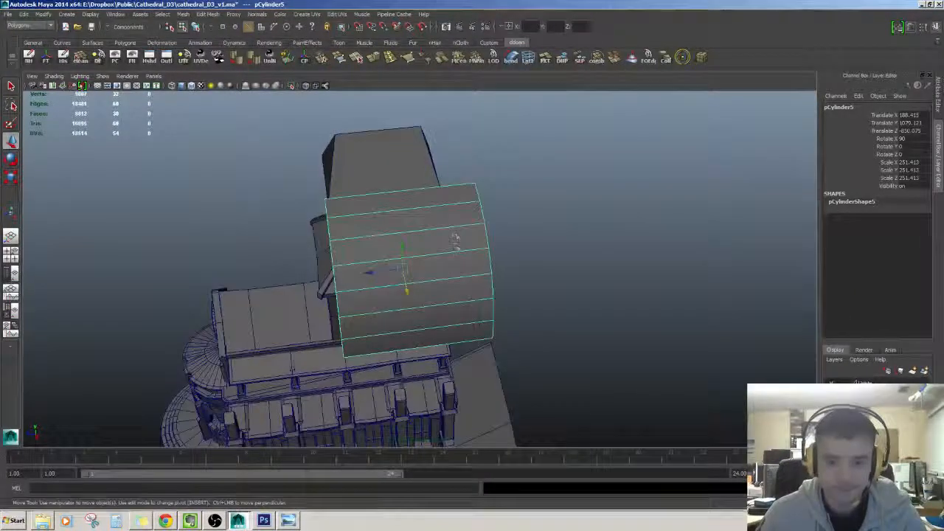
left_click_drag(454, 235, 413, 251, "alt")
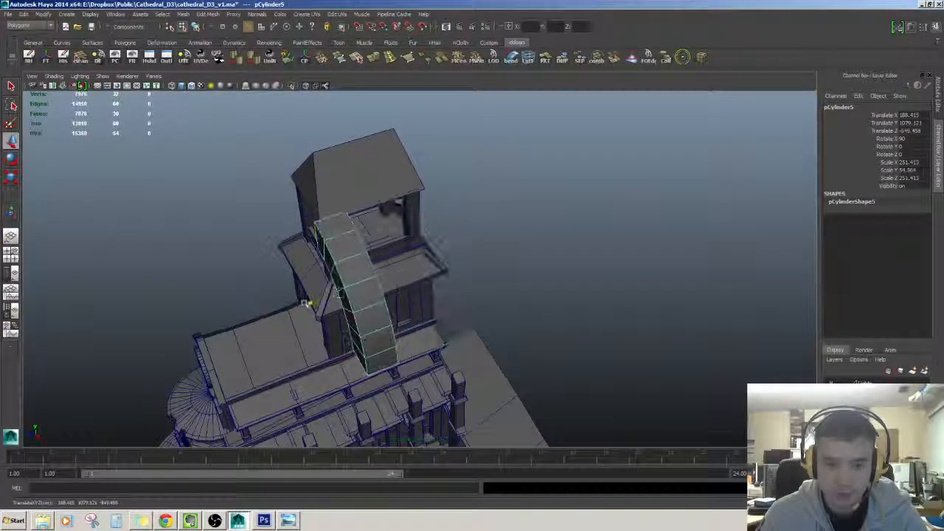
- Move the curved block against the belfry at X 14.968 and shift it along Z towards the pillars
left_click_drag(305, 303, 301, 305)
left_click_drag(300, 304, 429, 348, "alt")
left_click_drag(370, 360, 411, 291, "alt")
right_click_drag(410, 290, 430, 289, "alt")
left_click_drag(430, 290, 426, 368, "alt")
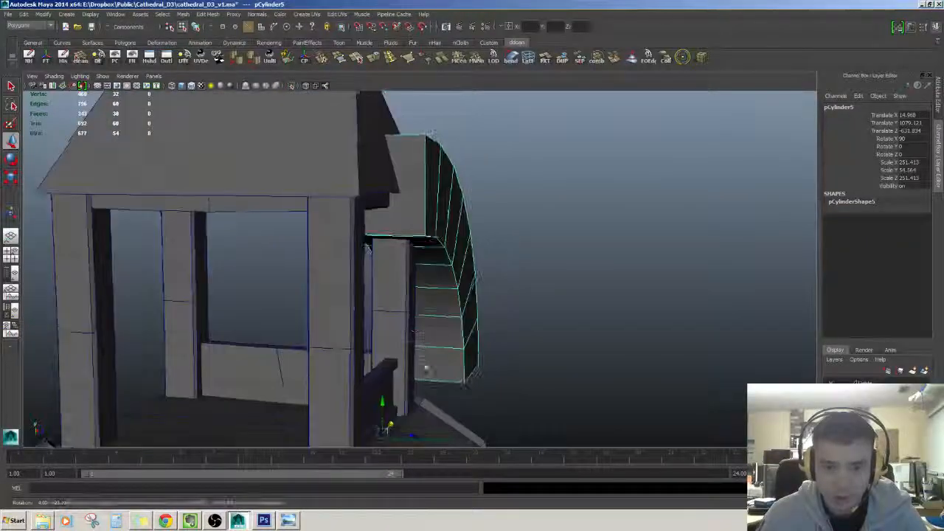
left_click_drag(402, 435, 398, 435)
left_click_drag(400, 432, 445, 362, "alt")
- Thin the curved block to a Y scale of 34.993 and align it with the pillars at Z -642.246
key("r")
left_click_drag(425, 412, 414, 413)
left_click_drag(476, 392, 447, 379, "alt")
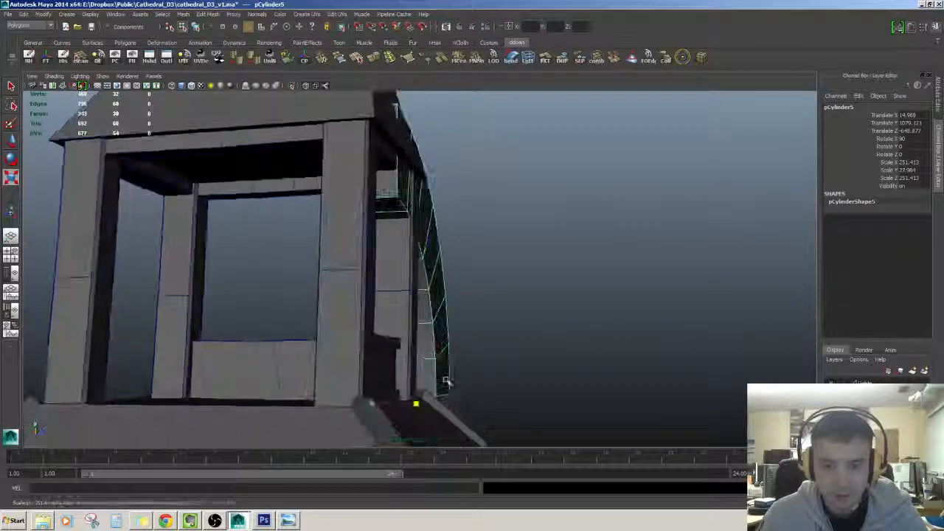
key("w")
left_click_drag(407, 404, 410, 404)
left_click_drag(435, 401, 470, 364, "alt")
key("r")
key("w")
left_click_drag(472, 362, 290, 393, "alt")
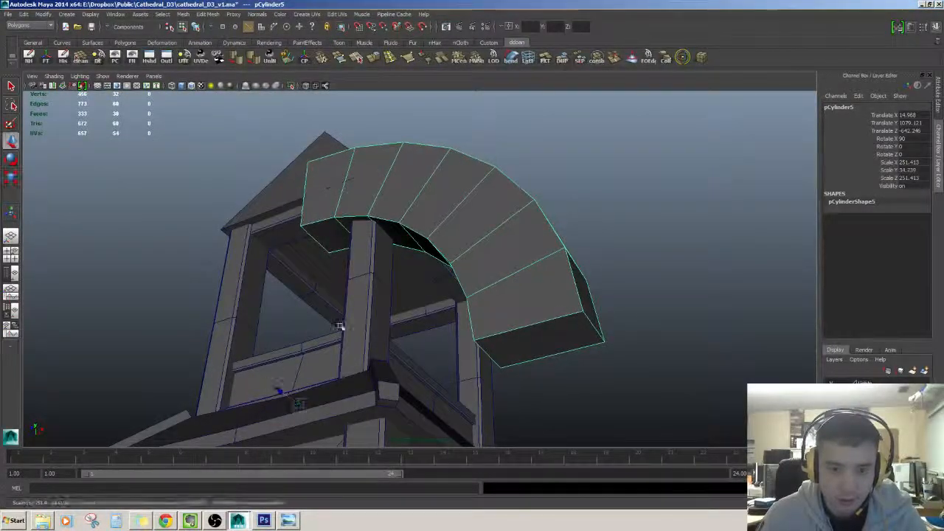
- Return the curved block to object selection and centre its pivot on the geometry
left_click(424, 346)
left_click_drag(339, 326, 470, 297, "alt")
key("F8")
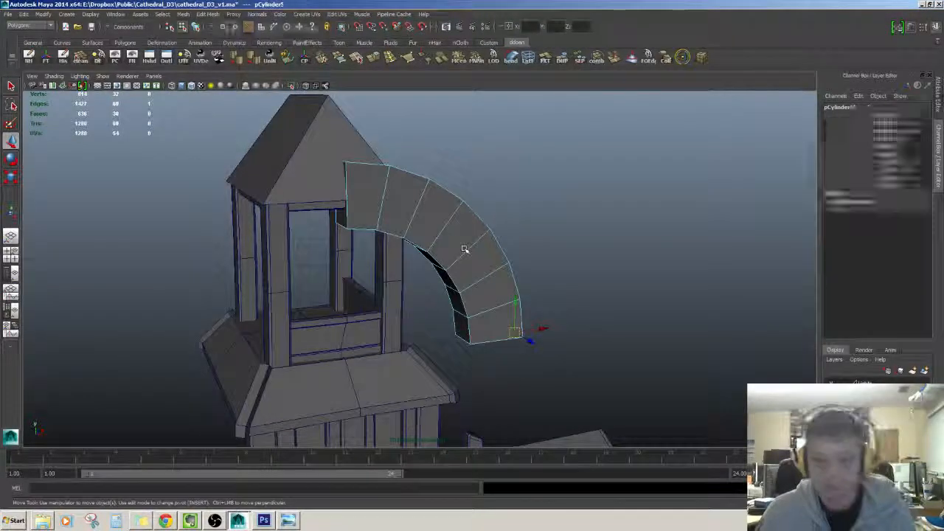
key("F8")
key("F8")
left_click_drag(471, 243, 542, 219, "alt")
left_click(573, 213)
left_click(467, 234)
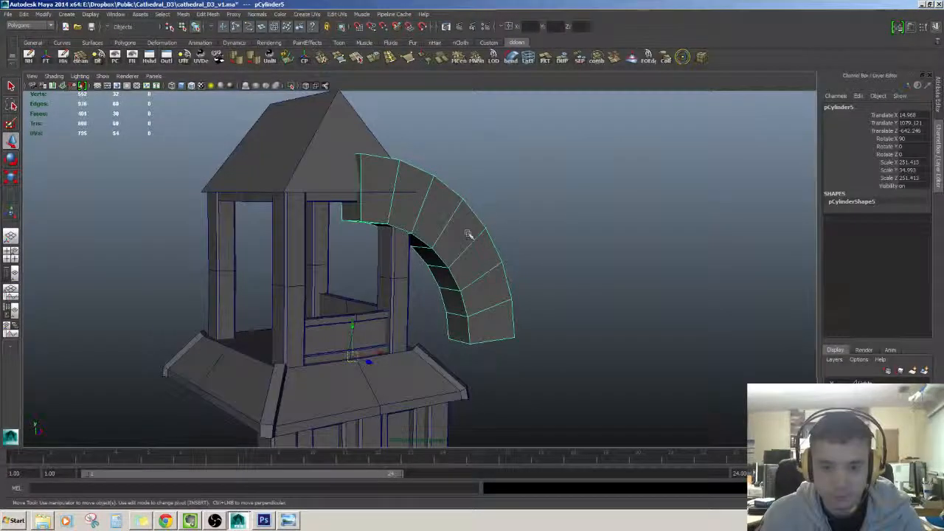
left_click_drag(507, 243, 432, 195, "alt")
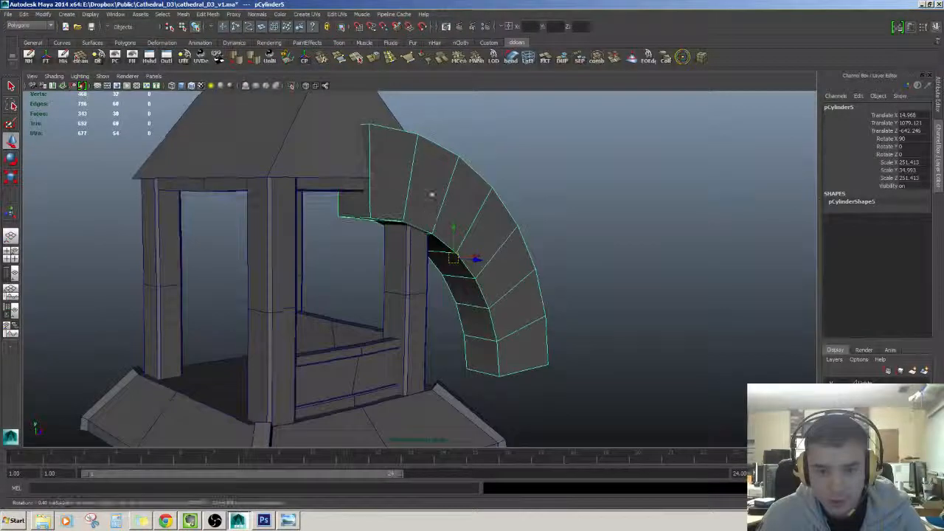
right_click_drag(424, 173, 423, 148)
left_click(385, 221)
left_click_drag(414, 254, 420, 215, "alt")
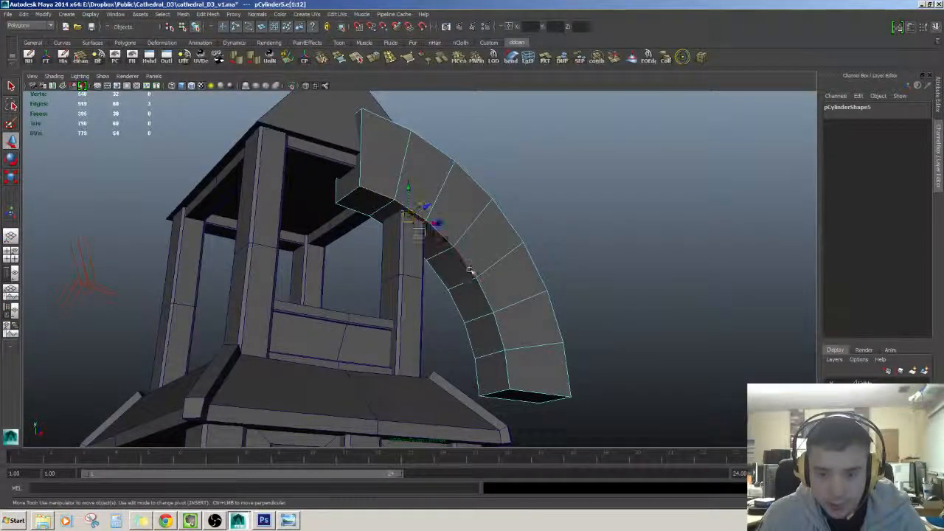
left_click_drag(505, 362, 473, 358, "alt")
key("F8")
key("F8")
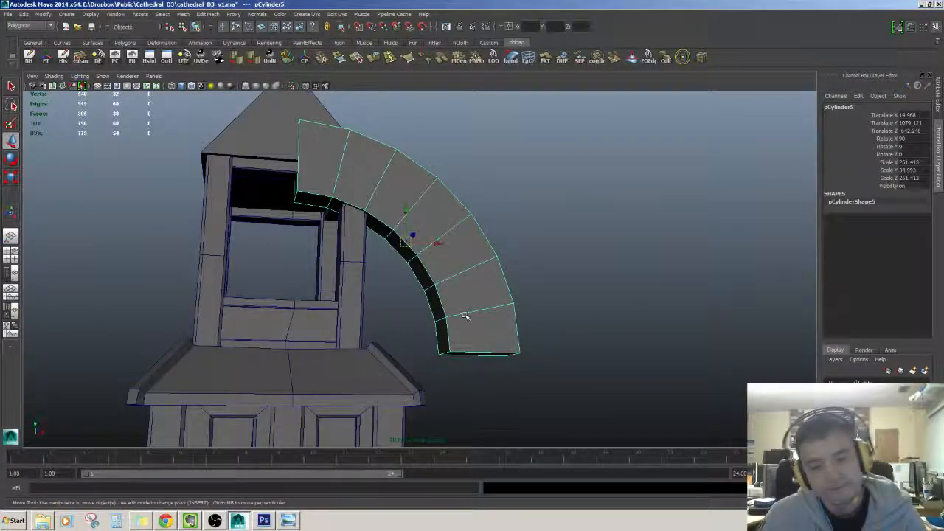
- Bevel the curved block's four long curved edge loops with one segment and adjust the bevel offset
left_click_drag(459, 313, 476, 253, "alt")
left_click_drag(406, 194, 354, 177, "alt")
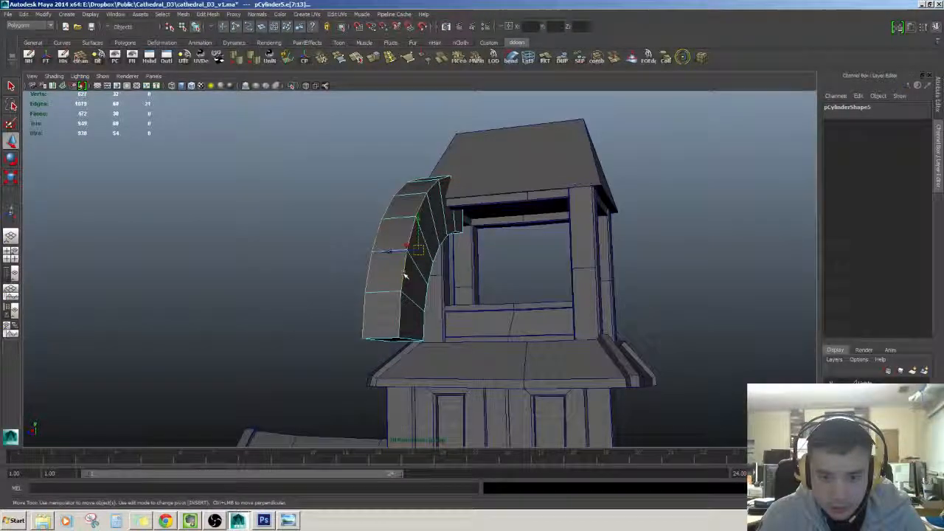
left_click_drag(405, 275, 443, 250, "alt")
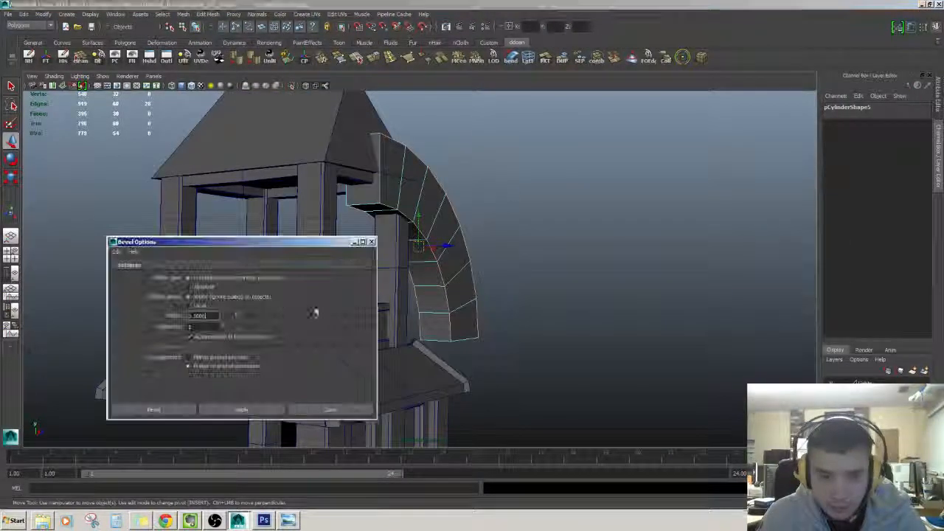
left_click(267, 409)
left_click(903, 138)
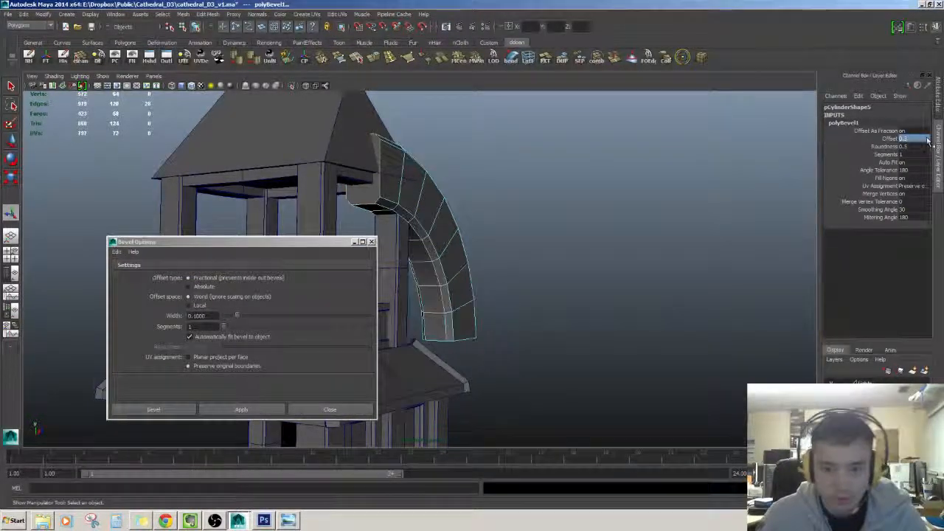
left_click_drag(737, 147, 543, 162, "alt")
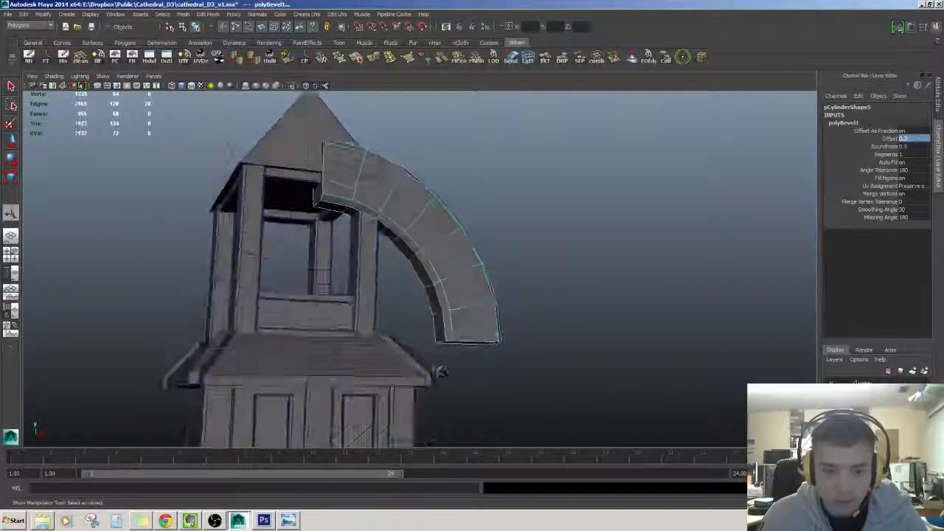
- Edit the bevel's offset on the curved block and check the bevelled edges from all around
right_click_drag(442, 290, 464, 270)
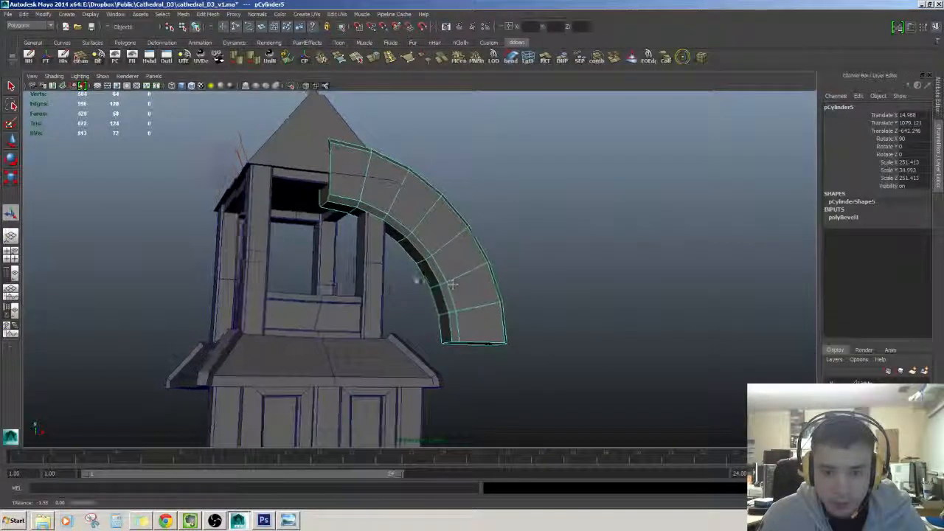
left_click_drag(415, 276, 401, 258, "alt")
right_click_drag(402, 258, 442, 258, "alt")
key("w")
left_click_drag(443, 258, 415, 254, "alt")
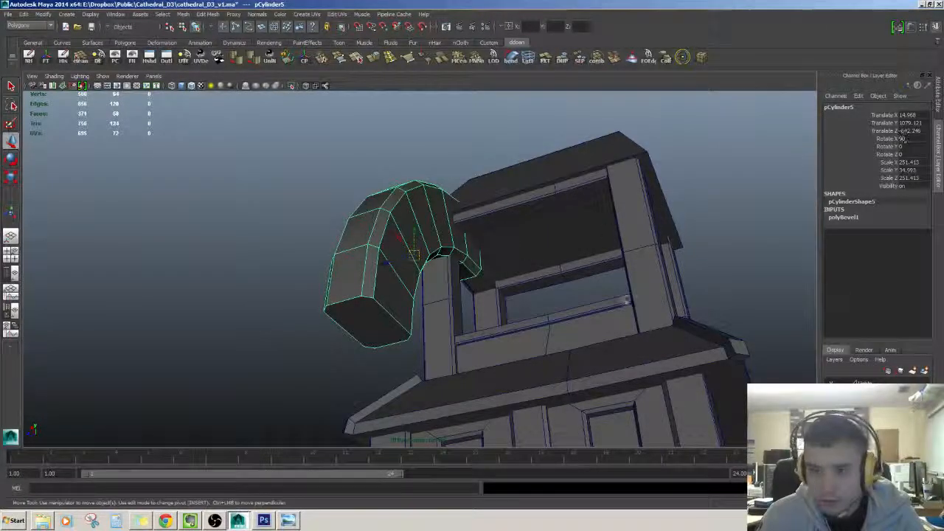
left_click(846, 217)
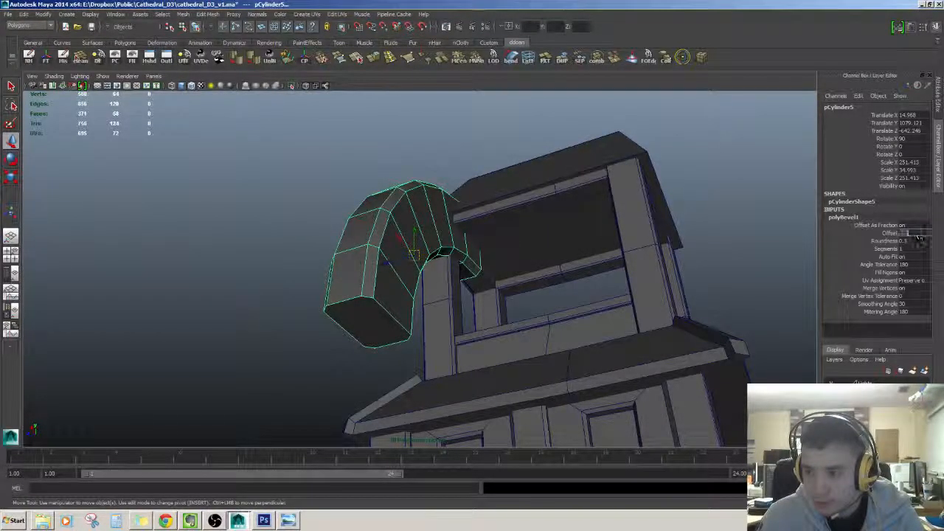
left_click_drag(472, 229, 560, 269, "alt")
left_click(620, 258)
left_click(499, 273)
left_click_drag(499, 274, 541, 331, "alt")
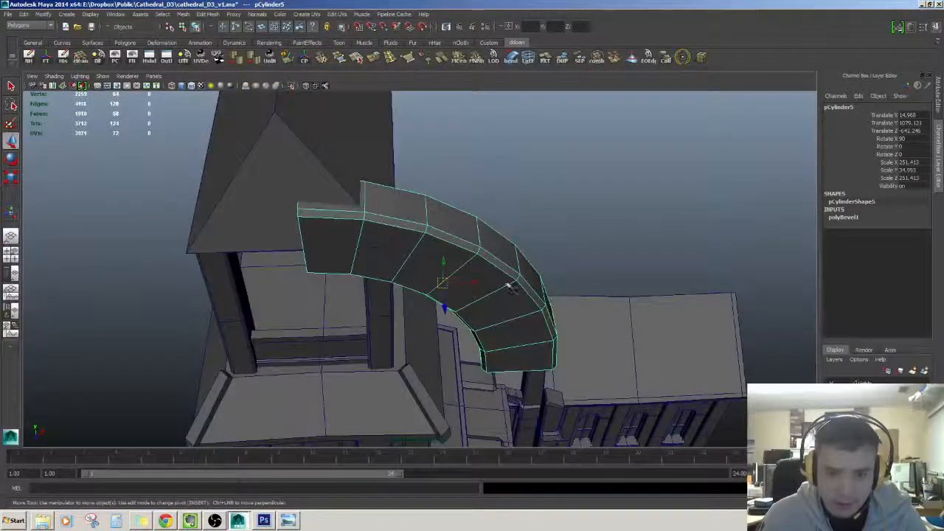
- Delete two bevel edge loops along the curved block's outer side, keeping the bevel on the inner curve
left_click_drag(511, 287, 424, 236, "alt")
right_click_drag(423, 236, 414, 210)
double_click(399, 212)
left_click_drag(399, 212, 387, 235, "alt")
left_click_drag(417, 205, 407, 208, "alt")
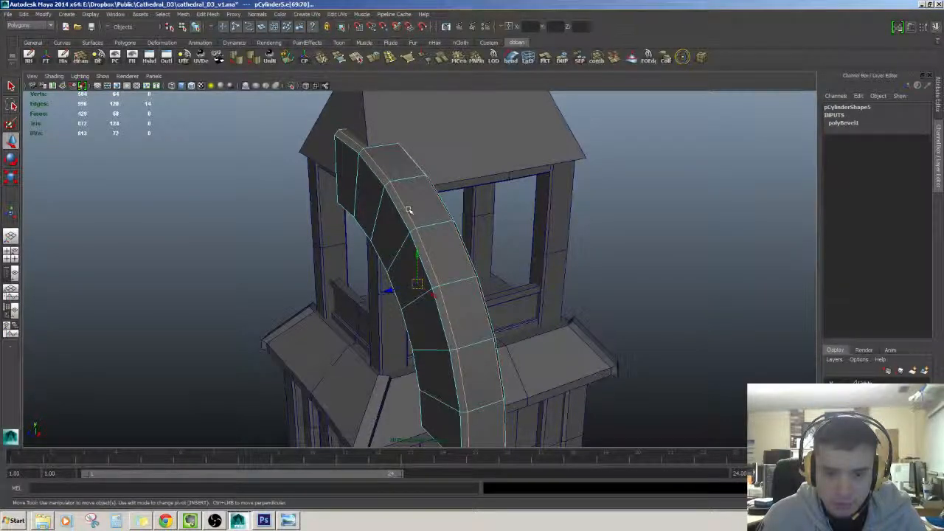
key("Delete")
left_click_drag(381, 215, 417, 254, "alt")
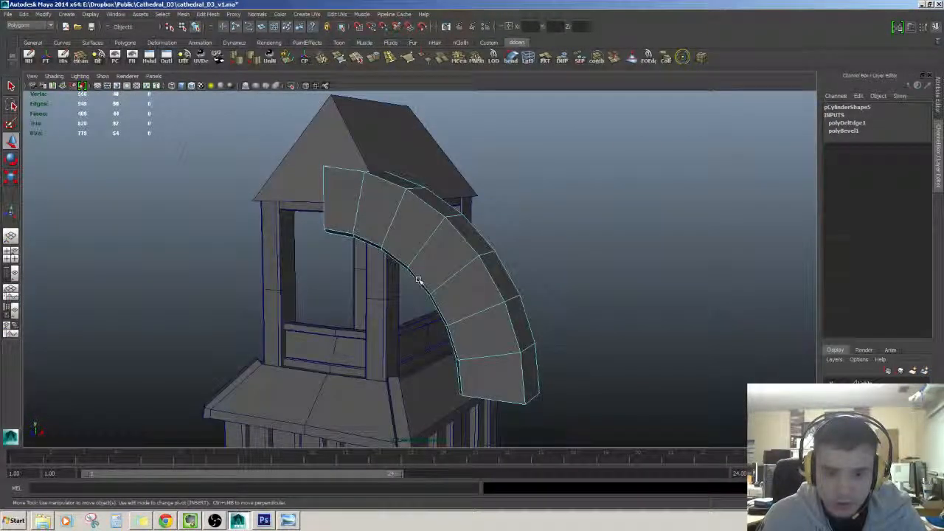
- Scale the curved brace to 142.332 with Y scale 19.81 and place it in the belfry opening at X -158.343, Y 1098.188
right_click_drag(418, 280, 446, 256)
left_click_drag(472, 347, 502, 335, "alt")
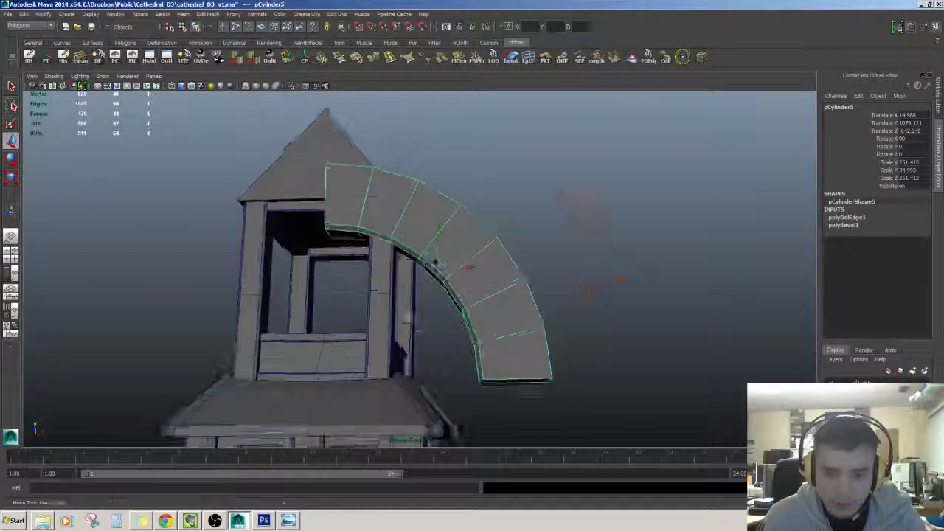
left_click_drag(435, 262, 532, 337, "alt")
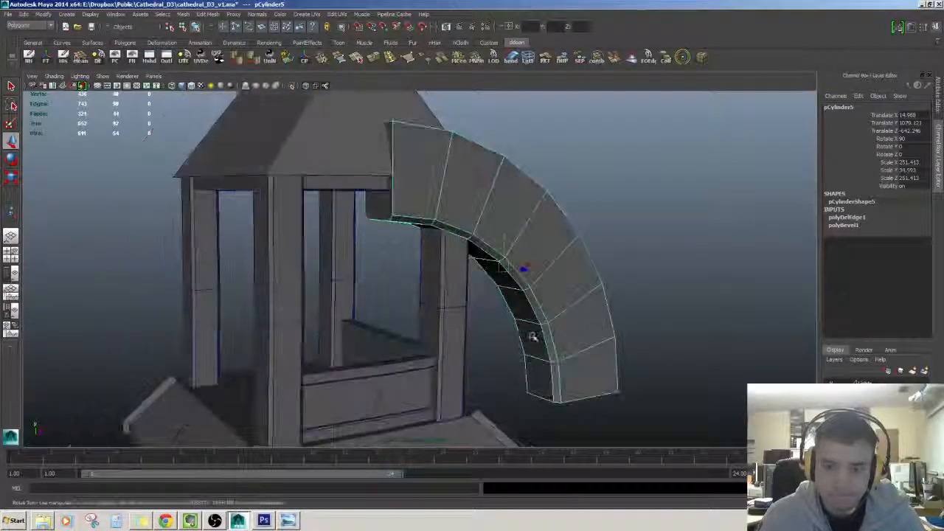
key("r")
left_click_drag(502, 267, 445, 256)
key("w")
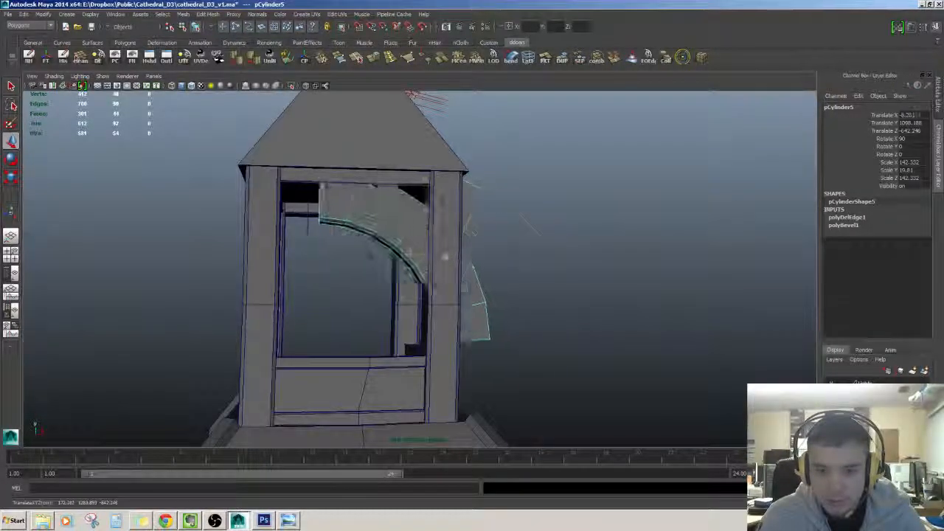
left_click_drag(475, 299, 155, 441, "alt")
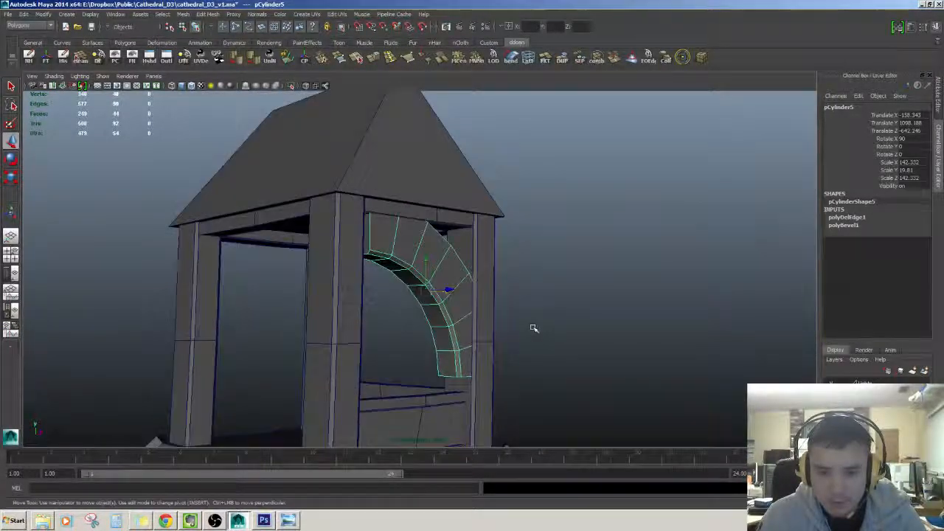
- Scale the brace to 75.065 with Y scale 10.448 and fit it under the beam against the pillar at X -118.897, Y 1157.028
left_click_drag(421, 220, 443, 254, "alt")
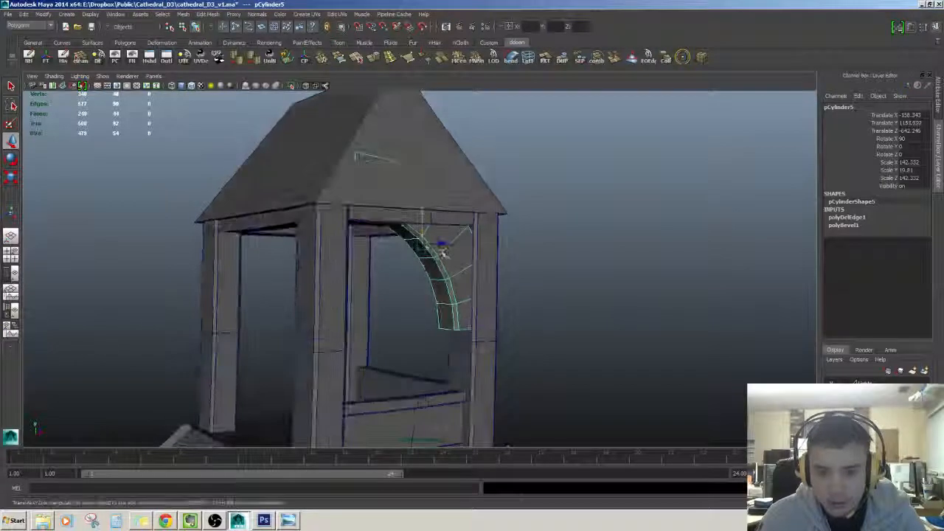
left_click_drag(359, 290, 362, 288)
key("w")
left_click_drag(442, 276, 394, 265, "alt")
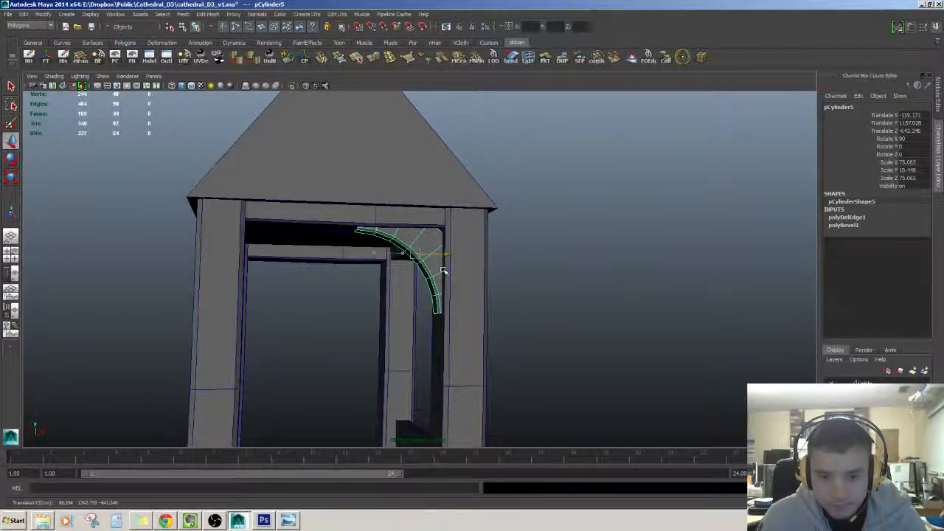
left_click_drag(443, 271, 443, 271)
left_click_drag(444, 271, 445, 243, "alt")
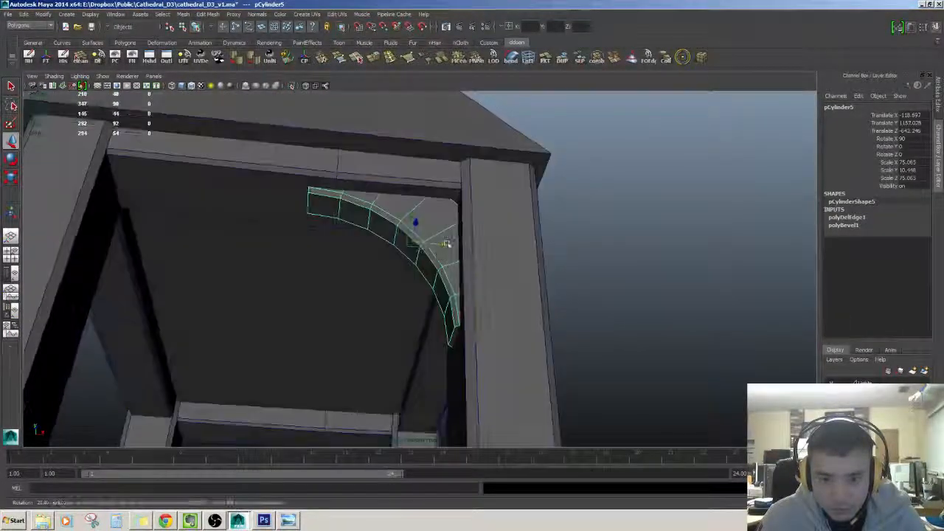
left_click(630, 257)
left_click_drag(630, 258, 503, 291, "alt")
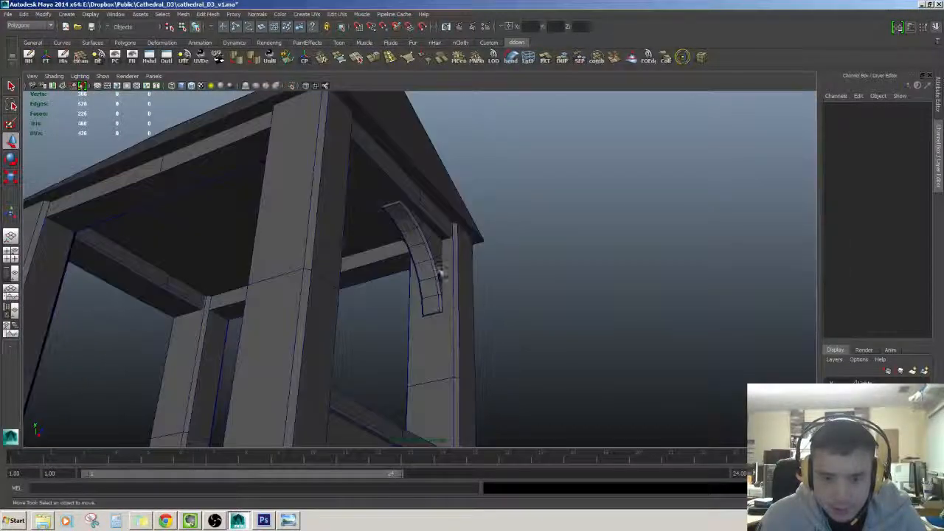
- Select the curved brace under the beam and move it along Z clear of the belfry for editing
left_click(441, 273)
left_click_drag(441, 273, 432, 278, "alt")
left_click_drag(419, 332, 560, 232, "alt")
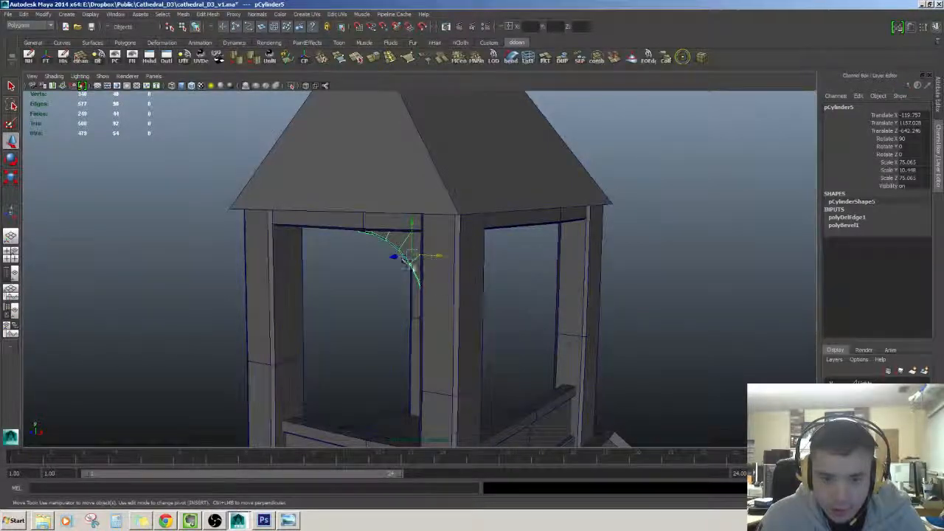
left_click_drag(408, 263, 489, 275, "alt")
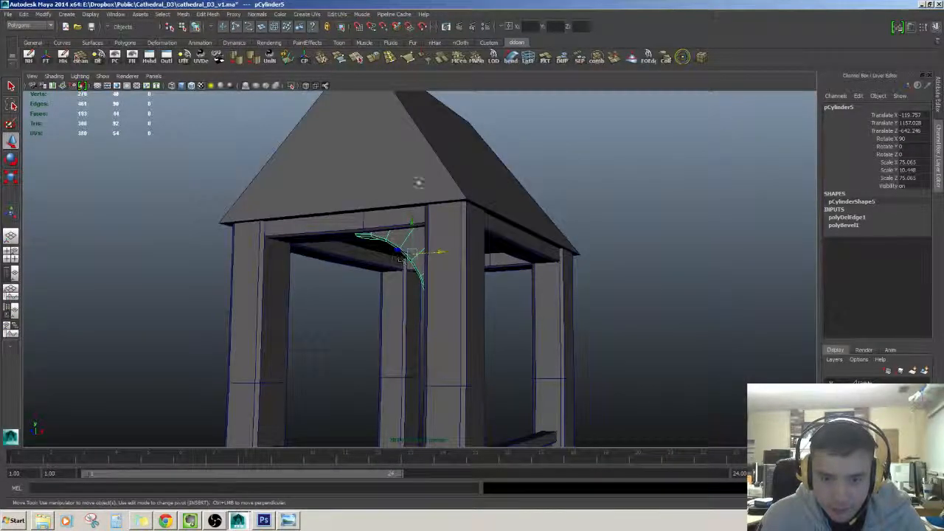
left_click_drag(419, 182, 472, 257, "alt")
right_click_drag(421, 250, 480, 309, "alt")
left_click_drag(480, 310, 517, 282, "alt")
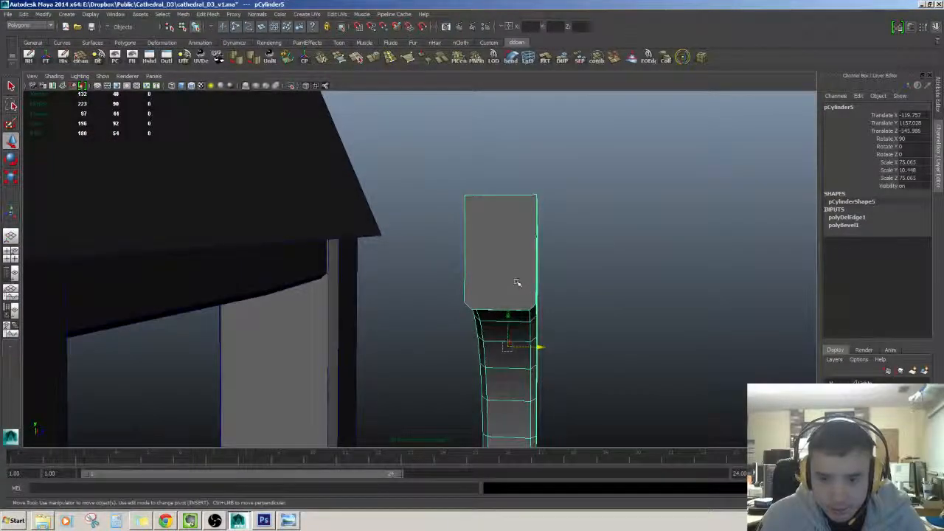
- Split both end faces of the curved brace with an edge joining the bevel corners
right_click_drag(485, 279, 522, 284, "shift")
left_click_drag(522, 285, 501, 289, "alt")
left_click_drag(424, 306, 477, 278, "alt")
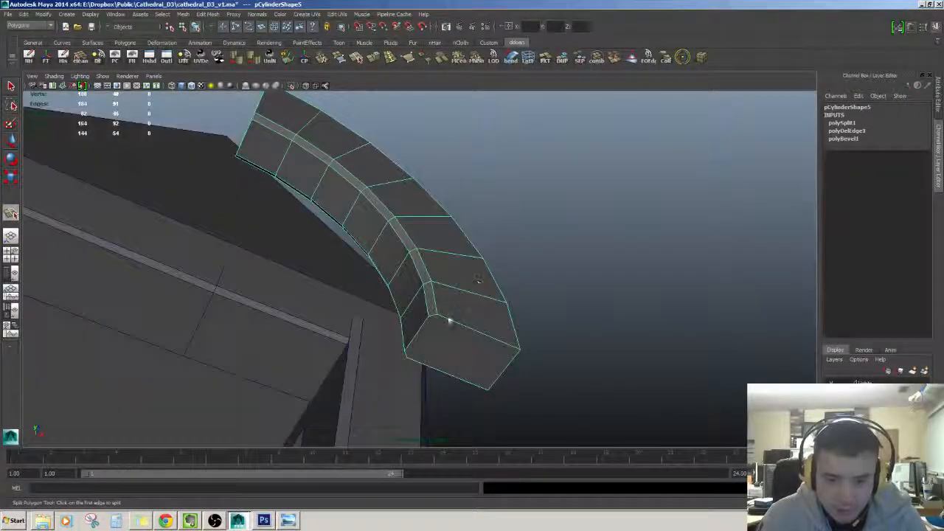
left_click_drag(418, 314, 543, 345, "alt")
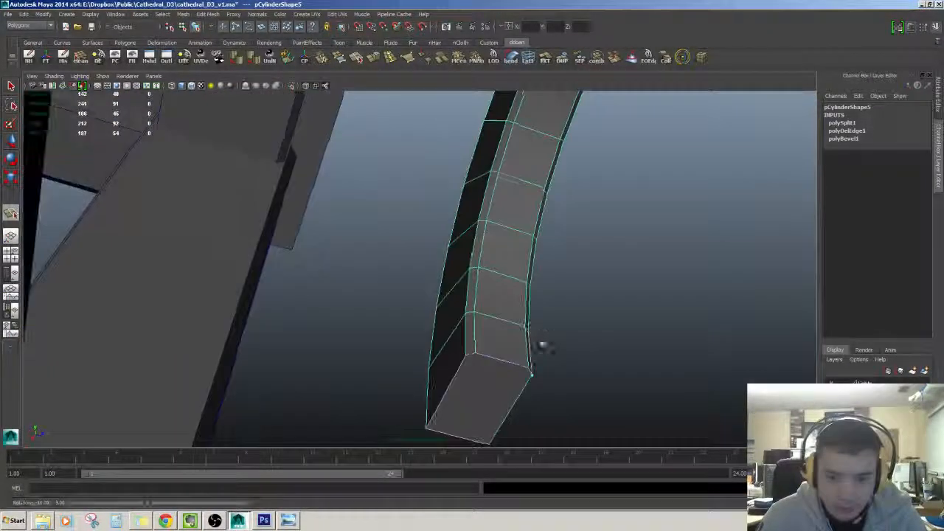
left_click(468, 357)
key("Return")
- Move the brace's outer edges up and outward so its curved outer side becomes a square corner
left_click_drag(449, 358, 417, 333, "alt")
key("w")
left_click_drag(396, 277, 447, 286, "alt")
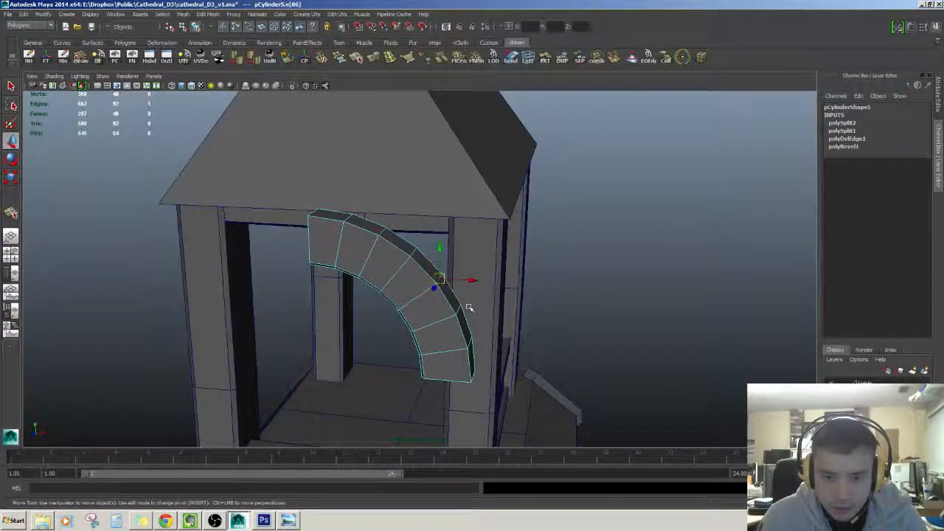
left_click_drag(488, 359, 433, 285, "alt")
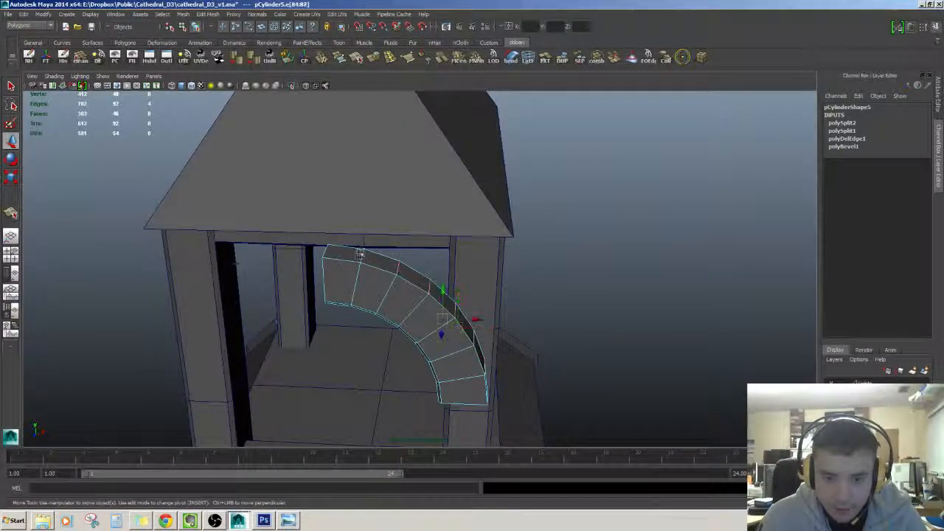
left_click_drag(359, 255, 418, 264, "alt")
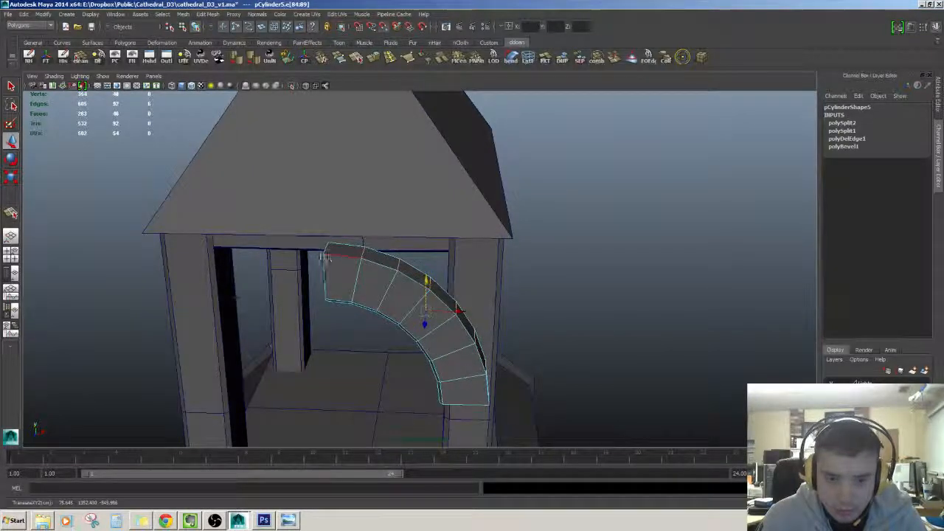
left_click_drag(322, 256, 407, 308, "alt")
- Delete the faces along the brace's top and its outer pillar side
key("F11")
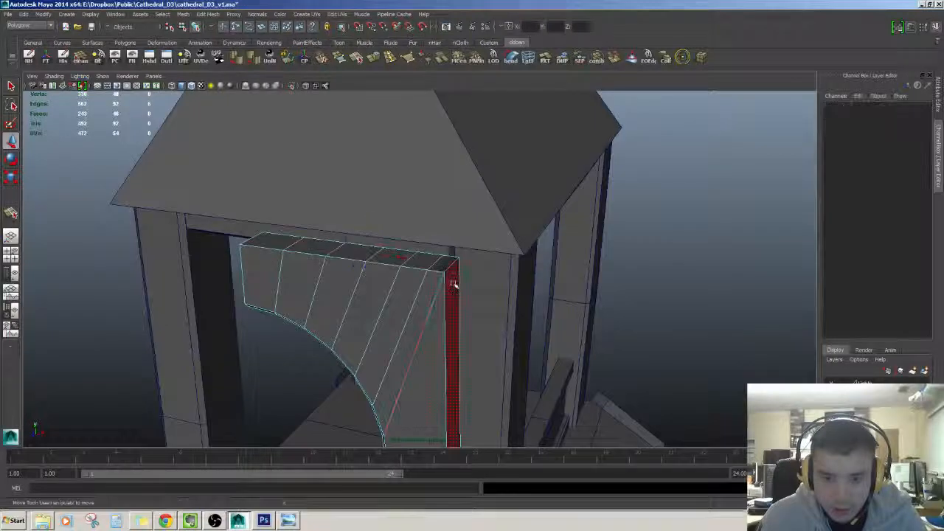
left_click(453, 280)
left_click(441, 262, "shift")
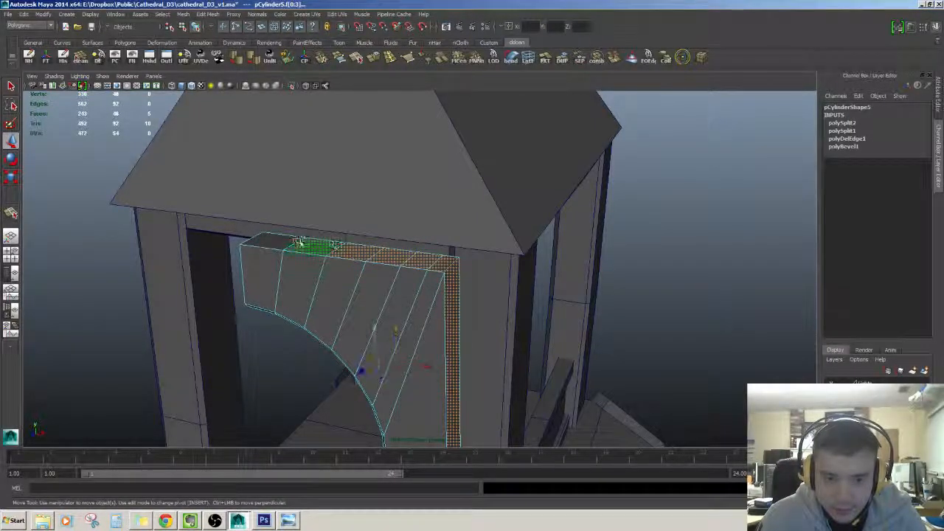
key("Delete")
- Collapse the brace's outer vertices into the upper outside corner on both sides and merge them
left_click_drag(294, 239, 378, 254, "alt")
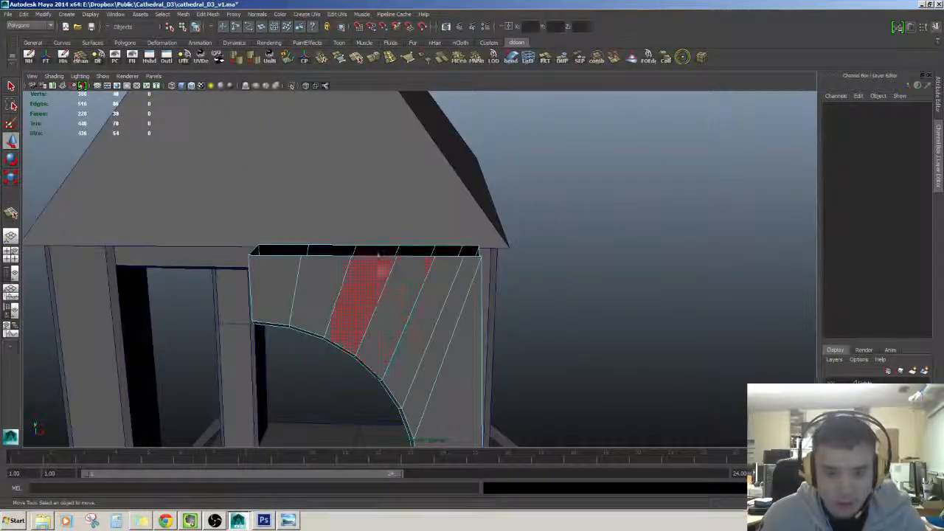
left_click_drag(313, 247, 332, 264, "alt")
left_click(331, 307)
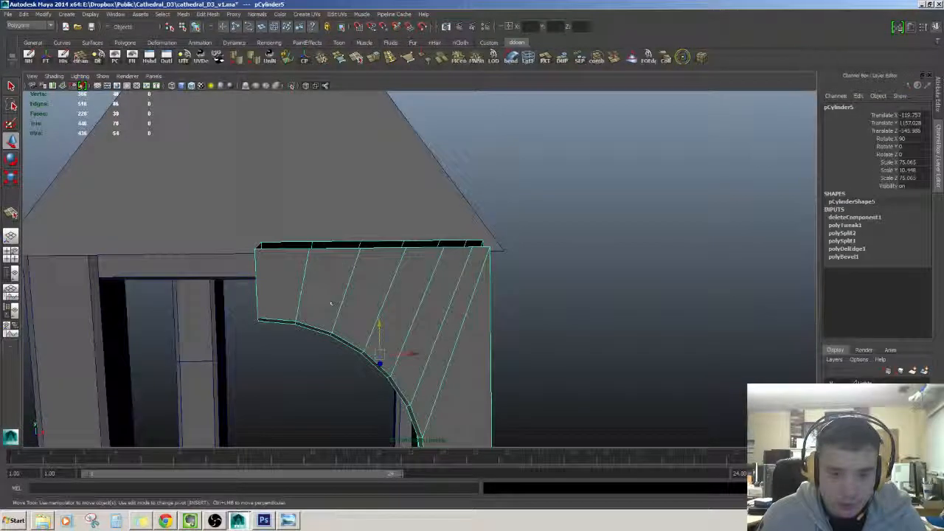
left_click_drag(331, 307, 299, 245, "alt")
key("F9")
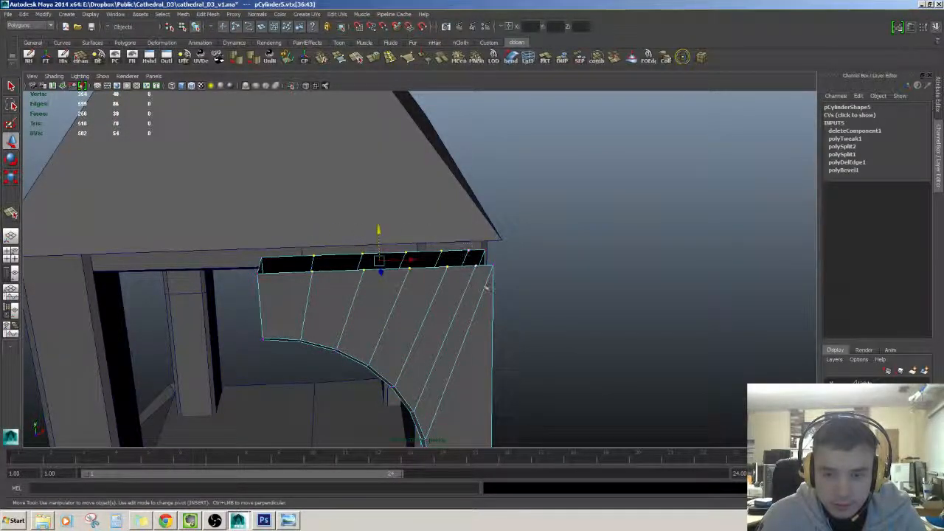
left_click_drag(487, 288, 488, 289, "shift")
left_click_drag(488, 289, 469, 274, "alt")
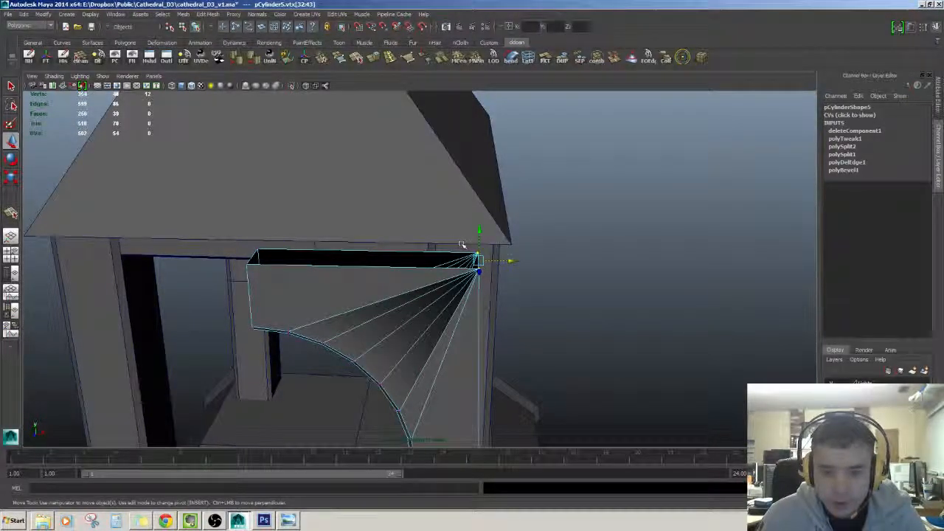
key("g")
- Move the whole brace back under the beam against the pillar at Y 1154.88, Z -634.581
left_click_drag(458, 301, 454, 285, "alt")
key("F8")
left_click_drag(457, 333, 421, 343, "alt")
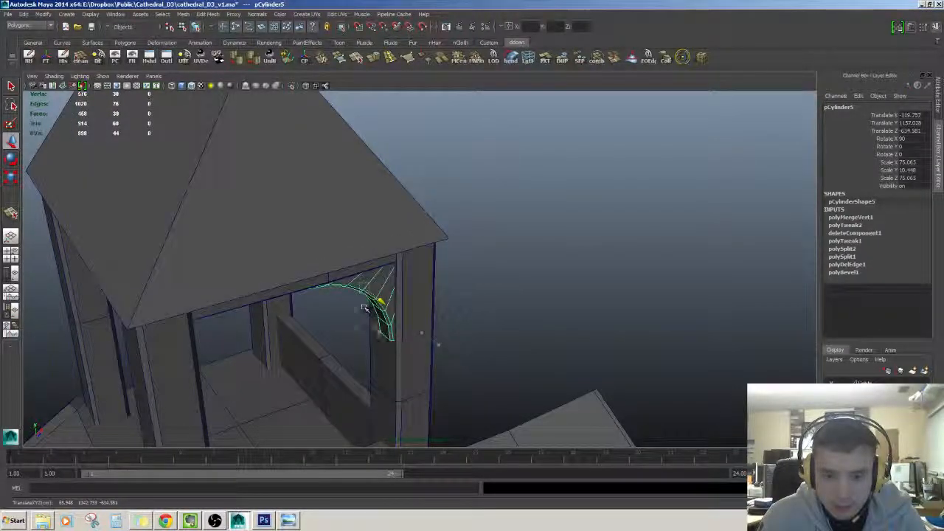
mouse_move(364, 308)
left_mouse_down("alt")
mouse_move(333, 280)
mouse_move(288, 301)
mouse_move(364, 302)
mouse_move(372, 312)
mouse_move(391, 295)
mouse_move(355, 312)
mouse_move(362, 296)
left_mouse_up("alt")
left_click(584, 298)
scroll(522, 331, "down", 1)
left_click_drag(522, 331, 480, 327, "alt")
left_click(446, 314)
left_click(431, 312)
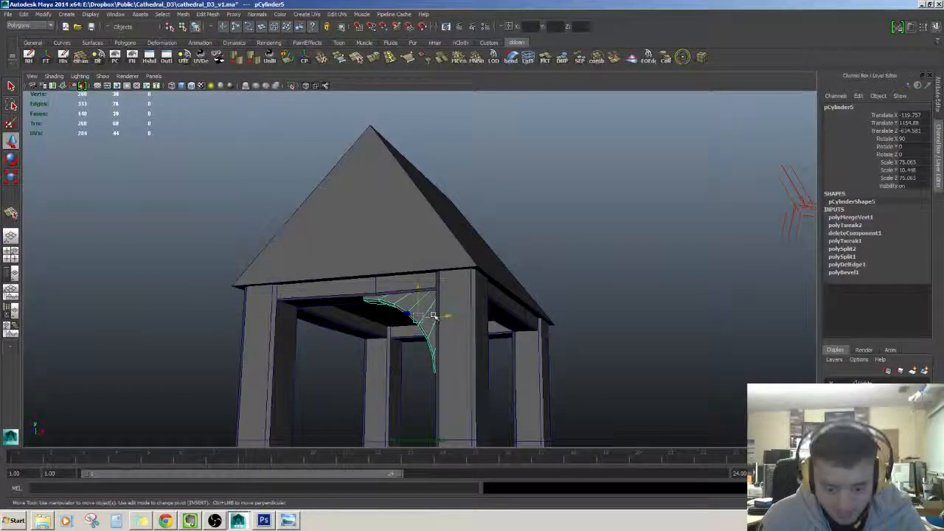
- Inspect the brace in isolation, restore the belfry view, and delete the brace's construction history
key("ctrl+1")
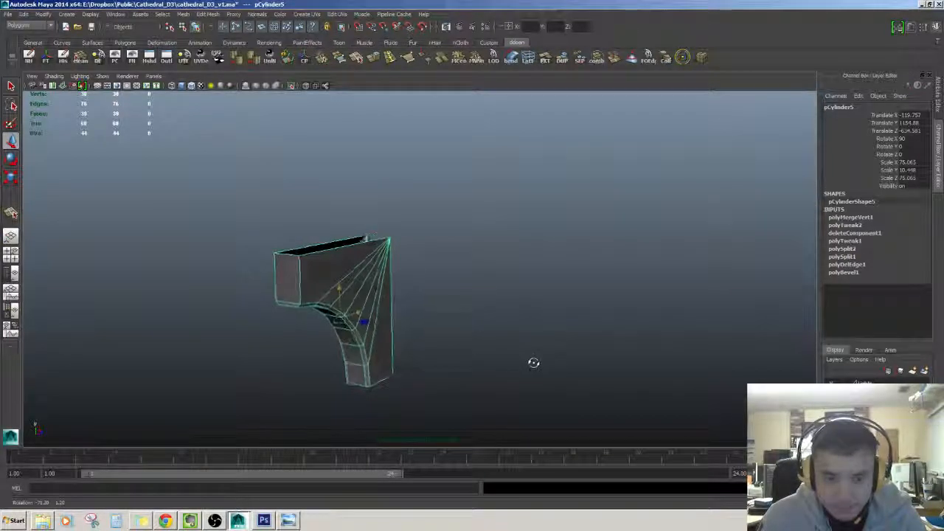
key("ctrl+1")
left_click_drag(497, 326, 388, 361, "alt")
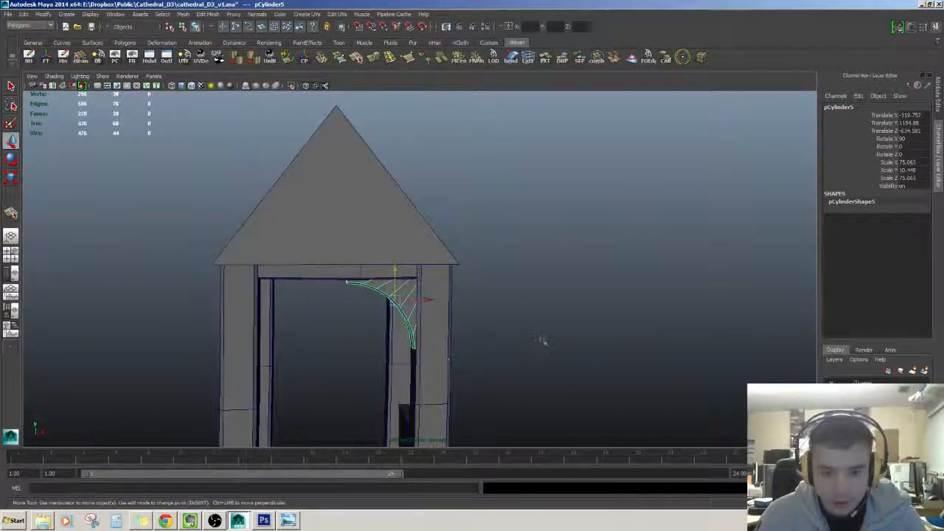
- Configure Duplicate Special for seven instances of the curved brace and apply it
left_click_drag(488, 308, 632, 270, "alt")
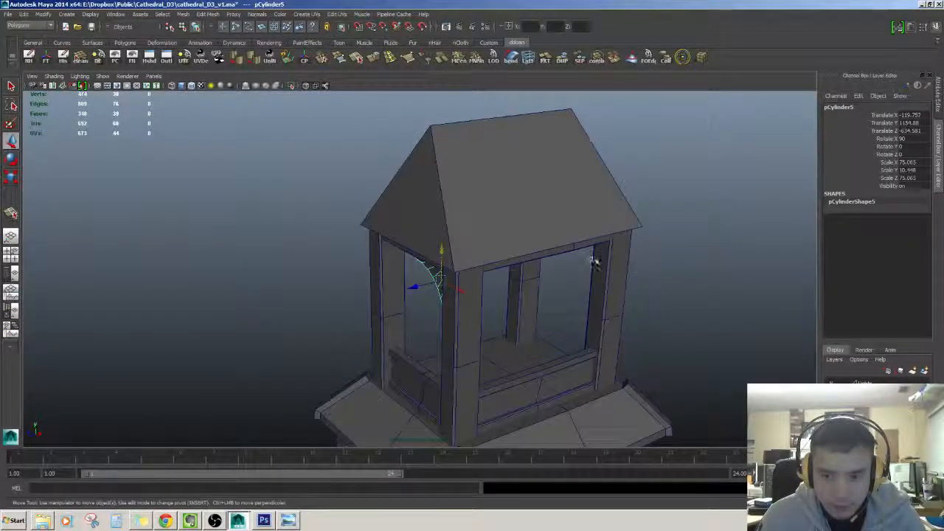
left_click_drag(430, 246, 493, 275, "alt")
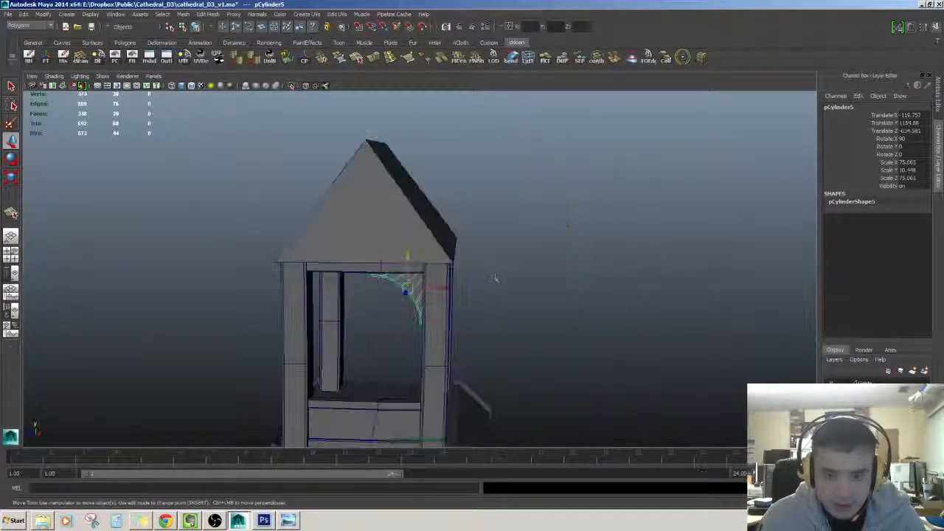
left_click(24, 14)
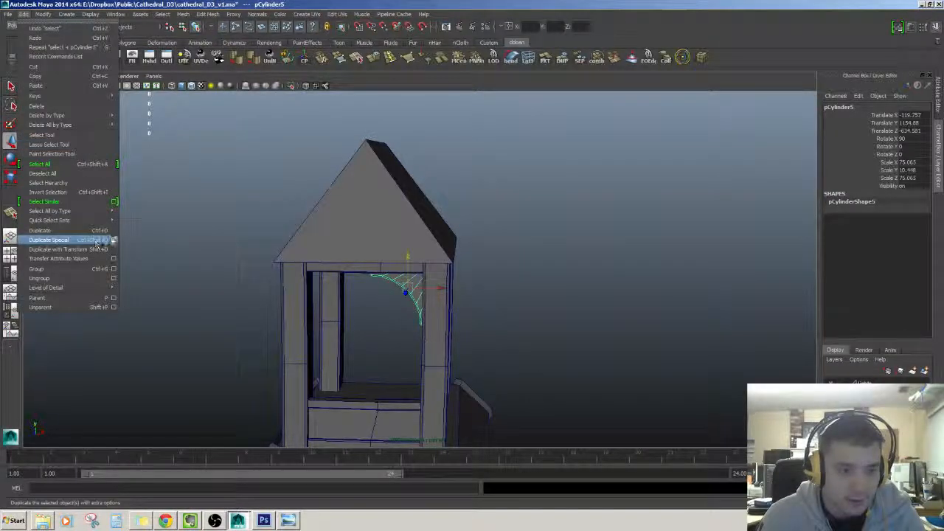
left_click(113, 239)
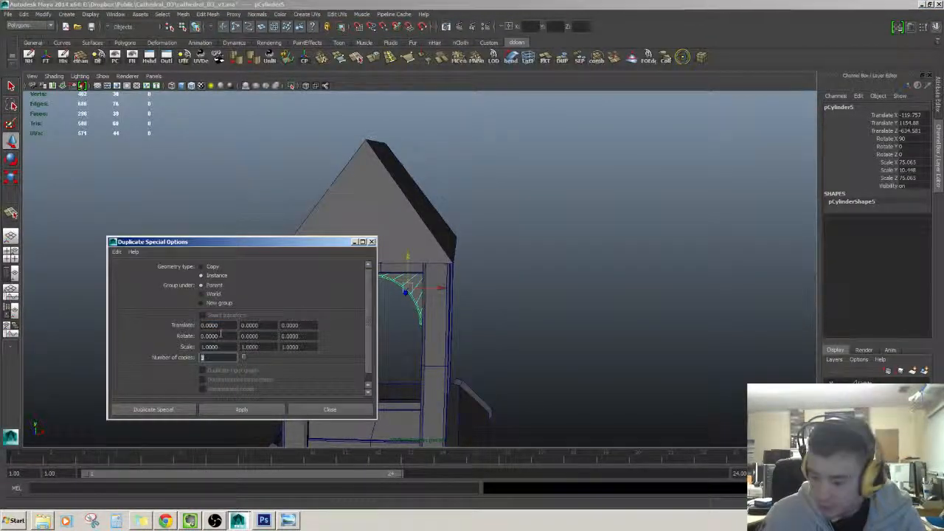
left_click(262, 407)
left_click(317, 409)
- Try moving one brace instance across to the opposite pillar, and undo both the move and the duplication
left_click(429, 290)
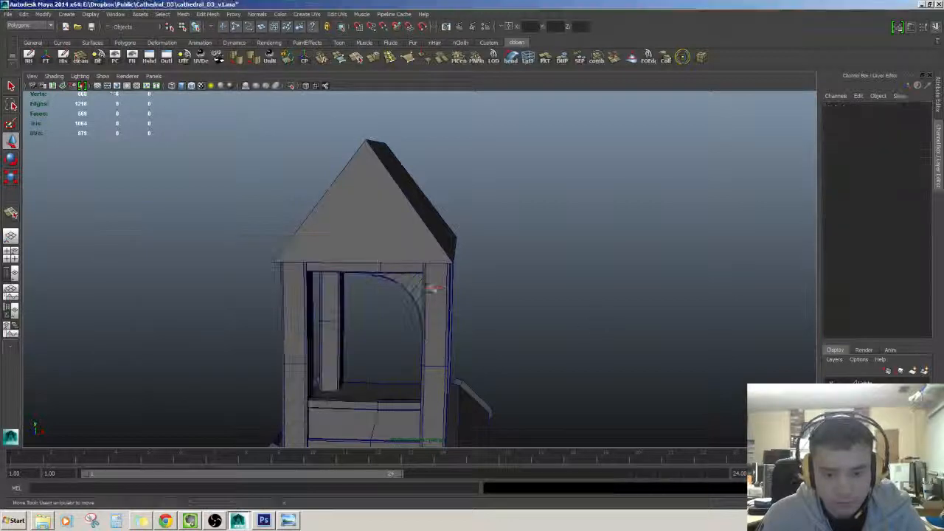
left_click(420, 289)
scroll(423, 288, "up", 2)
left_click_drag(423, 288, 350, 296, "alt")
left_click_drag(350, 296, 382, 312, "alt")
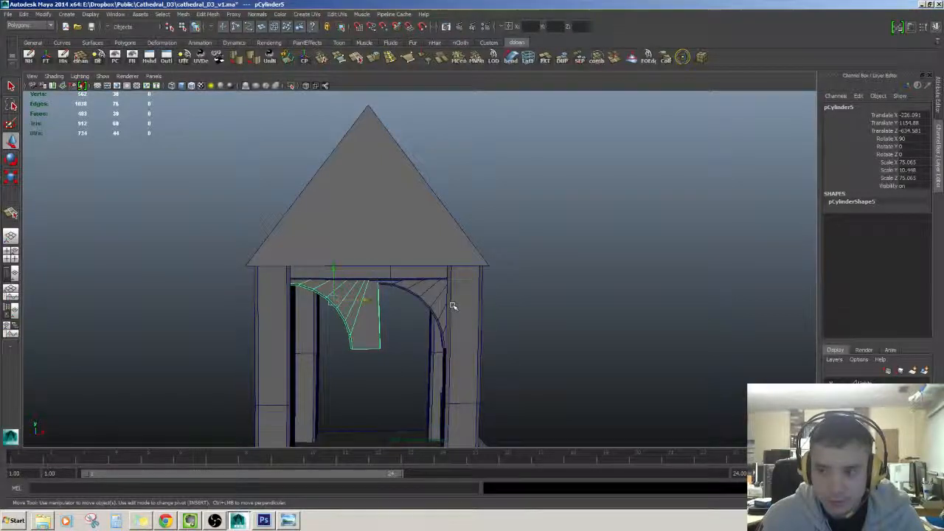
key("ctrl+z")
key("ctrl+z")
key("ctrl+z")
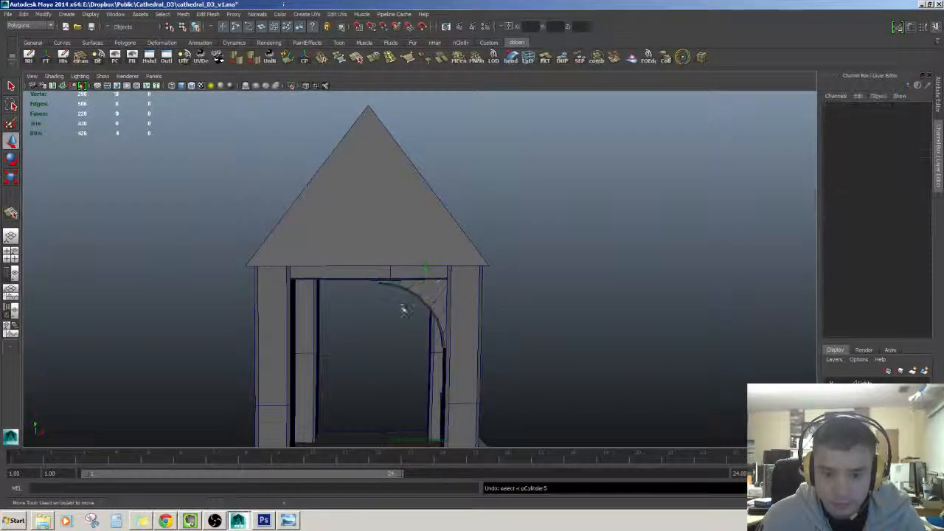
key("ctrl+z")
key("ctrl+z")
key("shift+z")
- Freeze the curved brace's transformations and duplicate it as seven instances with Duplicate Special
left_click_drag(475, 296, 510, 302, "alt")
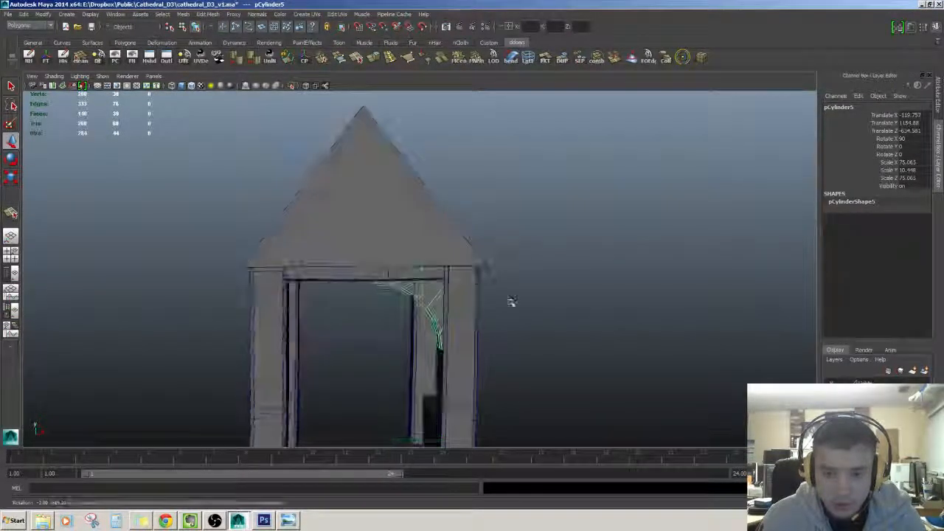
key("w")
left_click(47, 61)
mouse_move(383, 254)
left_mouse_down("alt")
mouse_move(446, 279)
mouse_move(388, 259)
left_mouse_up("alt")
left_click(23, 14)
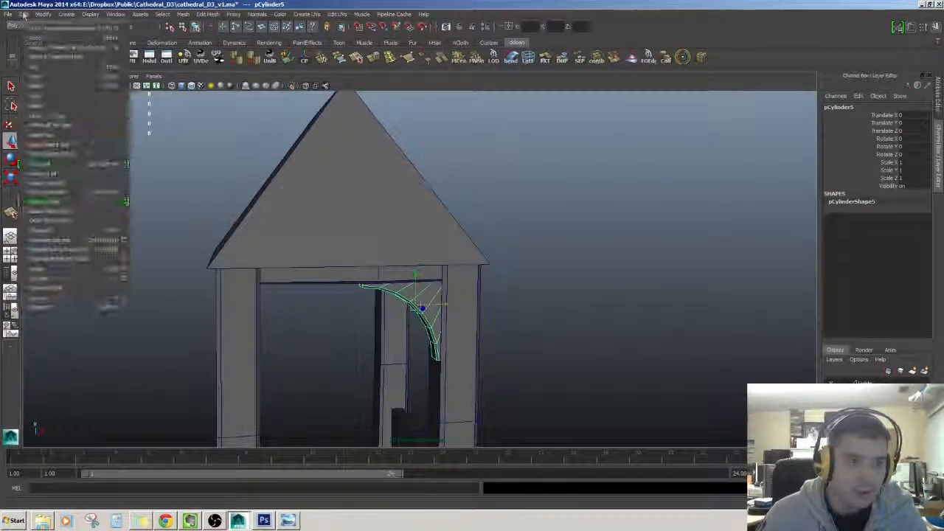
left_click(90, 241)
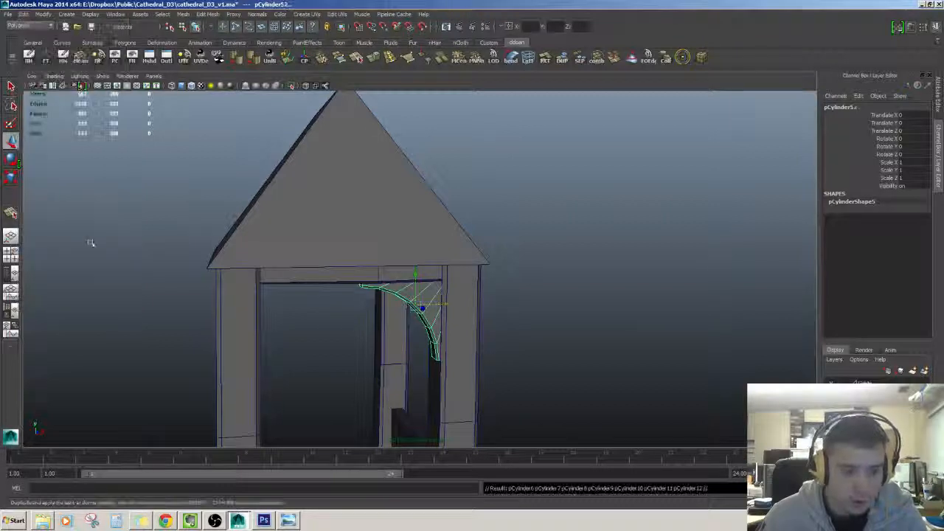
- Move one brace to the opposite pillar at X -111.882 and rotate it 180° about Y
left_click_drag(445, 303, 376, 305)
key("ctrl+z")
left_click(417, 325)
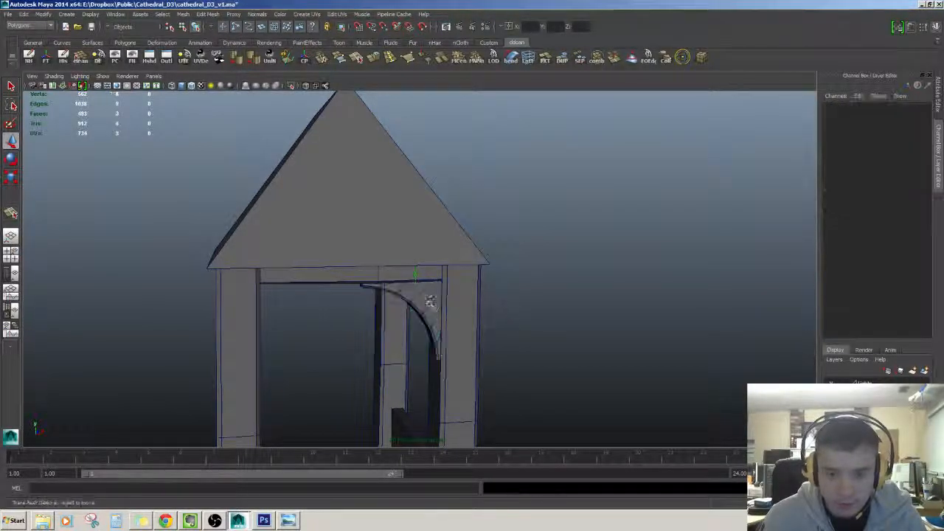
left_click(430, 305)
left_click_drag(453, 306, 310, 313)
key("e")
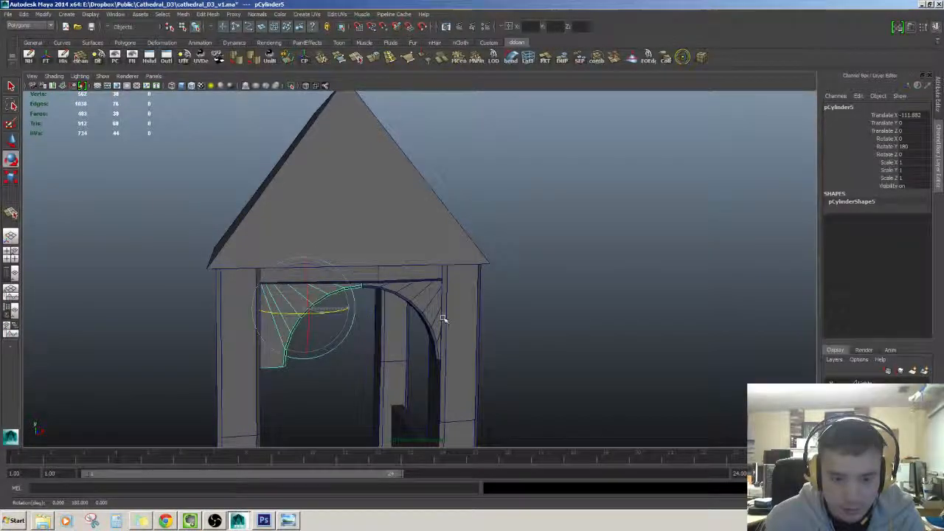
key("w")
- Fit the rotated brace against its pillar and the beam at X -131.813, Y 2.473
left_click_drag(402, 299, 364, 268, "alt")
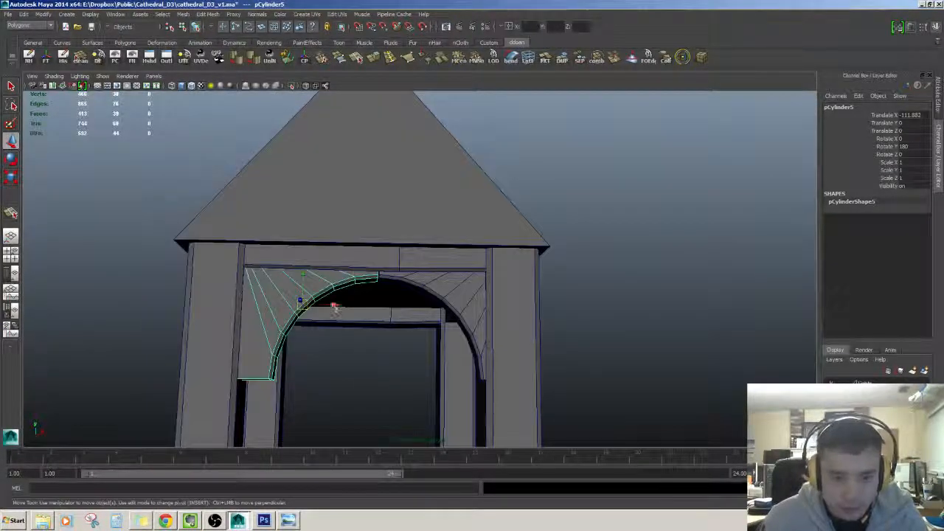
left_click_drag(333, 305, 379, 312)
left_click(369, 313)
scroll(391, 323, "down", 3)
left_click(366, 297)
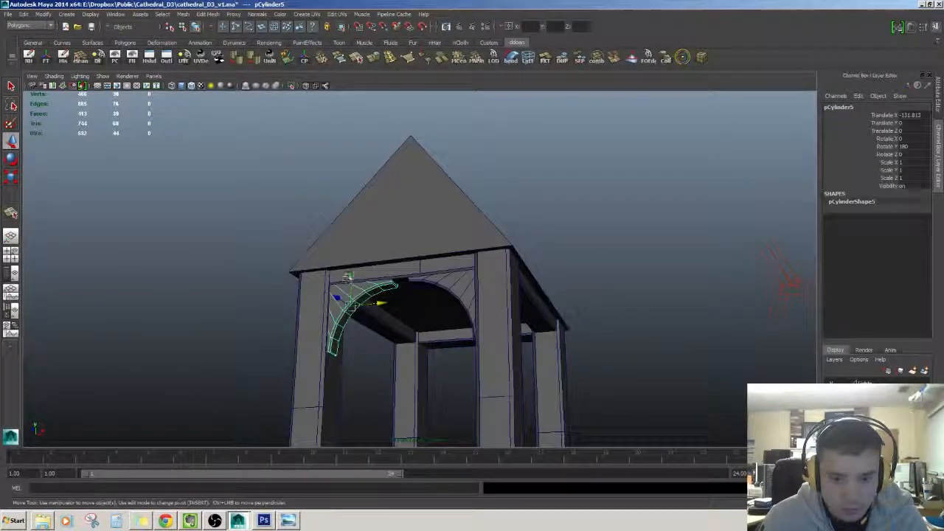
left_click_drag(350, 275, 349, 273)
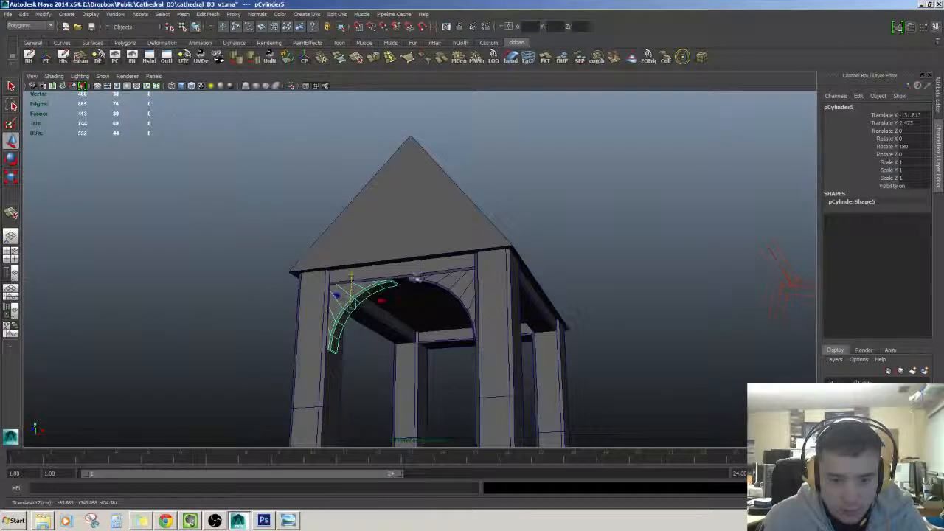
- Move another brace instance into the belfry's side opening at Y 1.121 and rotate it -90° about Y
left_click(451, 277)
left_click_drag(446, 300, 450, 333, "alt")
left_click(452, 338)
mouse_move(606, 336)
right_mouse_down("alt")
mouse_move(547, 360)
mouse_move(603, 343)
right_mouse_up("alt")
left_click(481, 294)
left_click_drag(472, 305, 394, 345, "alt")
left_click_drag(393, 288, 369, 306)
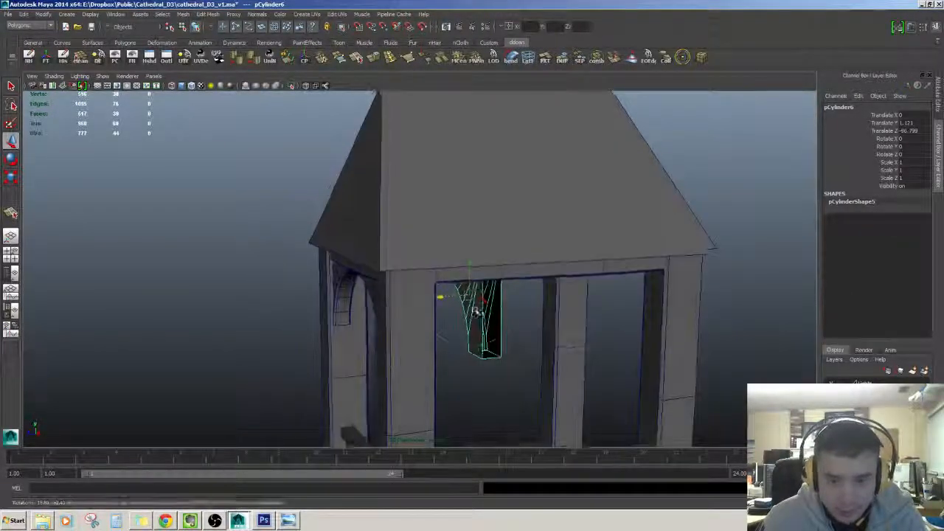
key("e")
key("w")
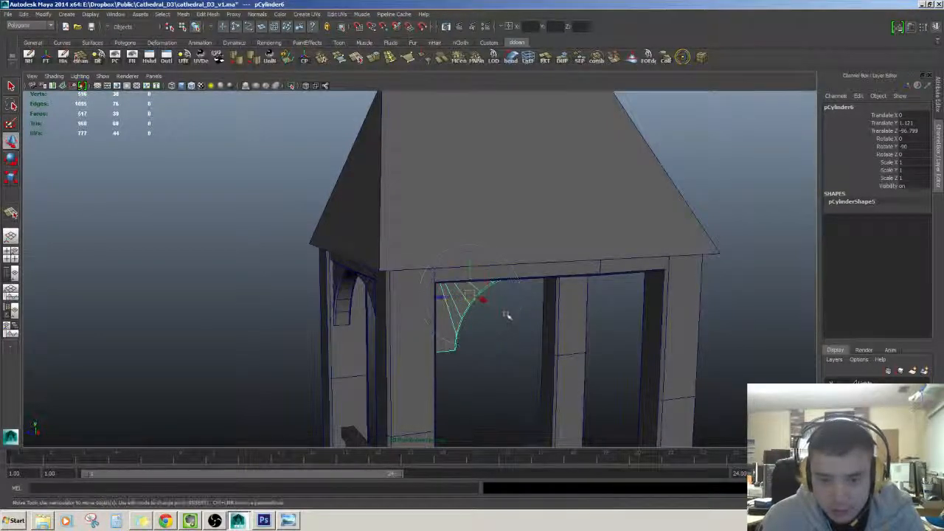
- Fit the rotated brace against the side opening's pillar and beam at X 45.589, Z -17.497
left_click_drag(480, 300, 517, 288, "alt")
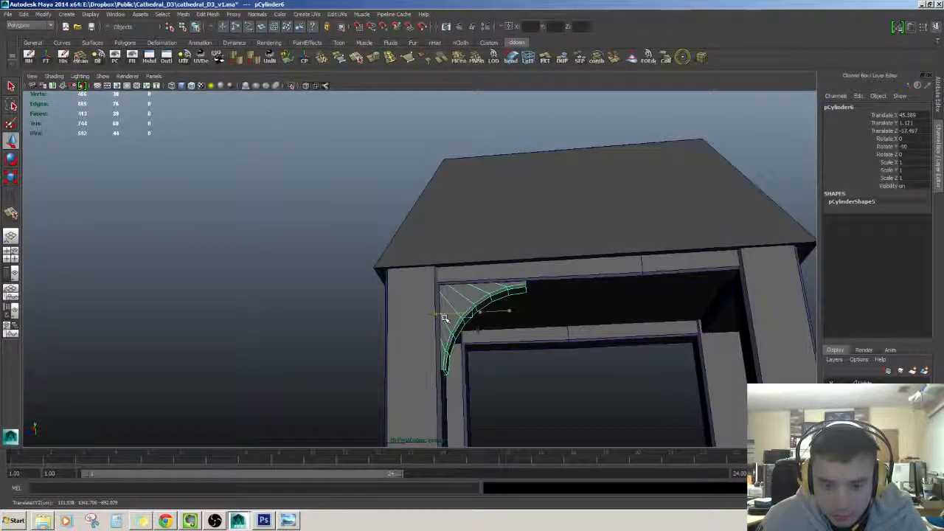
left_click_drag(445, 318, 557, 300, "alt")
left_click(479, 347)
- Move the next brace instance along the side opening to Z -161.371 and rotate it -270° about Y
left_click(452, 305)
left_click(390, 304)
left_click_drag(435, 293, 315, 291, "alt")
left_click_drag(314, 291, 511, 290, "alt")
key("e")
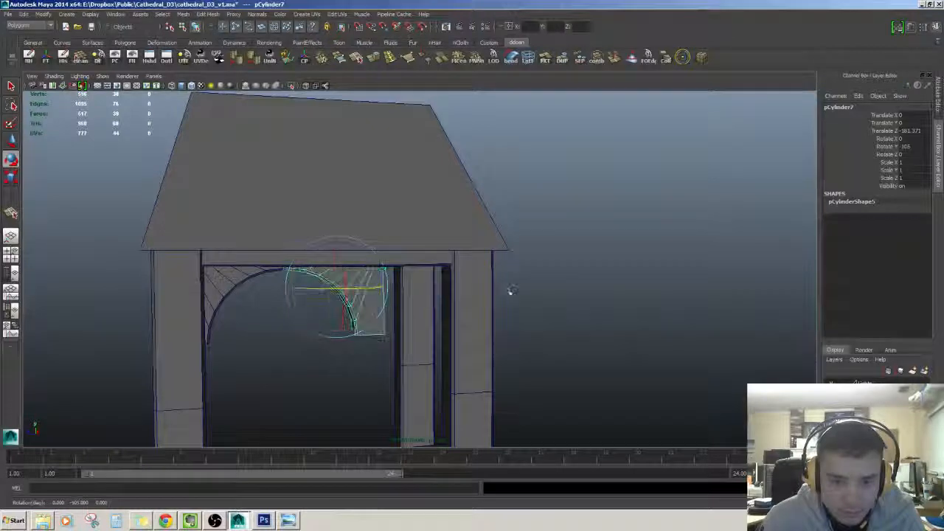
key("w")
- Fit the turned brace against the side opening's opposite pillar at X 46.604, Z -275.3
left_click_drag(393, 295, 347, 262, "alt")
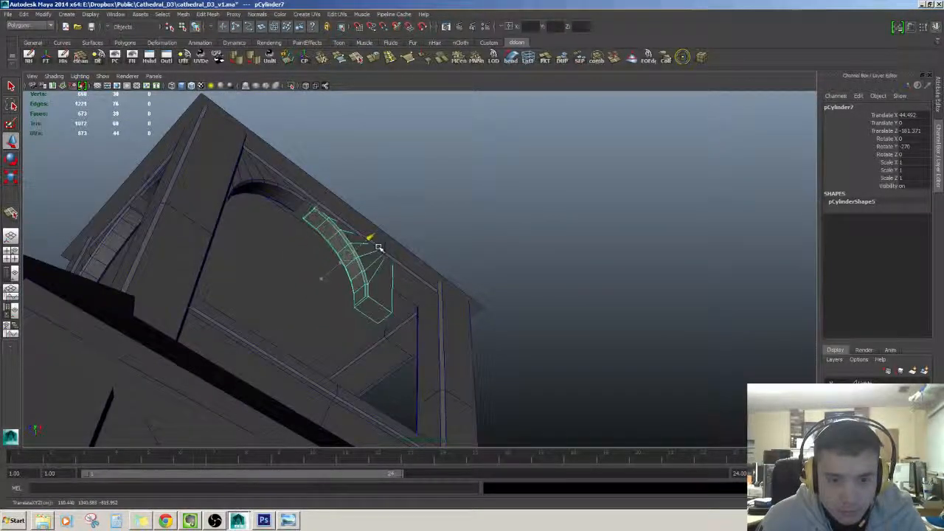
left_click_drag(379, 249, 311, 262, "alt")
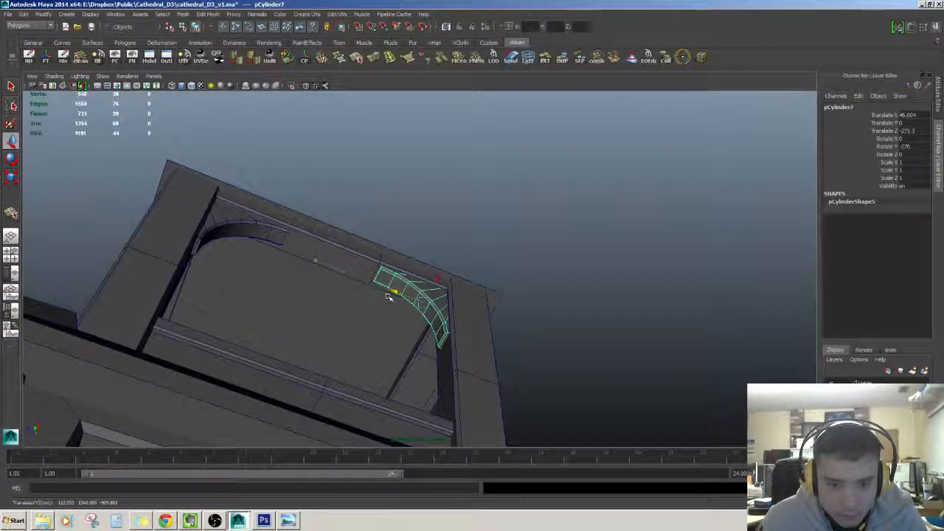
left_click_drag(389, 296, 406, 313, "alt")
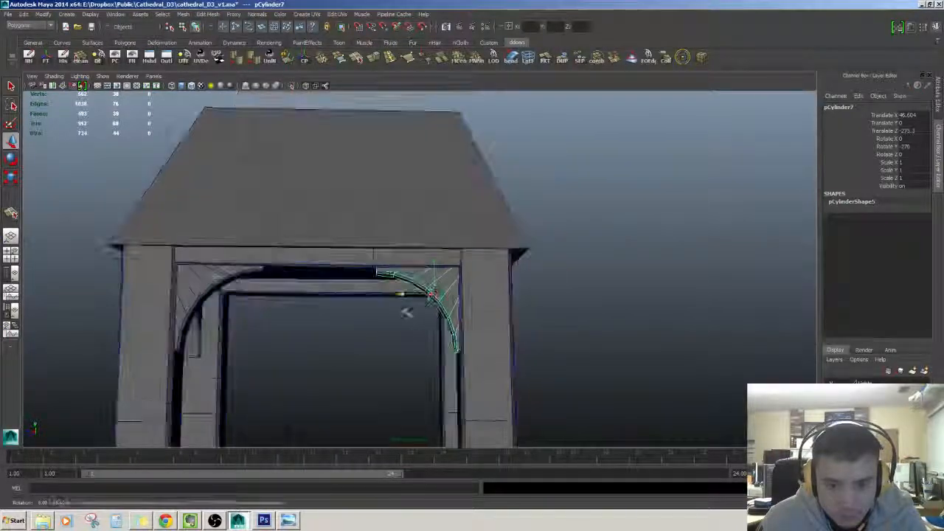
- Examine the tower from several distances and angles with the braces fitted so far
left_click(555, 301)
right_click_drag(555, 301, 427, 322, "alt")
left_click_drag(427, 322, 565, 291, "alt")
right_click_drag(565, 291, 550, 299, "alt")
left_click_drag(550, 299, 555, 275, "alt")
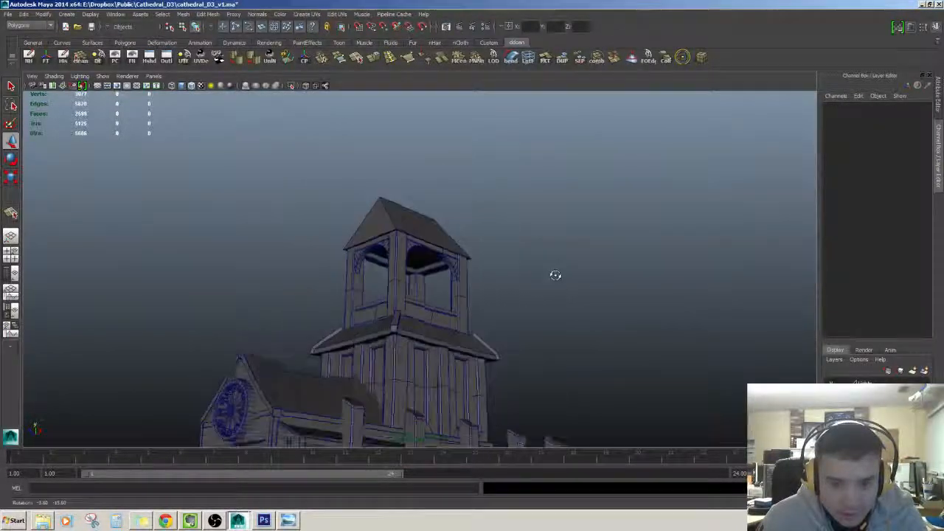
right_click_drag(555, 275, 565, 284, "alt")
left_click_drag(564, 284, 455, 309, "alt")
right_click_drag(455, 310, 480, 308, "alt")
left_click_drag(481, 308, 466, 294, "alt")
- Move an unrotated brace instance across to the belfry's far opening and fit it to the pillar at Z -325.812
left_click(295, 246)
left_click_drag(374, 283, 418, 242, "alt")
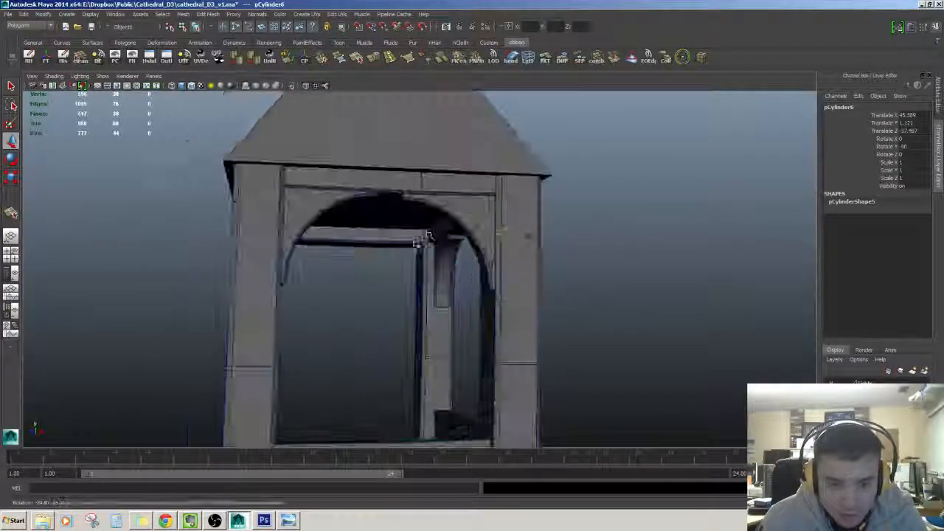
left_click(443, 272)
left_click_drag(460, 217, 271, 264, "alt")
left_click_drag(451, 253, 414, 233, "alt")
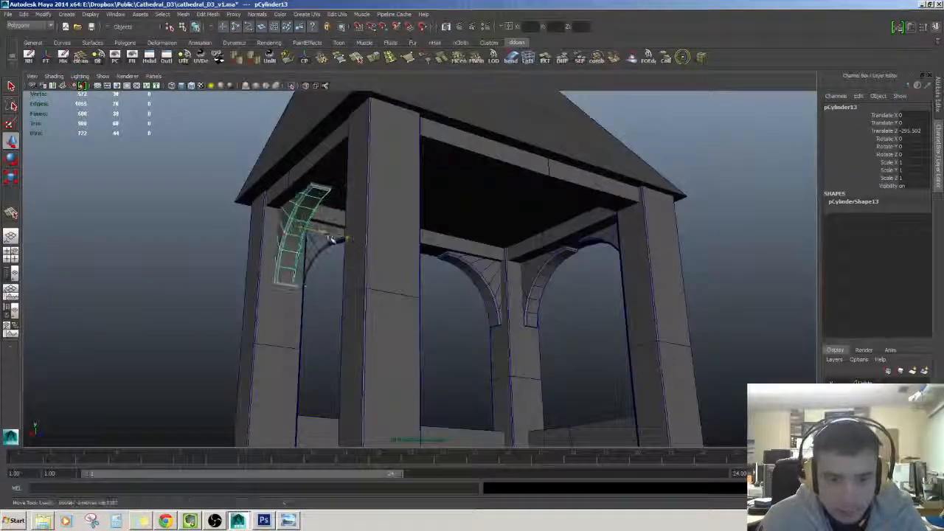
left_click_drag(330, 240, 339, 277, "alt")
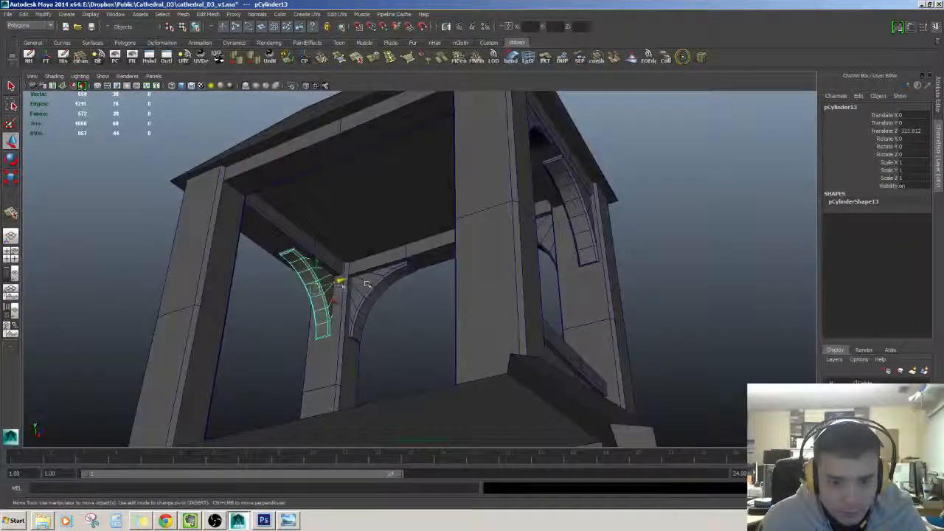
left_click(417, 327)
left_click_drag(419, 328, 371, 348, "alt")
- Move another brace instance toward the far opening to Z -203.416 and rotate it 180° about Y
left_click(448, 195)
left_click_drag(450, 196, 435, 255, "alt")
left_click_drag(435, 254, 339, 267, "alt")
key("e")
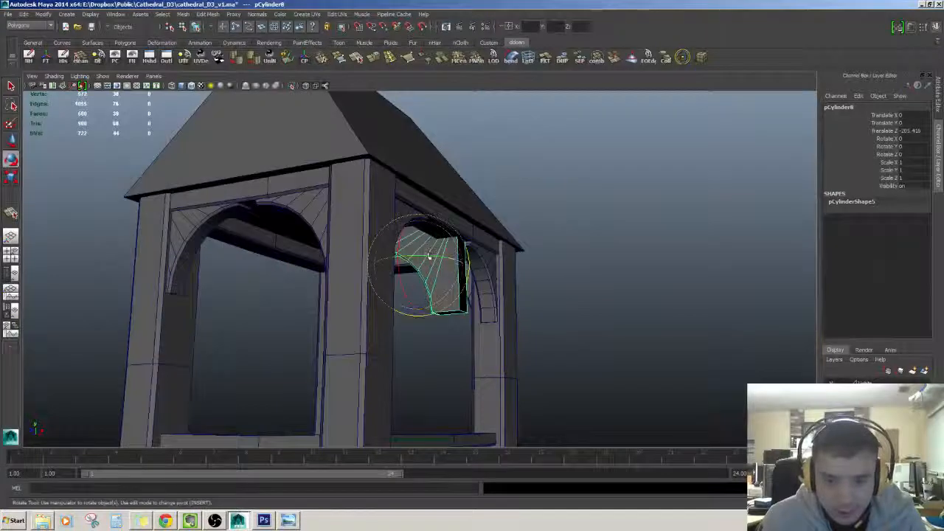
left_click_drag(430, 258, 558, 288)
left_click_drag(558, 288, 494, 270, "alt")
key("w")
- Fit the rotated brace into the far opening's opposite corner at X -131.334, Z -324.678
left_click_drag(494, 270, 304, 277, "alt")
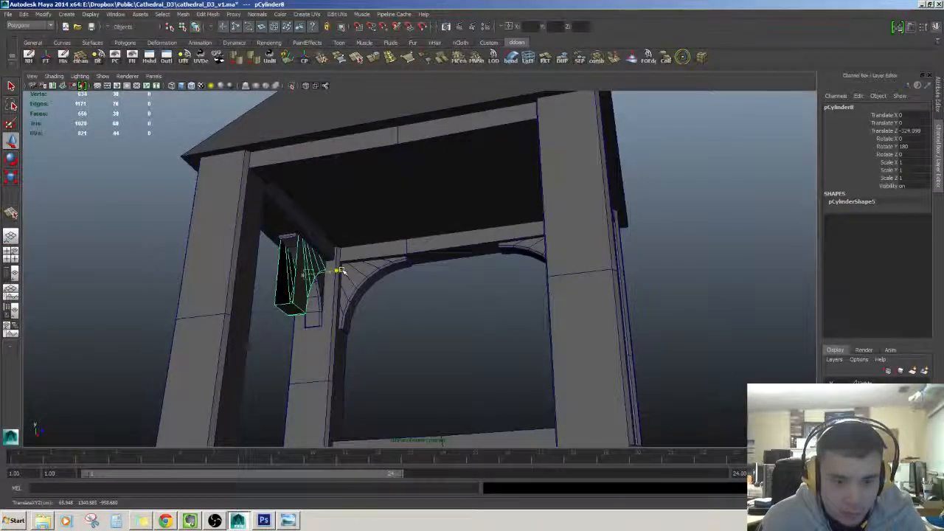
left_click_drag(342, 270, 329, 272, "alt")
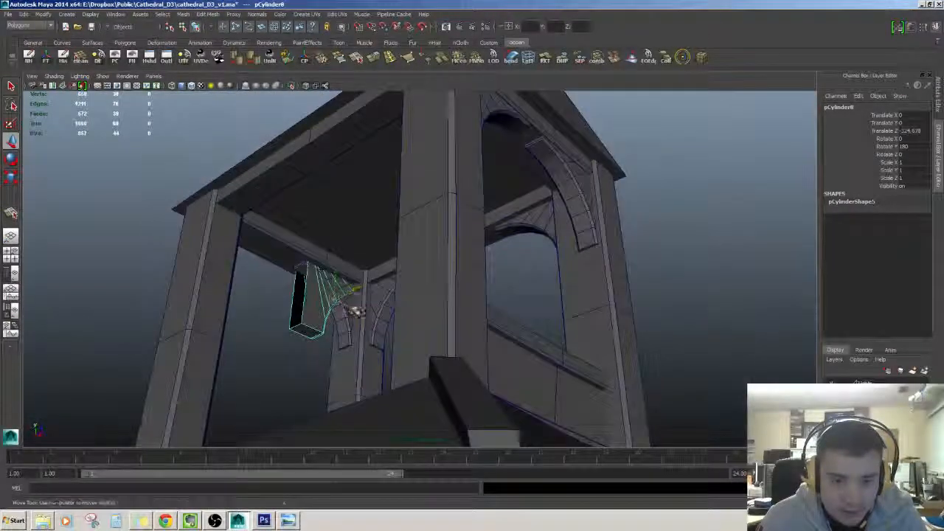
left_click_drag(354, 310, 299, 285)
left_click_drag(300, 285, 306, 286, "alt")
left_click_drag(306, 285, 393, 307, "alt")
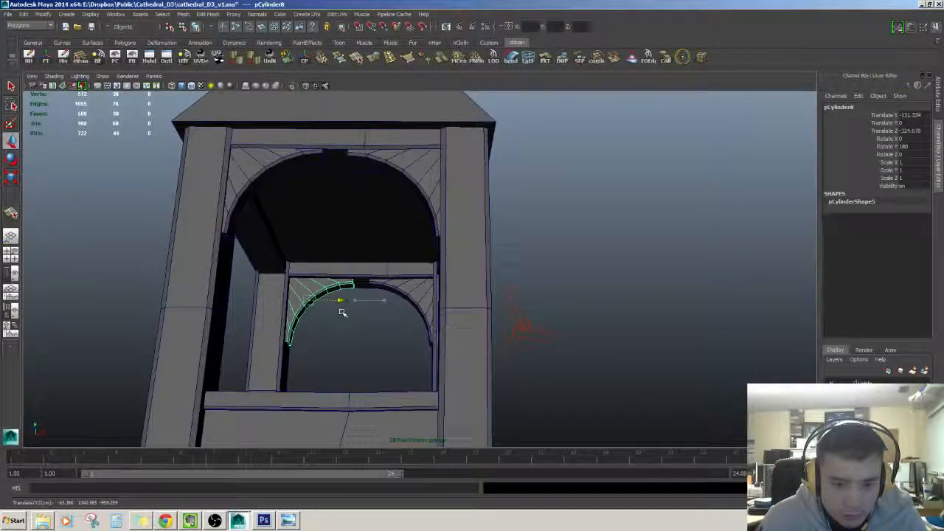
left_click(357, 323)
- Move the next brace instance toward the remaining open side at X -107.634 and rotate it 90° about Y
scroll(360, 329, "up", 2)
left_click_drag(370, 333, 417, 331, "alt")
scroll(371, 335, "down", 5)
left_click(503, 238)
left_click_drag(502, 240, 482, 261, "alt")
left_click_drag(483, 261, 446, 271)
left_click_drag(446, 271, 408, 286, "alt")
key("e")
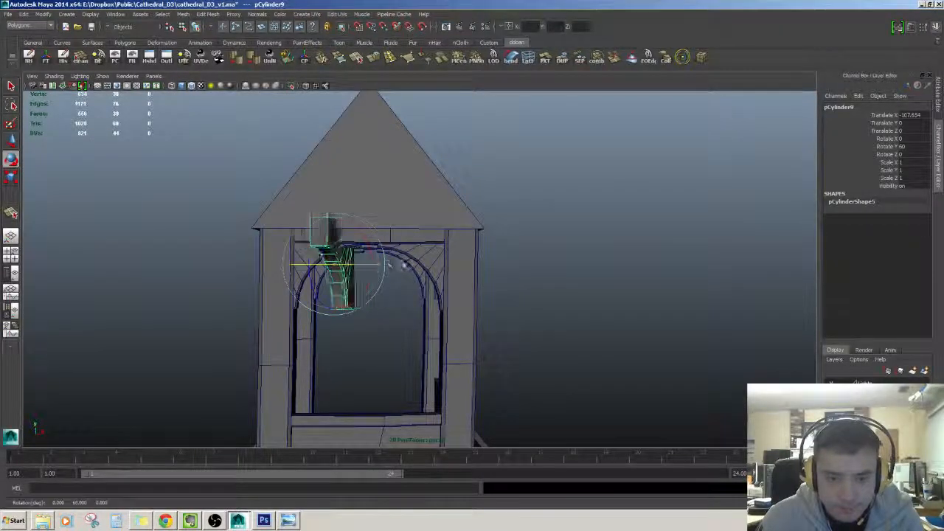
key("w")
- Move the rotated brace to X -174.842 and slide it along Z into the remaining side opening's corner
scroll(404, 289, "up", 2)
left_click_drag(390, 291, 369, 270, "alt")
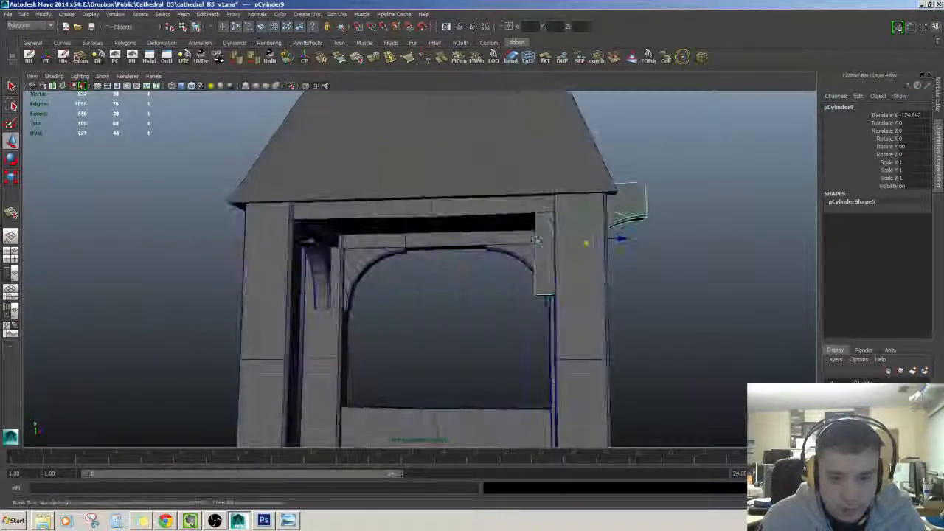
left_click_drag(618, 238, 343, 279)
left_click_drag(406, 298, 542, 276, "alt")
left_click(400, 284)
key("ctrl+z")
- Rotate another brace instance to -90° about Y and fit it in that opening's opposite corner at X -175.81, Z -47.68
left_click(548, 276)
key("e")
key("w")
key("e")
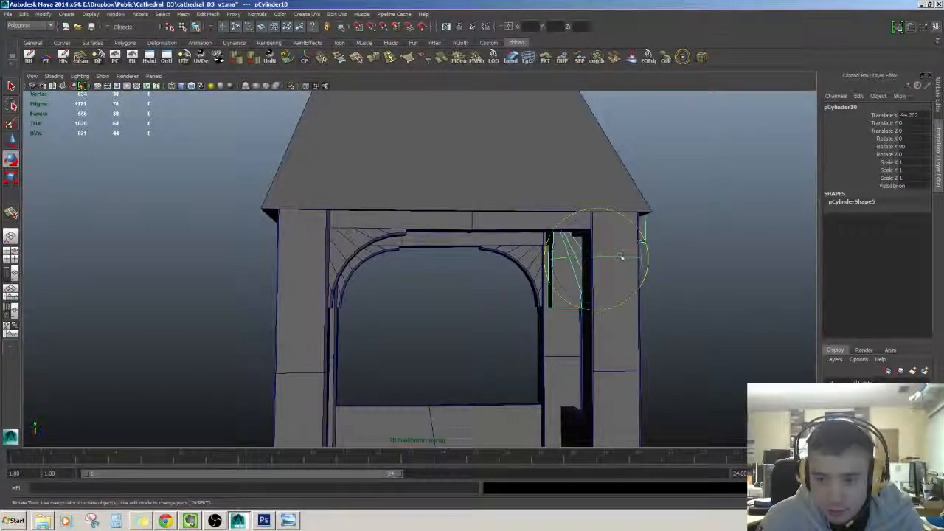
left_click_drag(621, 257, 512, 289)
key("w")
key("w")
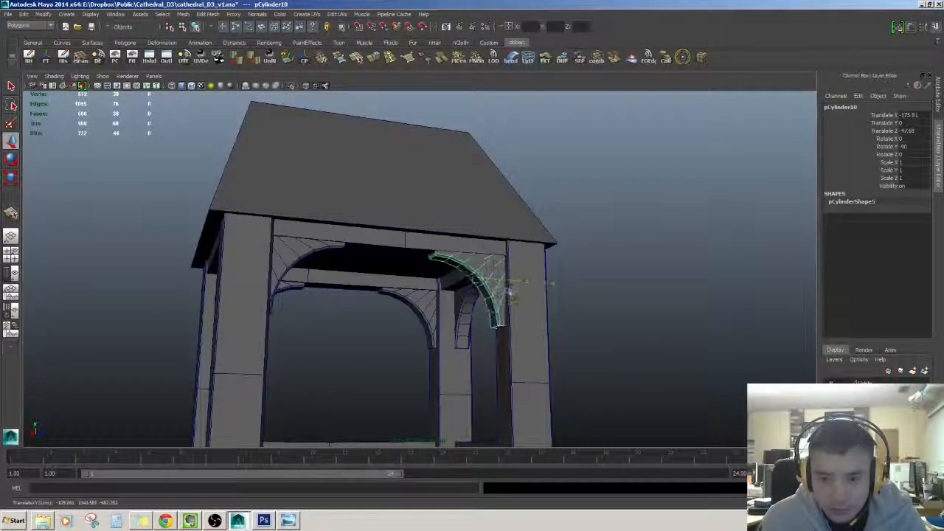
left_click(642, 275)
- Delete the surplus brace instance overlapping the one in the original corner
left_click_drag(643, 275, 411, 312, "alt")
left_click(502, 273)
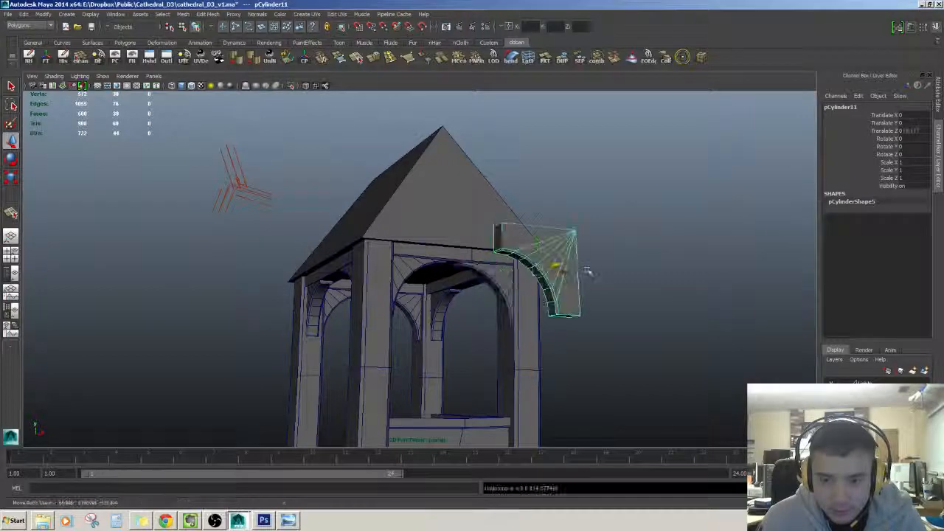
left_click_drag(580, 274, 621, 260, "alt")
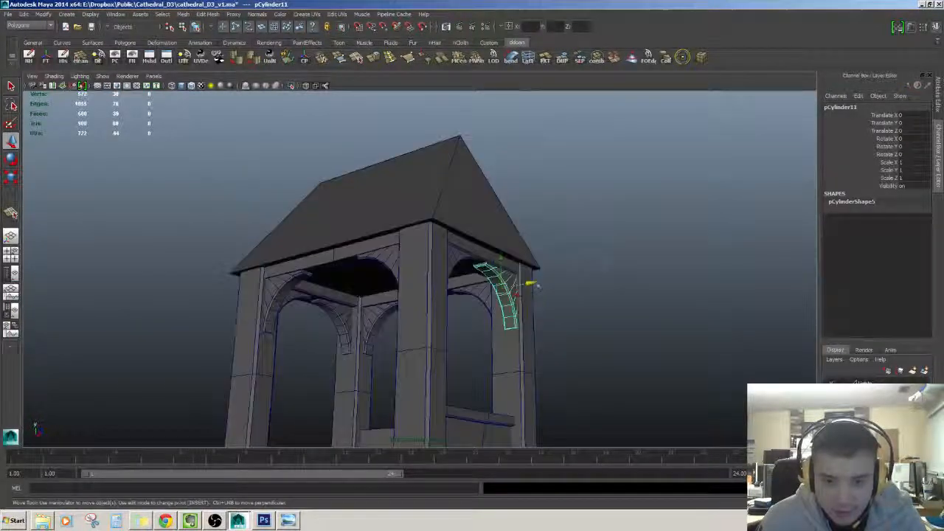
left_click_drag(531, 286, 609, 269)
key("Delete")
- Try moving the remaining brace in the original corner away from its pillar, and undo the move
left_click(511, 289)
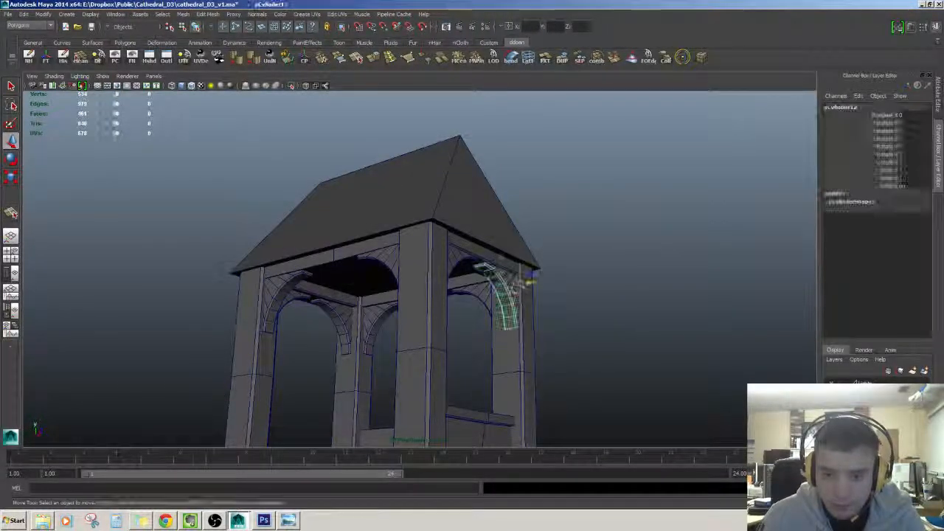
left_click_drag(528, 282, 563, 185)
key("ctrl+z")
left_click(619, 268)
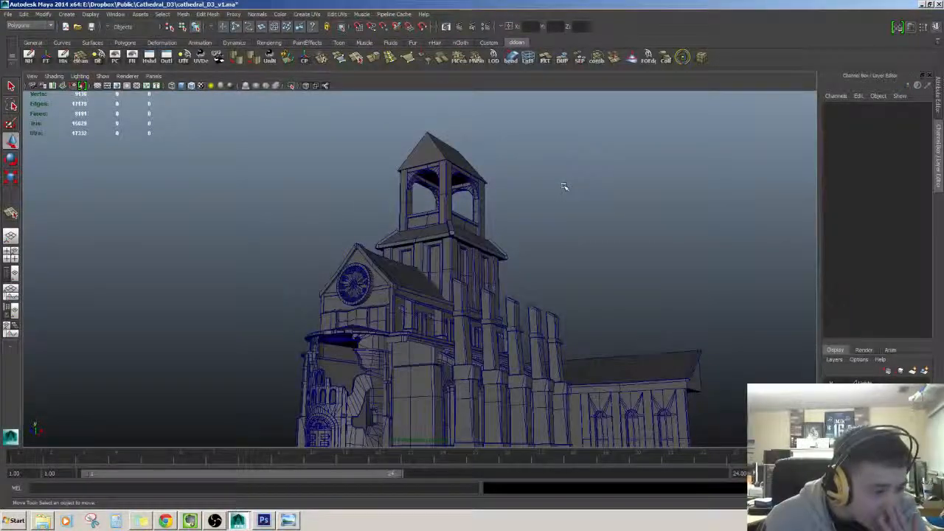
- Inspect the curved braces up close in the belfry's openings, picking individual ones to check their placement
right_click_drag(564, 185, 519, 205, "alt")
middle_click_drag(518, 205, 430, 312, "alt")
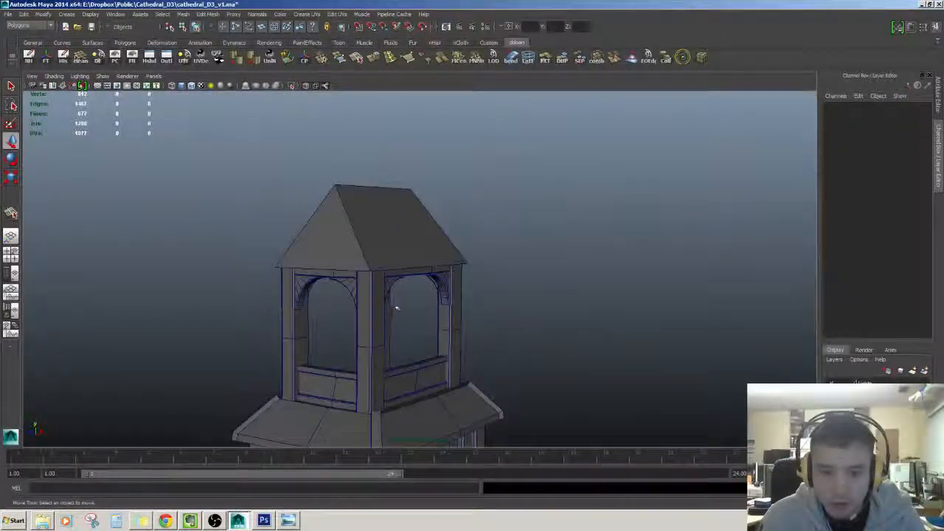
left_click_drag(396, 309, 487, 258, "alt")
left_click(436, 248)
left_click(407, 205)
left_click_drag(413, 229, 426, 224, "alt")
right_click_drag(398, 236, 428, 250, "alt")
left_click_drag(427, 251, 415, 252, "alt")
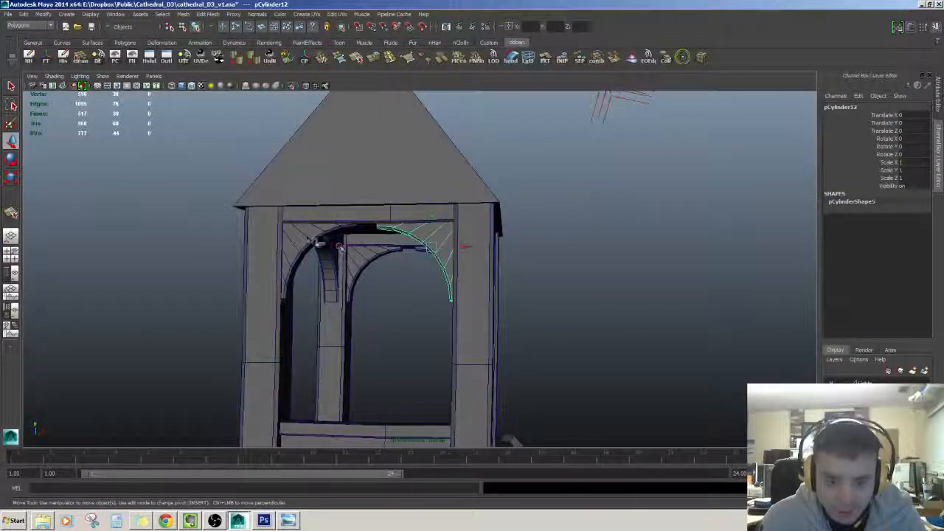
left_click(308, 240)
left_click_drag(308, 239, 272, 221, "alt")
left_click(561, 287)
- Examine the belfry's proportions against the whole cathedral from different distances and angles
right_click_drag(560, 287, 516, 282, "alt")
left_click_drag(516, 282, 479, 275, "alt")
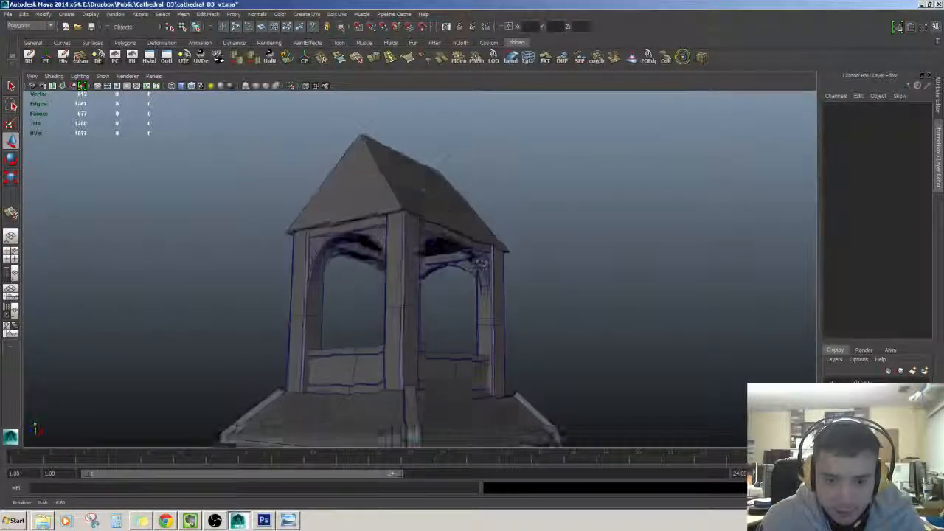
right_click_drag(481, 264, 450, 274, "alt")
left_click_drag(450, 275, 500, 289, "alt")
left_click_drag(509, 356, 499, 303, "alt")
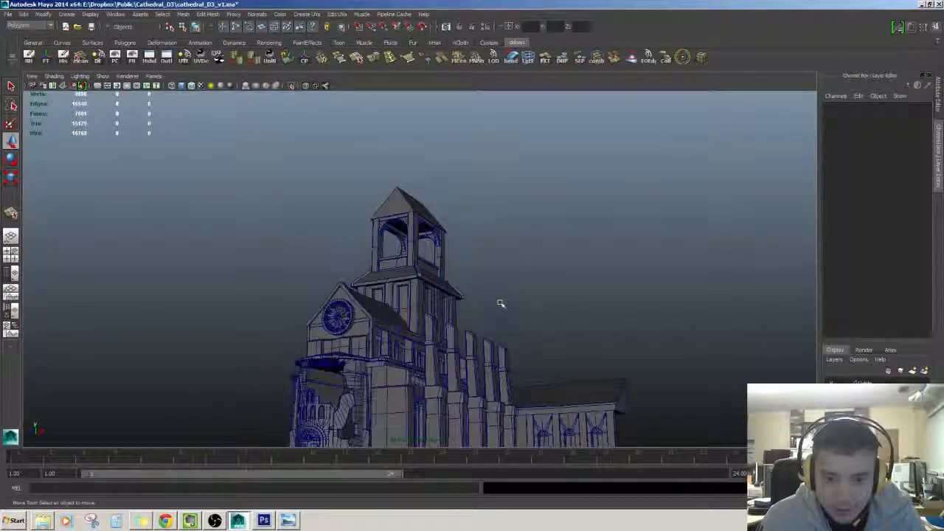
right_click_drag(499, 303, 520, 295, "alt")
left_click(412, 209)
left_click_drag(411, 210, 421, 217, "alt")
left_click(525, 263)
right_click_drag(525, 263, 497, 269, "alt")
mouse_move(497, 269)
left_mouse_down("alt")
mouse_move(493, 257)
mouse_move(481, 277)
left_mouse_up("alt")
right_click_drag(481, 277, 508, 277, "alt")
left_click_drag(509, 276, 487, 261, "alt")
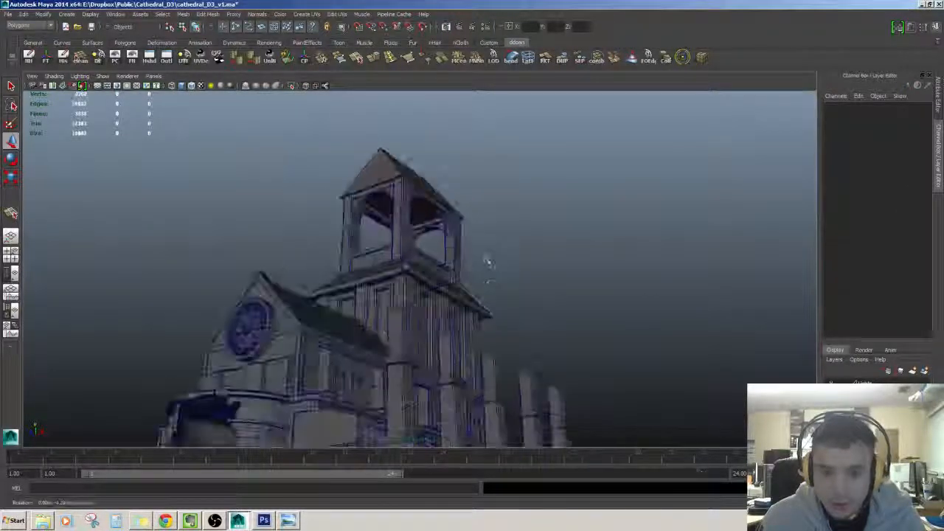
- Review the belfry's separate pieces by selecting a pillar, the low panel and the corner braces, and clear the selection
right_click_drag(487, 261, 508, 276, "alt")
left_click_drag(508, 275, 416, 262, "alt")
left_click(407, 254)
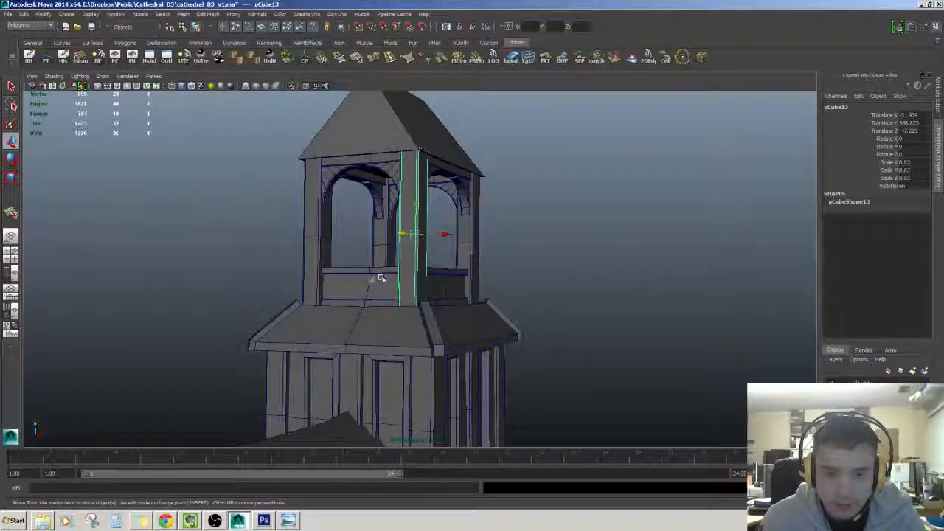
left_click(375, 275)
left_click(385, 168, "shift")
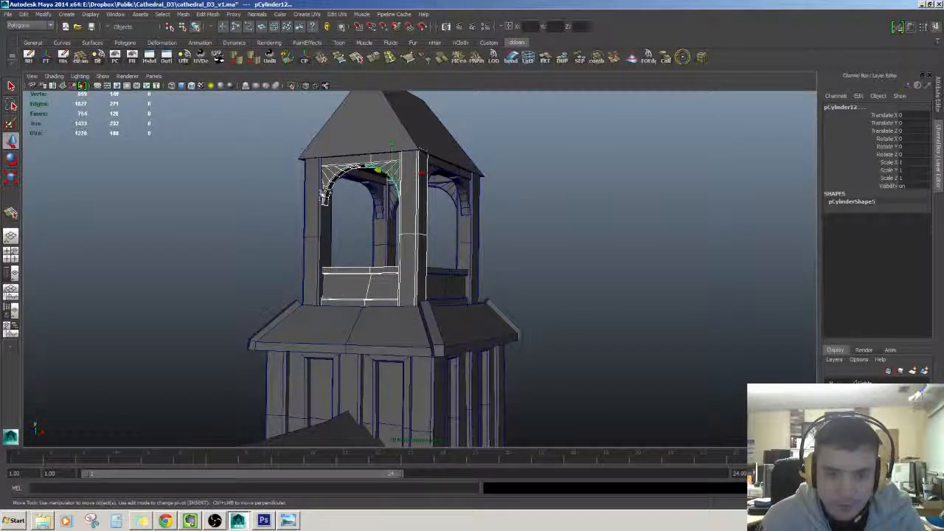
left_click(315, 203, "shift")
left_click(461, 199, "shift")
left_click(474, 233, "shift")
left_click(565, 206)
- Save the cathedral scene
right_click_drag(527, 214, 553, 215, "alt")
left_click_drag(553, 215, 508, 218, "alt")
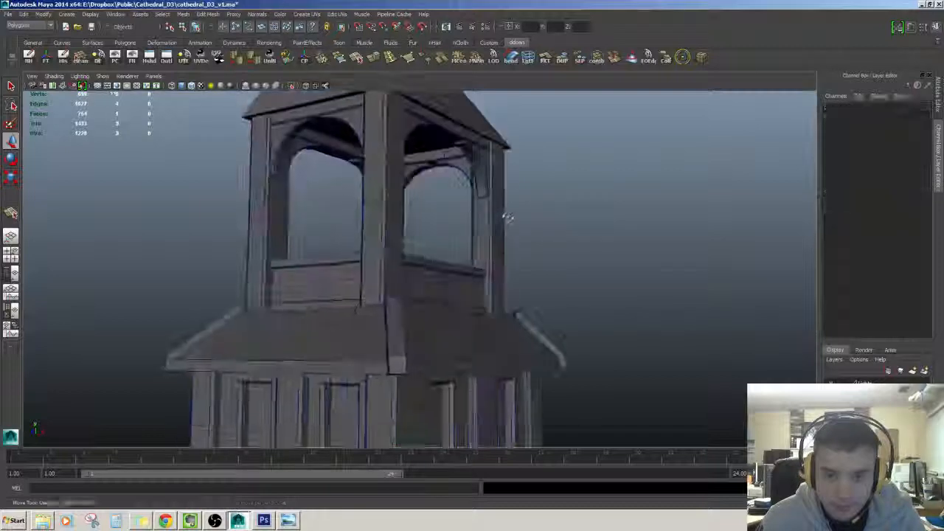
scroll(487, 228, "down", 6)
key("ctrl+s")
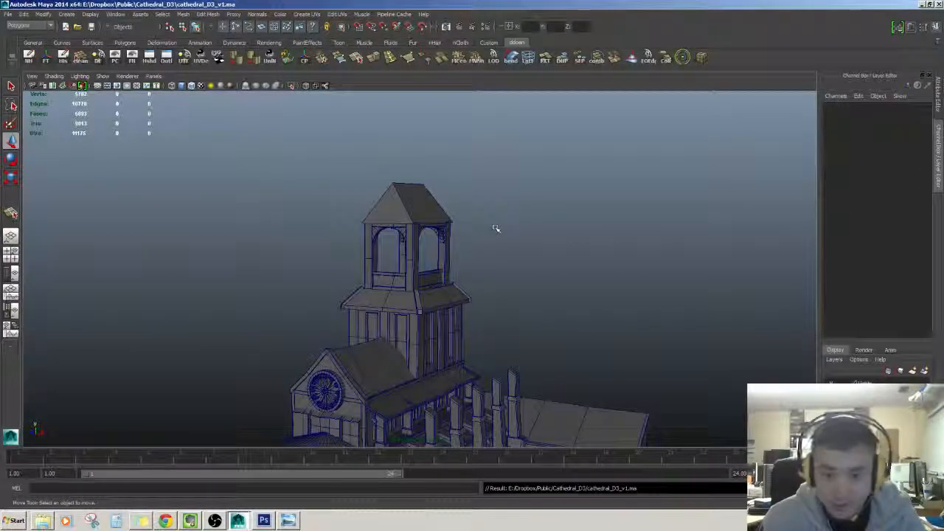
right_click_drag(495, 228, 467, 242, "alt")
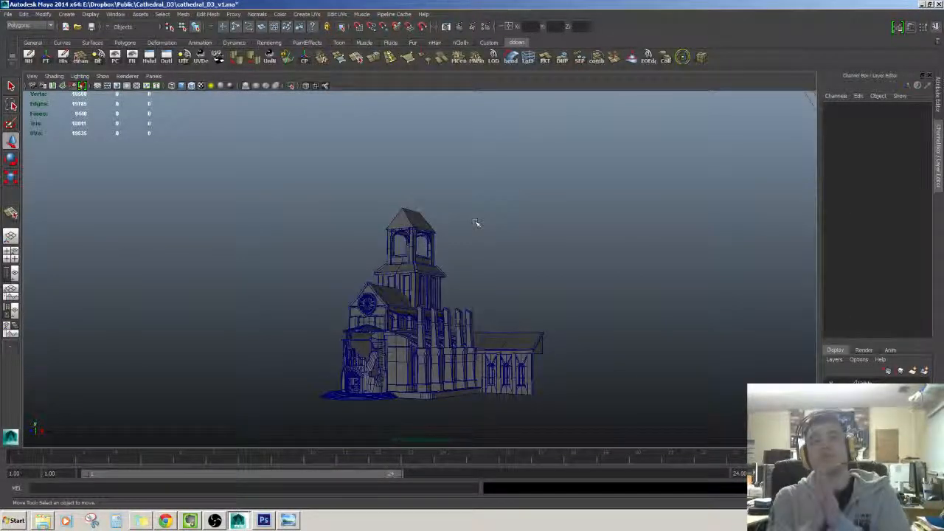